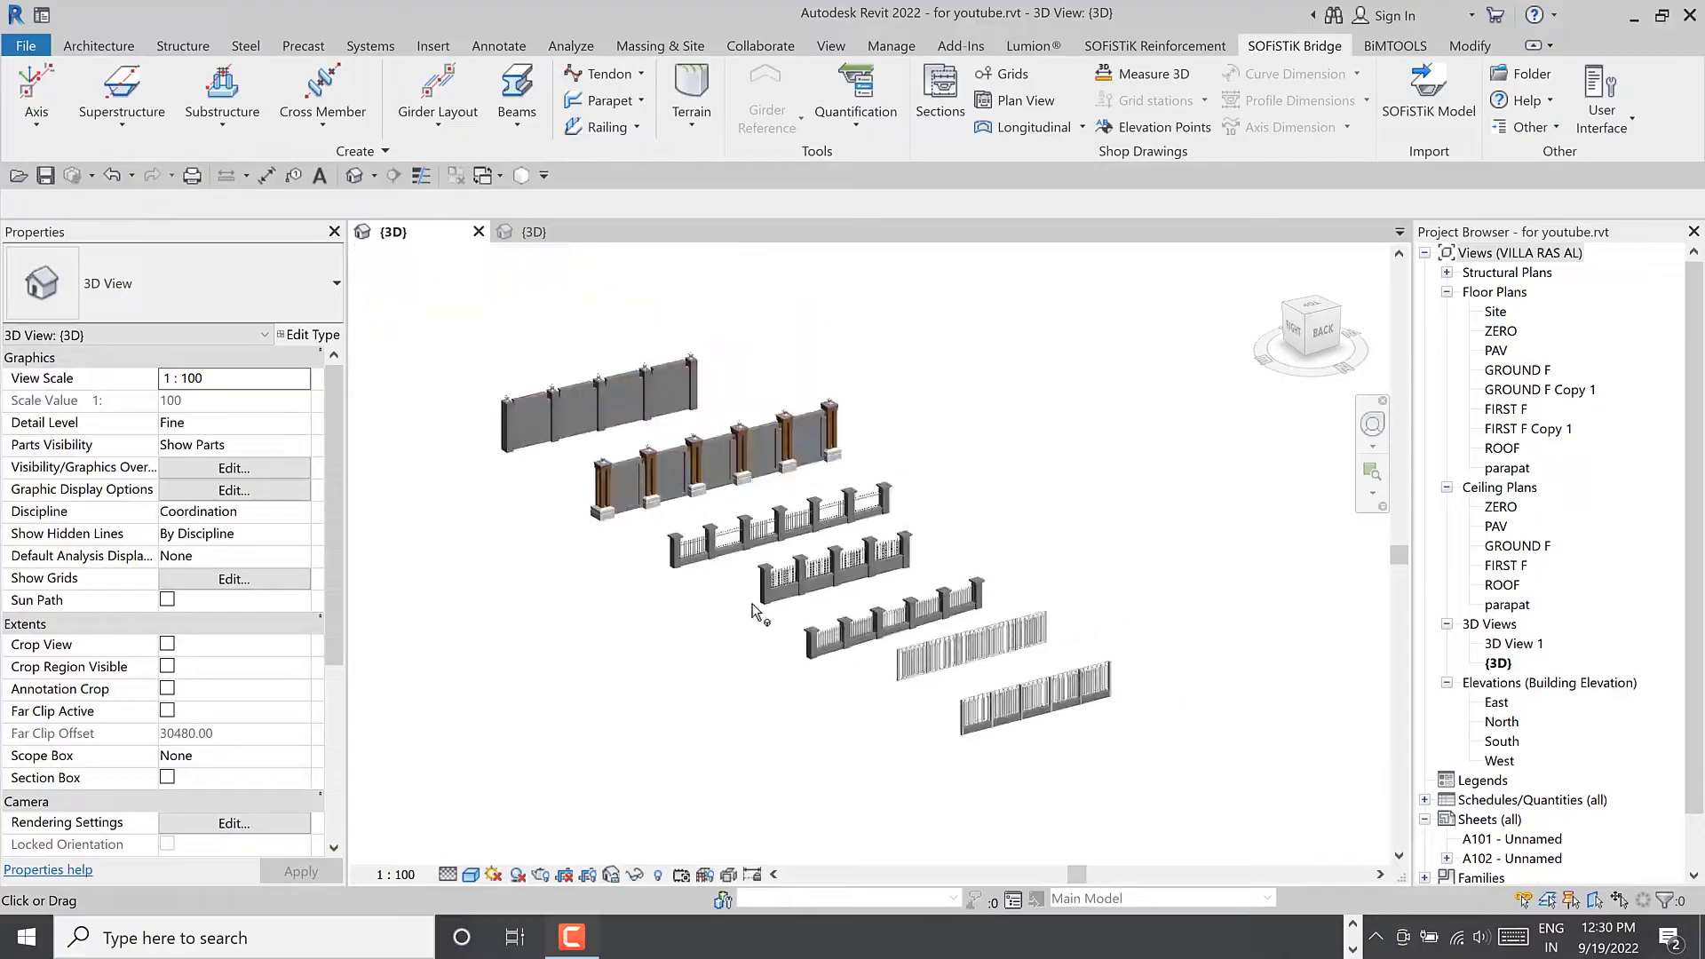
# Zoom and pan through the row of railing family designs, window-selecting then clearing them
pyautogui.scroll(3, 844, 577)
pyautogui.scroll(3, 977, 639)
pyautogui.moveTo(1104, 662); pyautogui.dragTo(1041, 786, button='middle')
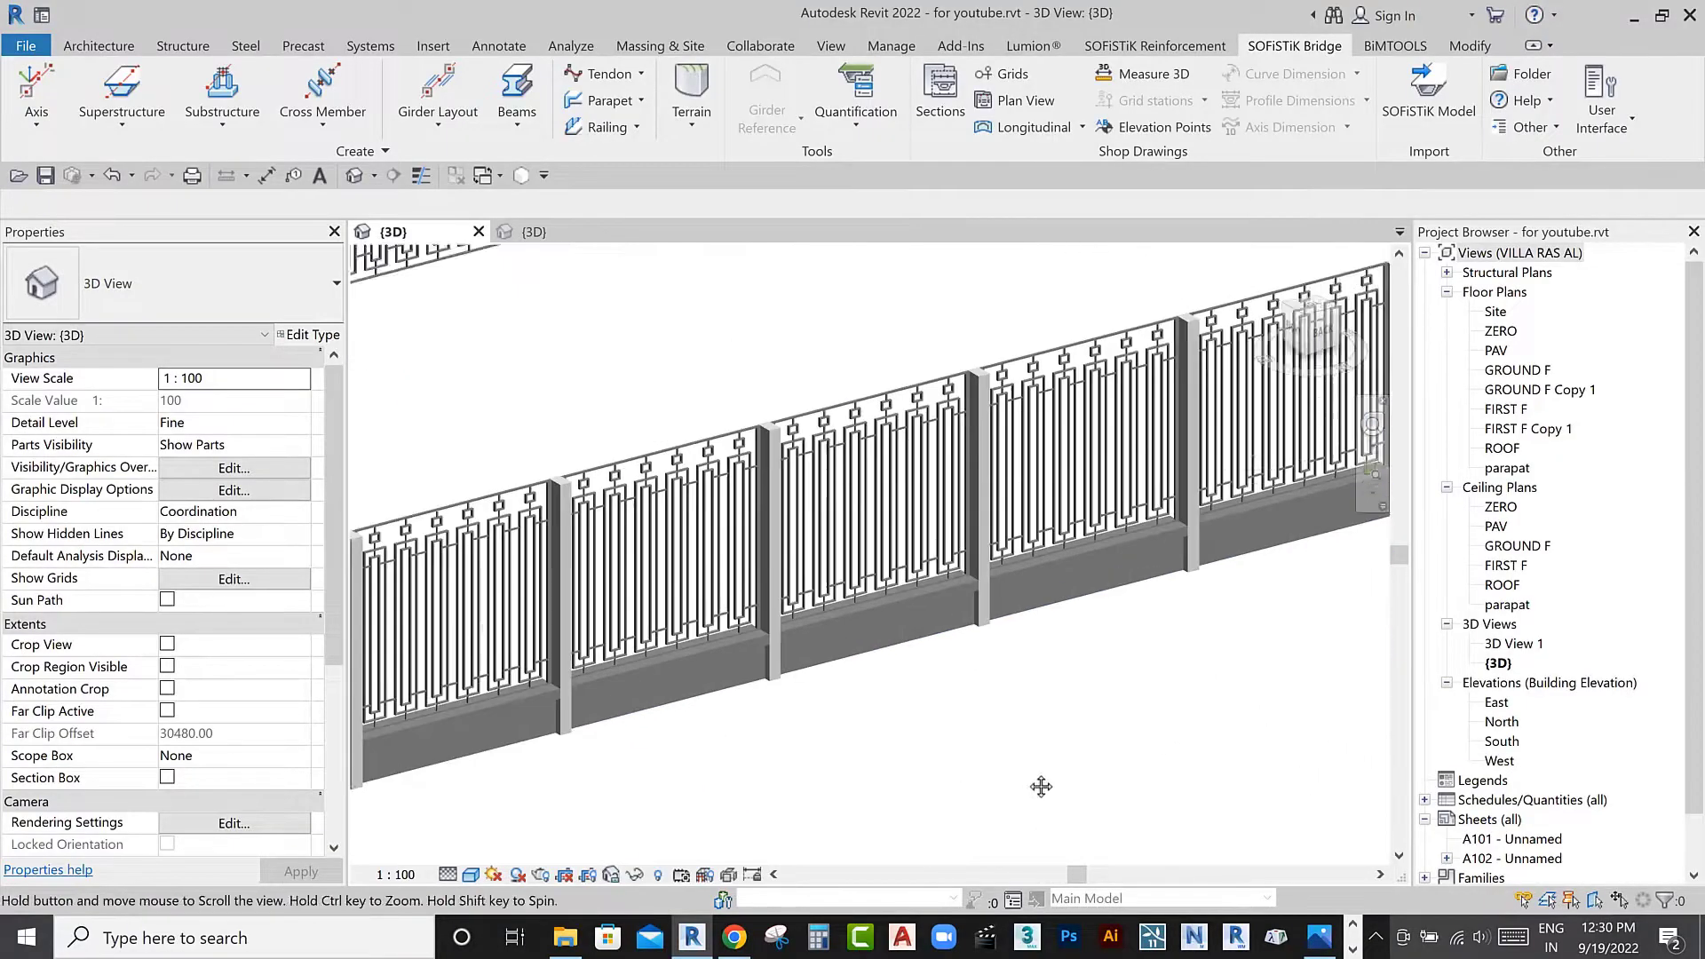
pyautogui.scroll(-3, 1041, 786)
pyautogui.scroll(-2, 879, 638)
pyautogui.scroll(2, 858, 654)
pyautogui.scroll(-2, 722, 681)
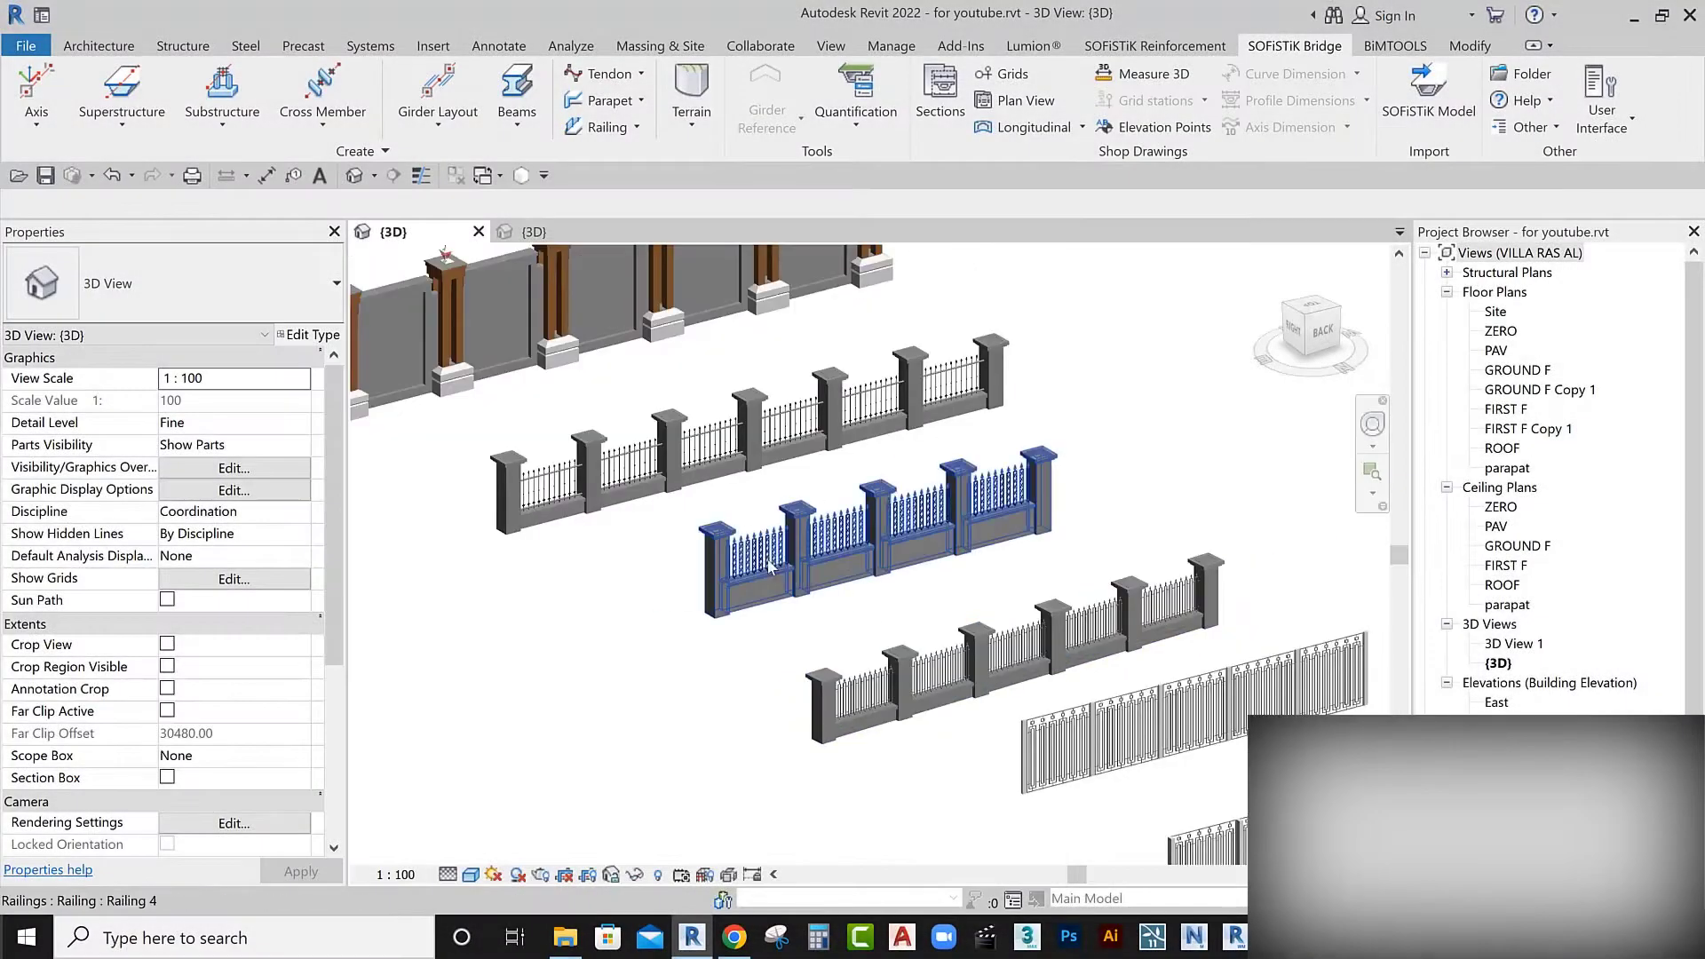
pyautogui.scroll(-2, 770, 569)
pyautogui.scroll(-1, 885, 627)
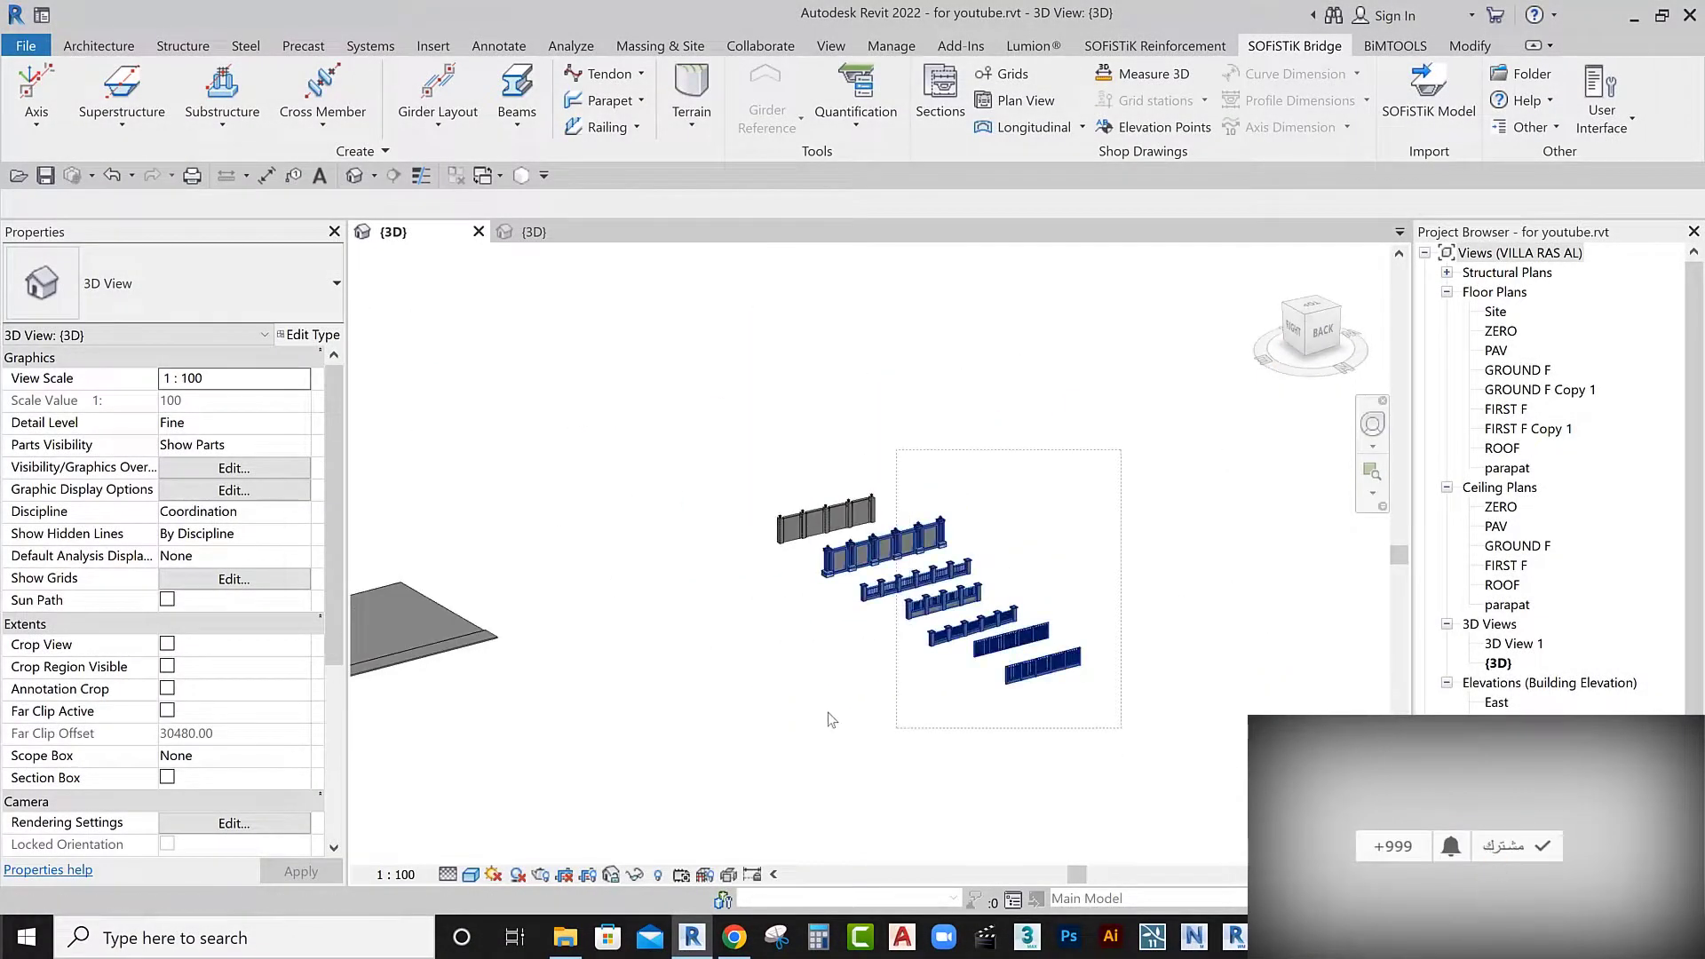
pyautogui.moveTo(828, 713); pyautogui.dragTo(826, 715)
pyautogui.press('Escape')
# Orbit the 3D view to the villa's front, zoom in, and open the Site floor plan
pyautogui.scroll(-3, 800, 666)
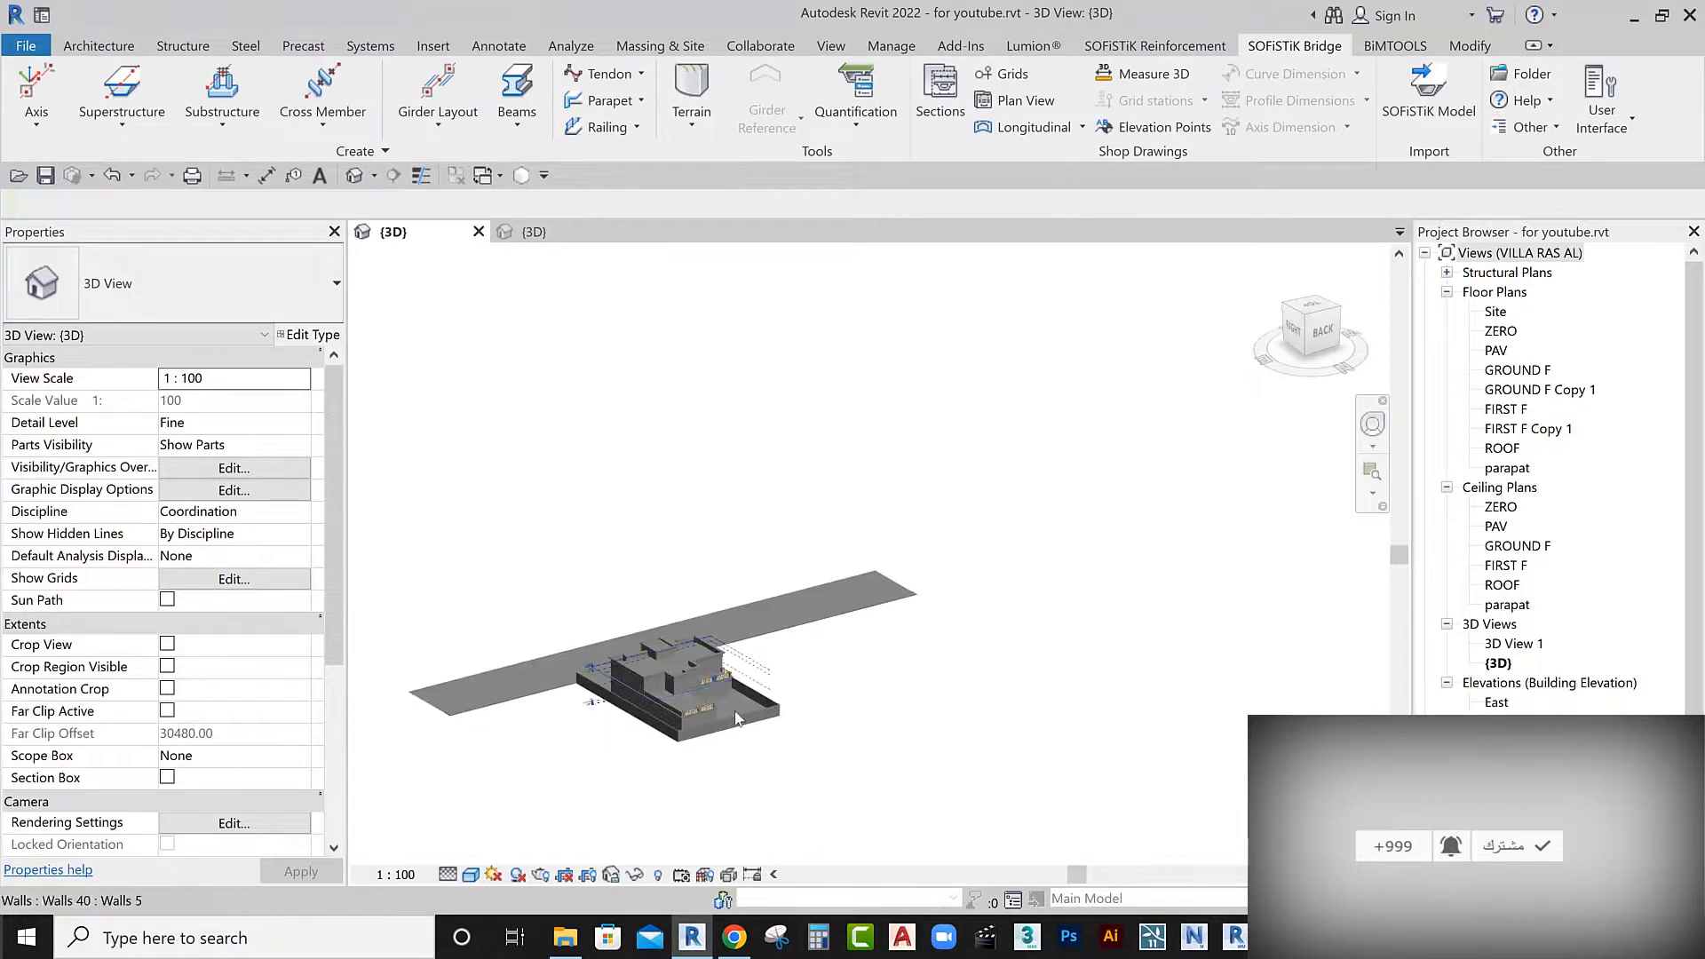
pyautogui.click(736, 718)
pyautogui.keyDown('shift'); pyautogui.moveTo(736, 718); pyautogui.dragTo(879, 794, button='middle'); pyautogui.keyUp('shift')
pyautogui.scroll(2, 881, 797)
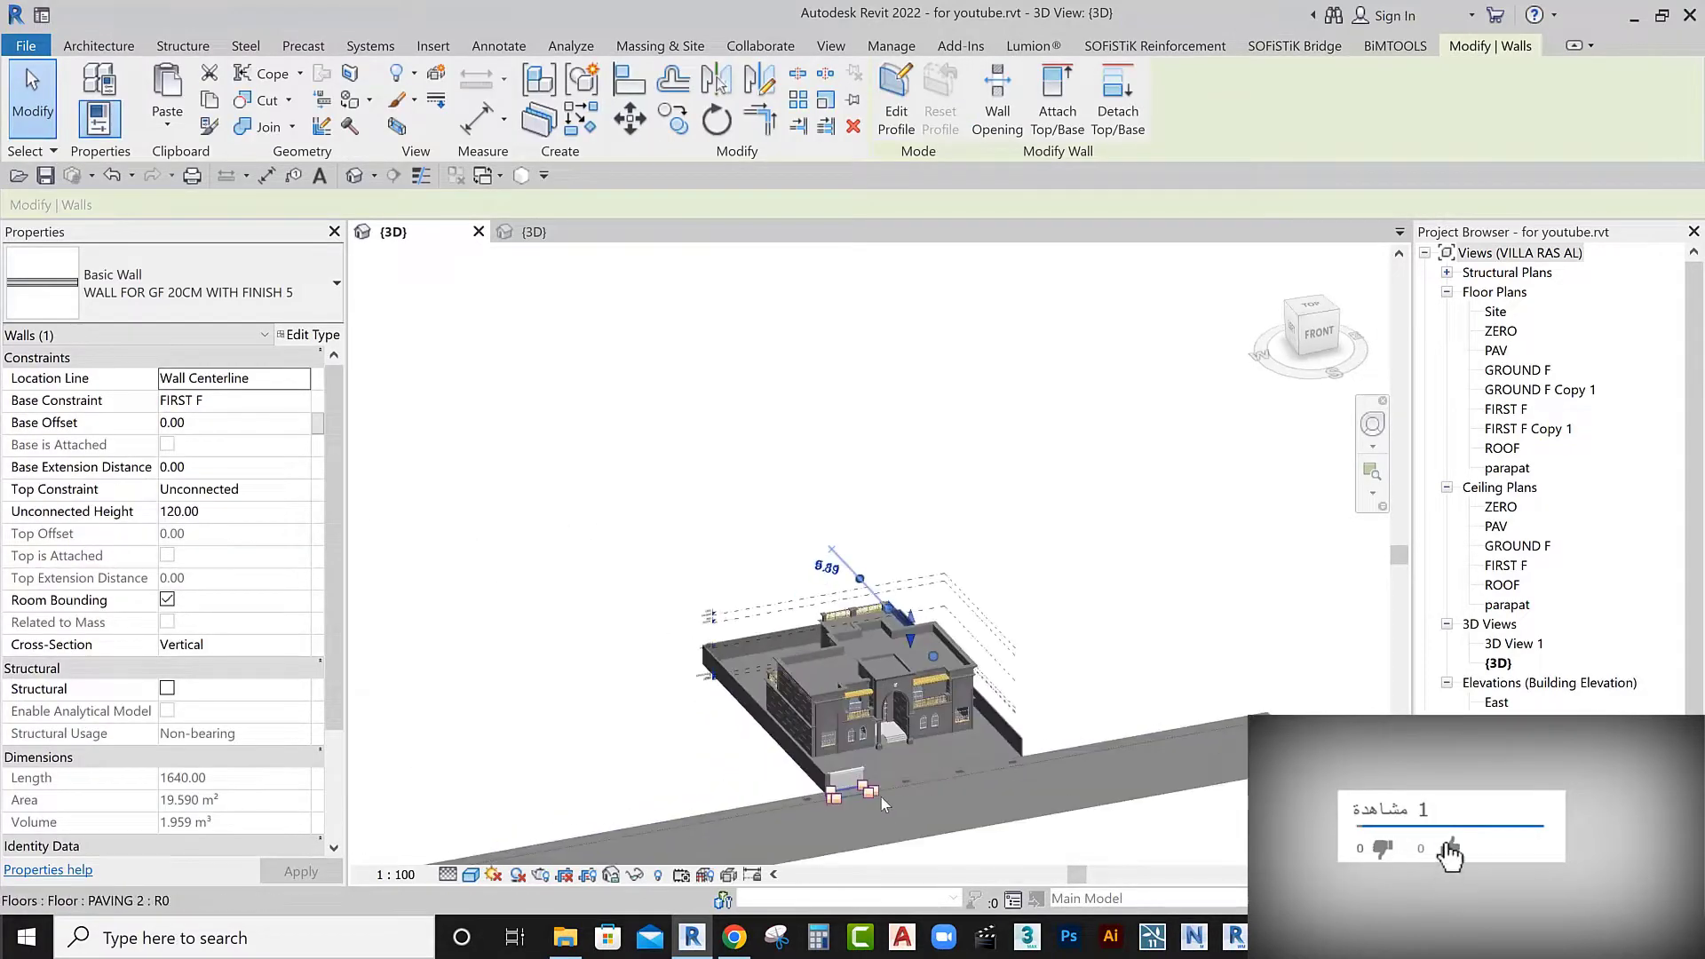
pyautogui.scroll(2, 881, 797)
pyautogui.scroll(2, 870, 763)
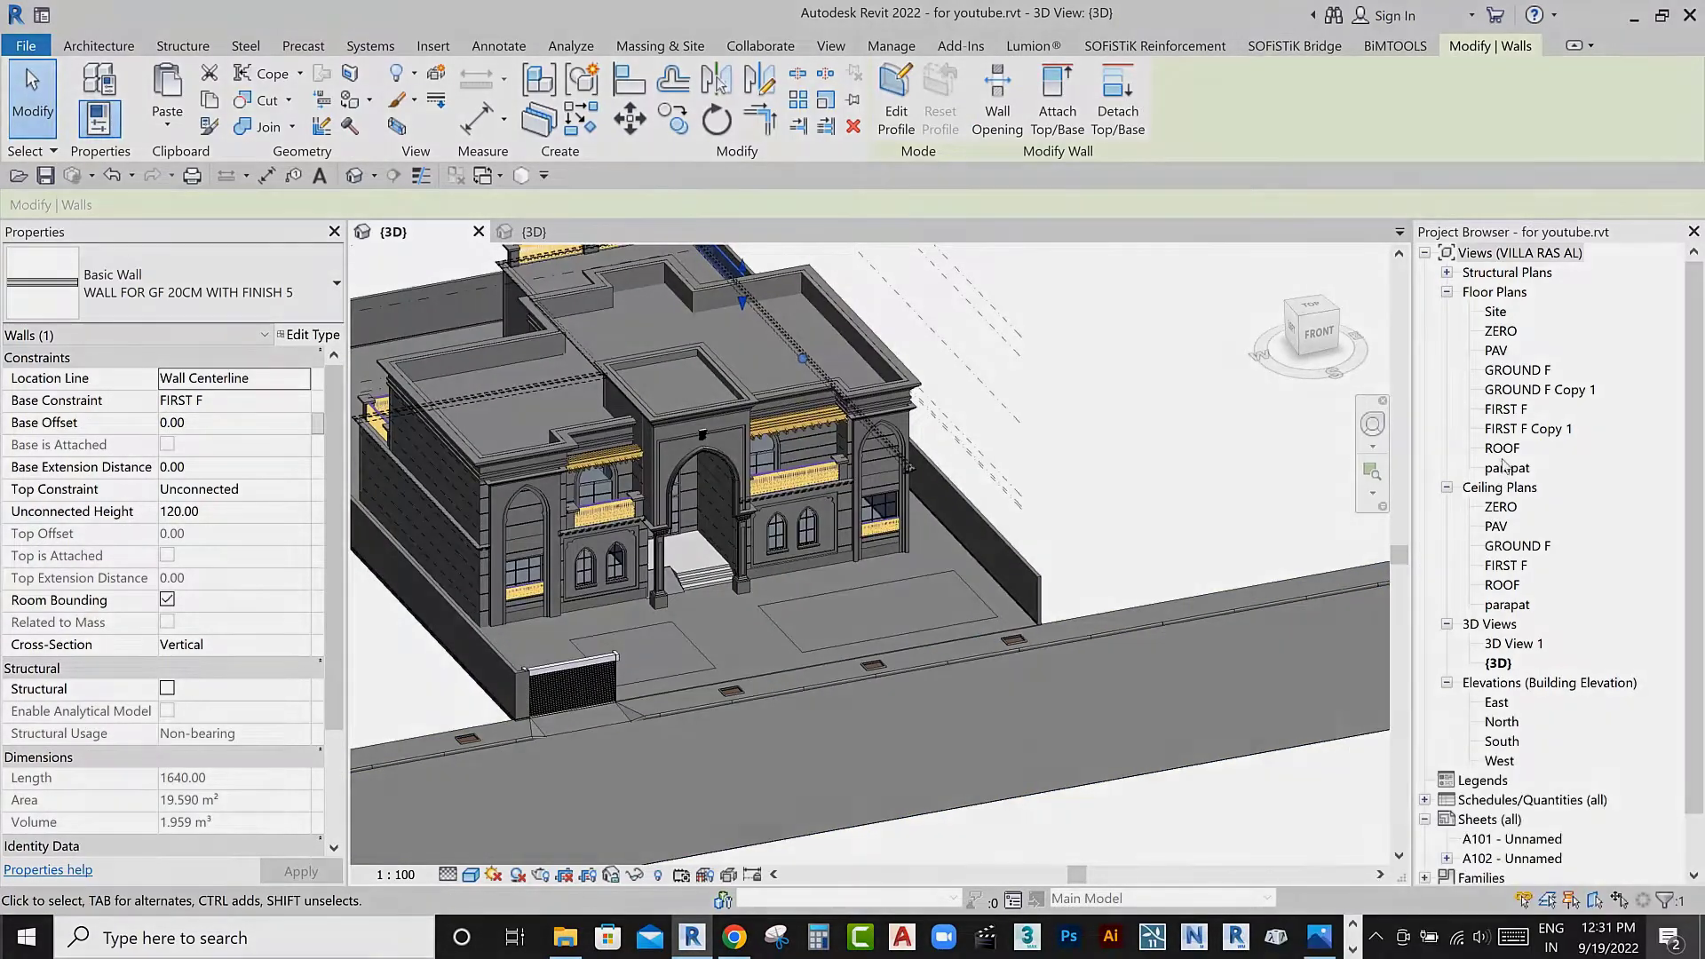
pyautogui.doubleClick(1507, 467)
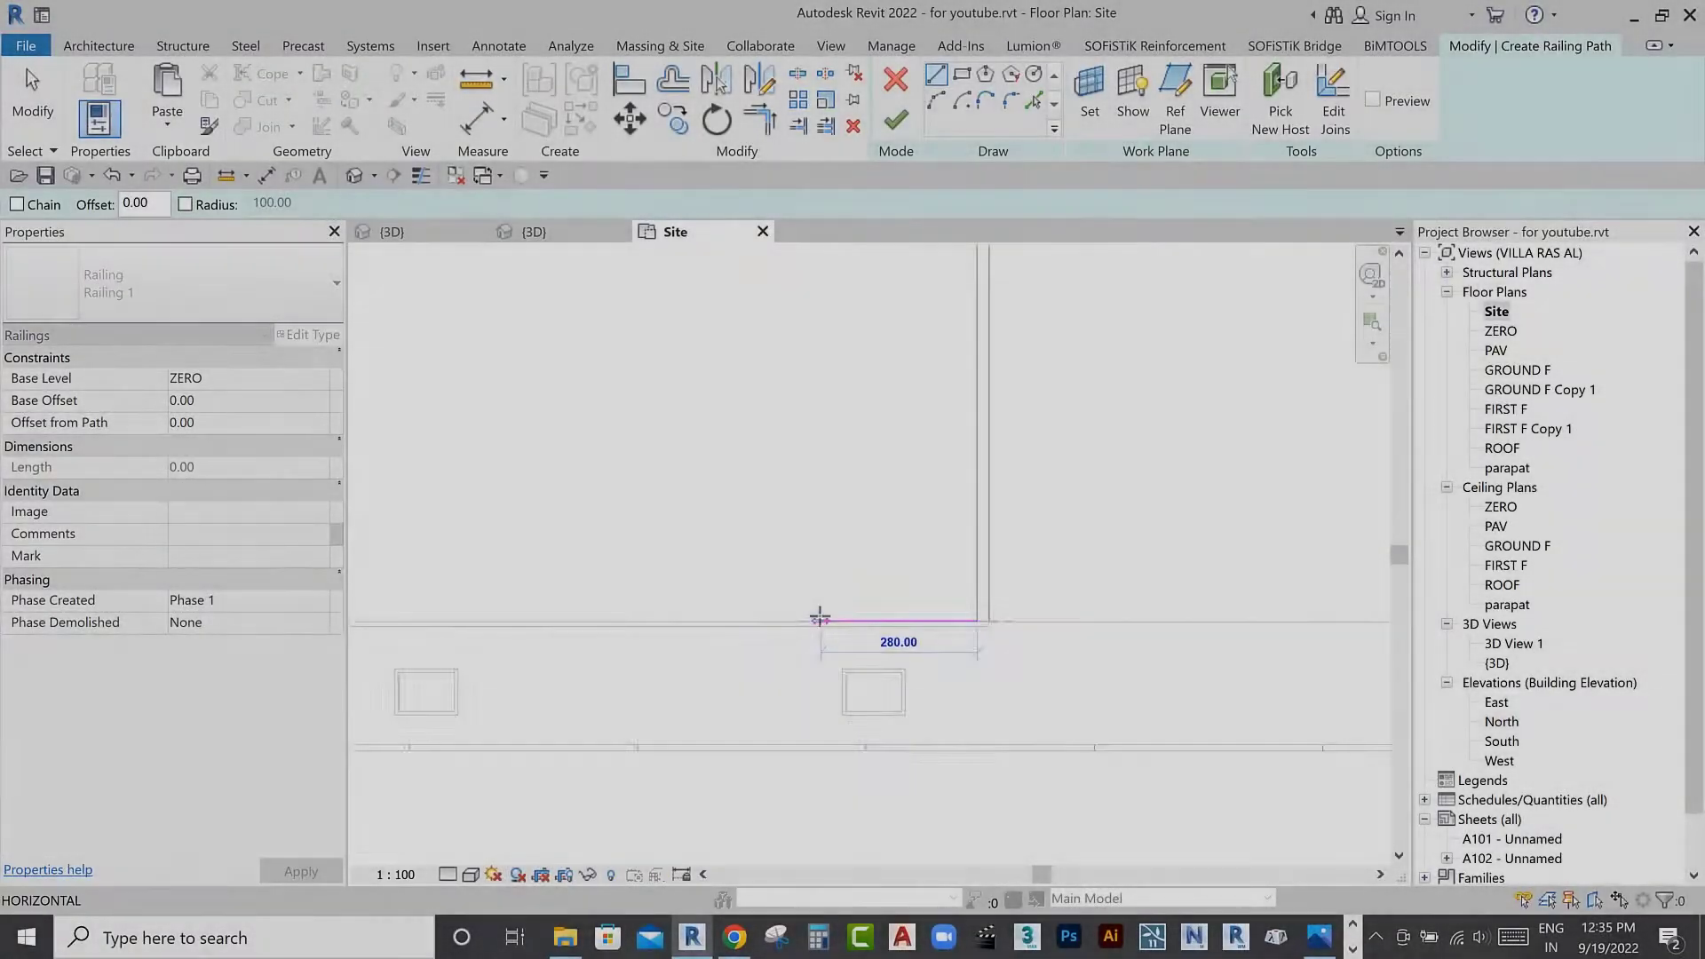
# Sketch the railing path line along the street front and finish it as a 1220-long railing
pyautogui.scroll(-2, 819, 618)
pyautogui.scroll(-1, 834, 619)
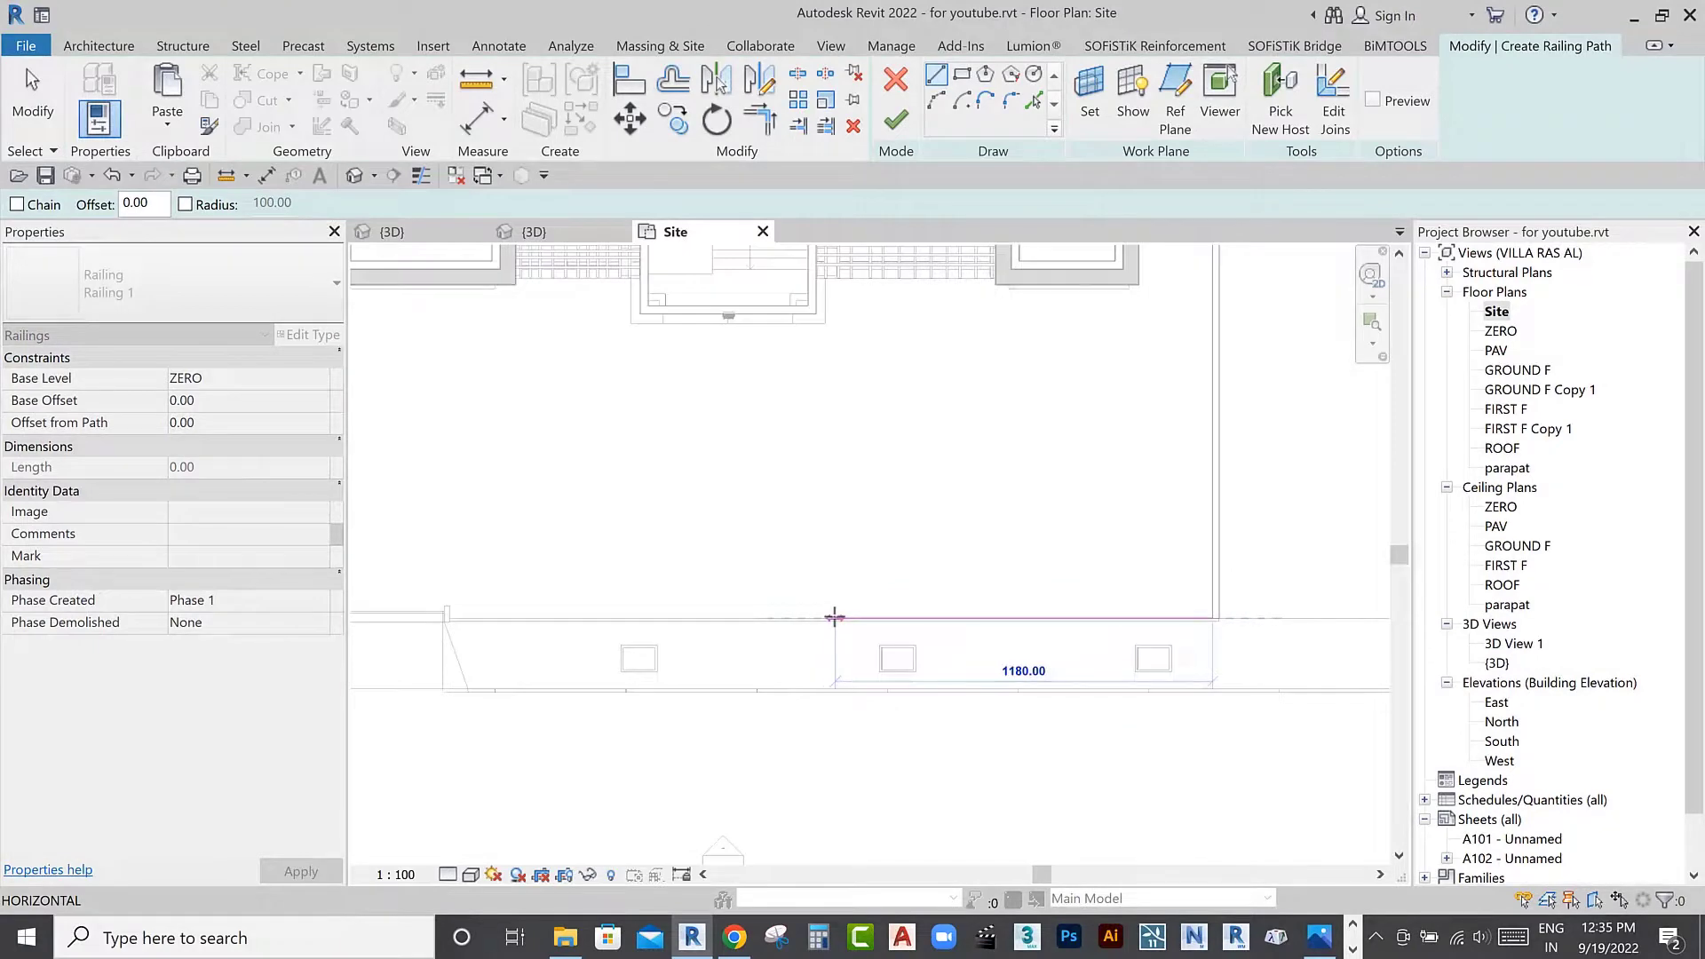
pyautogui.click(823, 617)
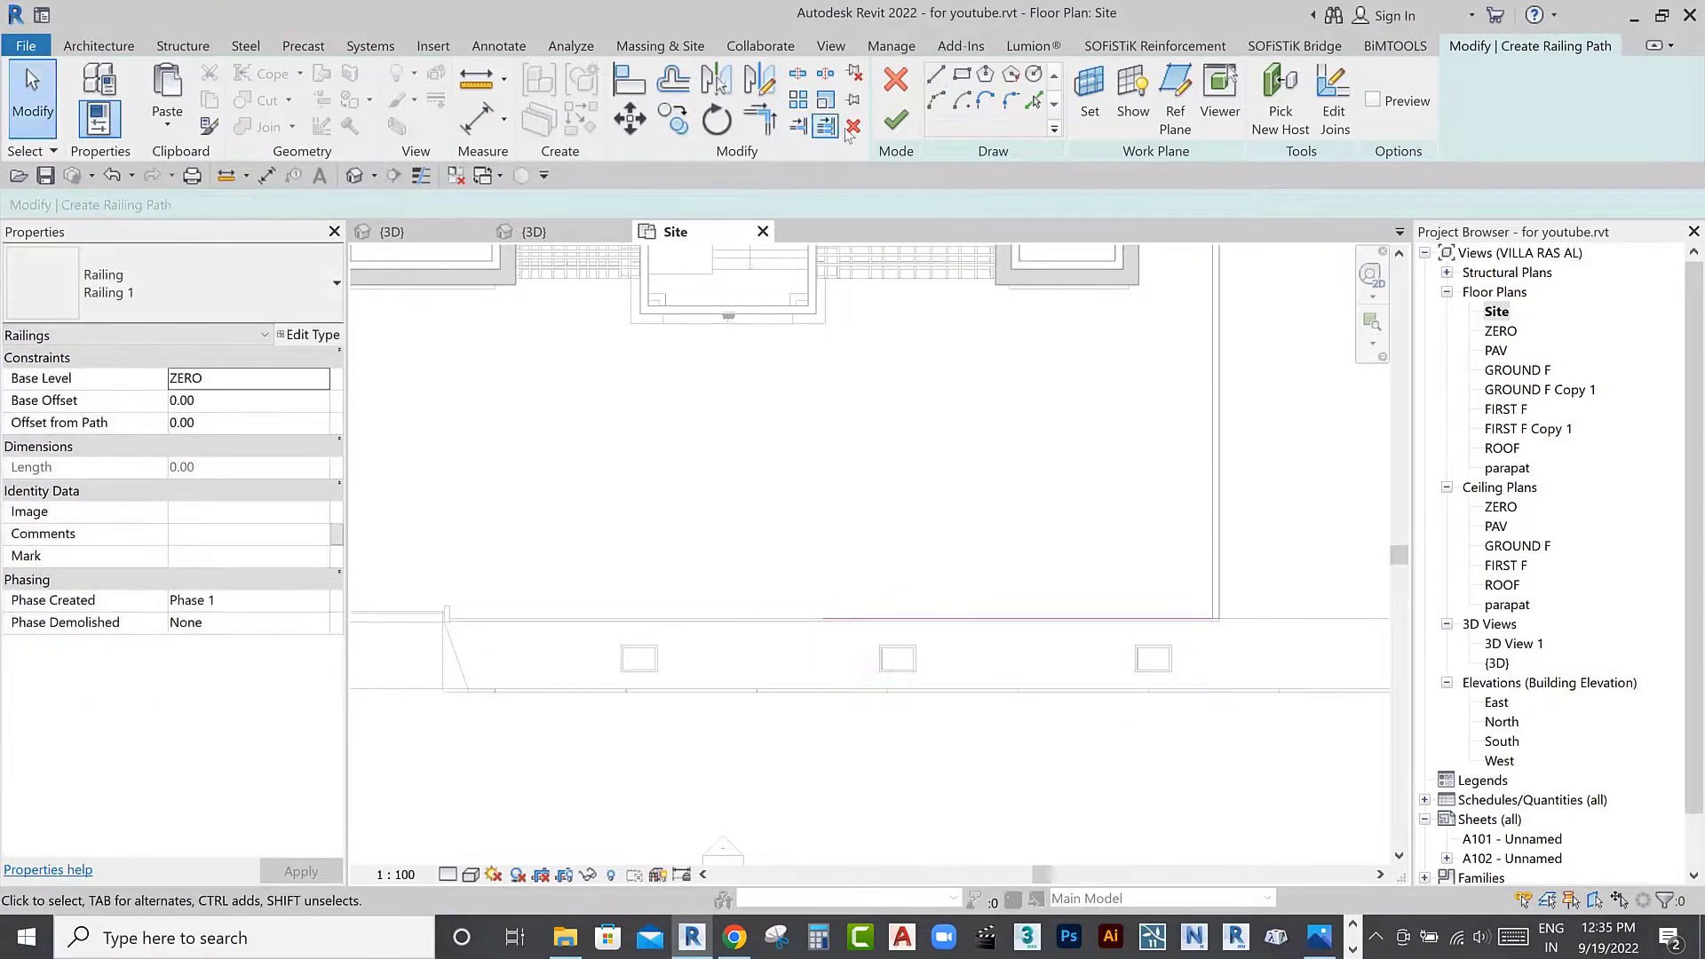
pyautogui.click(895, 120)
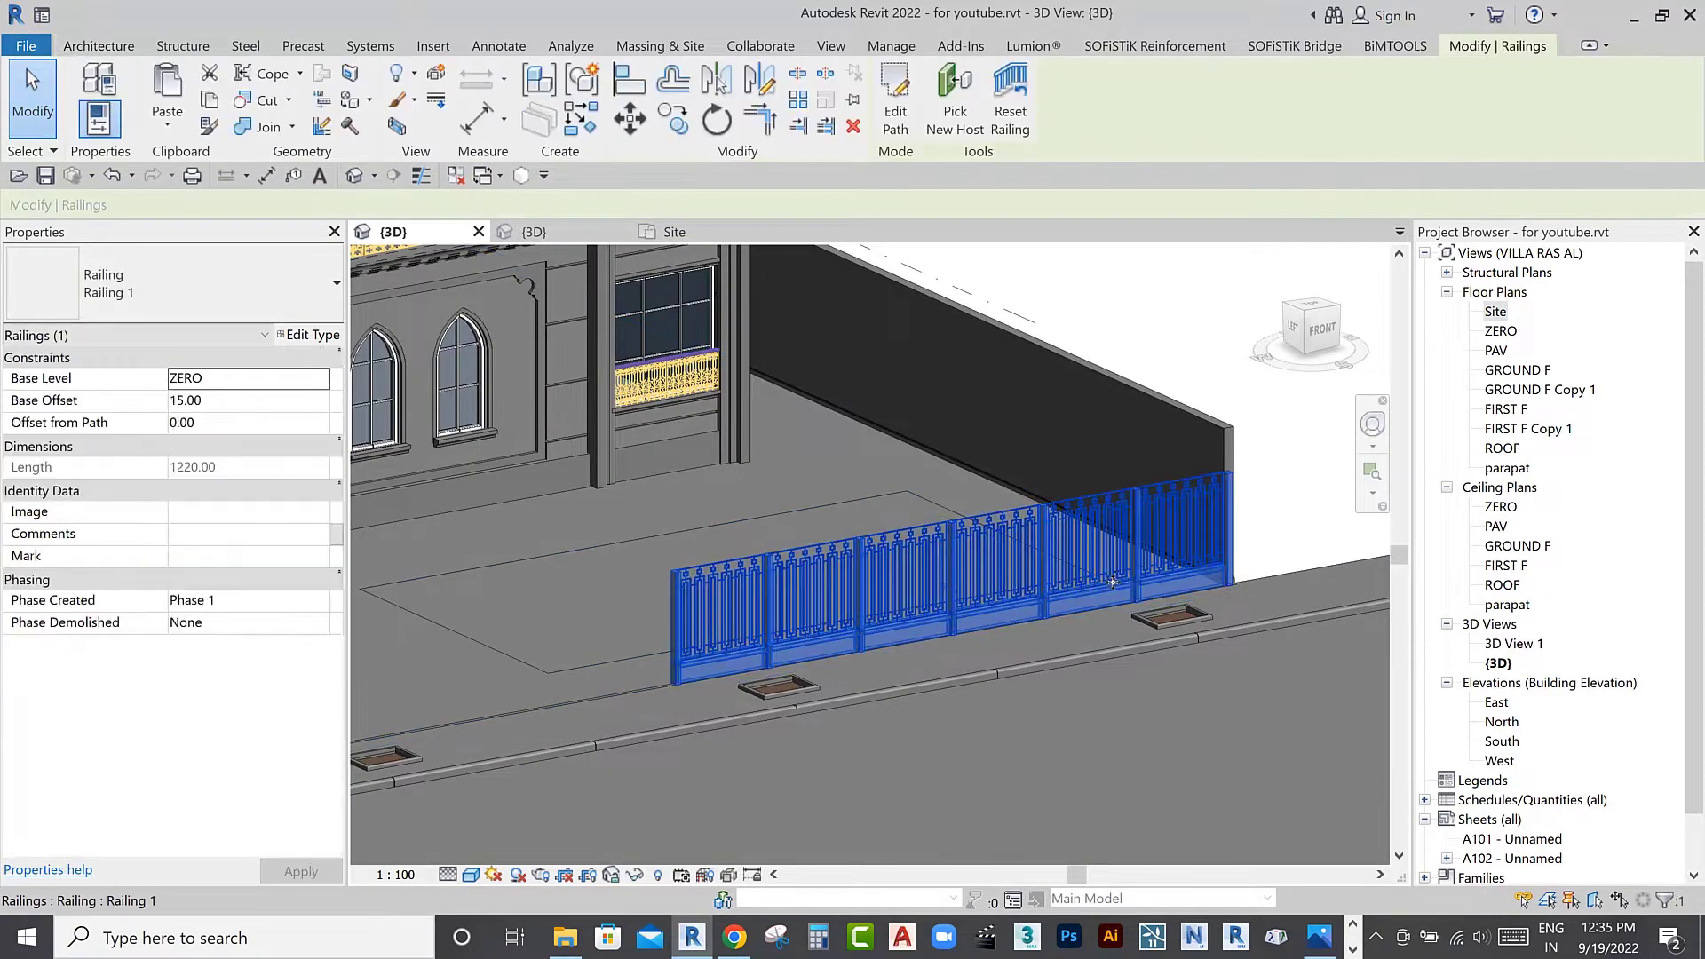
# Orbit around the new railing and check it from the top ViewCube view
pyautogui.moveTo(1113, 582)
pyautogui.keyDown('shift'); pyautogui.mouseDown(button='middle')
pyautogui.moveTo(1162, 577)
pyautogui.moveTo(1163, 611)
pyautogui.mouseUp(button='middle'); pyautogui.keyUp('shift')
pyautogui.click(1318, 316)
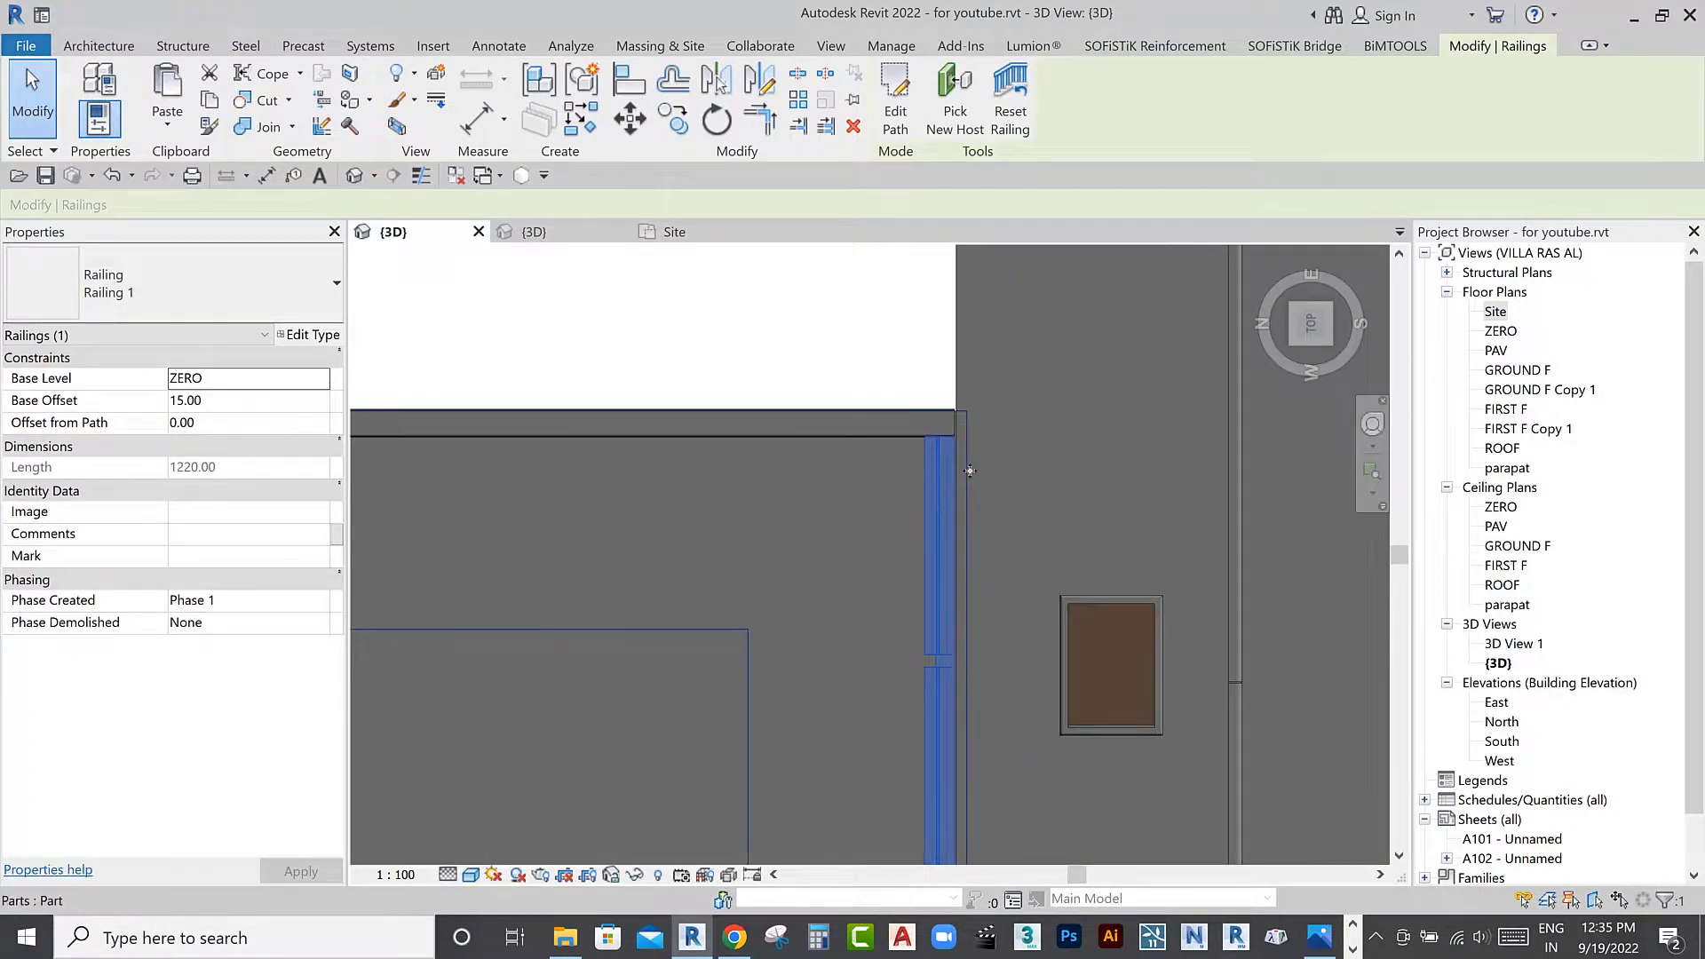
pyautogui.press('Escape')
# Orbit and zoom to a low, frontal perspective of the fenced street front
pyautogui.moveTo(969, 471)
pyautogui.keyDown('shift'); pyautogui.mouseDown(button='middle')
pyautogui.moveTo(920, 625)
pyautogui.moveTo(957, 687)
pyautogui.mouseUp(button='middle'); pyautogui.keyUp('shift')
pyautogui.scroll(5, 918, 626)
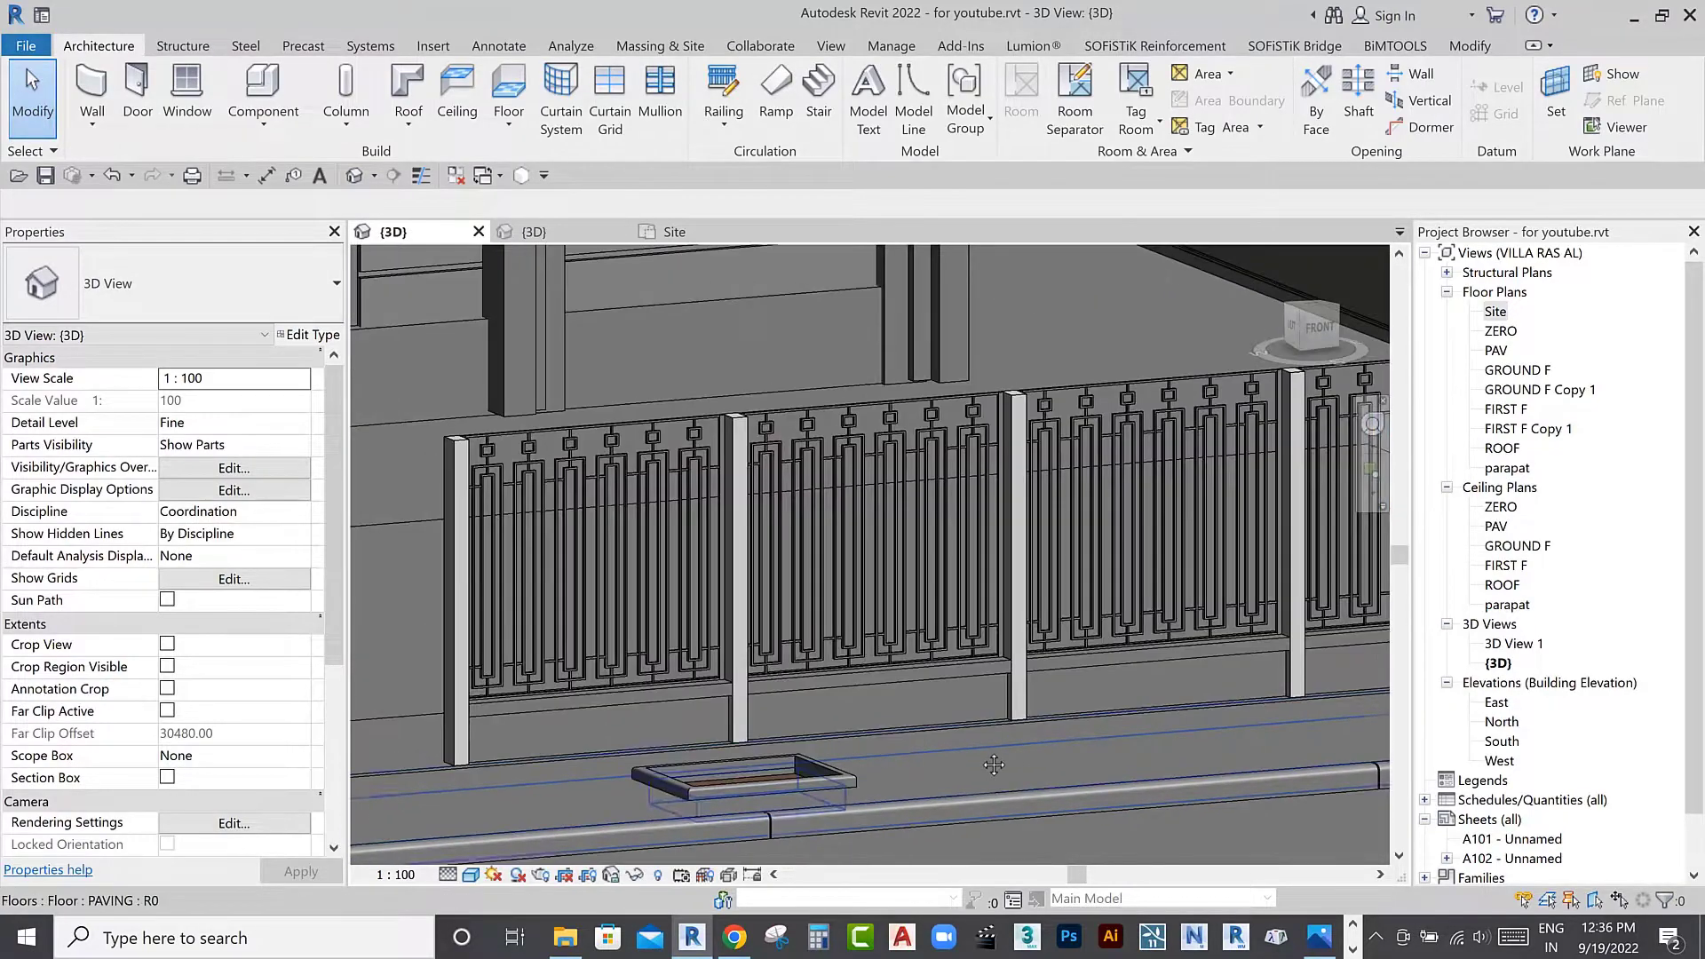
pyautogui.scroll(-3, 994, 765)
pyautogui.scroll(-3, 994, 764)
pyautogui.scroll(-2, 994, 765)
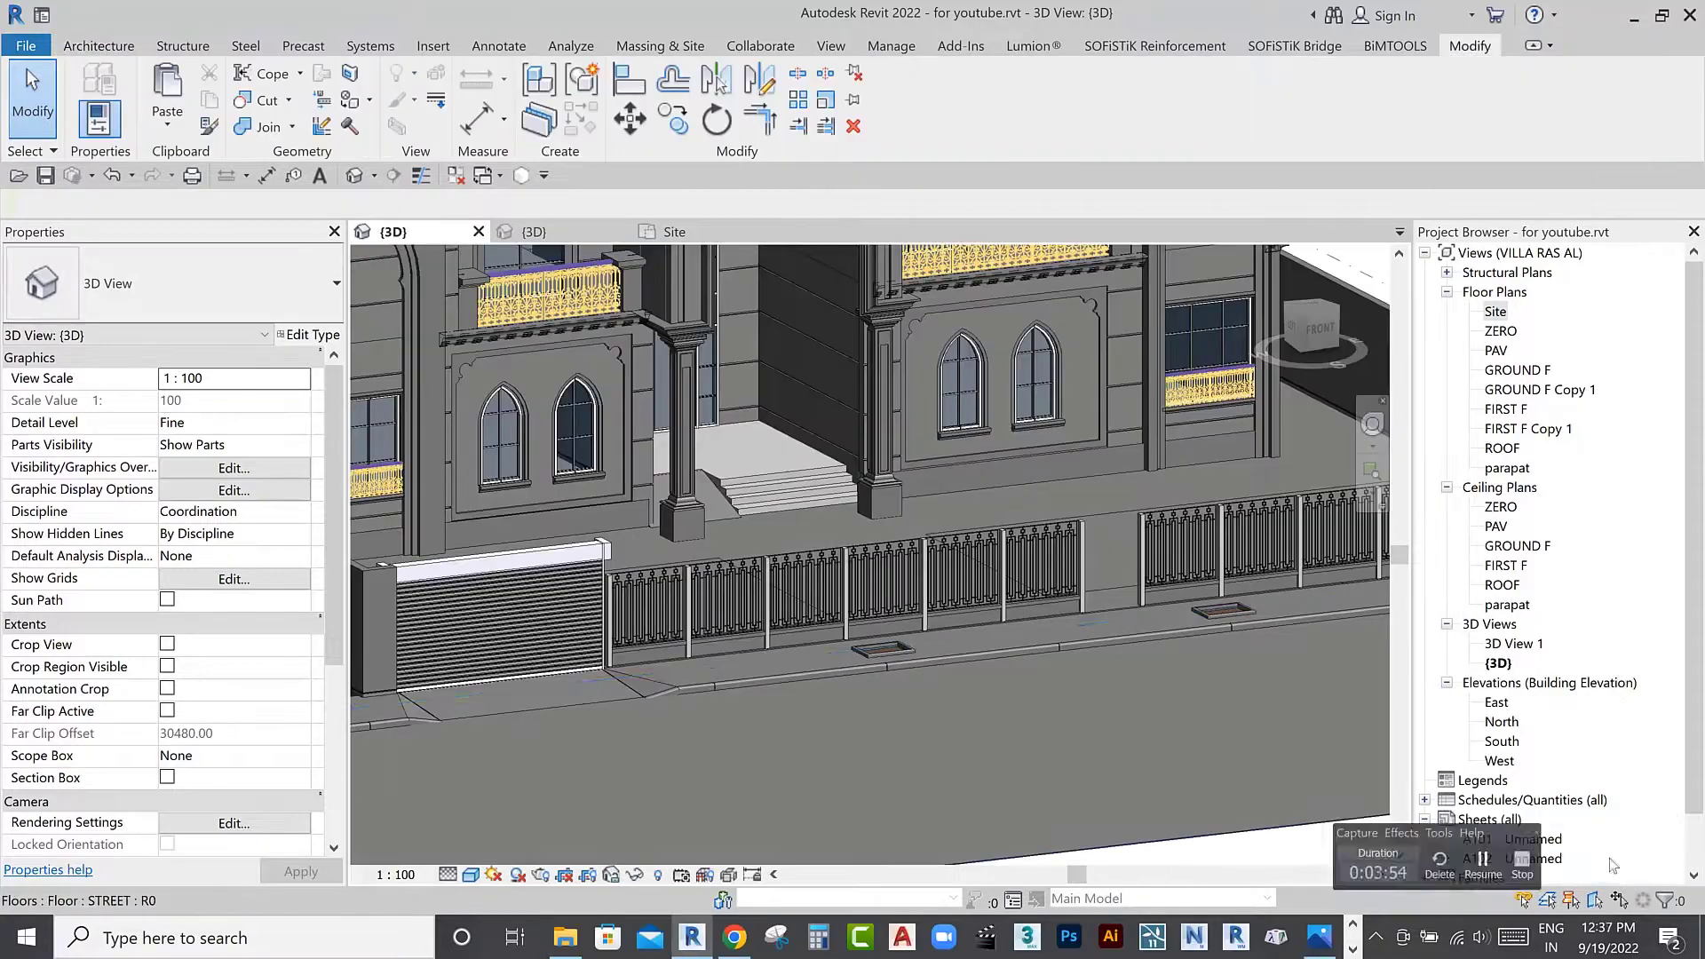
pyautogui.scroll(-3, 1088, 684)
pyautogui.scroll(-3, 1089, 684)
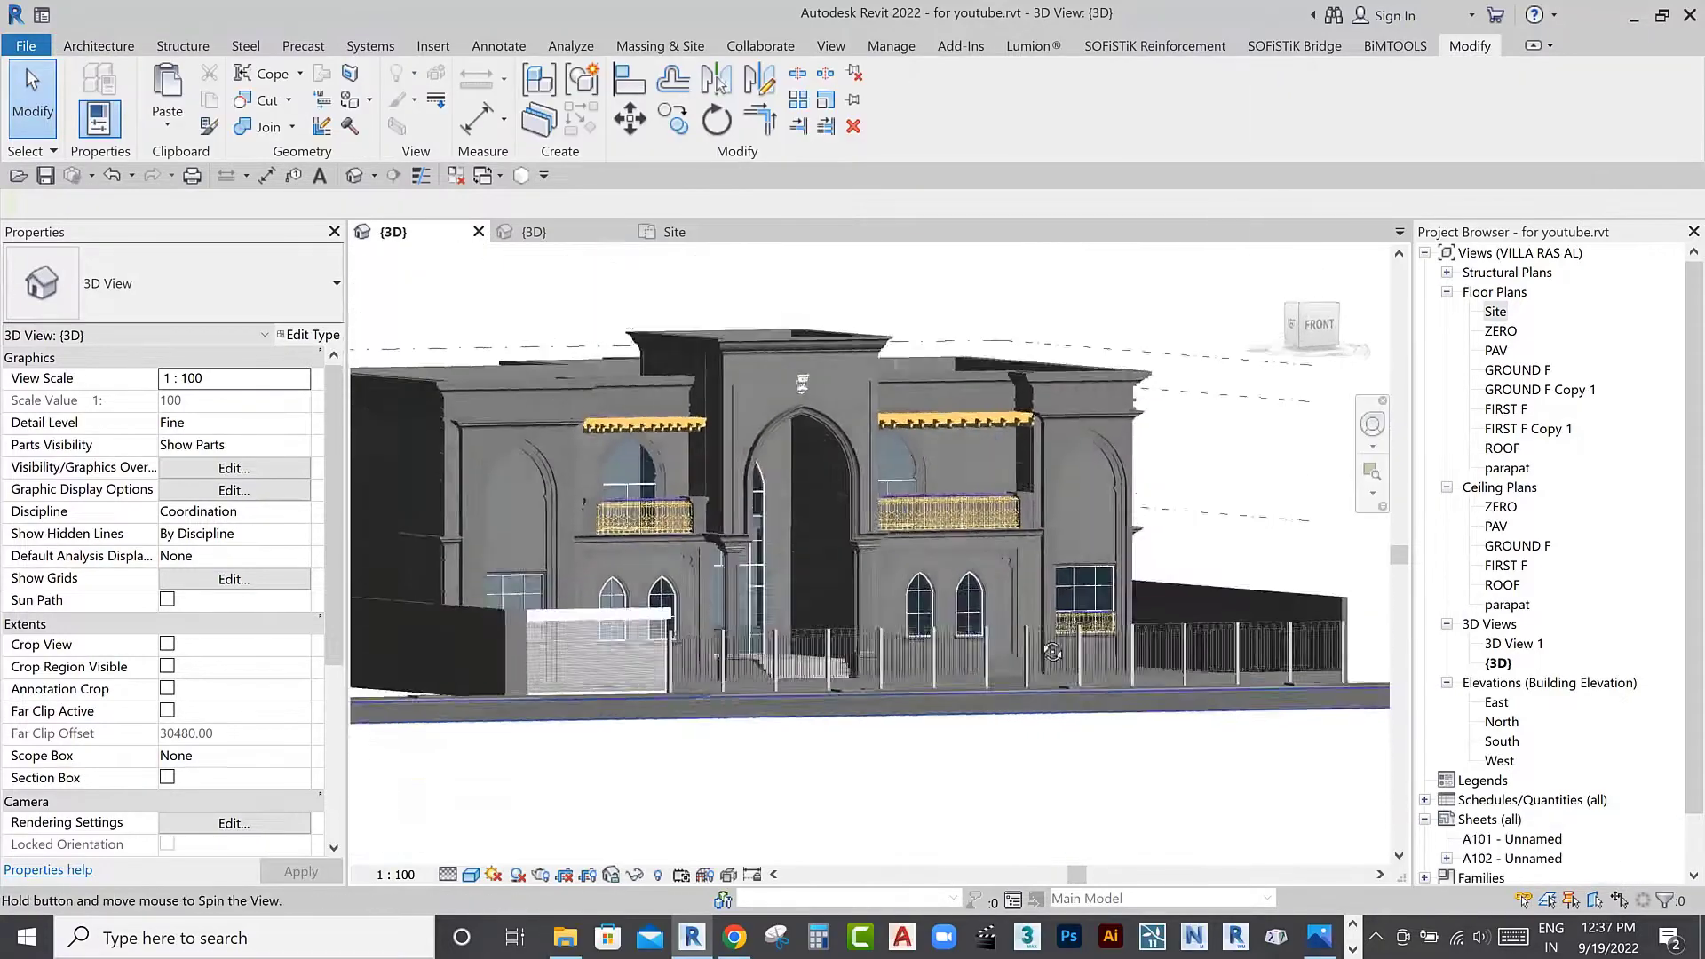
pyautogui.scroll(4, 1095, 598)
pyautogui.scroll(3, 1094, 598)
pyautogui.scroll(-4, 1094, 598)
pyautogui.keyDown('shift'); pyautogui.moveTo(1094, 599); pyautogui.dragTo(1110, 675, button='middle'); pyautogui.keyUp('shift')
pyautogui.scroll(2, 1111, 675)
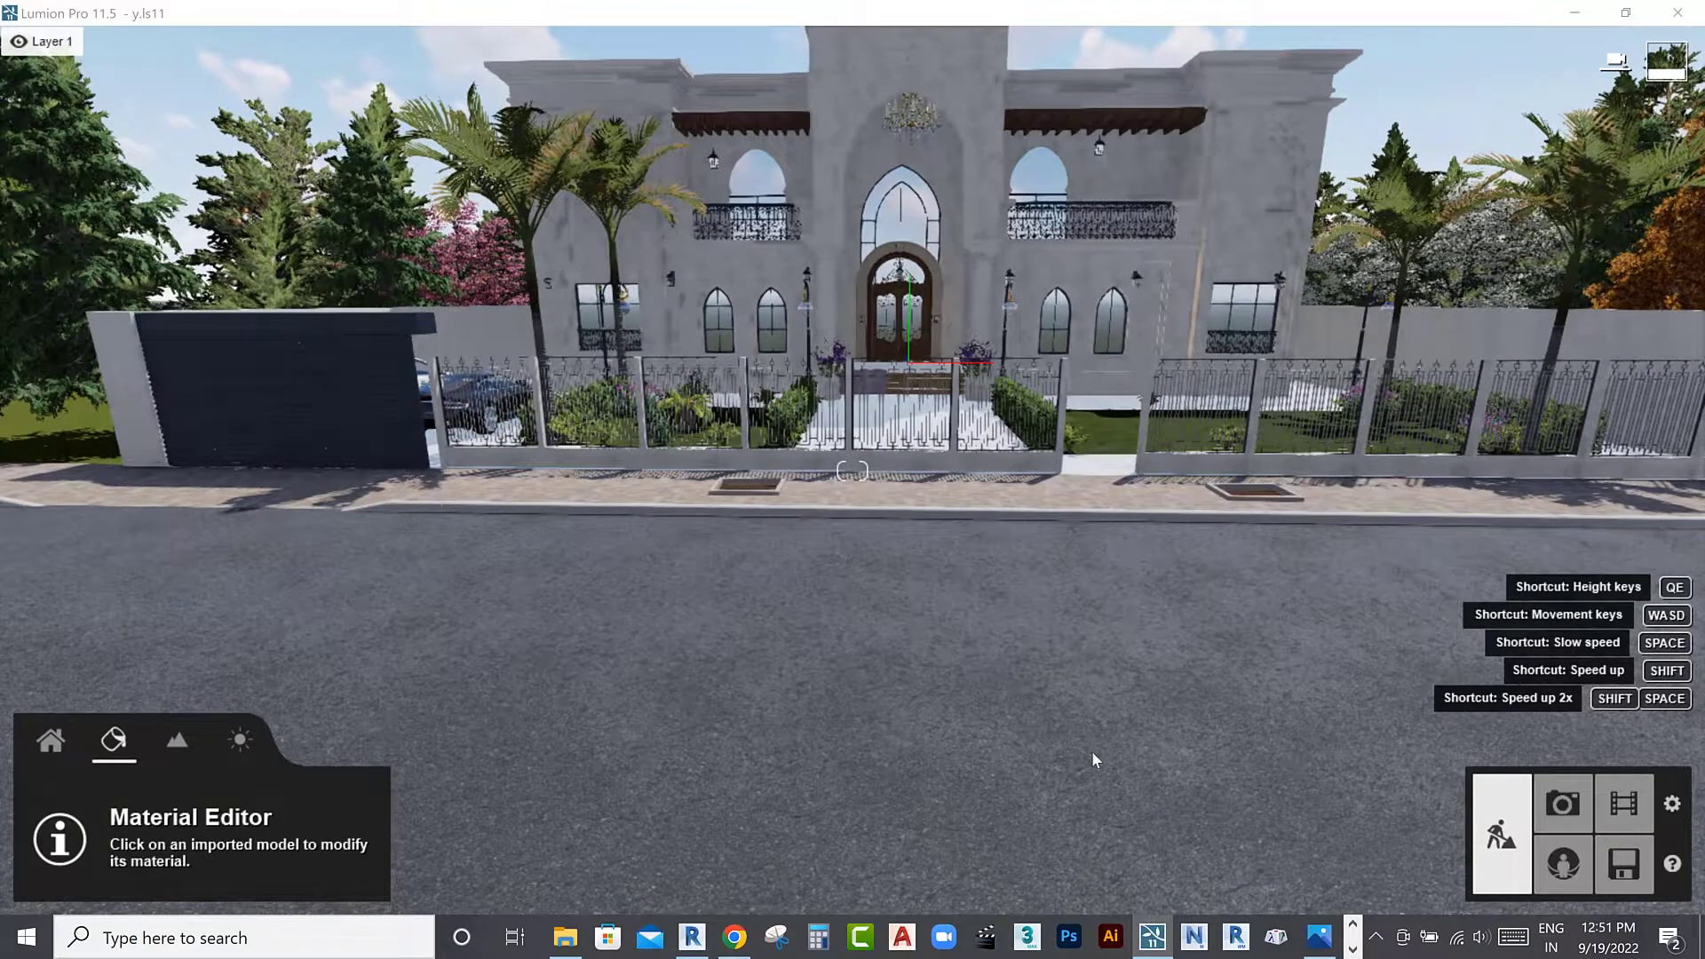
# Move the camera closer, pick the fence railing material and browse the material library
pyautogui.moveTo(574, 774); pyautogui.dragTo(966, 691, button='right')
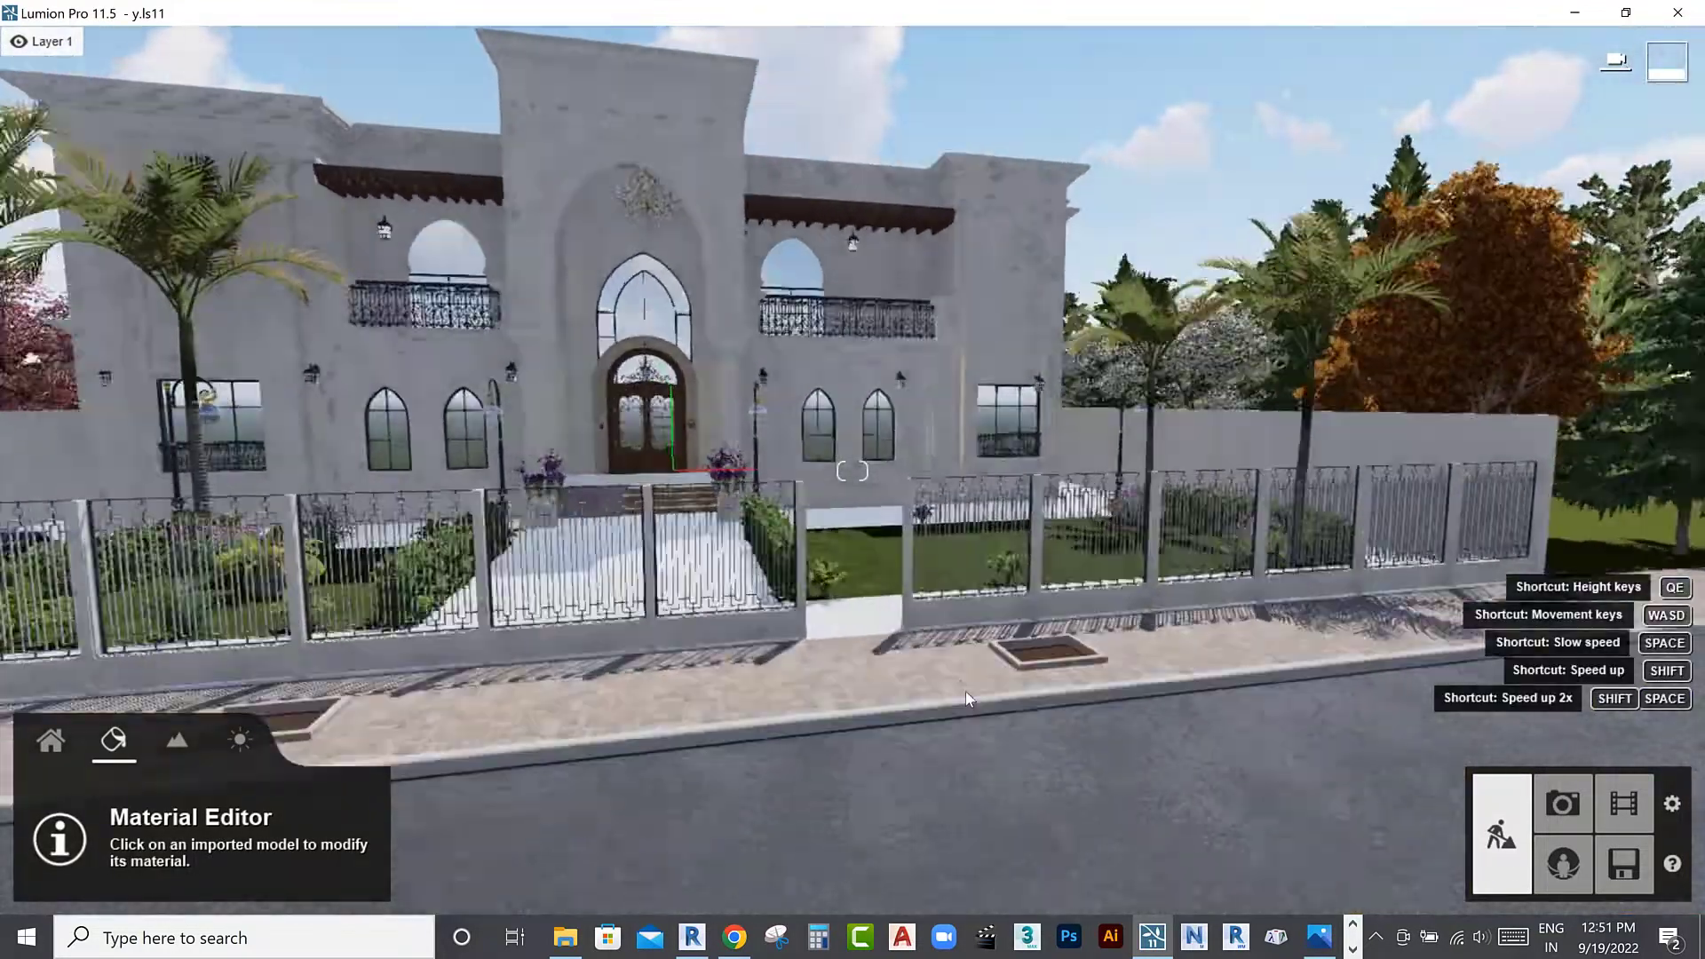
pyautogui.scroll(3, 966, 691)
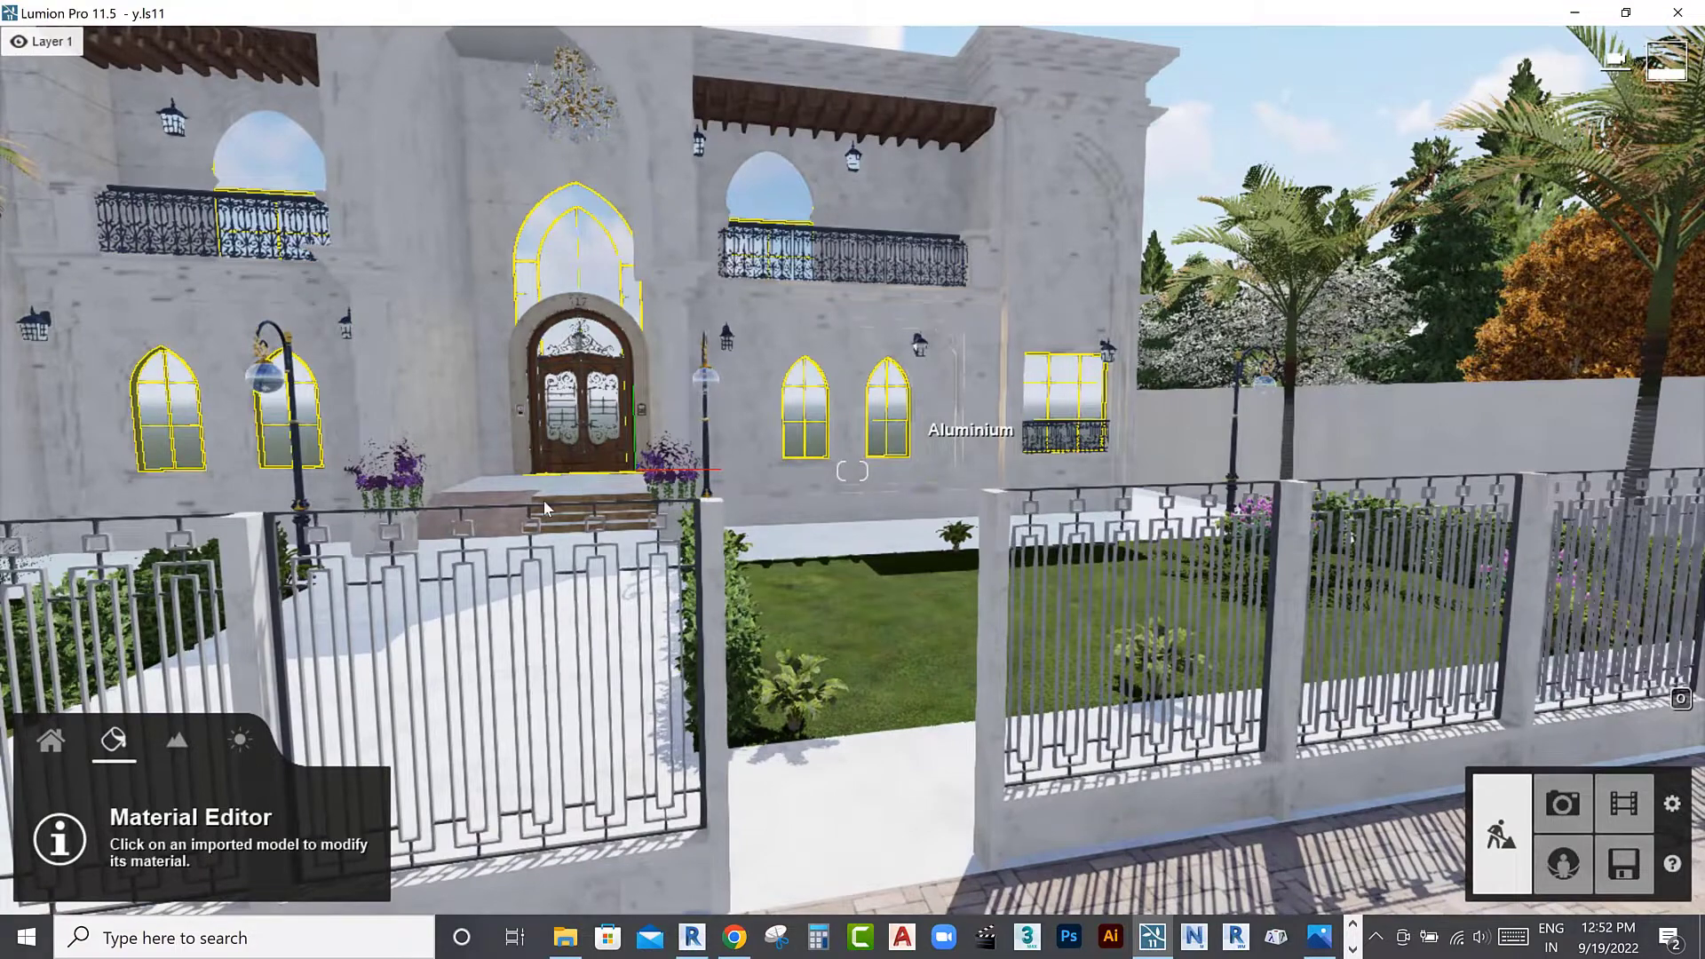
pyautogui.click(544, 504)
pyautogui.click(555, 607)
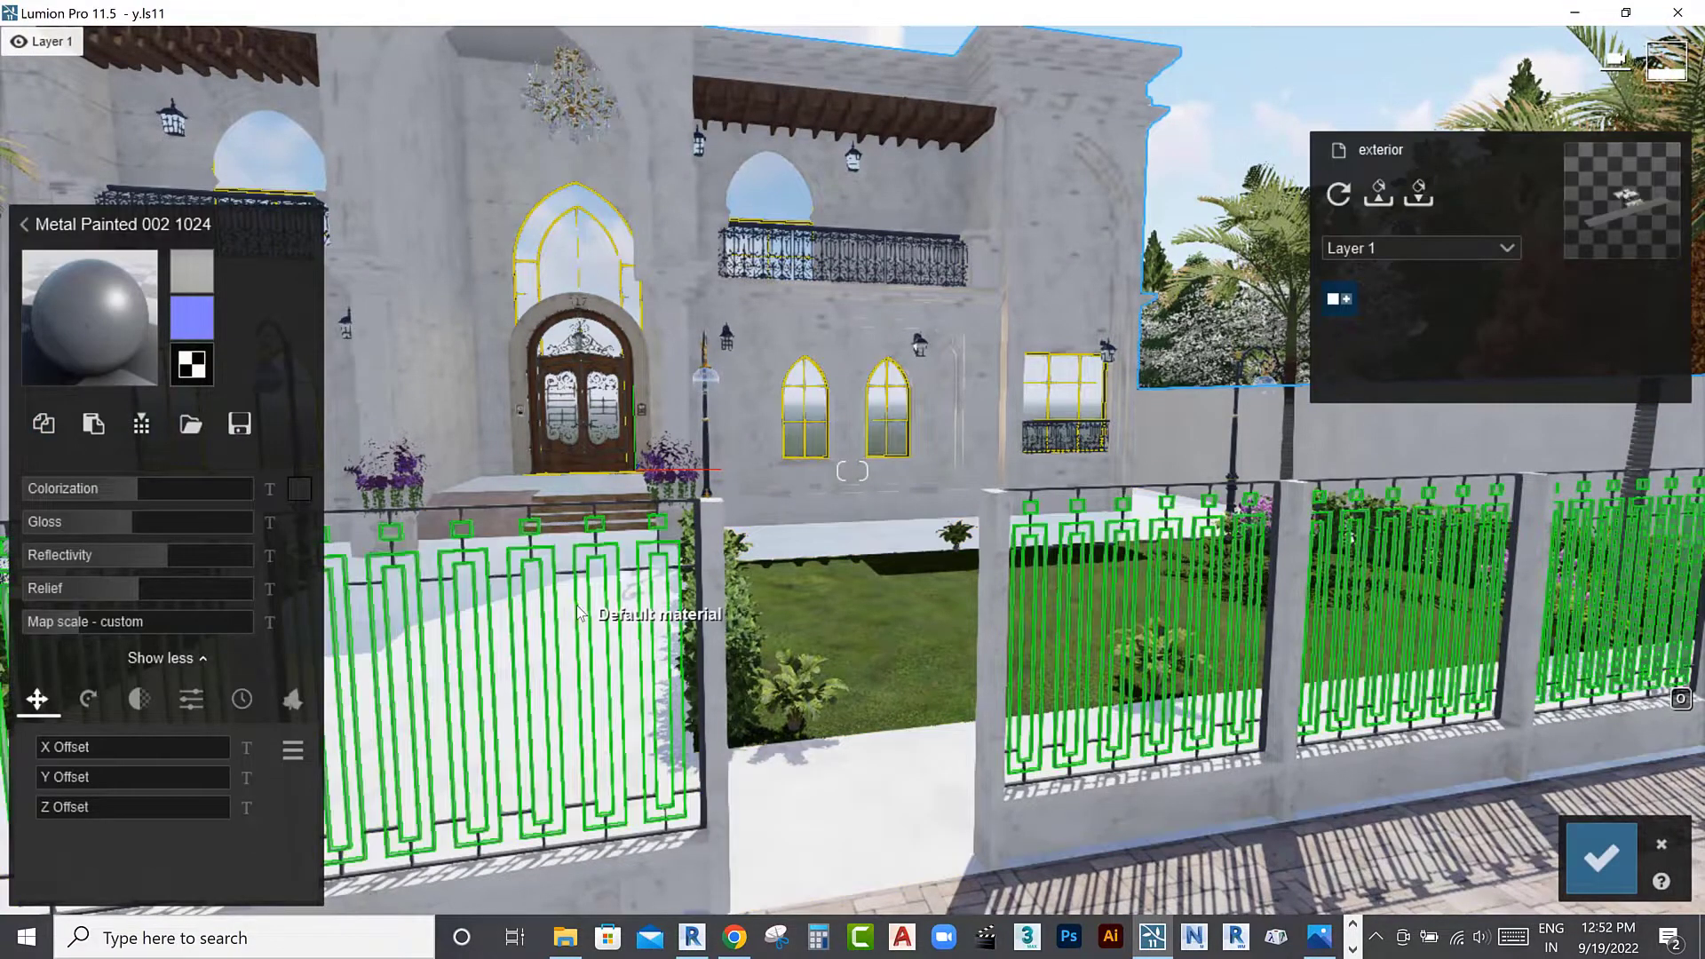
pyautogui.click(71, 480)
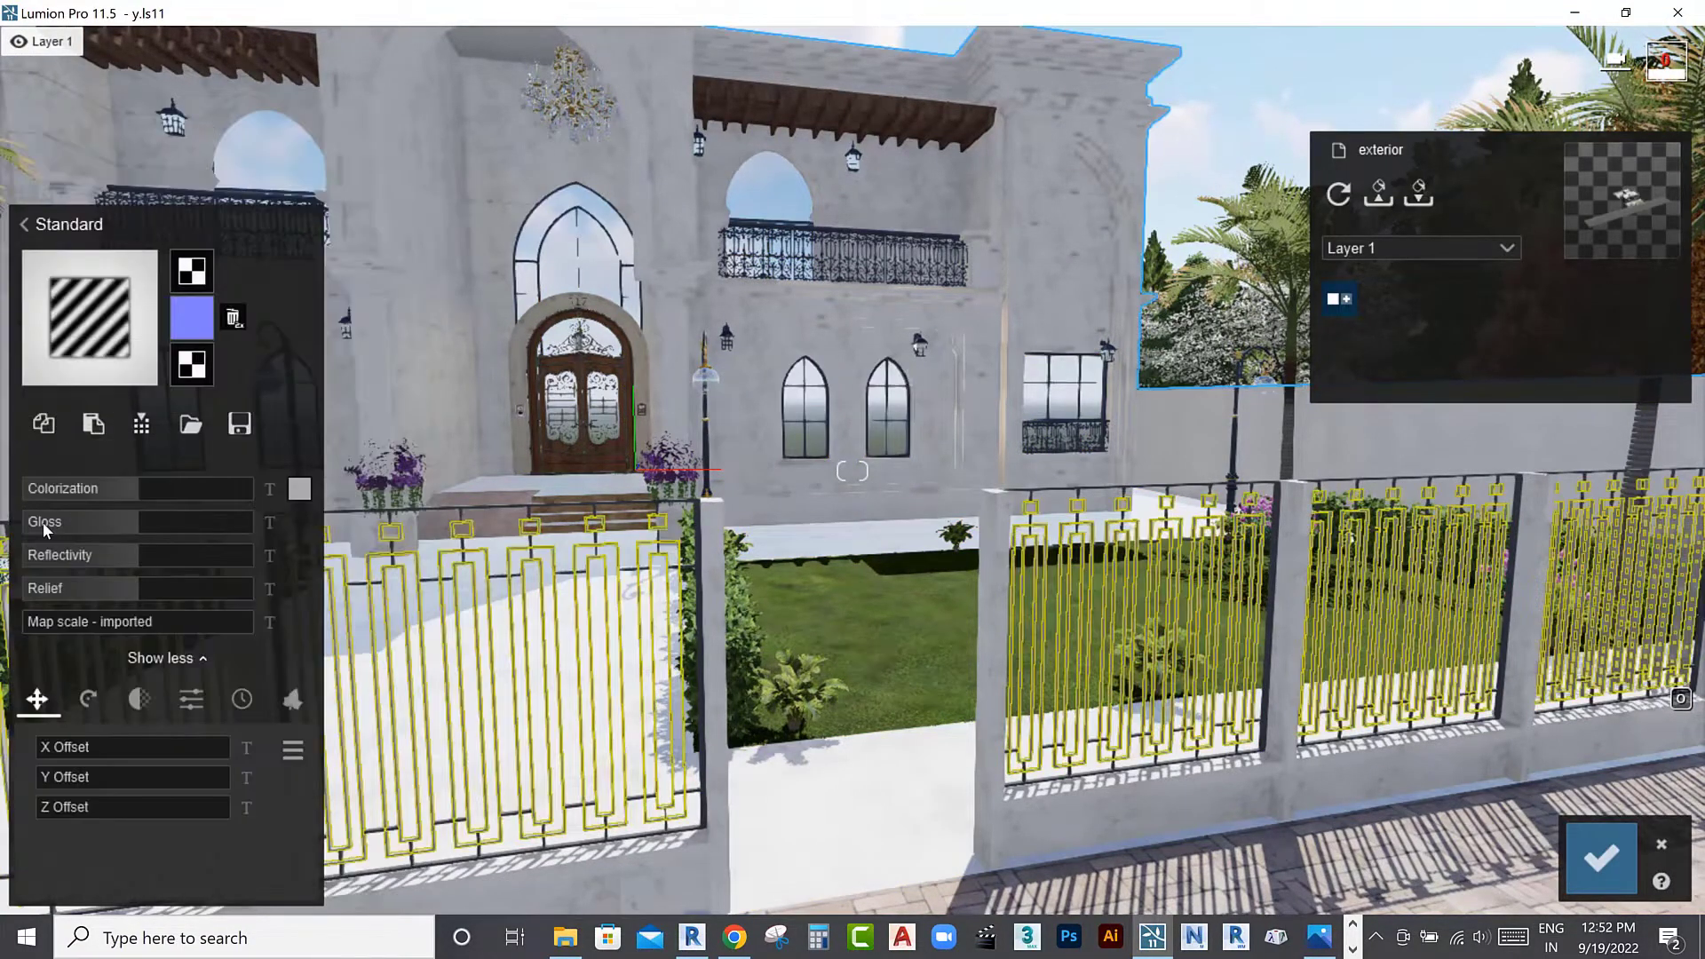
pyautogui.click(644, 842)
# Reassign Metal Painted 002 1024 to the railings and confirm the material edits
pyautogui.click(24, 223)
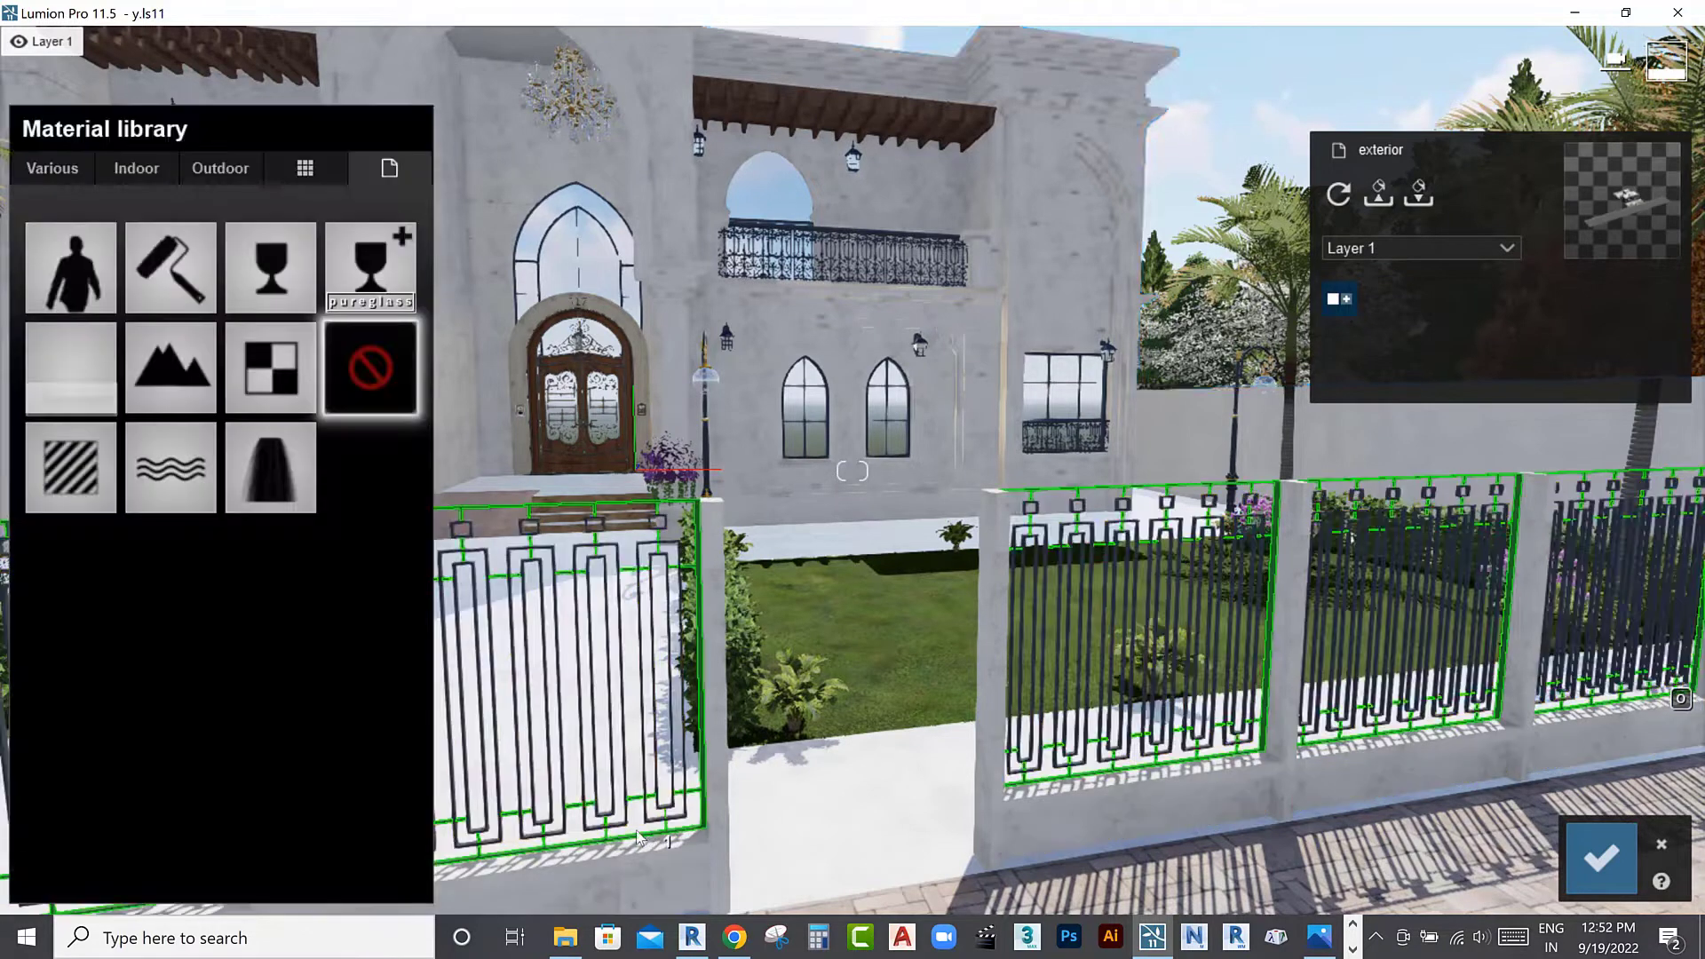
pyautogui.click(98, 476)
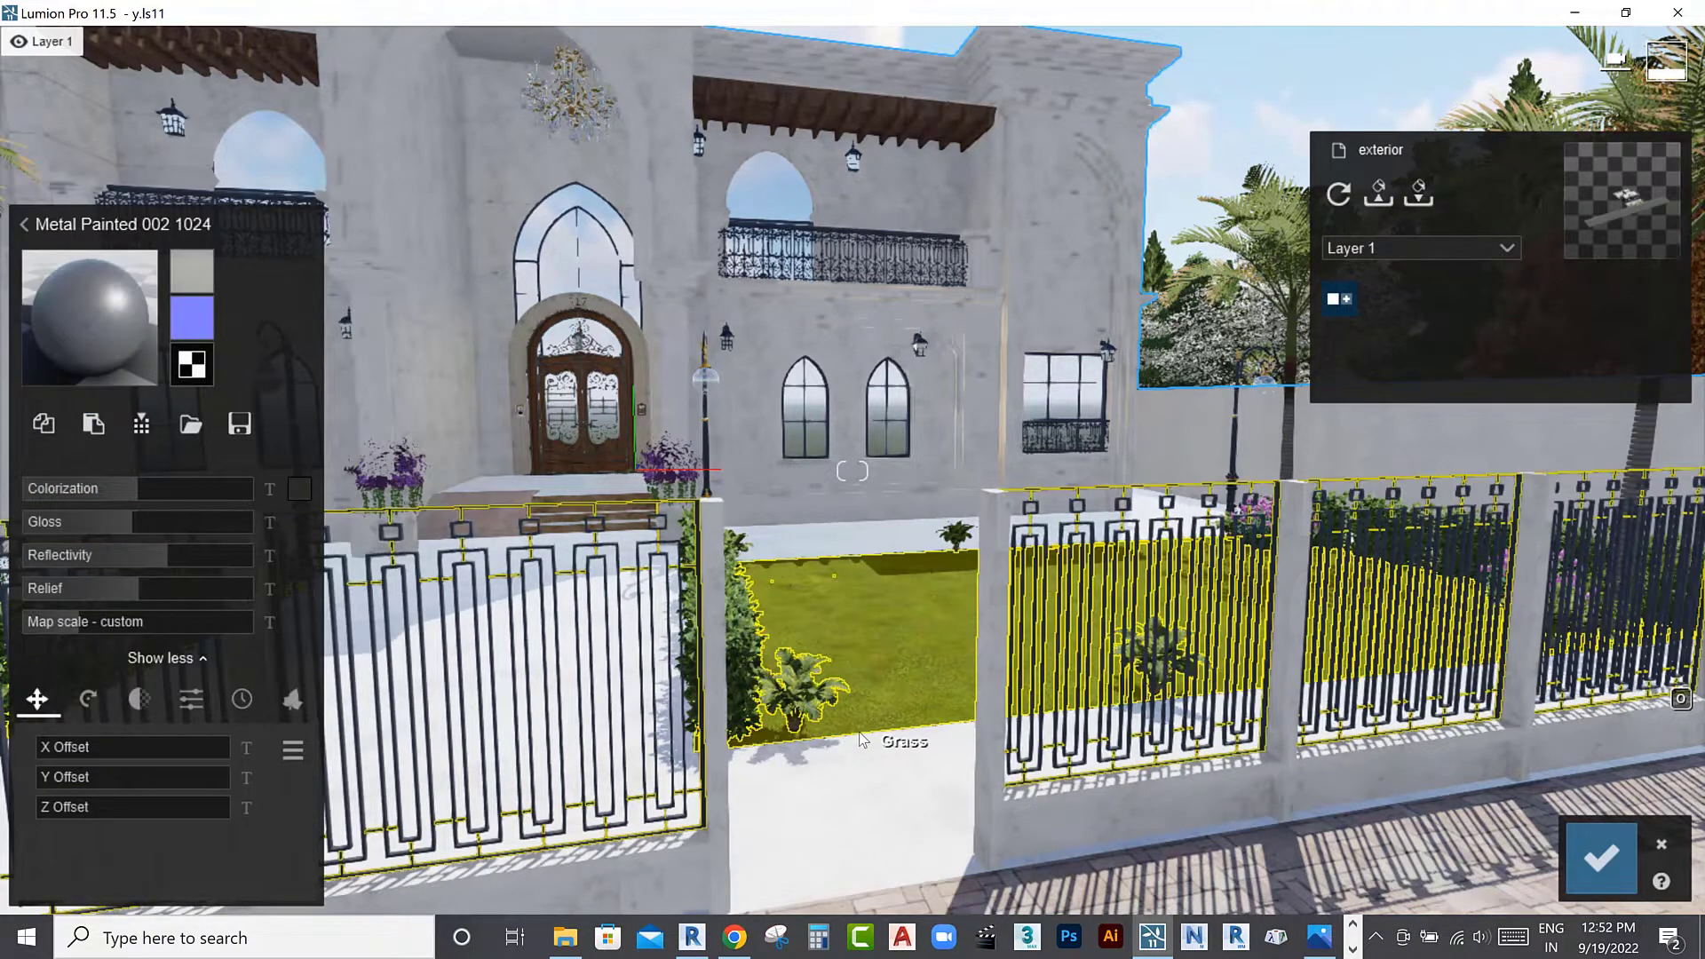
pyautogui.scroll(-5, 860, 739)
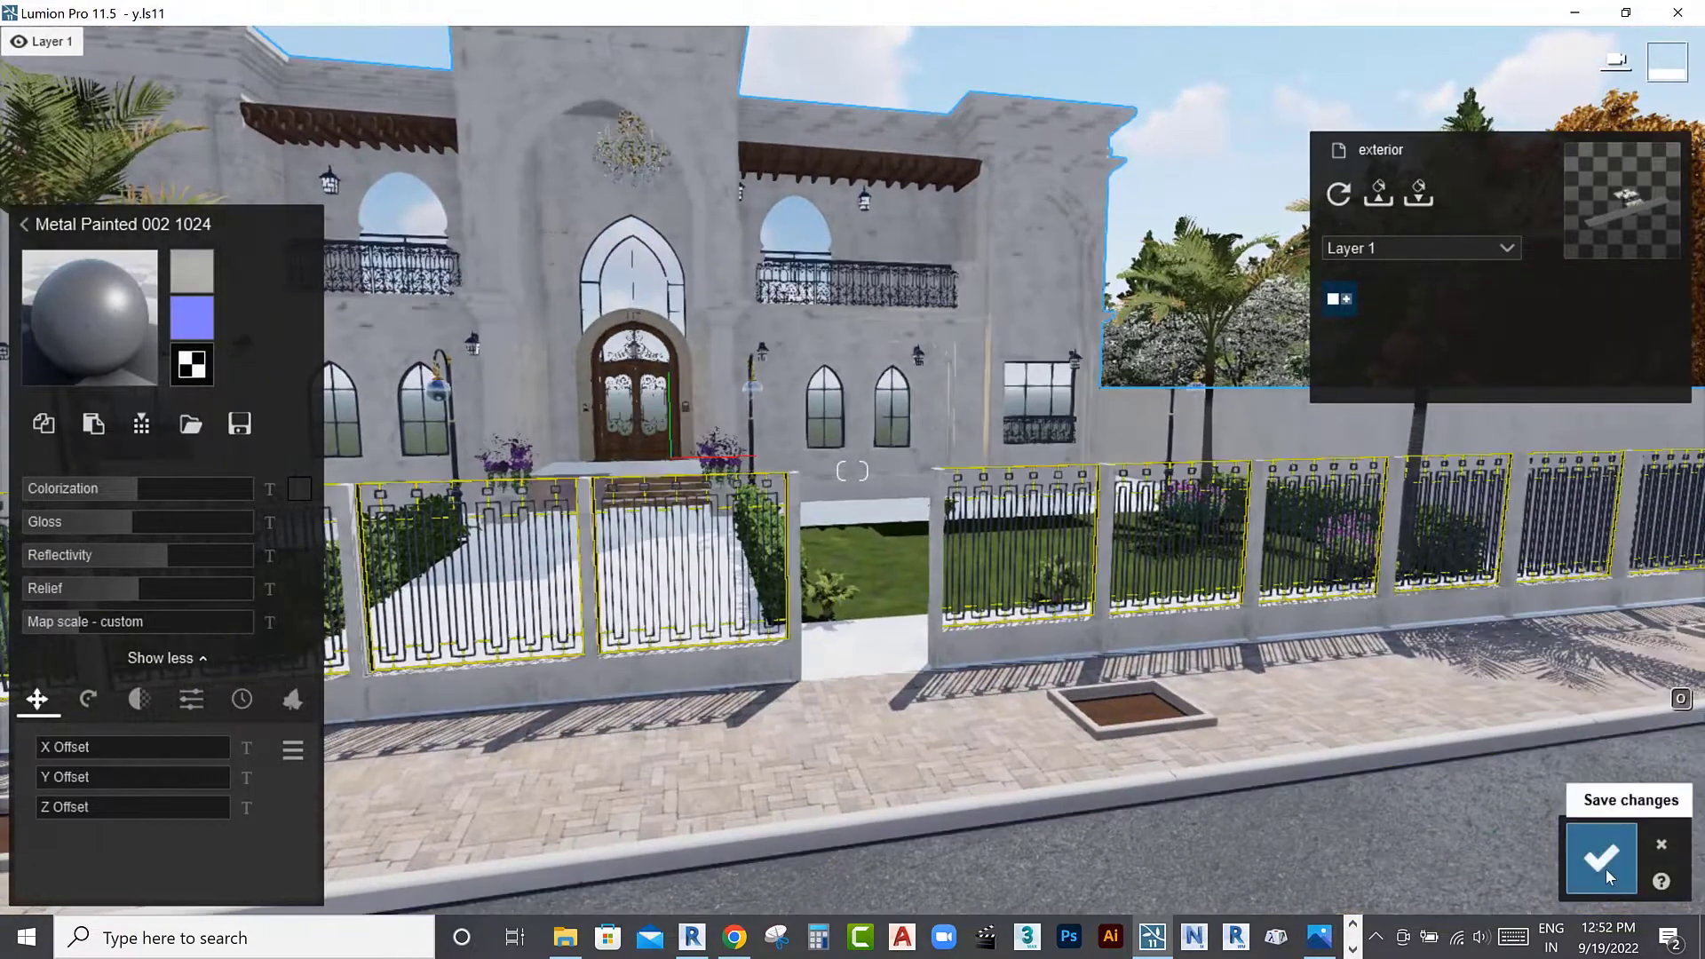
pyautogui.click(1601, 857)
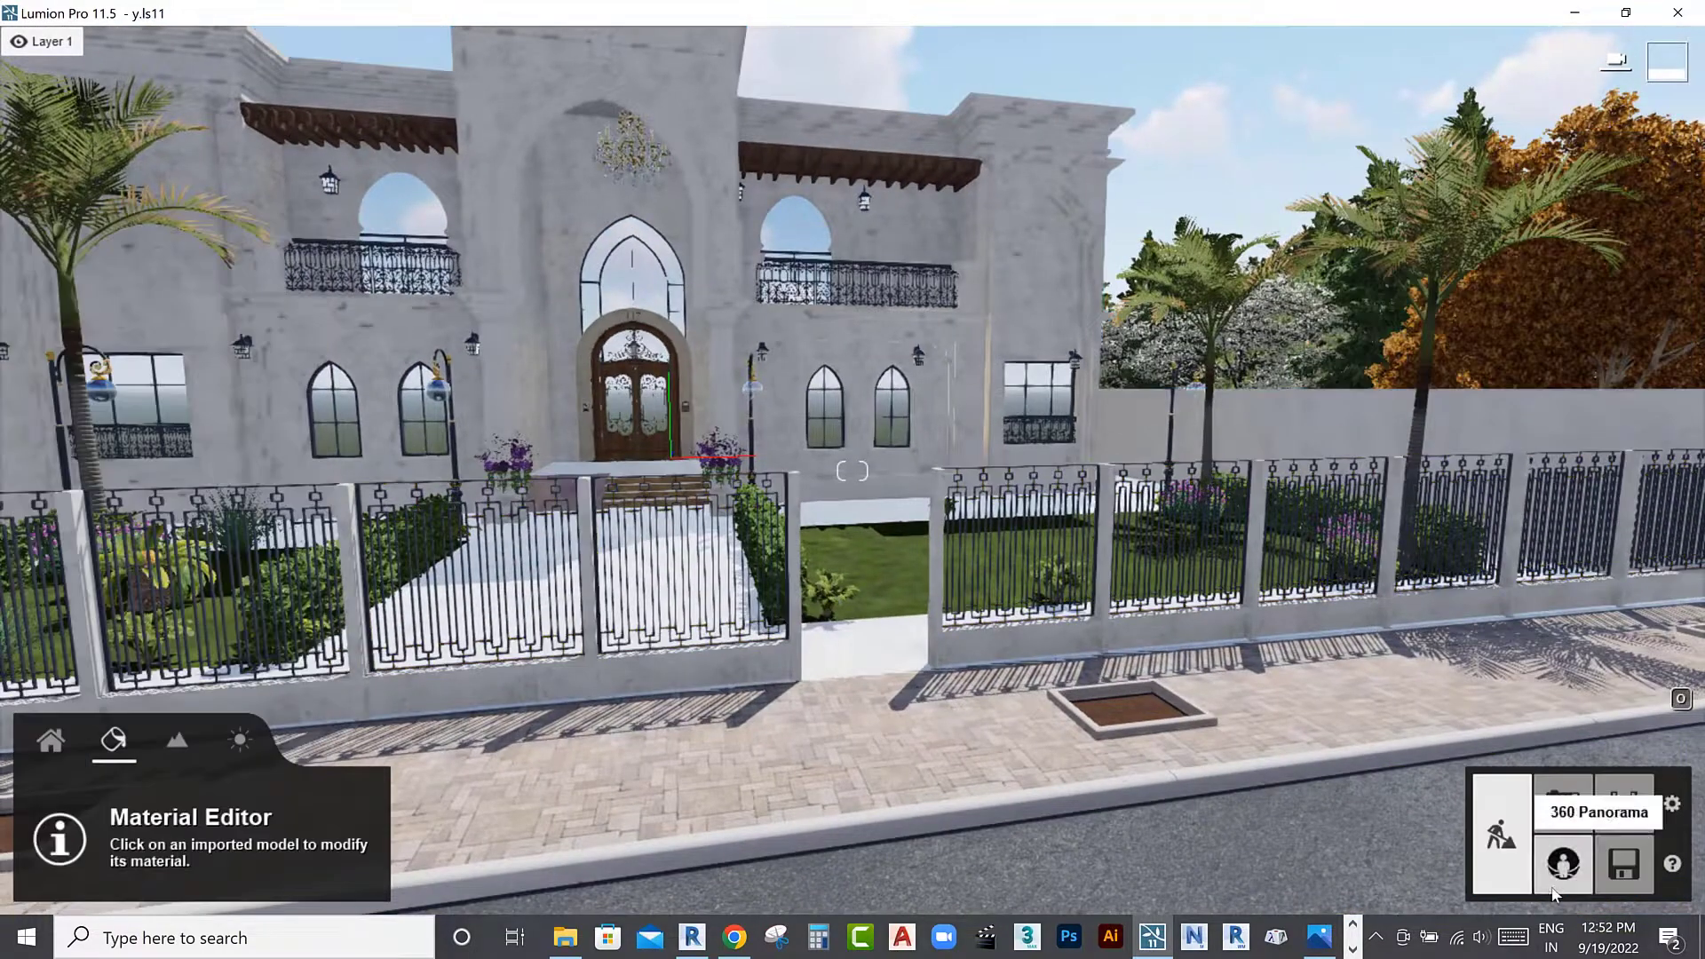
pyautogui.click(1352, 948)
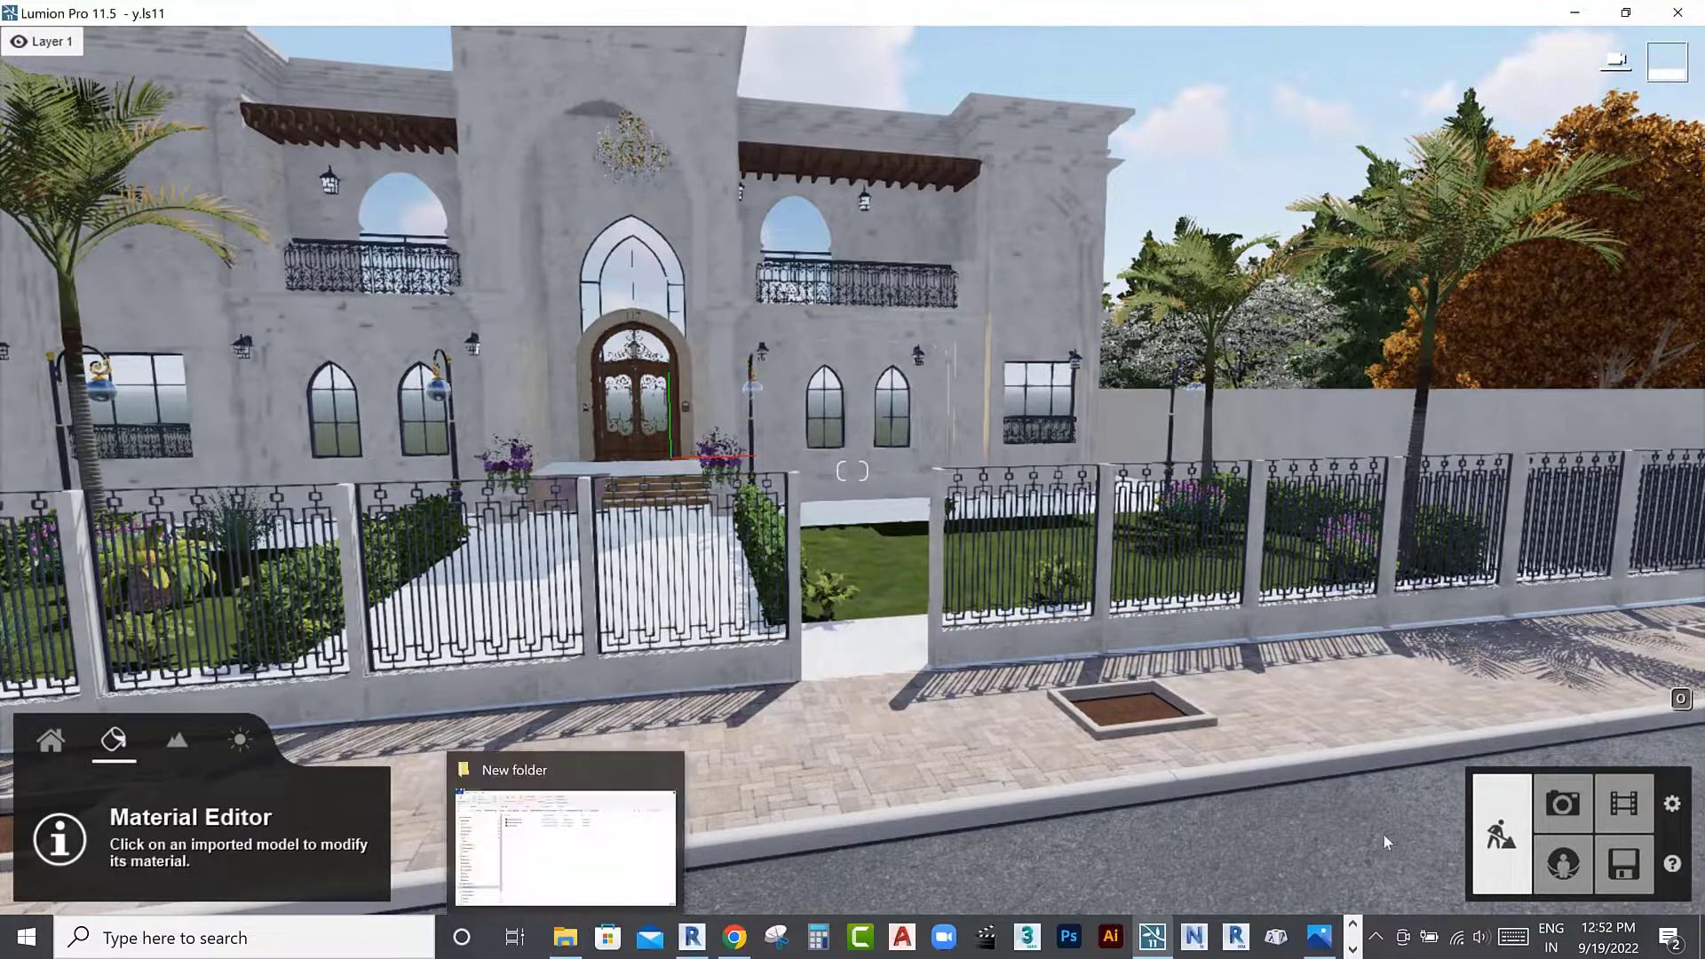
pyautogui.scroll(1, 1110, 943)
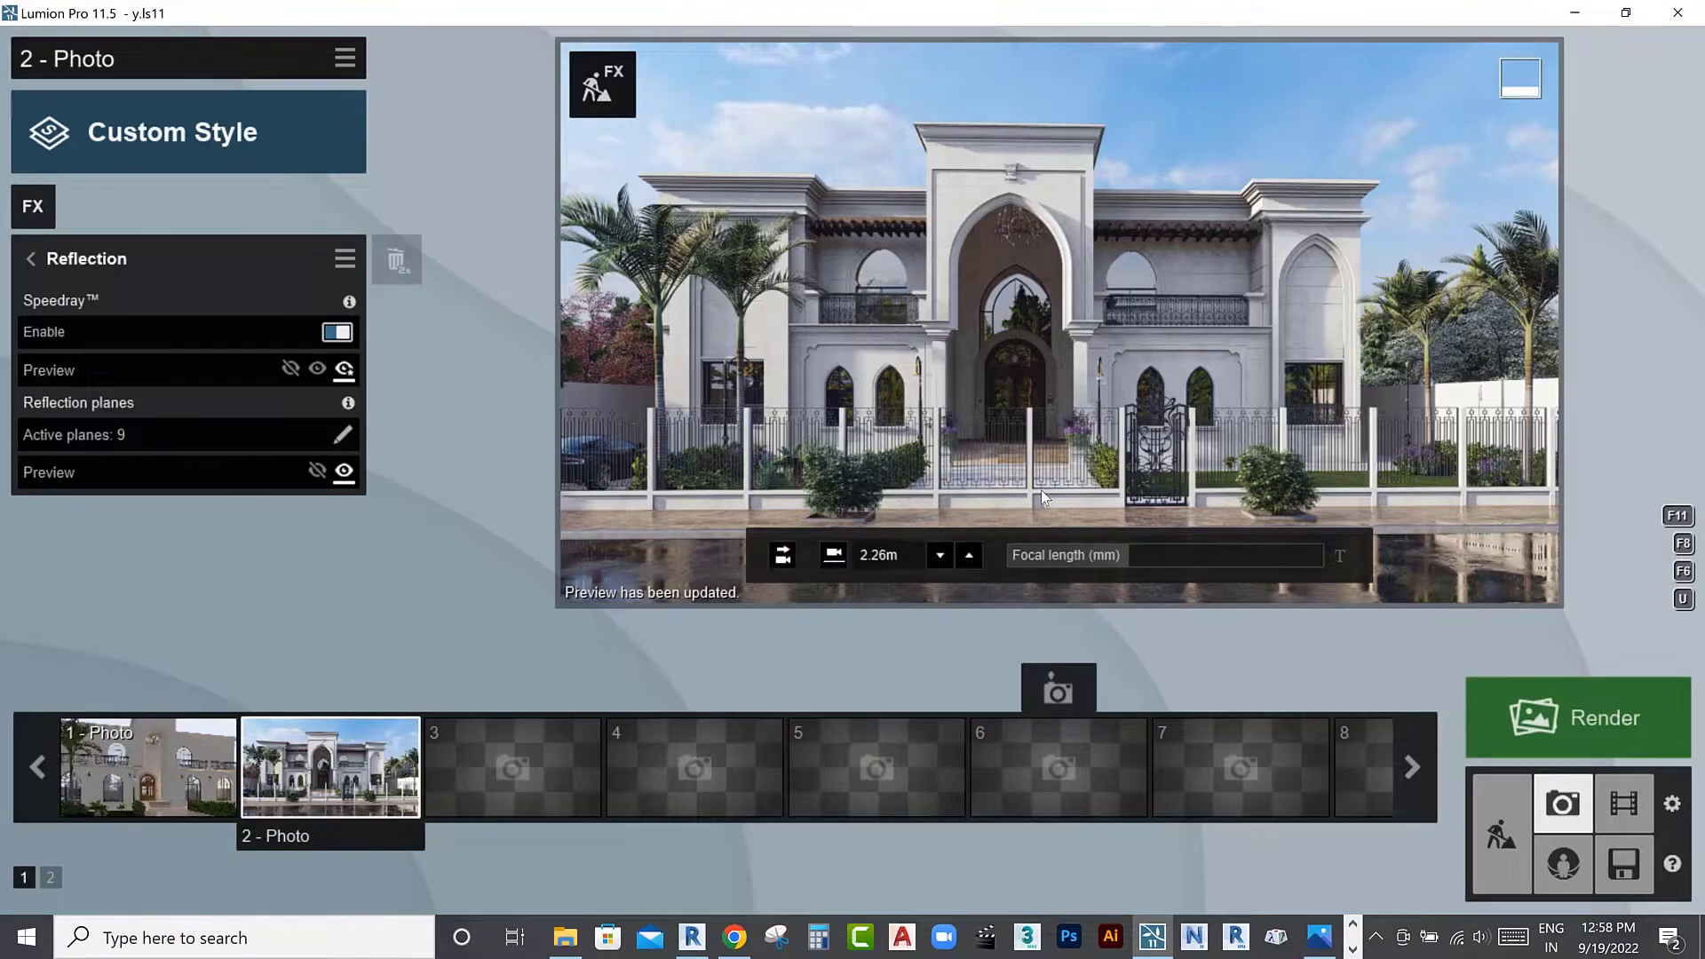
# Add Real Skies to photo 2 with heading about -130° and slightly raised brightness
pyautogui.moveTo(1041, 489); pyautogui.dragTo(1048, 484, button='right')
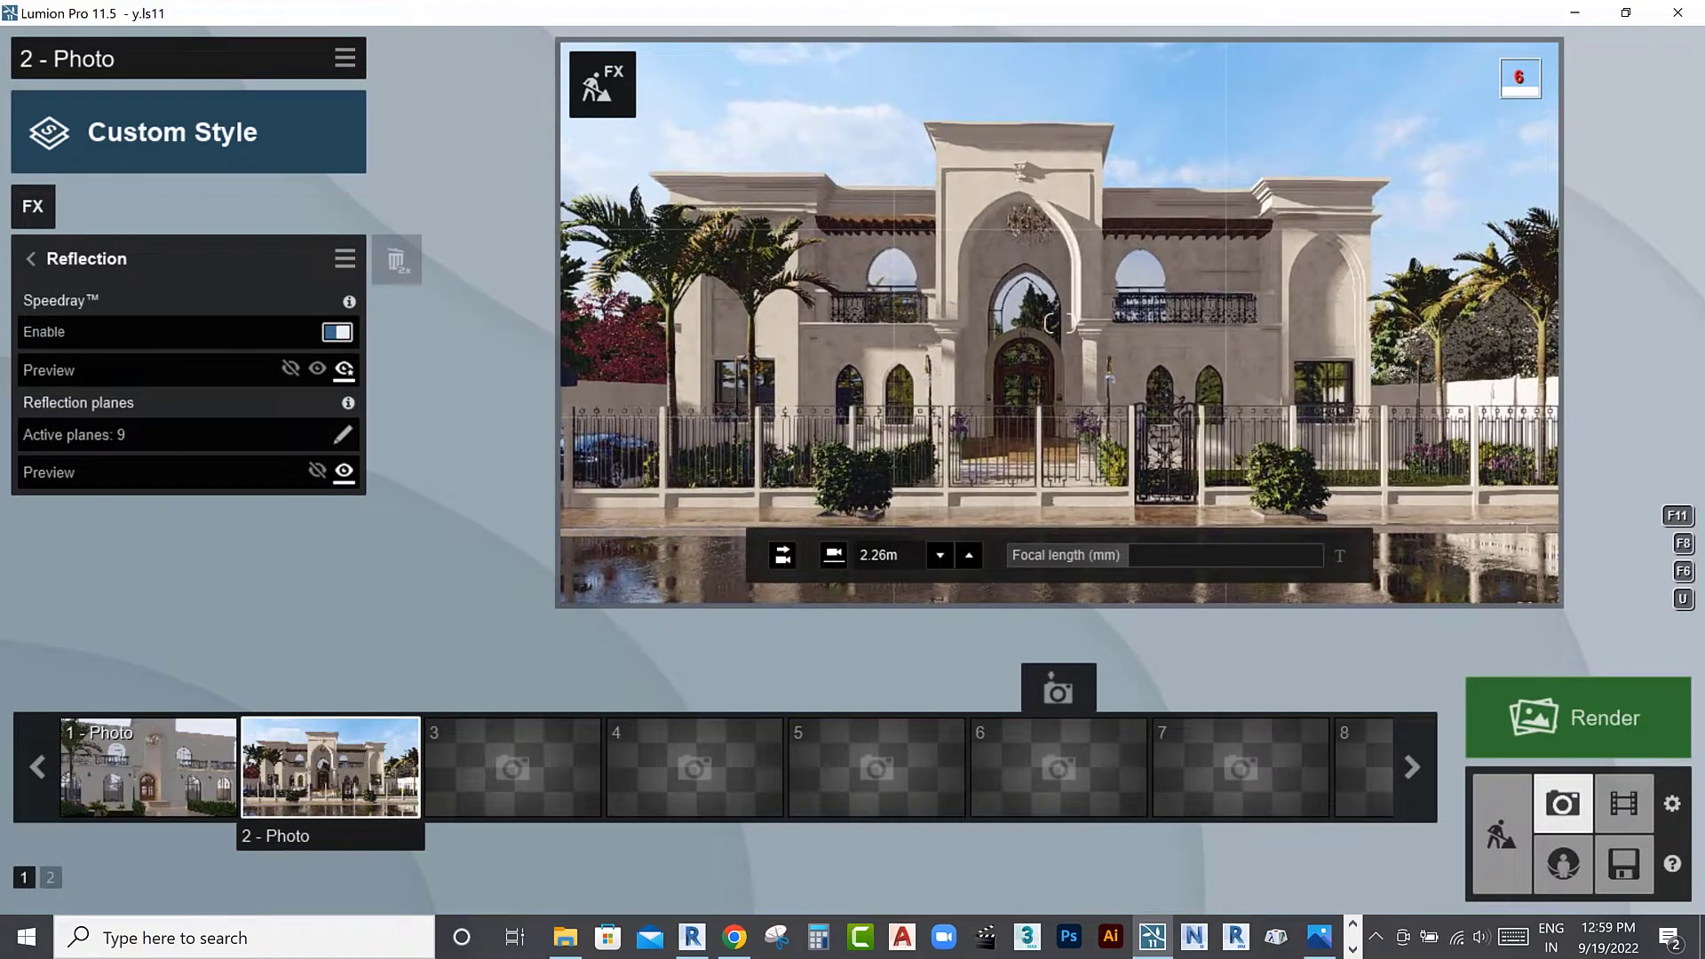
pyautogui.click(41, 259)
pyautogui.click(302, 218)
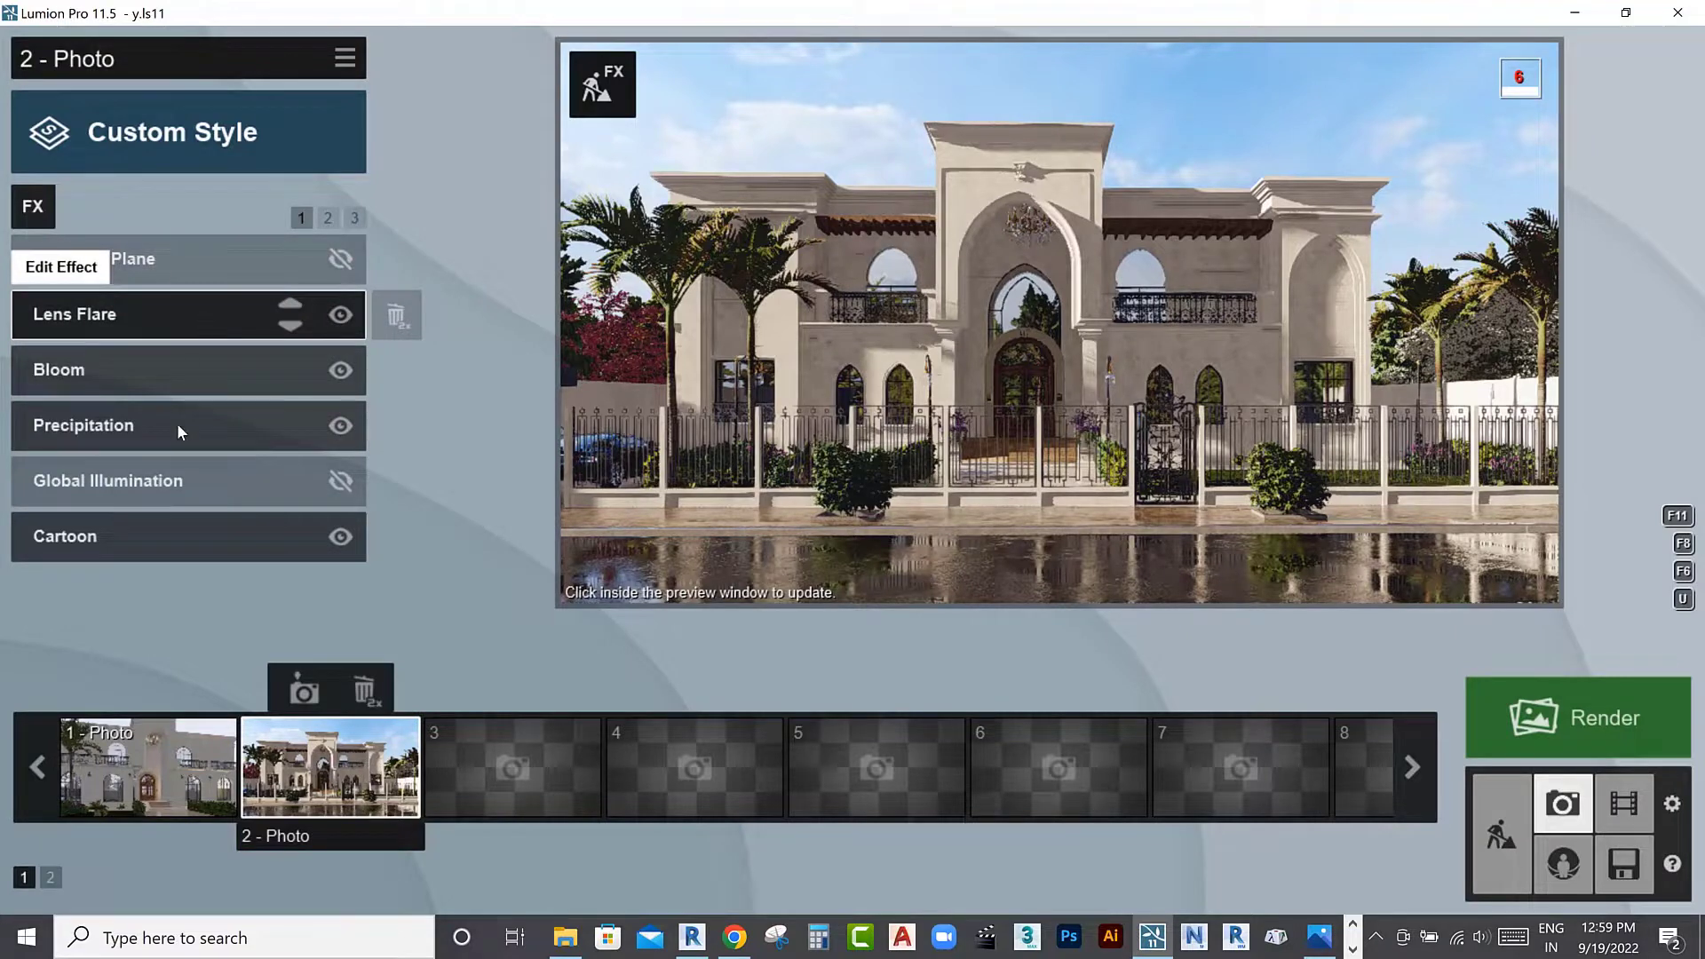
pyautogui.click(335, 216)
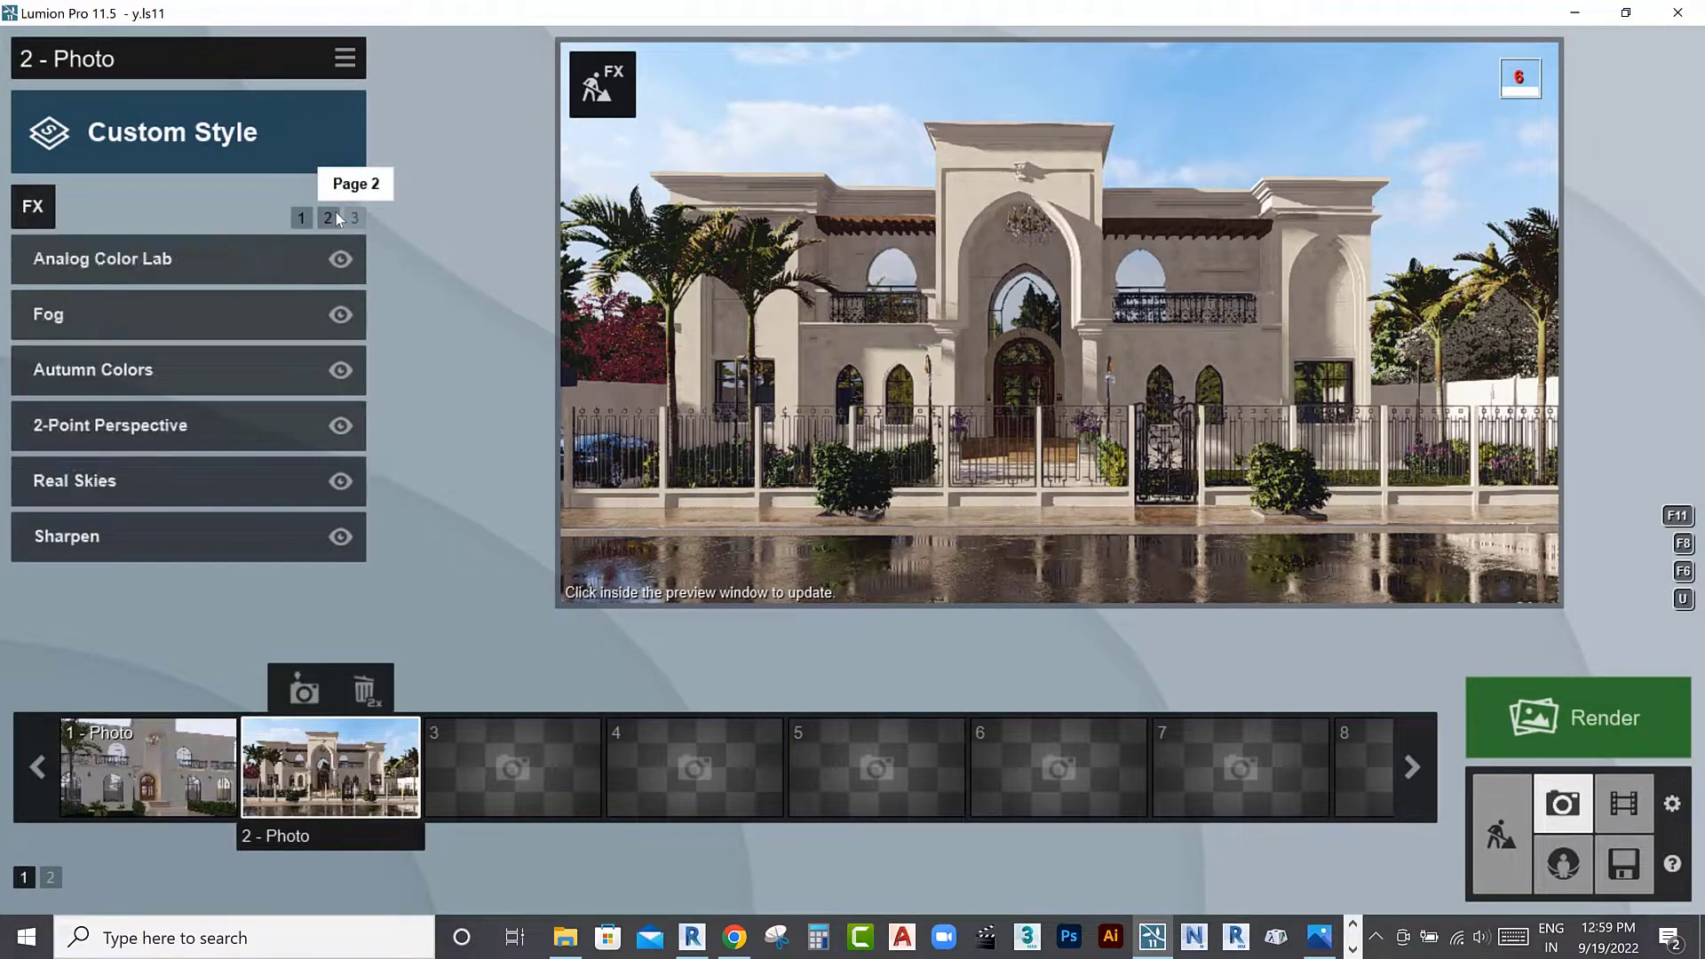
pyautogui.click(167, 481)
pyautogui.moveTo(72, 389); pyautogui.dragTo(63, 394)
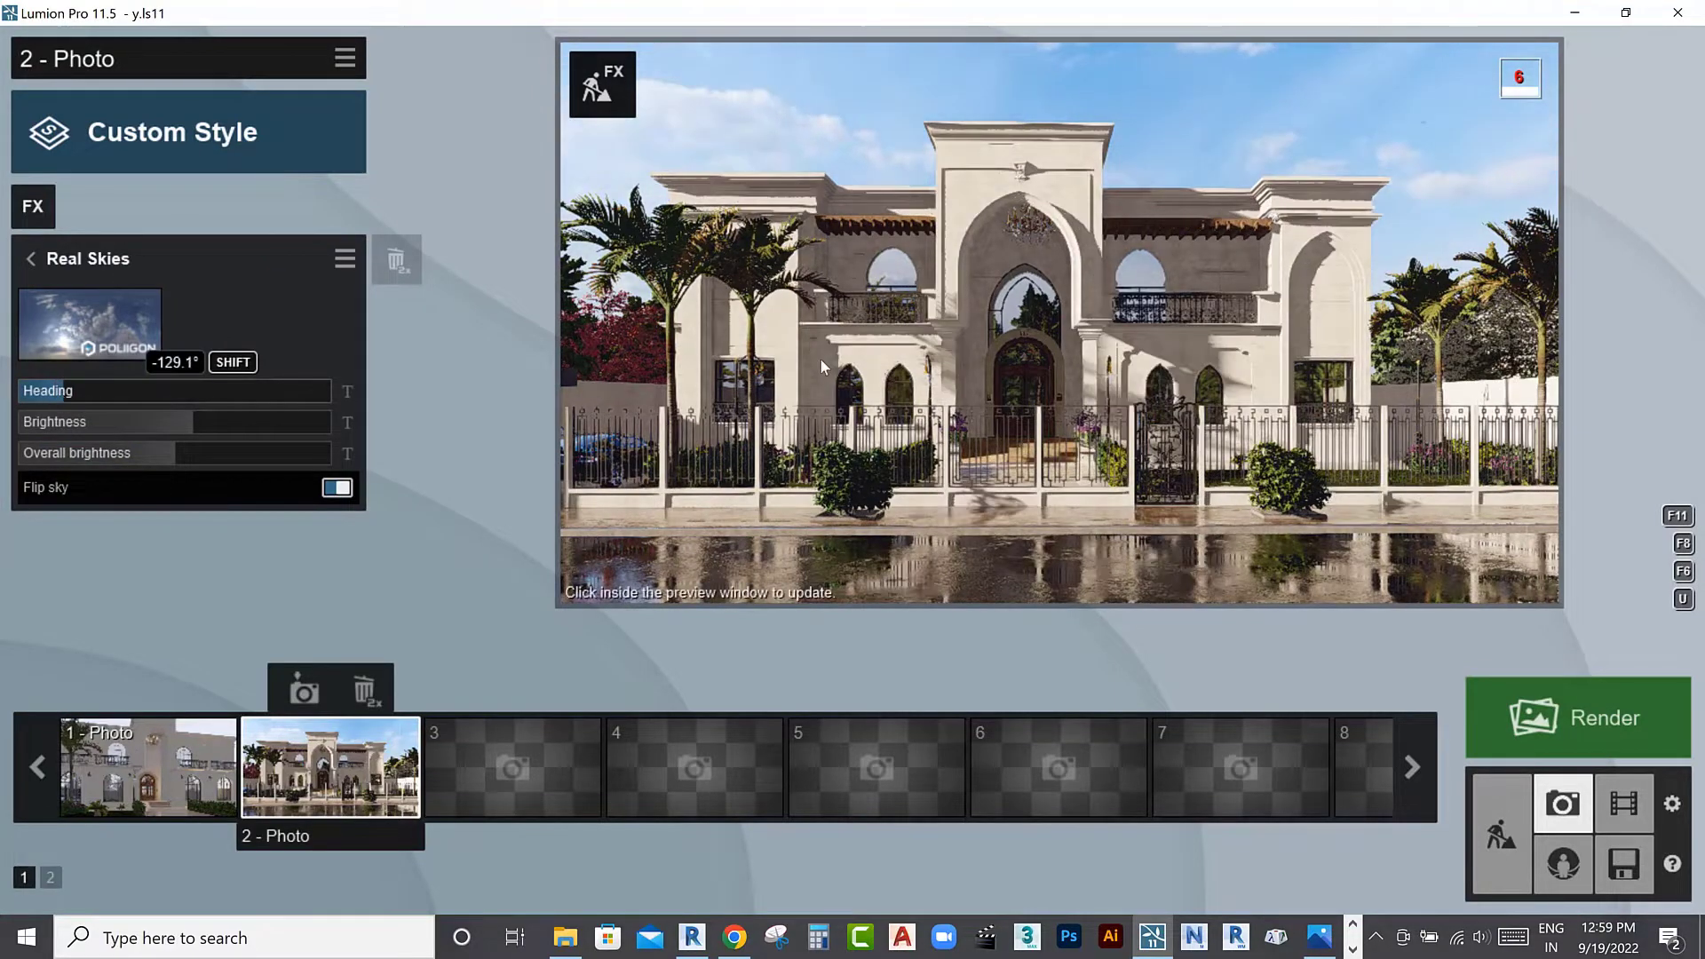
pyautogui.moveTo(188, 424); pyautogui.dragTo(199, 421)
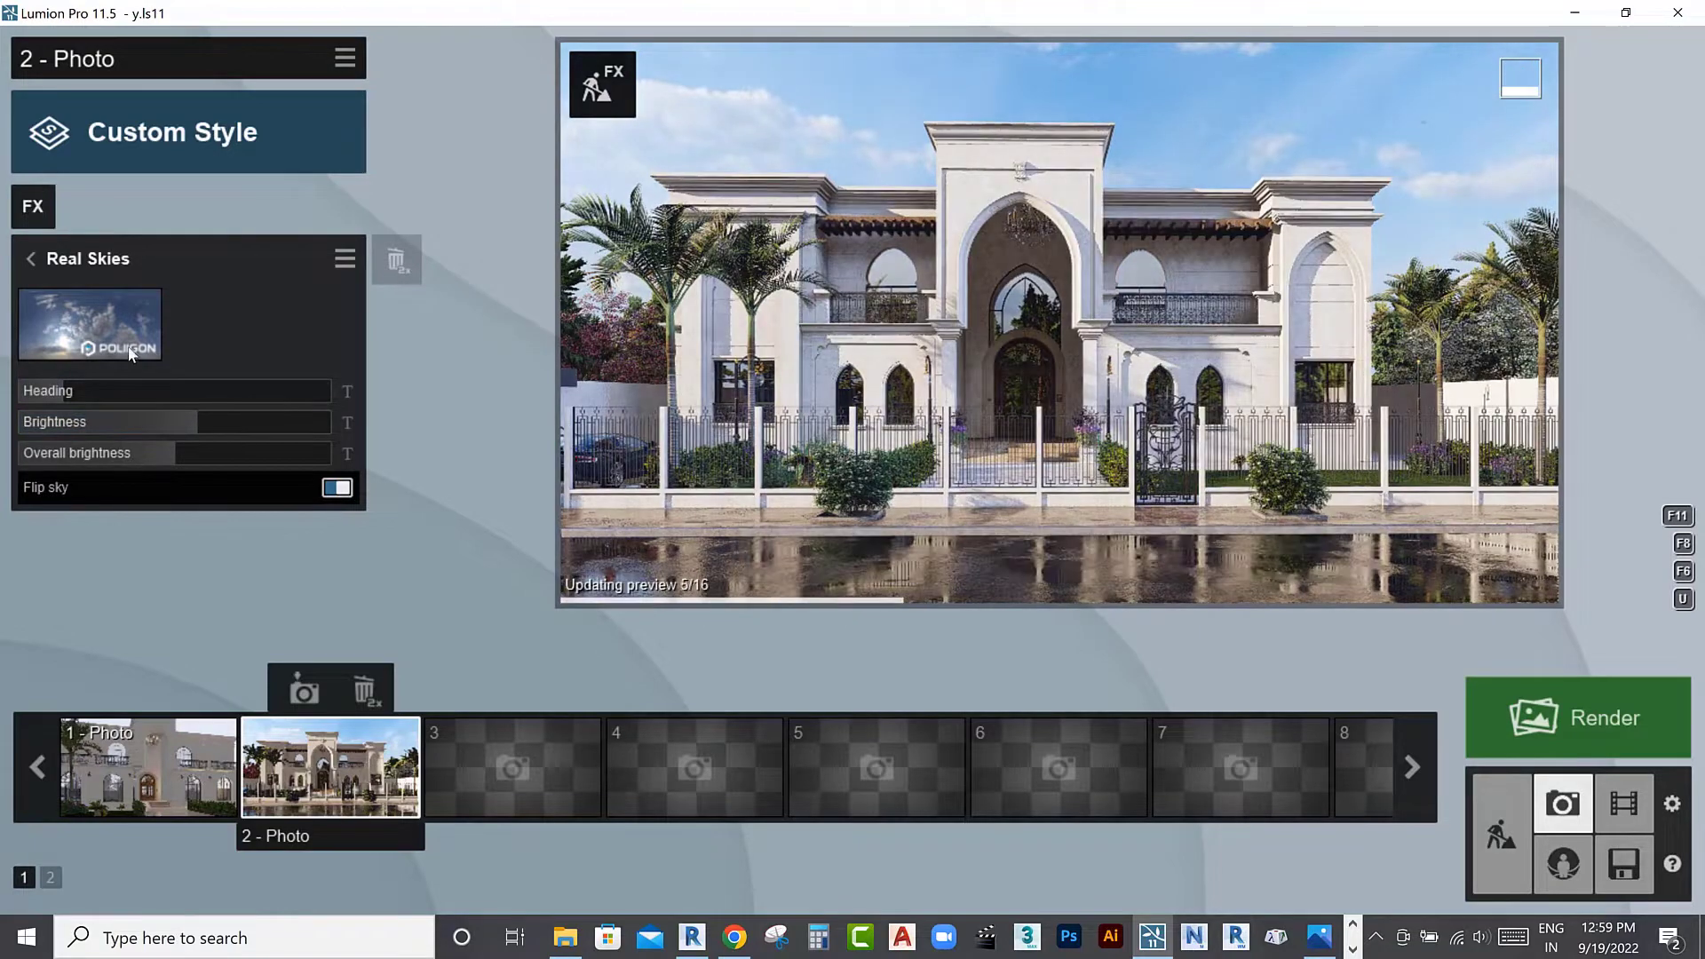
pyautogui.click(32, 260)
pyautogui.click(33, 206)
# Add a Sun effect with heading -112.6°, brightness 0.2 and height about 35.9°
pyautogui.click(423, 282)
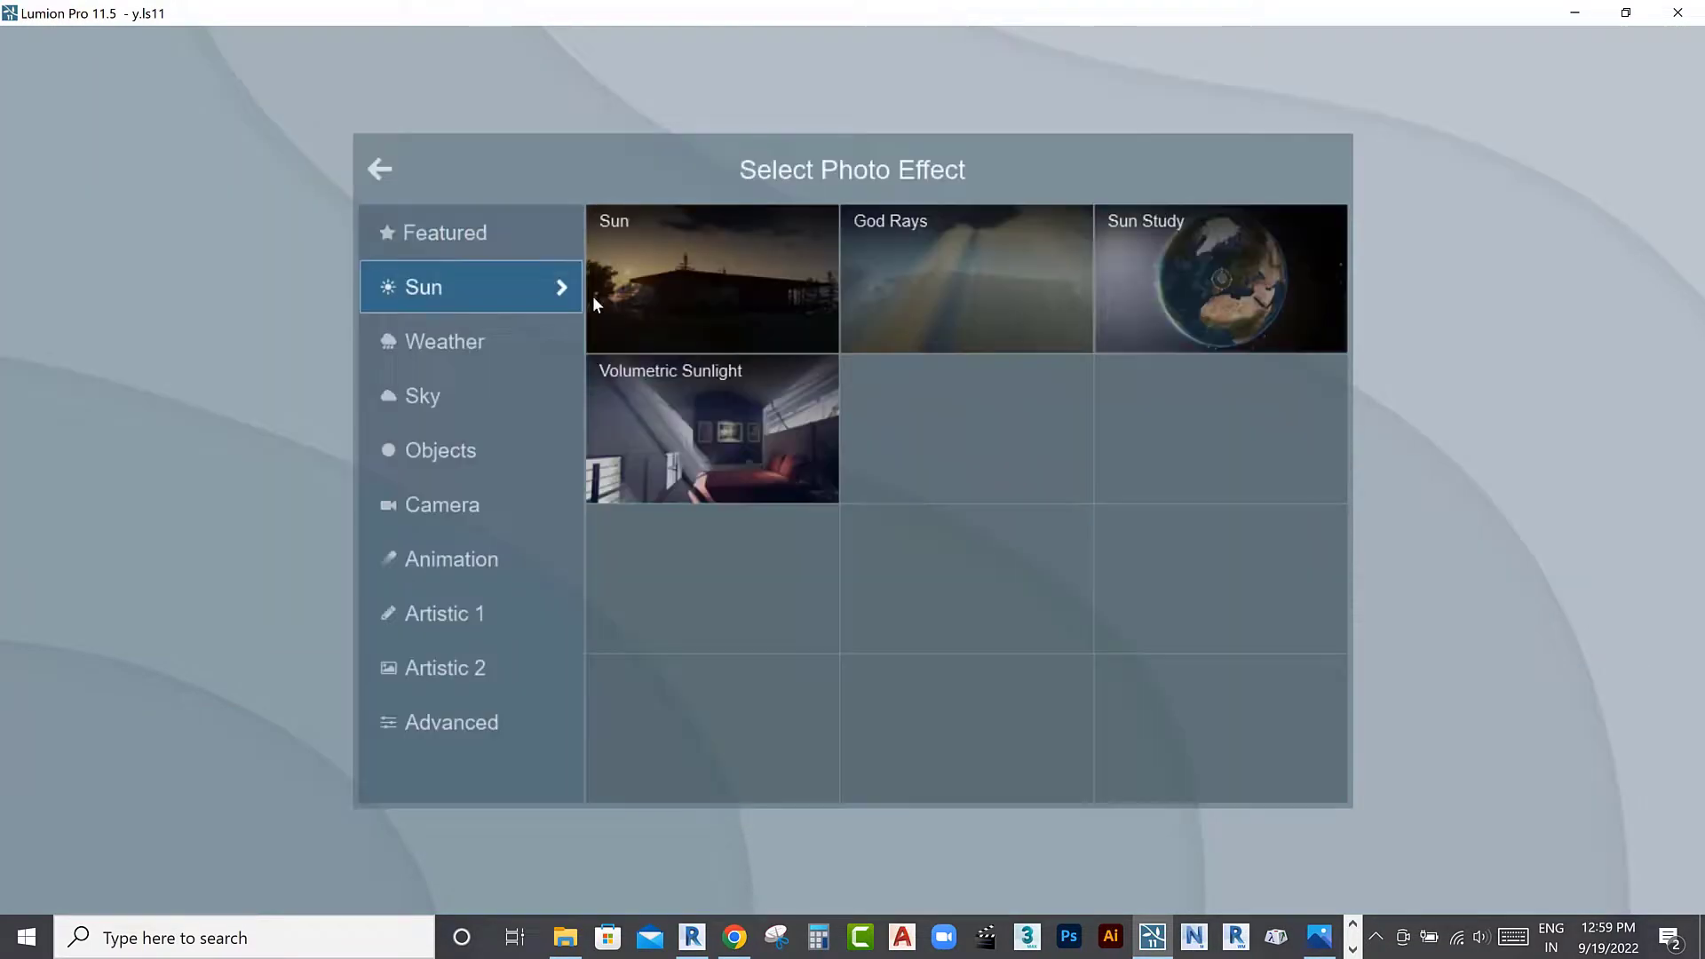
pyautogui.click(621, 285)
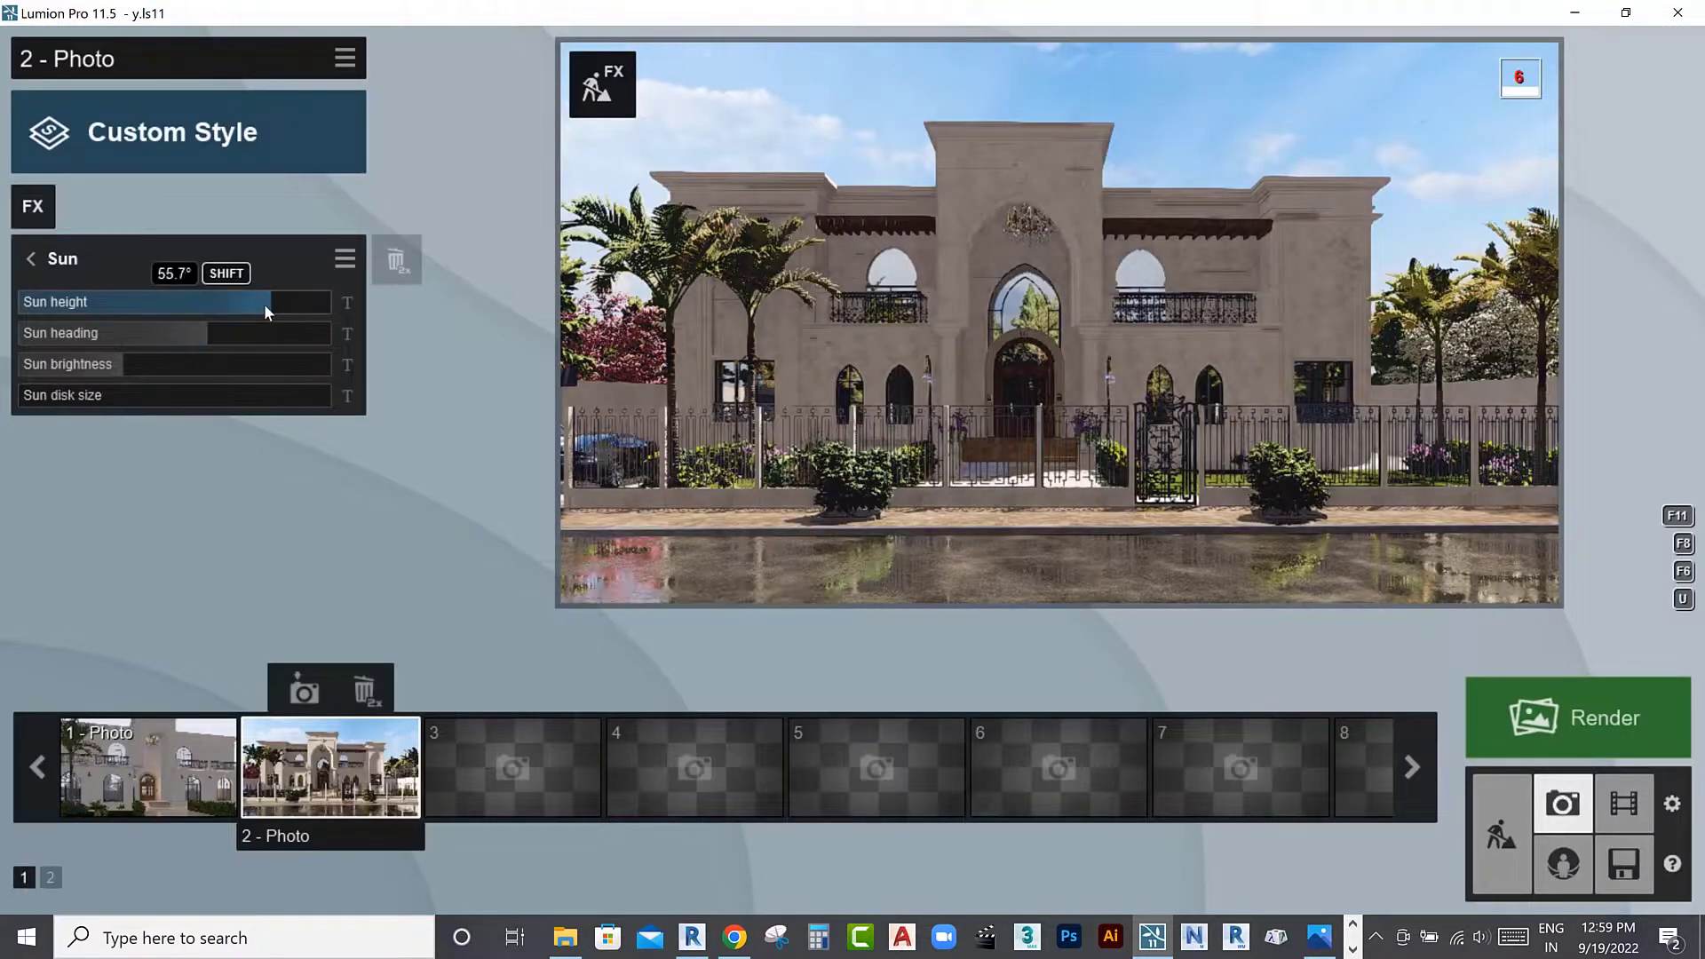
pyautogui.moveTo(190, 334); pyautogui.dragTo(78, 332)
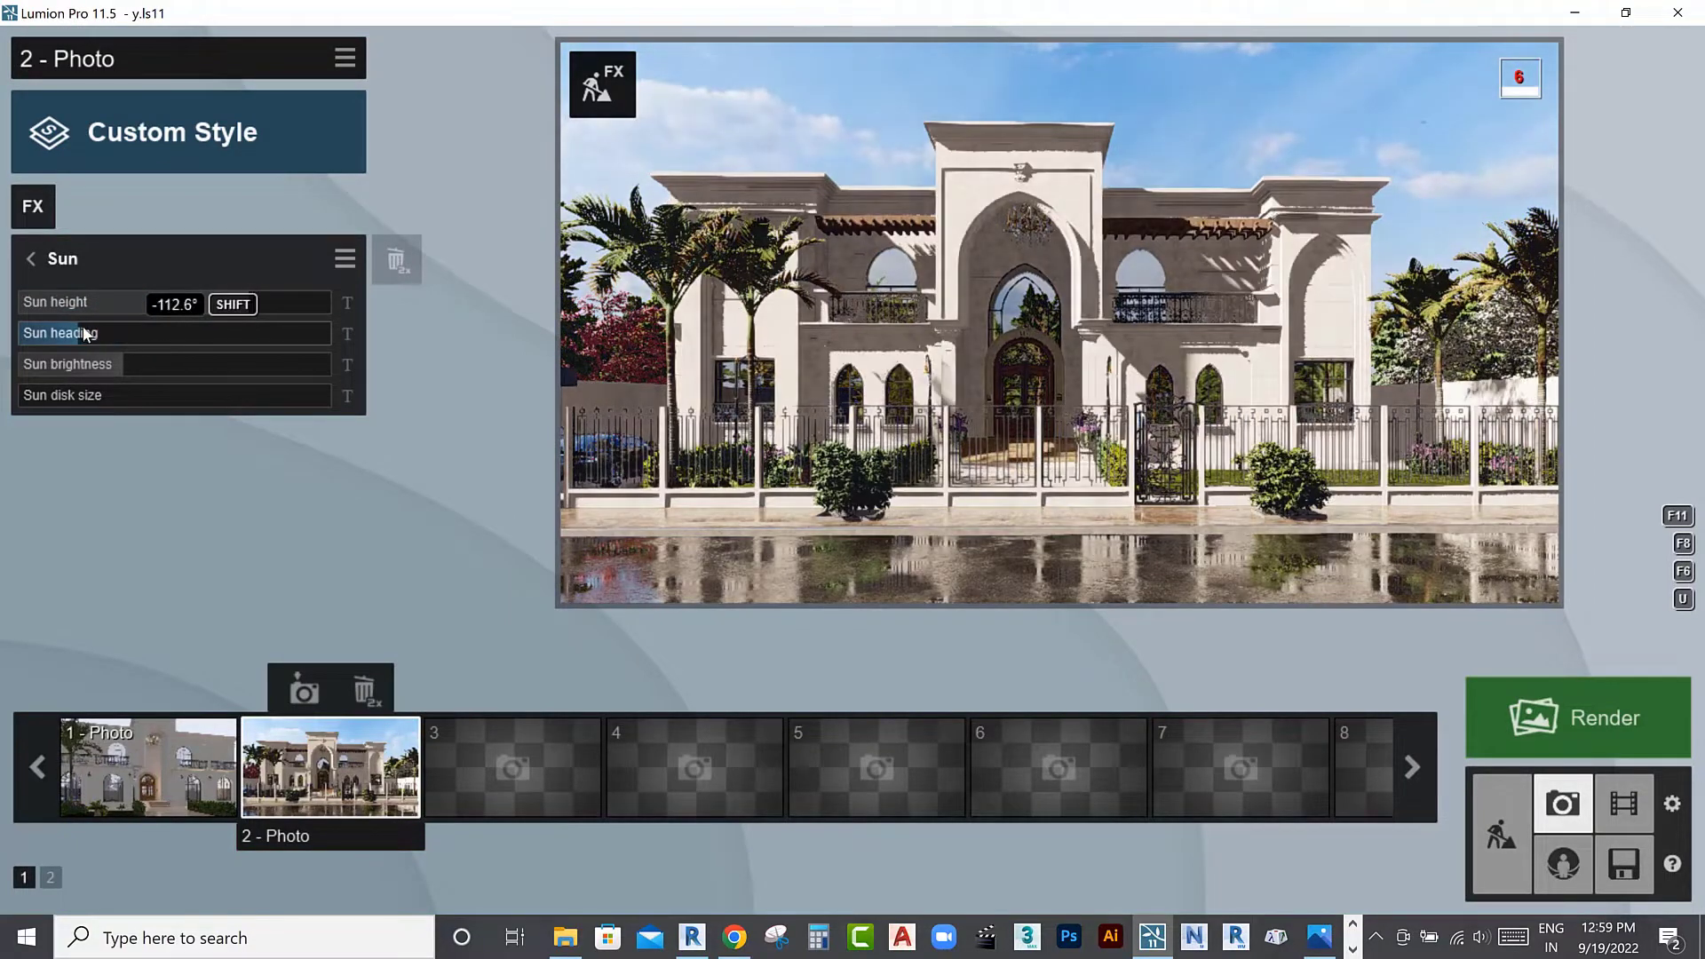
pyautogui.moveTo(104, 367); pyautogui.dragTo(39, 371)
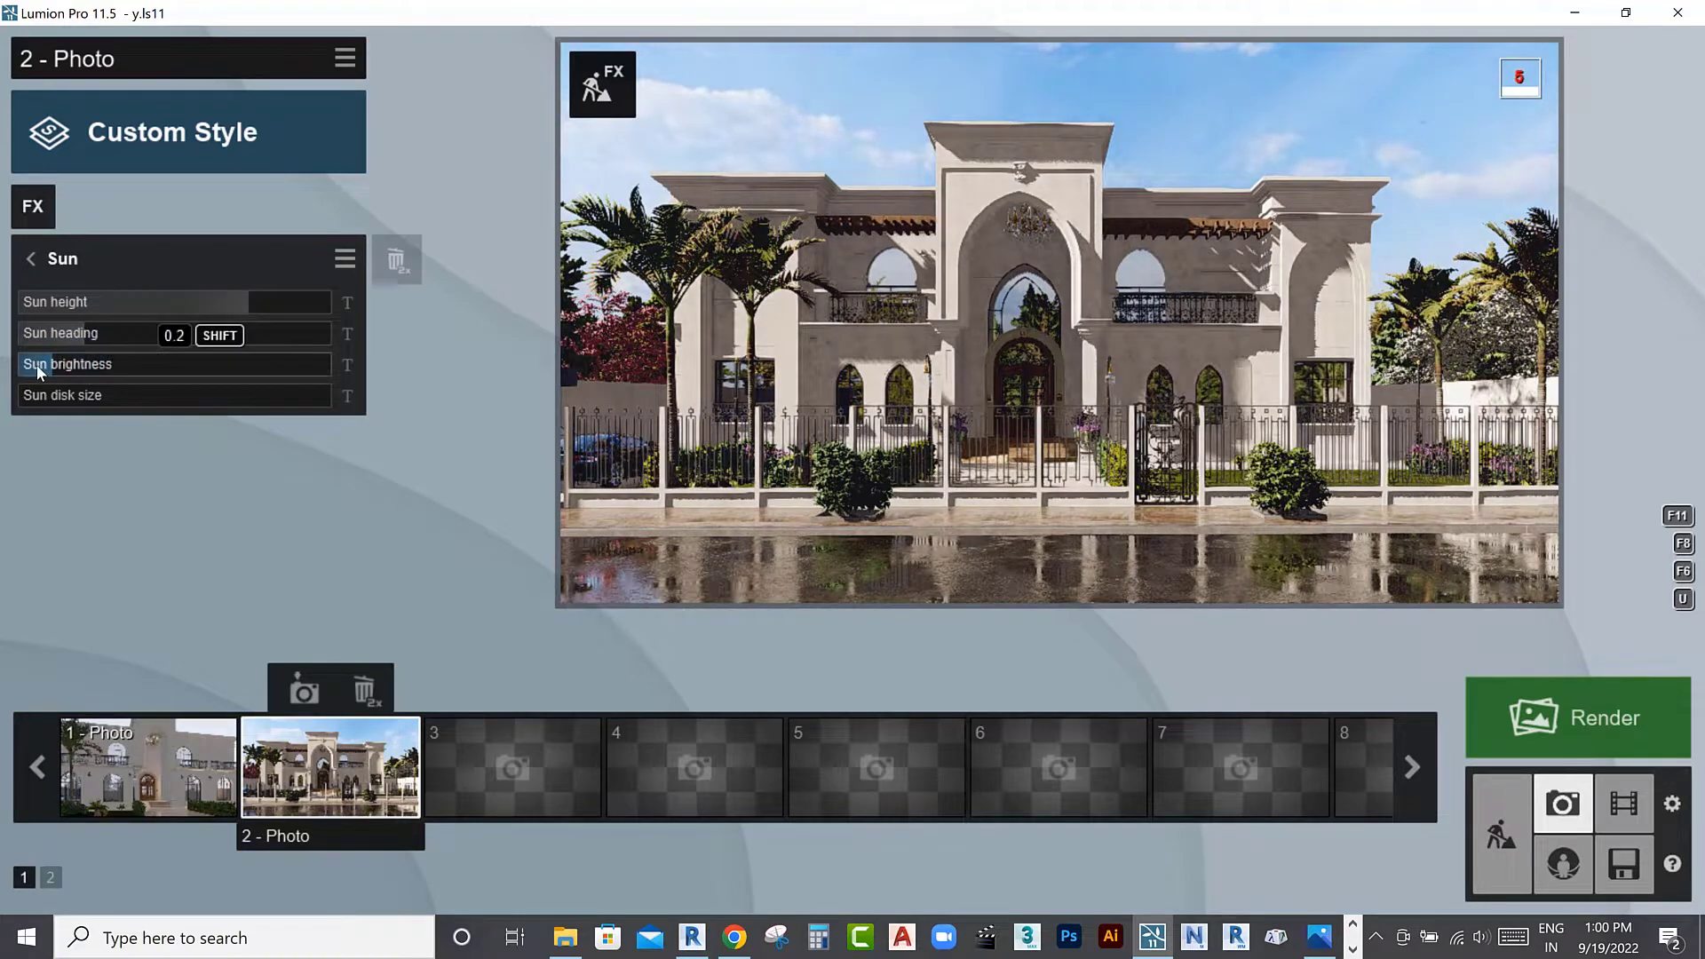
pyautogui.moveTo(237, 301); pyautogui.dragTo(238, 306)
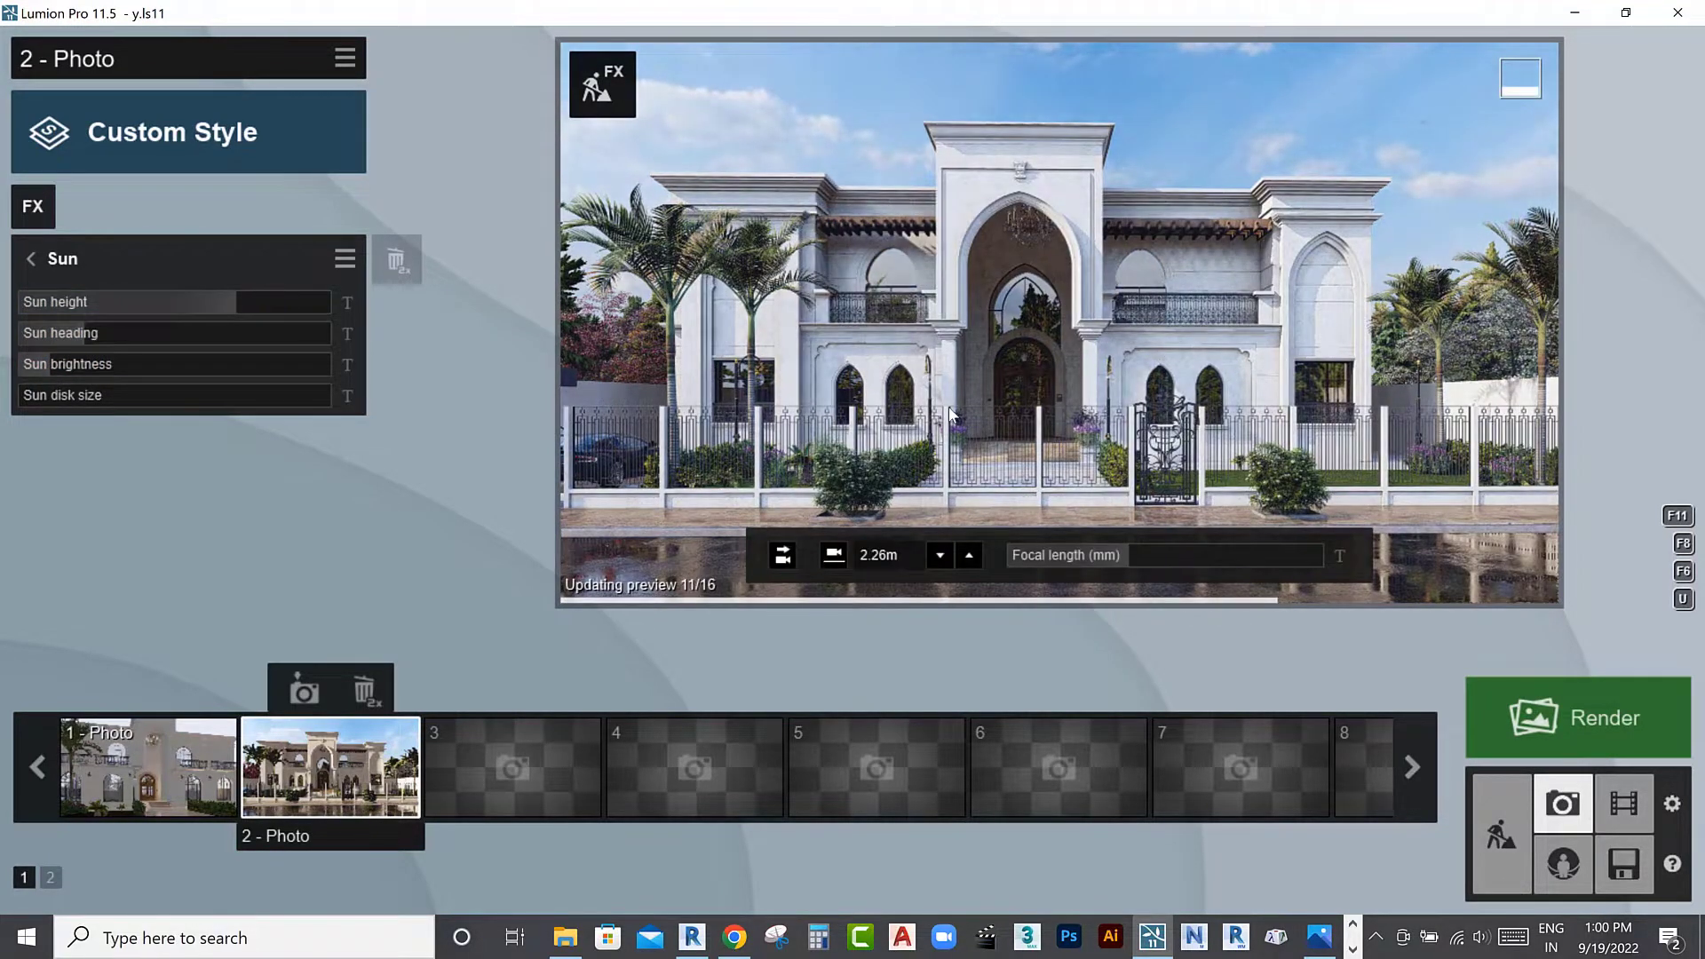
pyautogui.moveTo(512, 768)
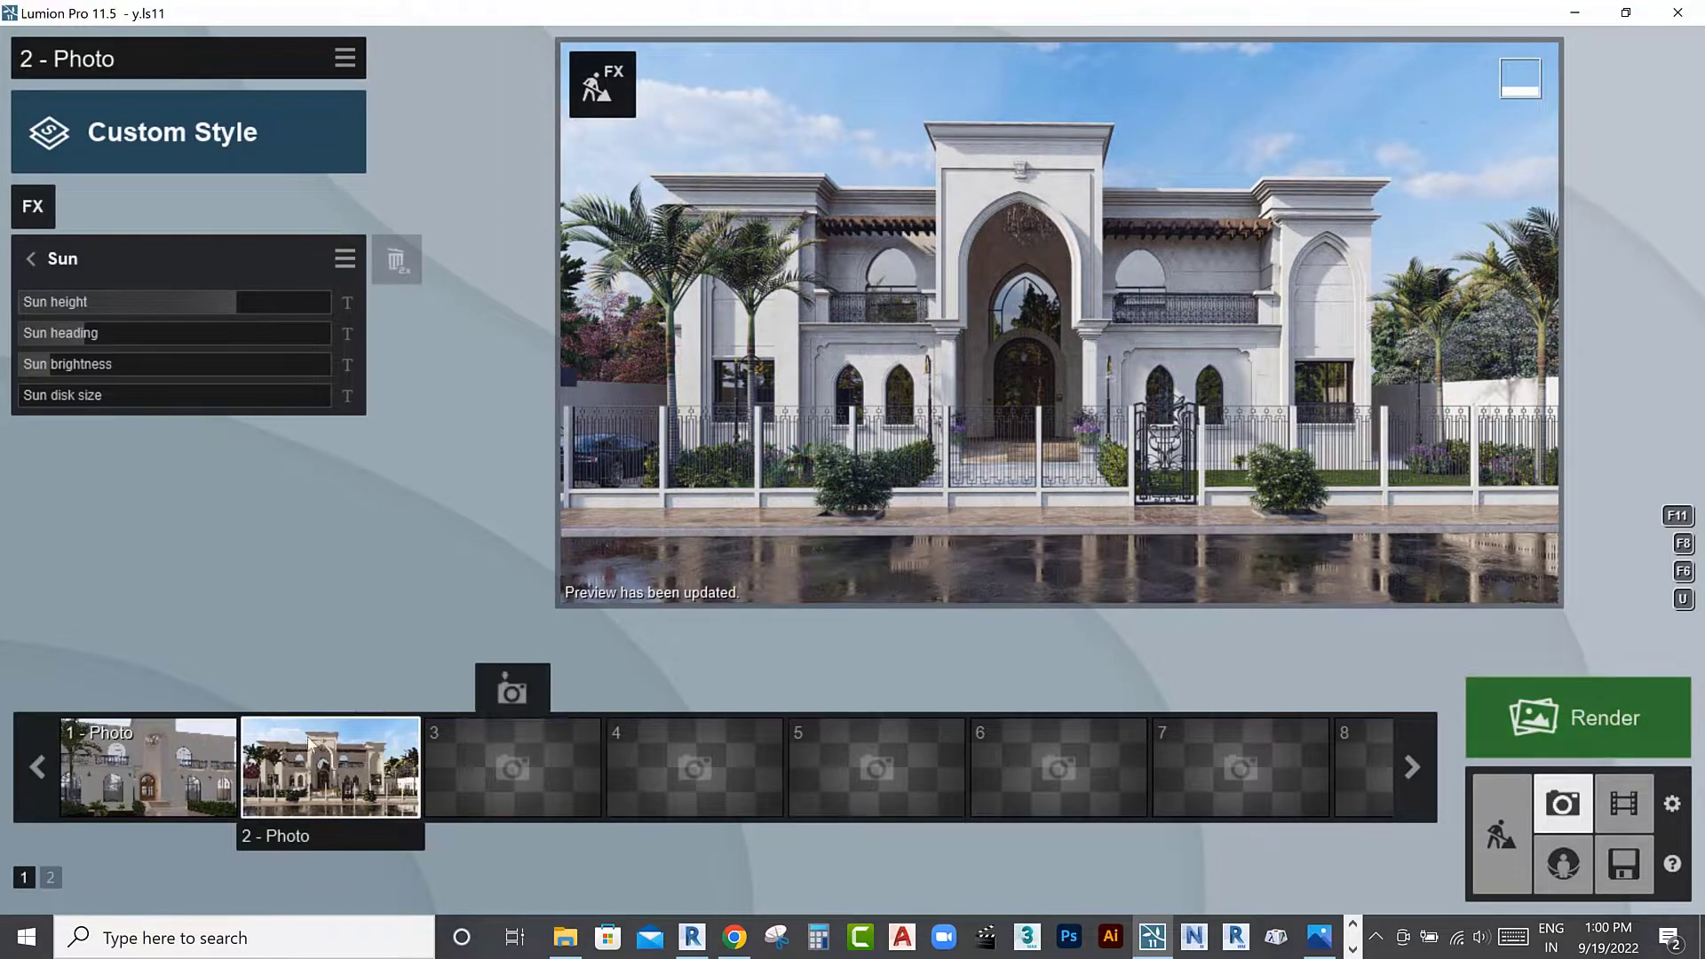
# Render the villa front at Poster size 7680x4320 and save it to the Desktop as r1
pyautogui.click(1599, 721)
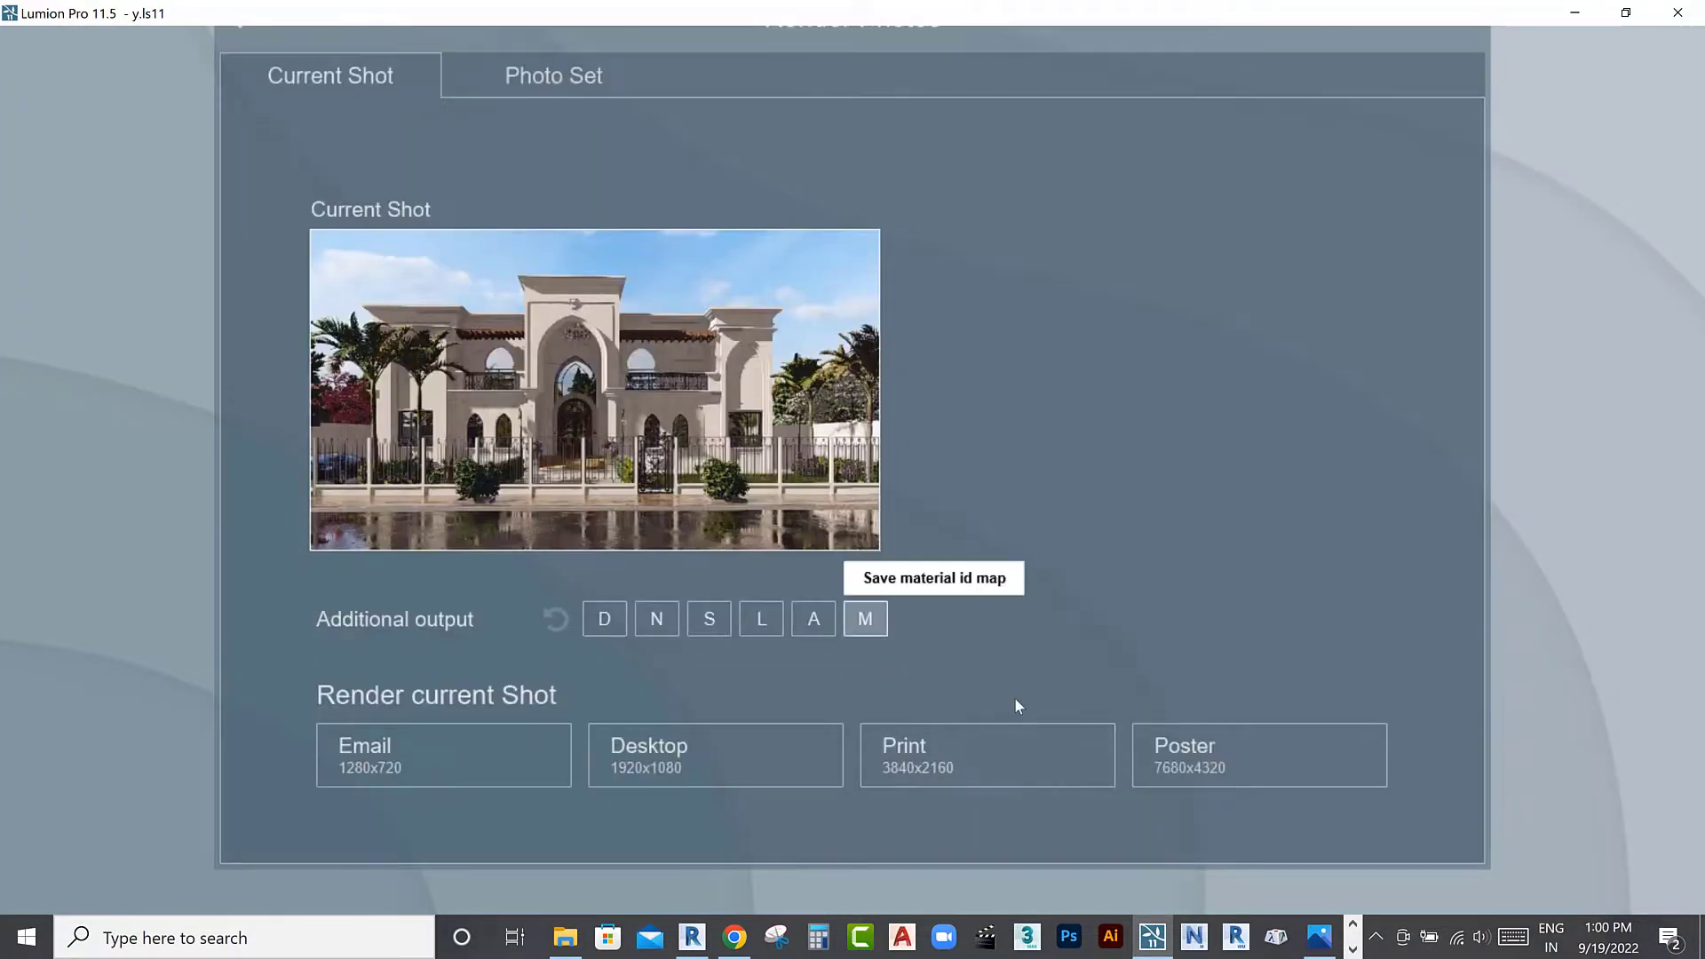
pyautogui.click(1252, 765)
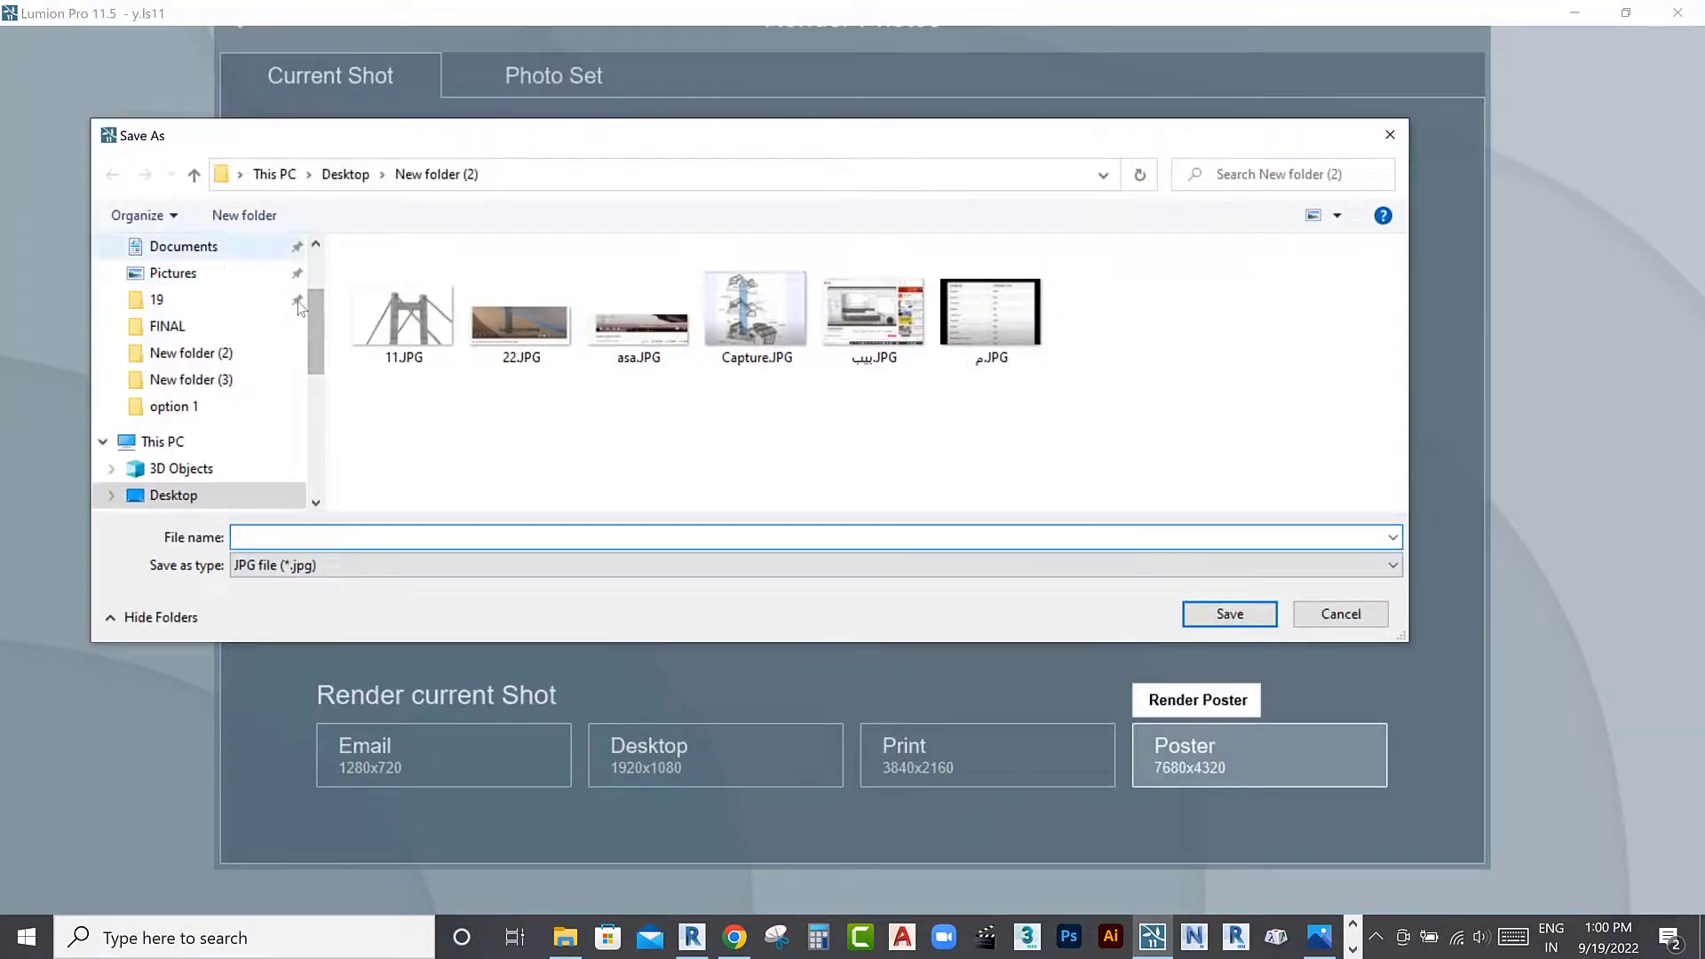
pyautogui.scroll(2, 300, 308)
pyautogui.click(173, 291)
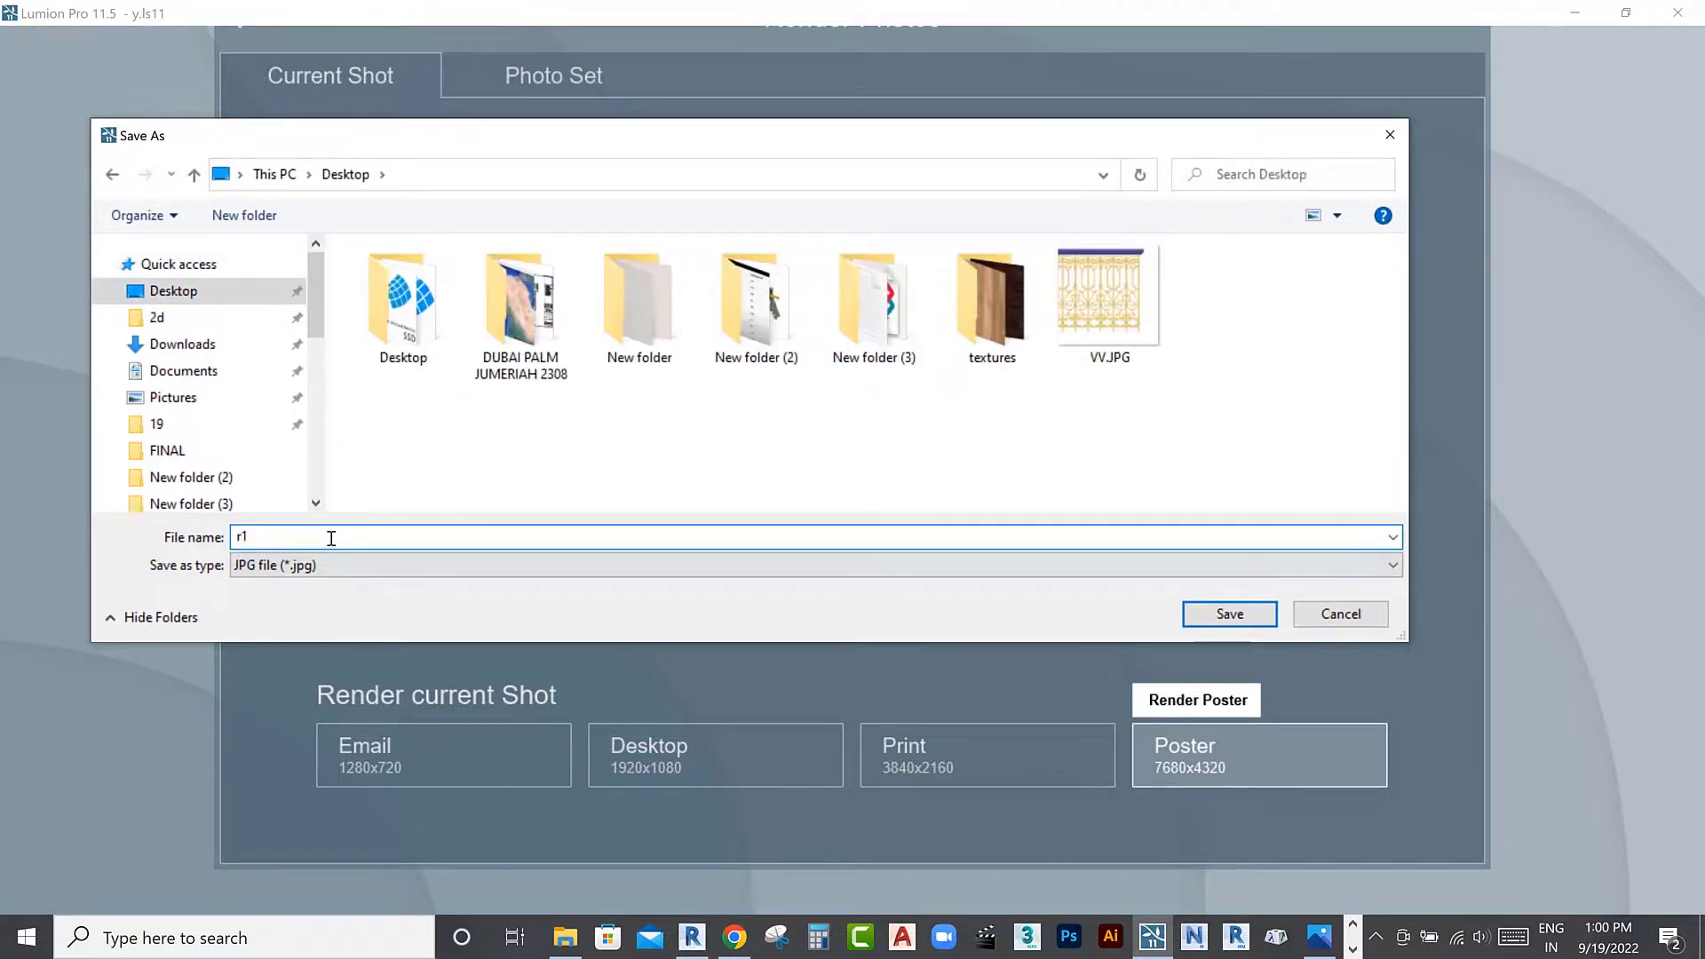
pyautogui.click(1275, 615)
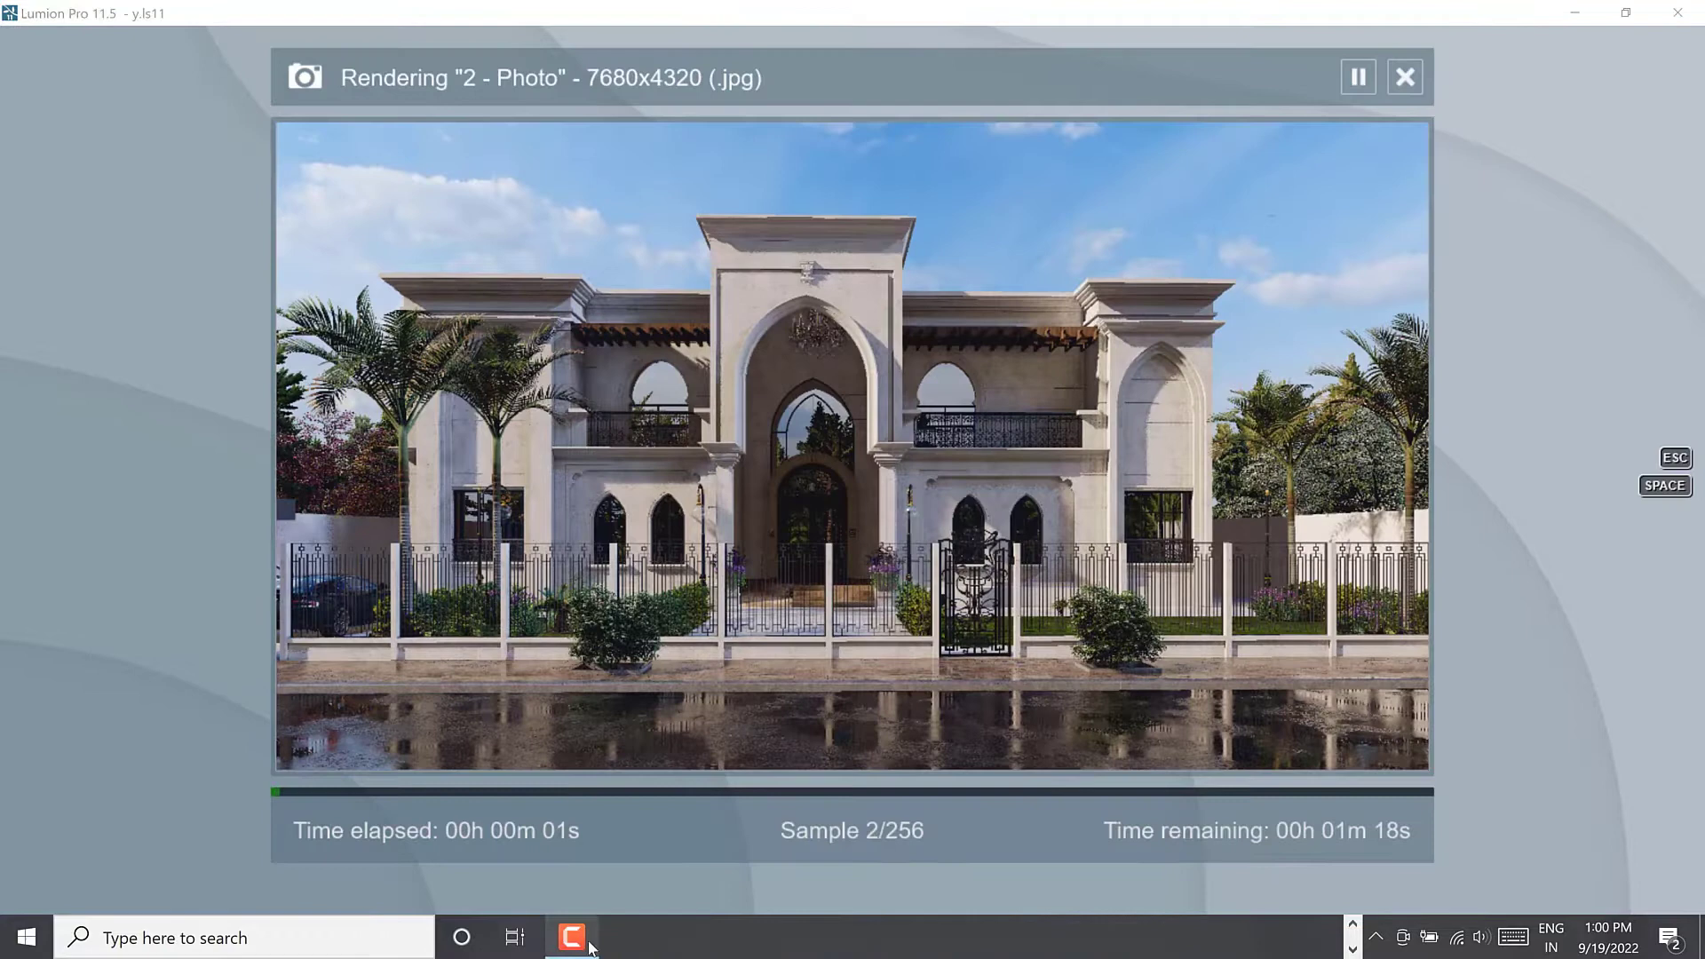
pyautogui.click(573, 937)
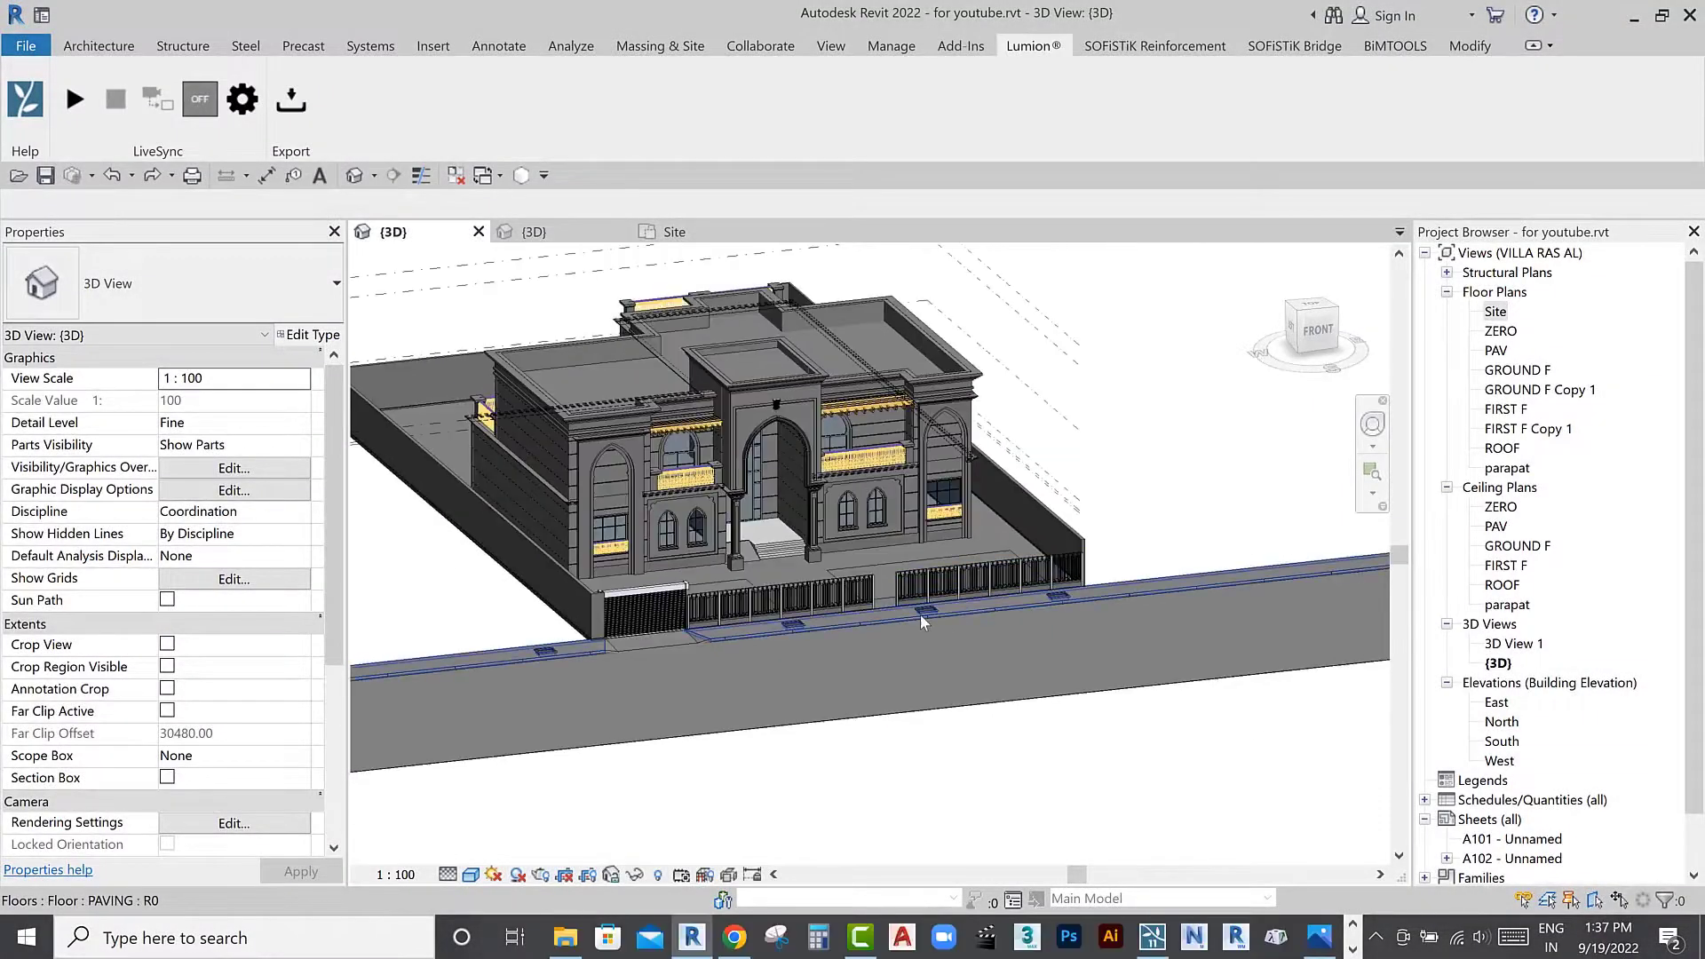
# Change the right and left front fence railings to the Railing 3 type
pyautogui.scroll(5, 920, 615)
pyautogui.click(943, 577)
pyautogui.click(337, 283)
pyautogui.click(76, 574)
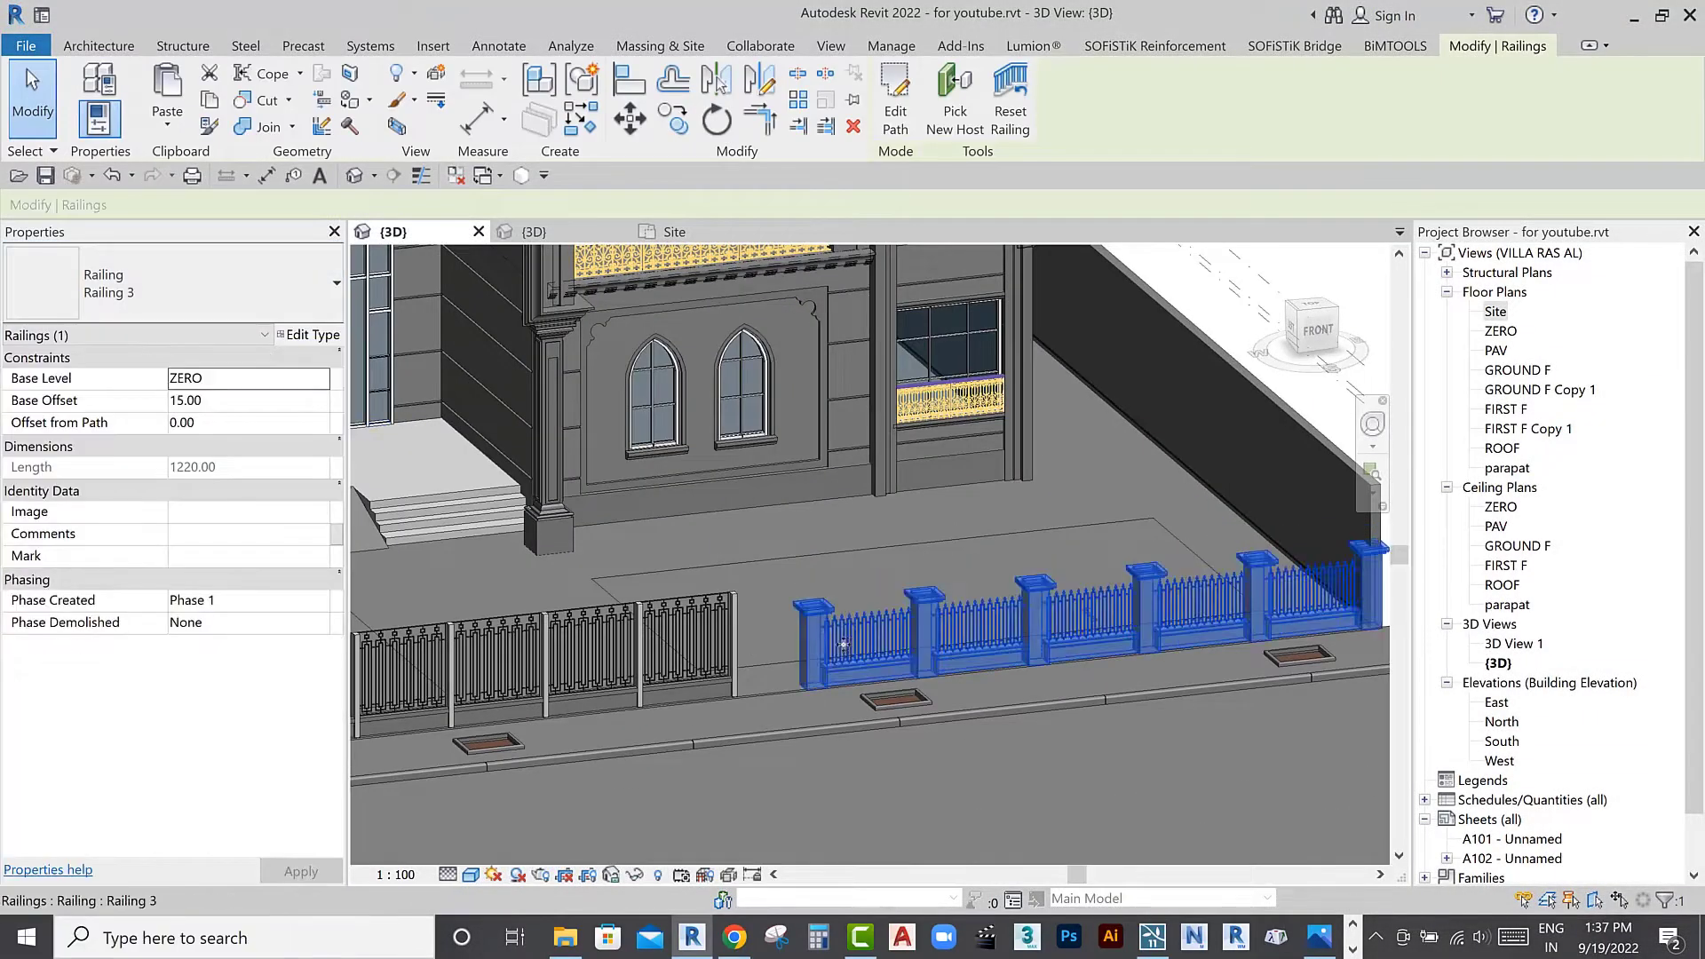
pyautogui.scroll(-3, 844, 645)
pyautogui.click(746, 573)
pyautogui.click(337, 283)
pyautogui.click(77, 579)
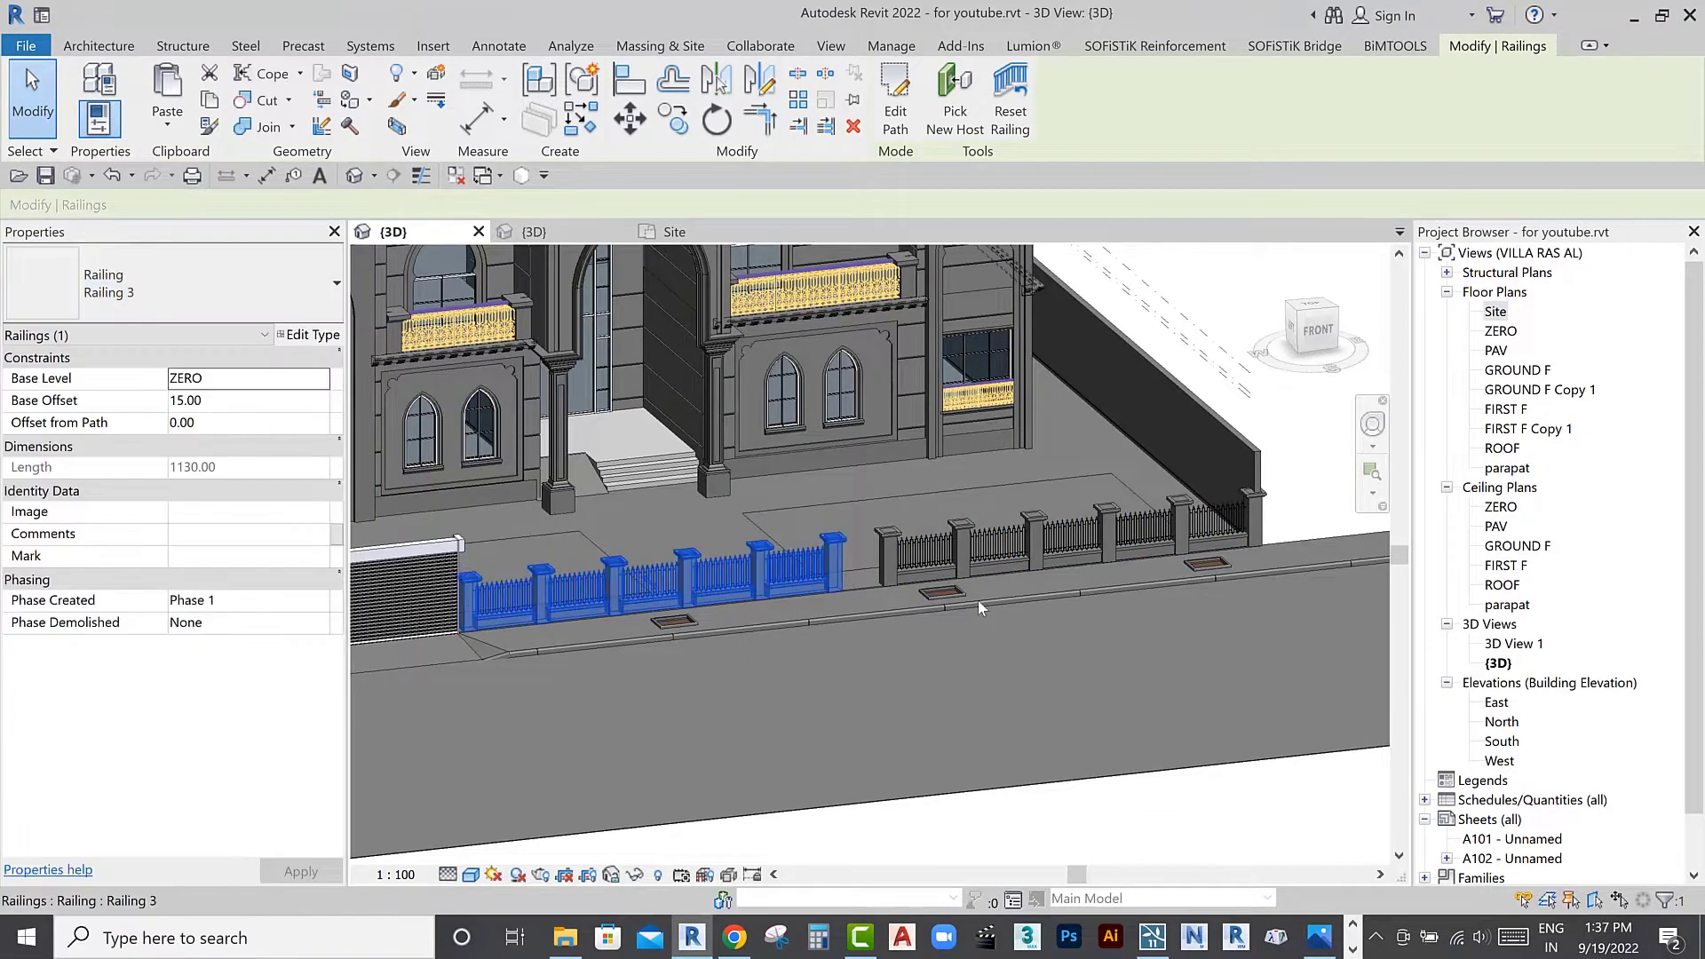
# Check the railing path in Edit Path, finish it, and pull back to view the whole house
pyautogui.scroll(3, 980, 607)
pyautogui.scroll(3, 977, 622)
pyautogui.click(895, 97)
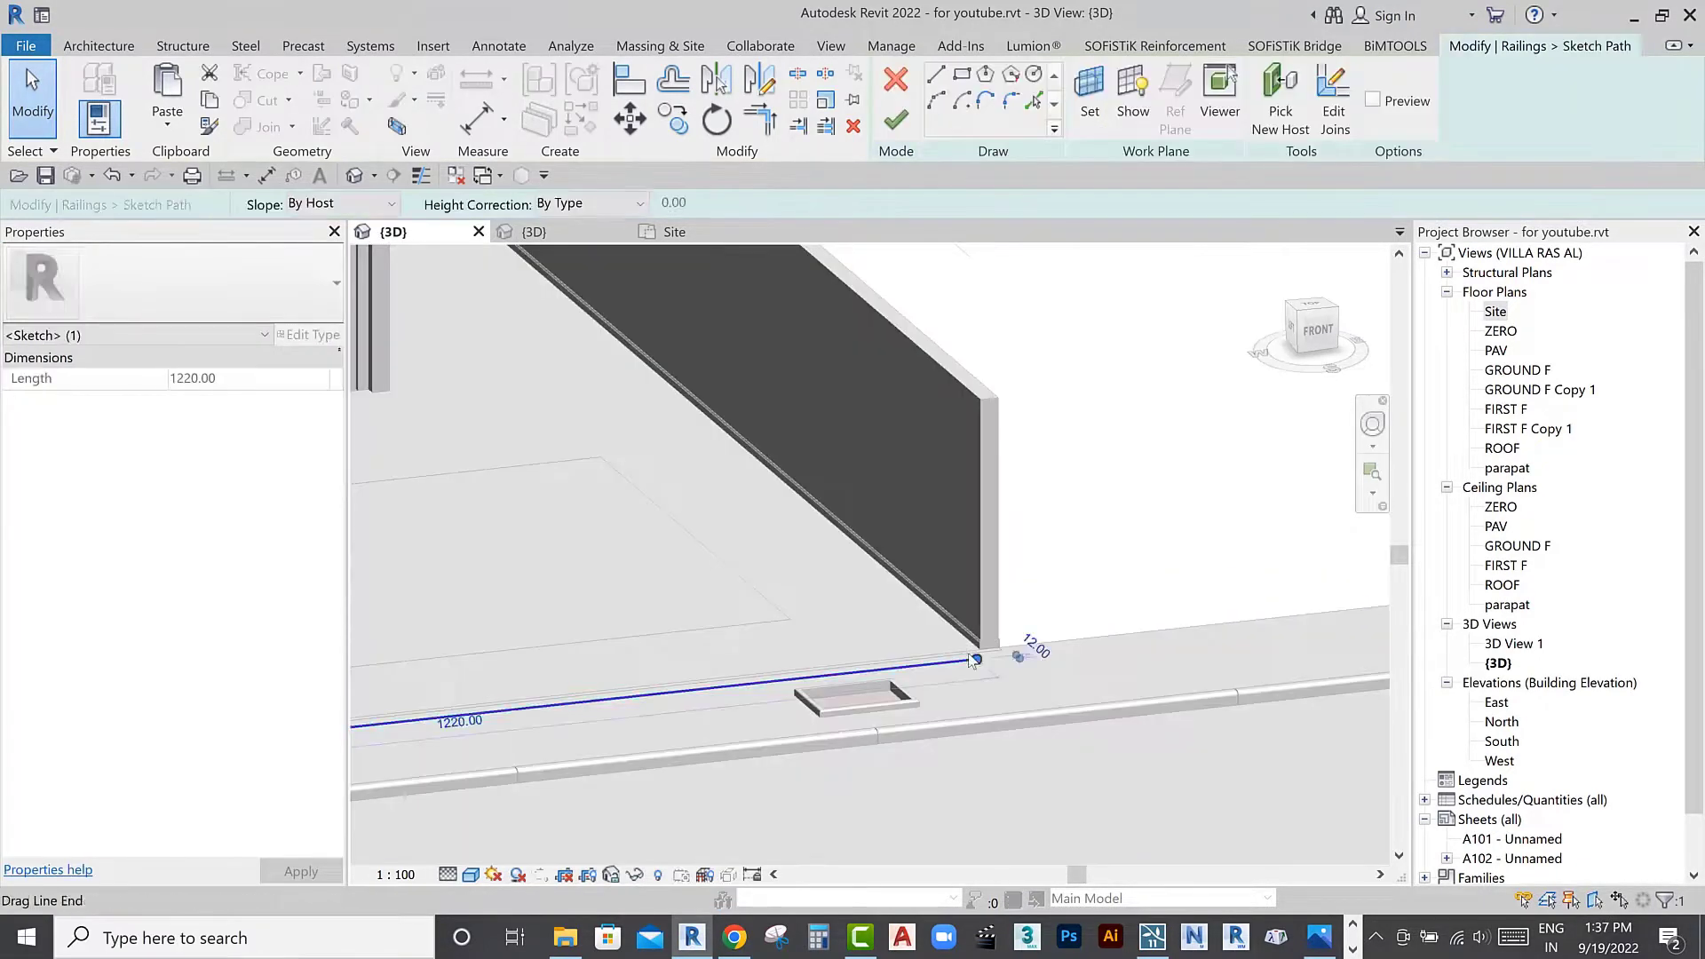
pyautogui.click(896, 120)
pyautogui.scroll(-5, 970, 476)
pyautogui.moveTo(970, 533)
pyautogui.mouseDown(button='middle')
pyautogui.moveTo(898, 622)
pyautogui.moveTo(812, 552)
pyautogui.mouseUp(button='middle')
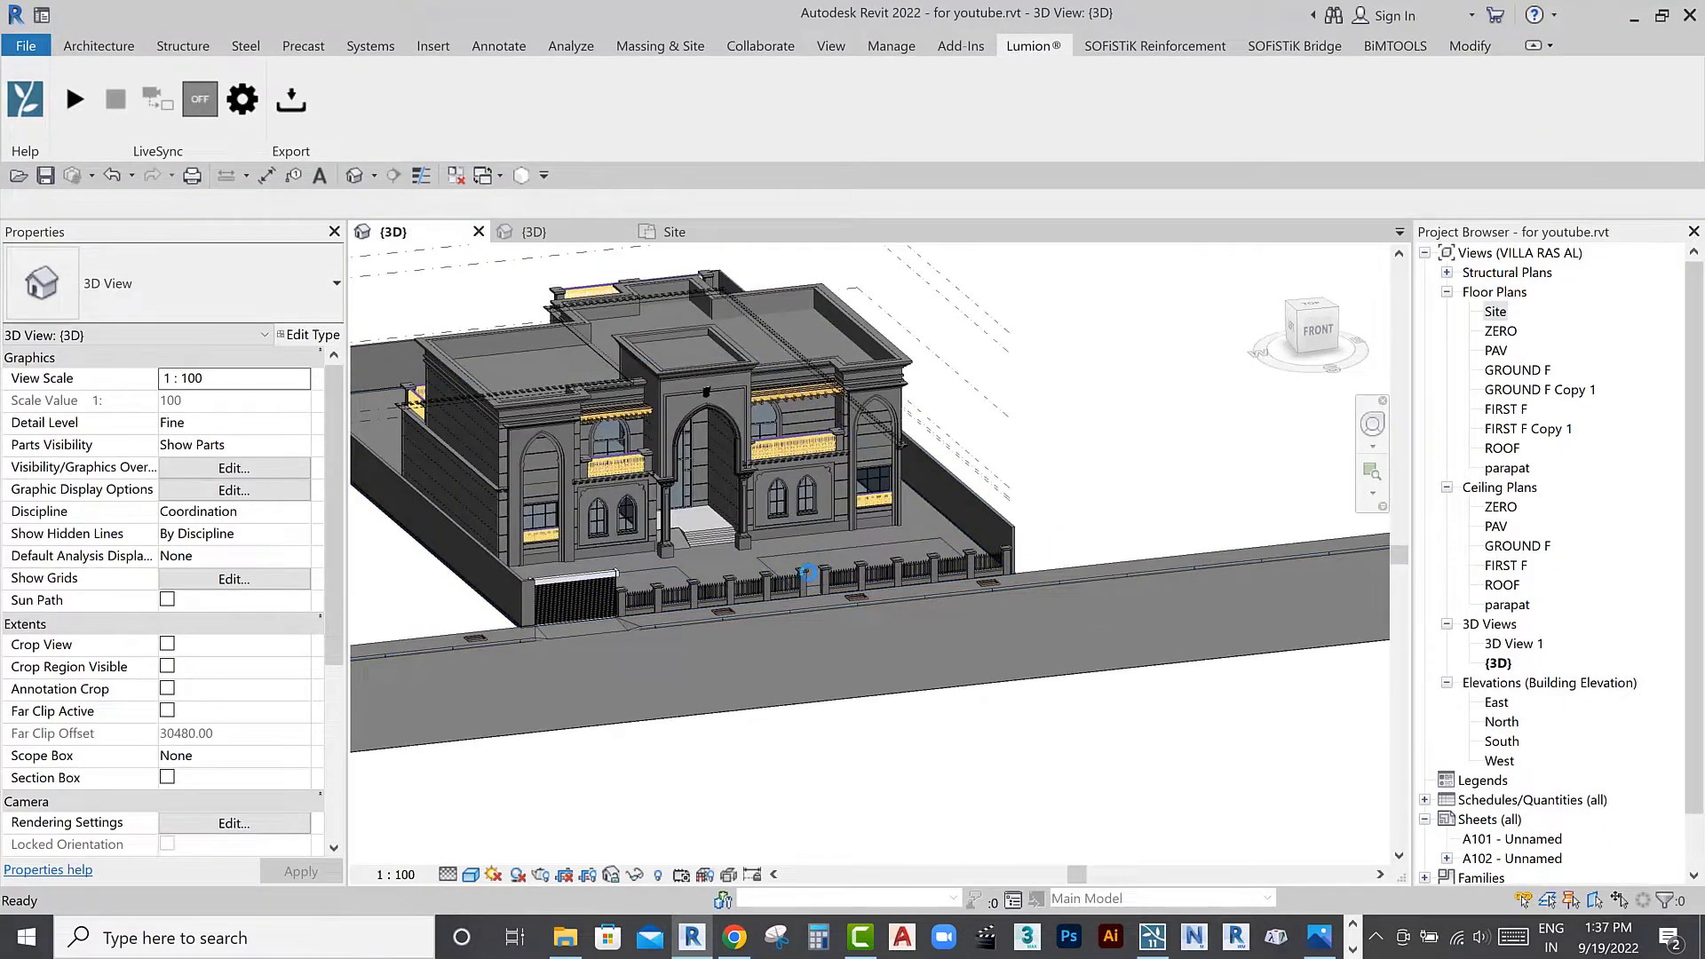
# Export the model for Lumion, overwriting the existing for youtube.dae file
pyautogui.click(292, 100)
pyautogui.press('Return')
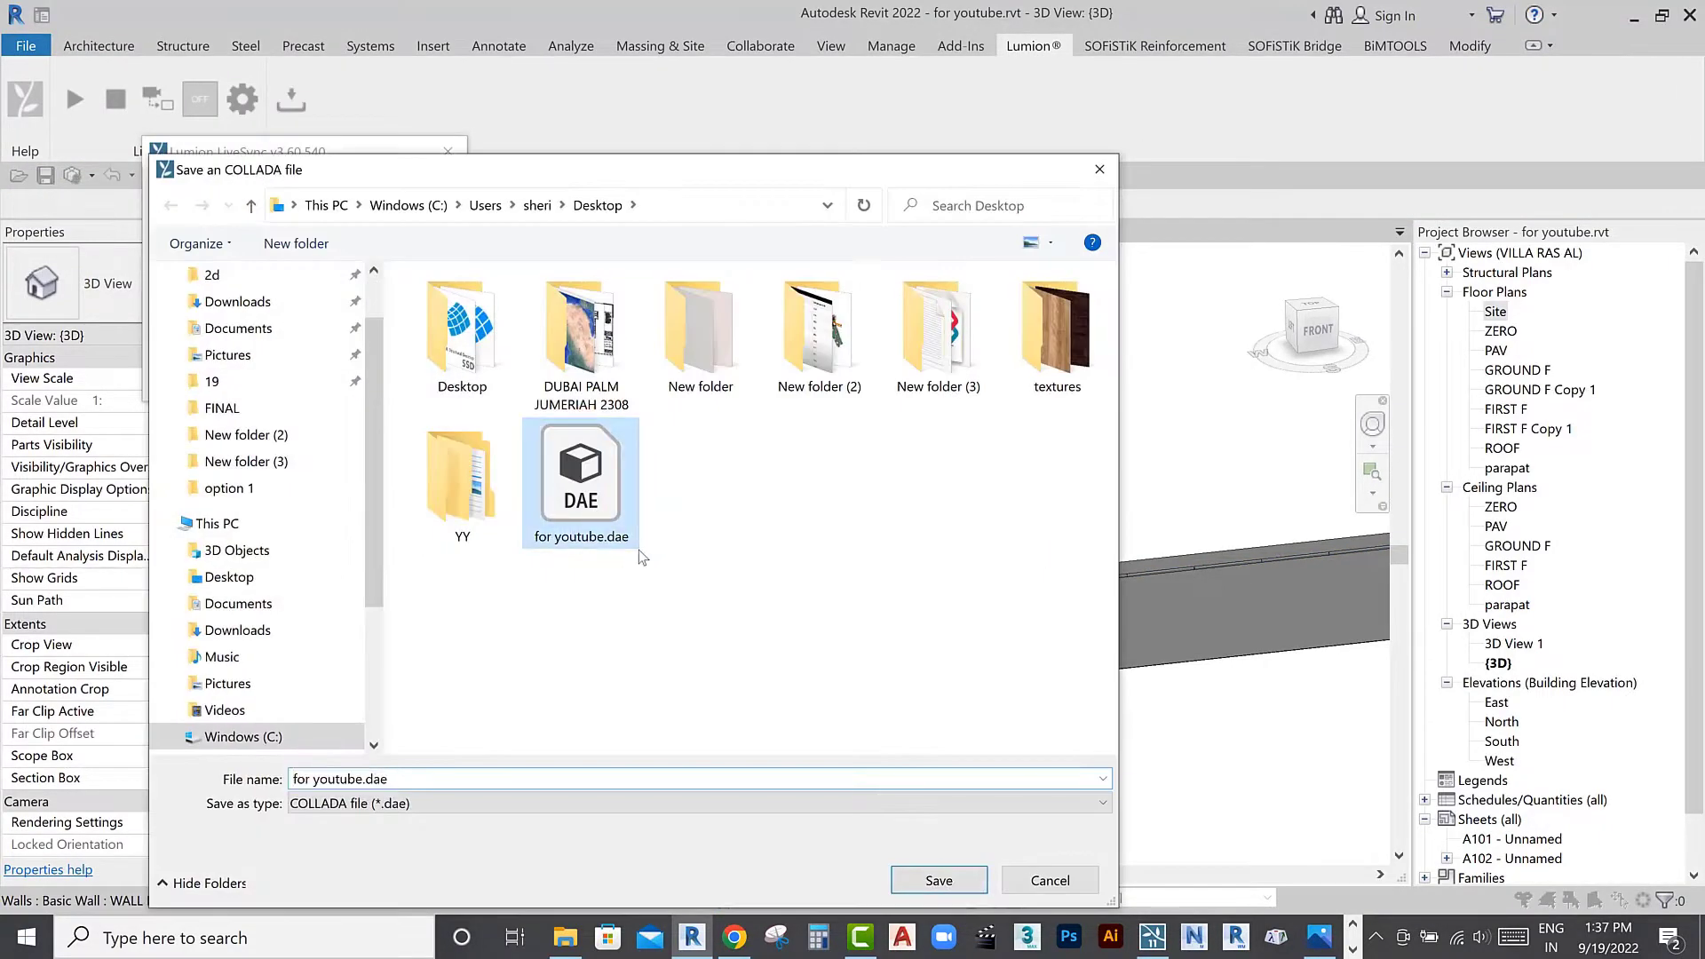
pyautogui.doubleClick(638, 551)
pyautogui.press('Return')
# In Lumion, move the camera in on the fence between the pillars and open photo render options
pyautogui.click(1171, 947)
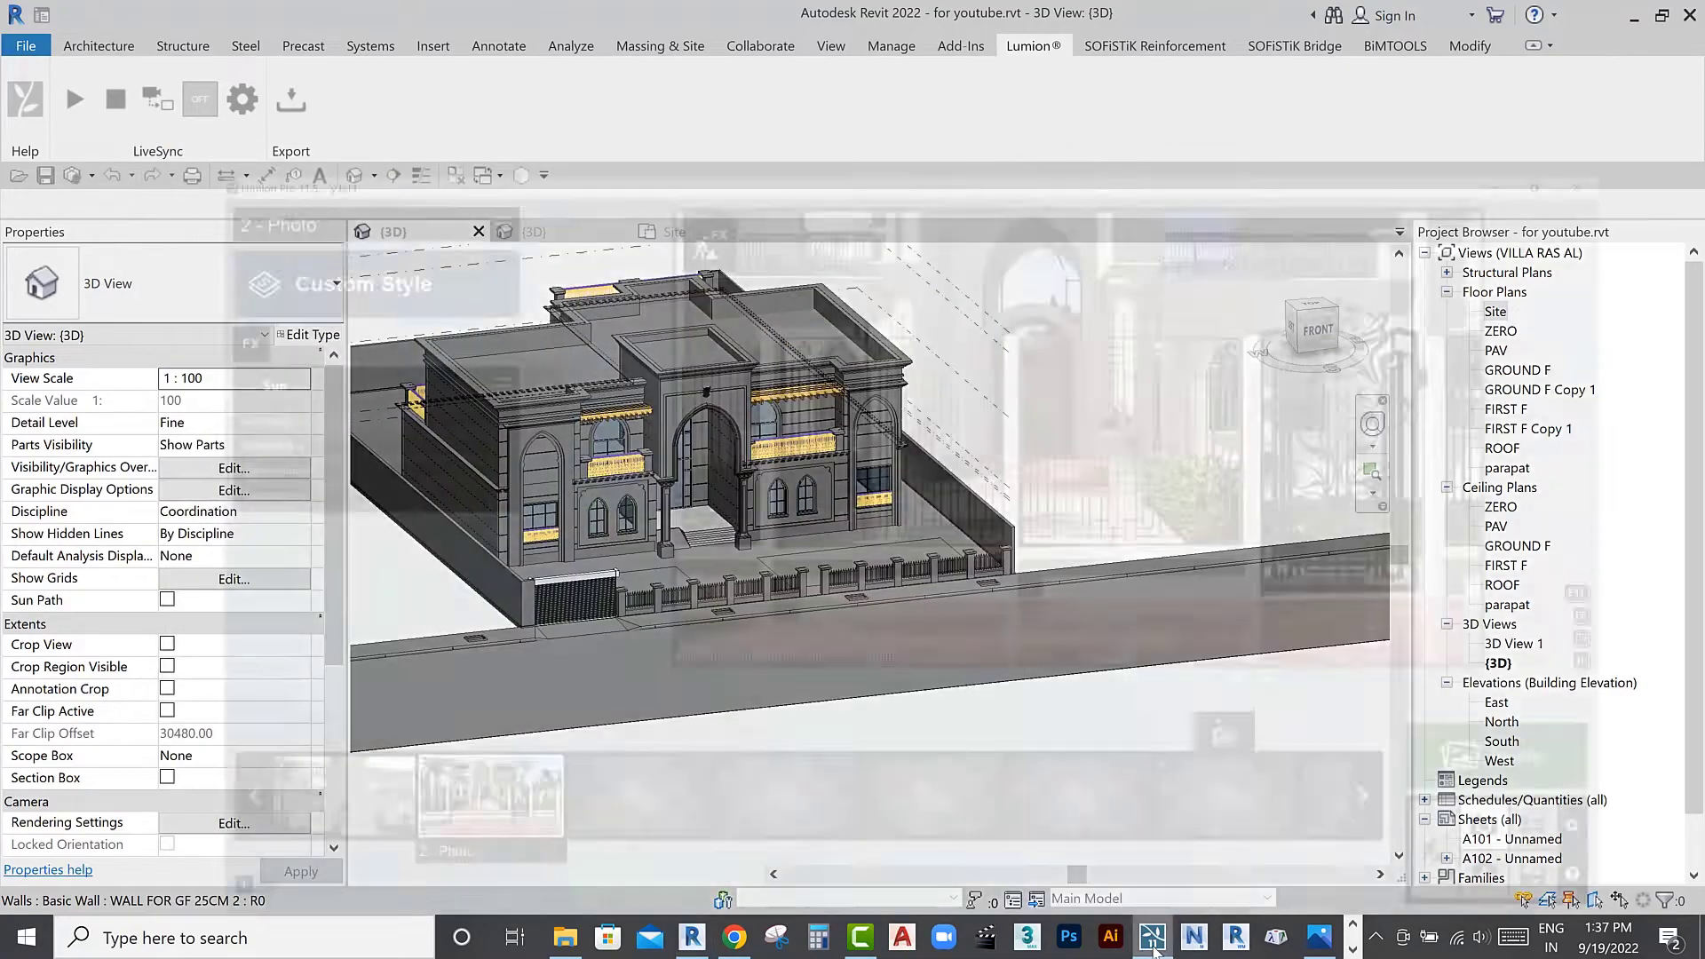
pyautogui.click(1506, 851)
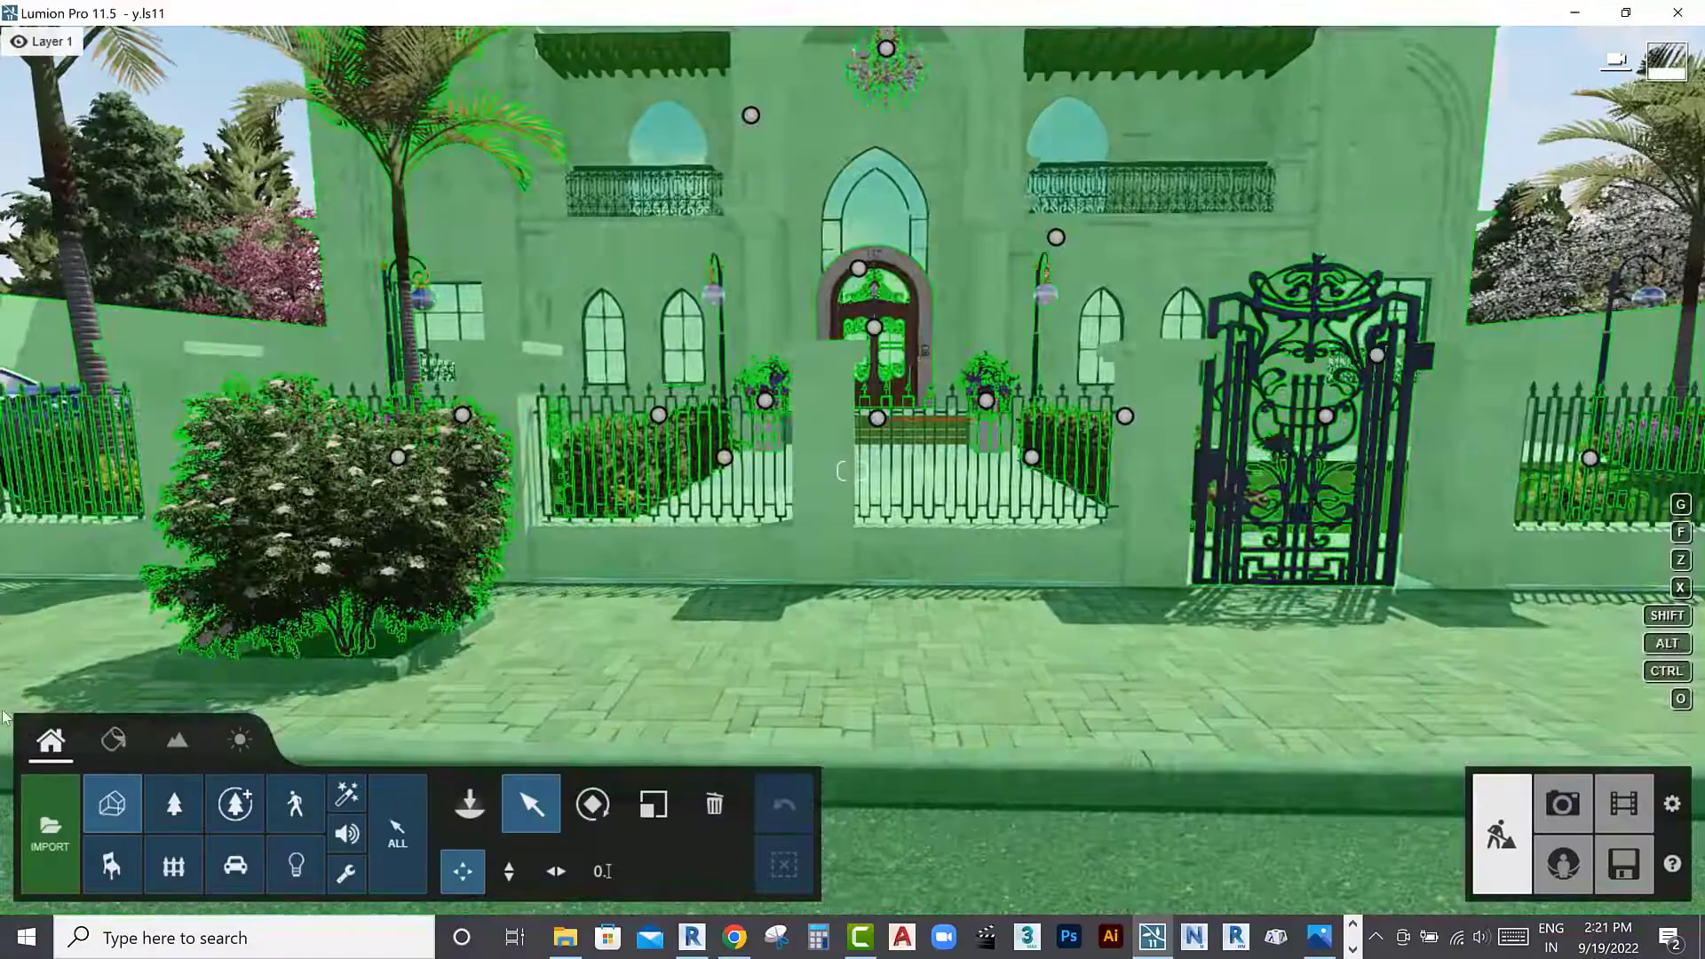
pyautogui.scroll(3, 213, 601)
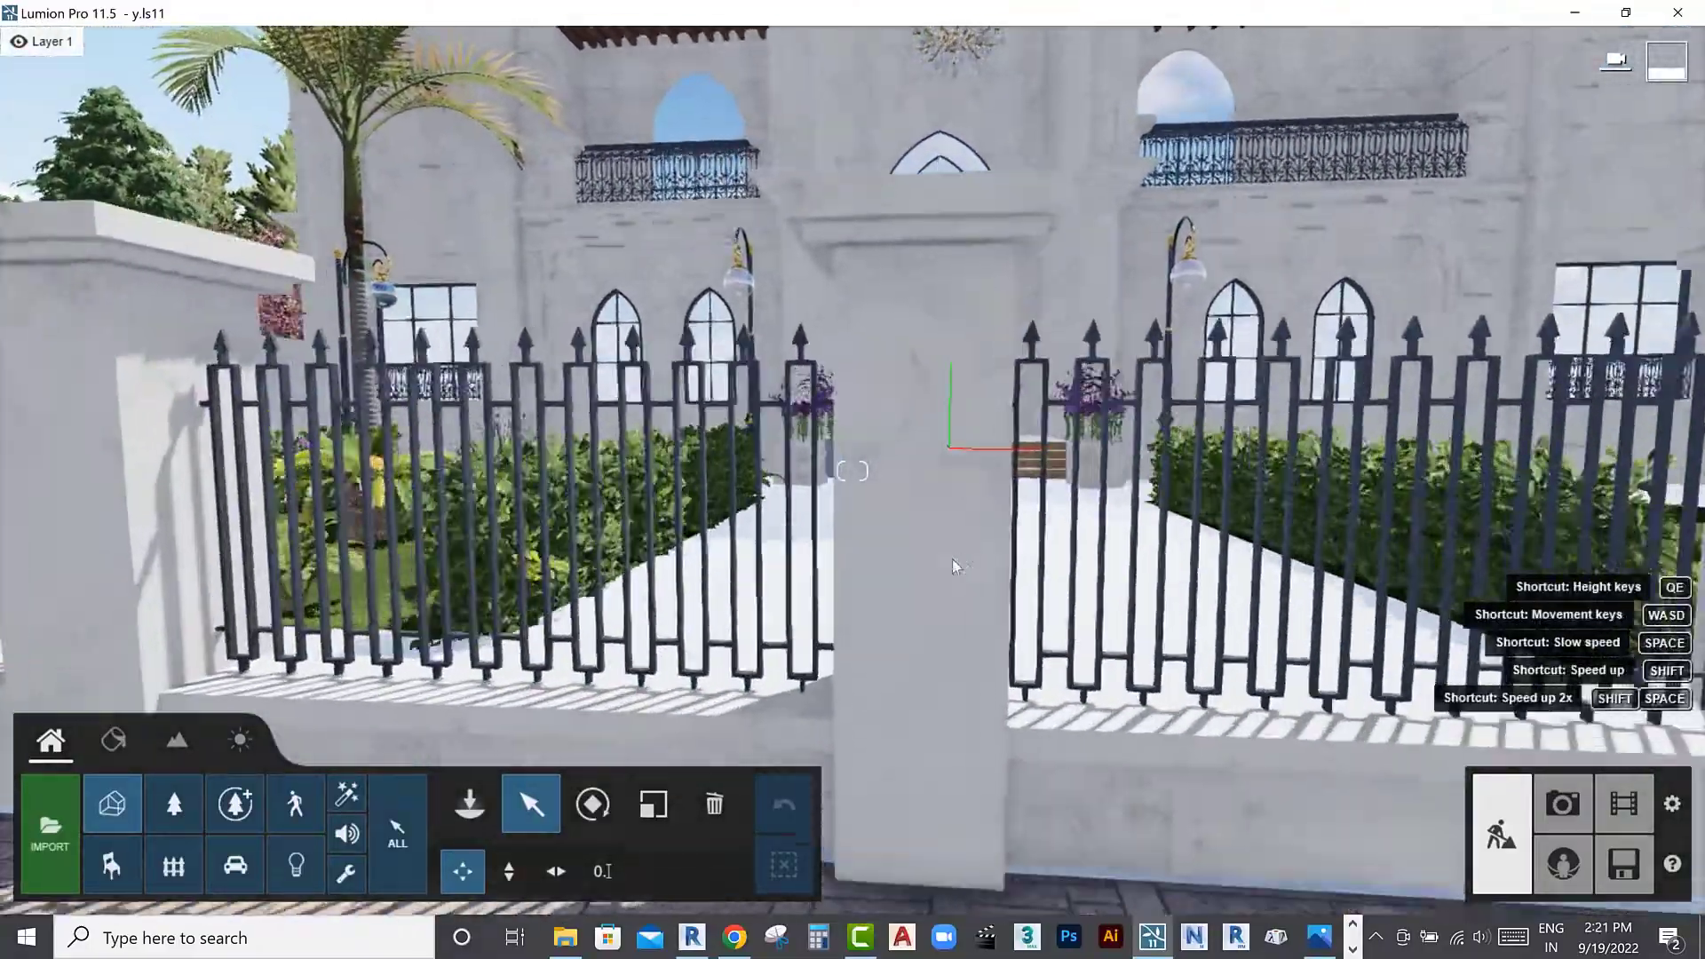
pyautogui.scroll(-4, 943, 672)
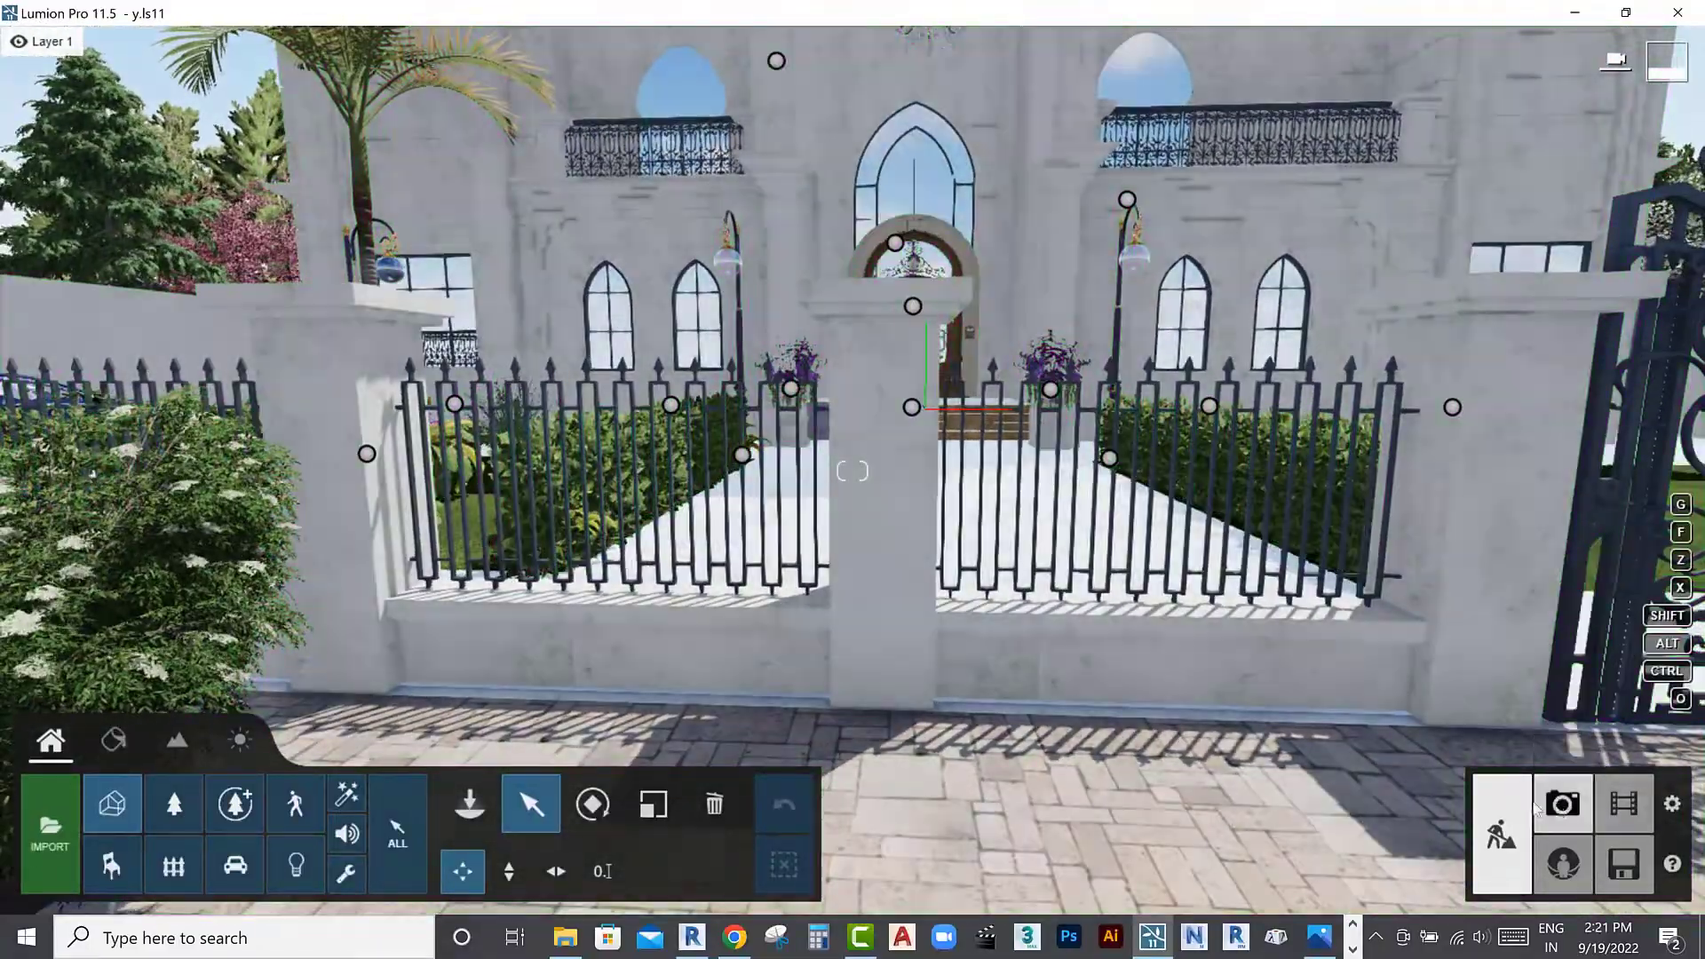
pyautogui.click(1563, 804)
pyautogui.click(1580, 716)
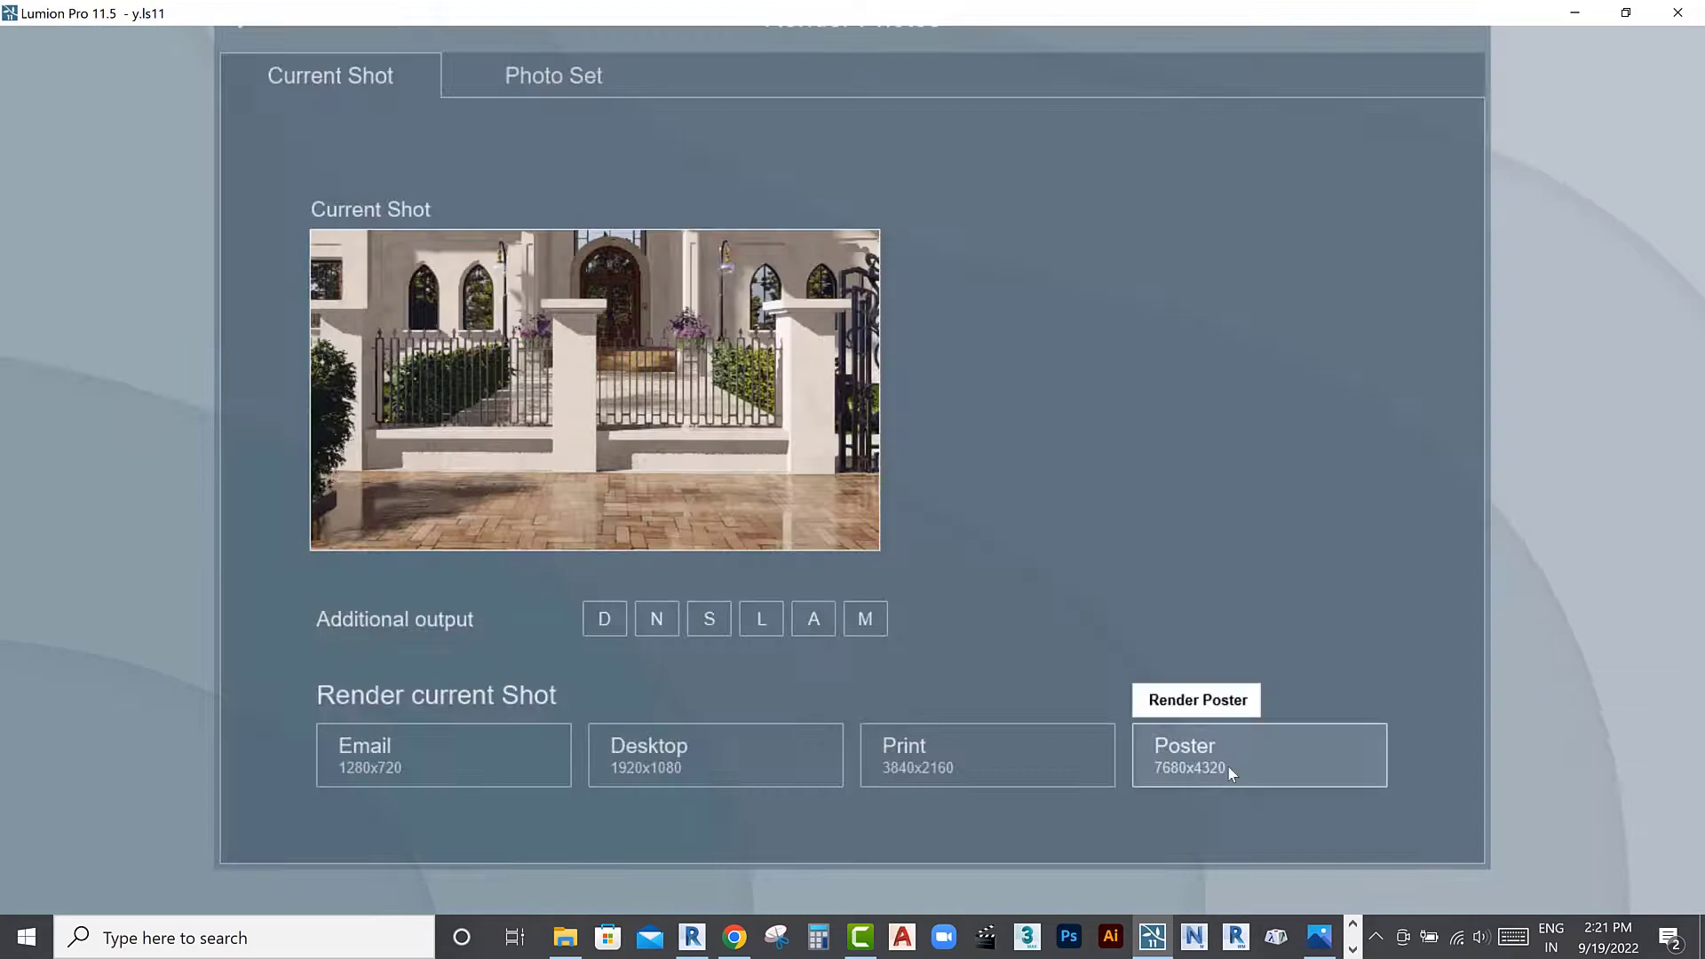
# Render the fence close-up at Print size 3840x2160 and save it as R2
pyautogui.click(712, 758)
pyautogui.press('Escape')
pyautogui.click(929, 737)
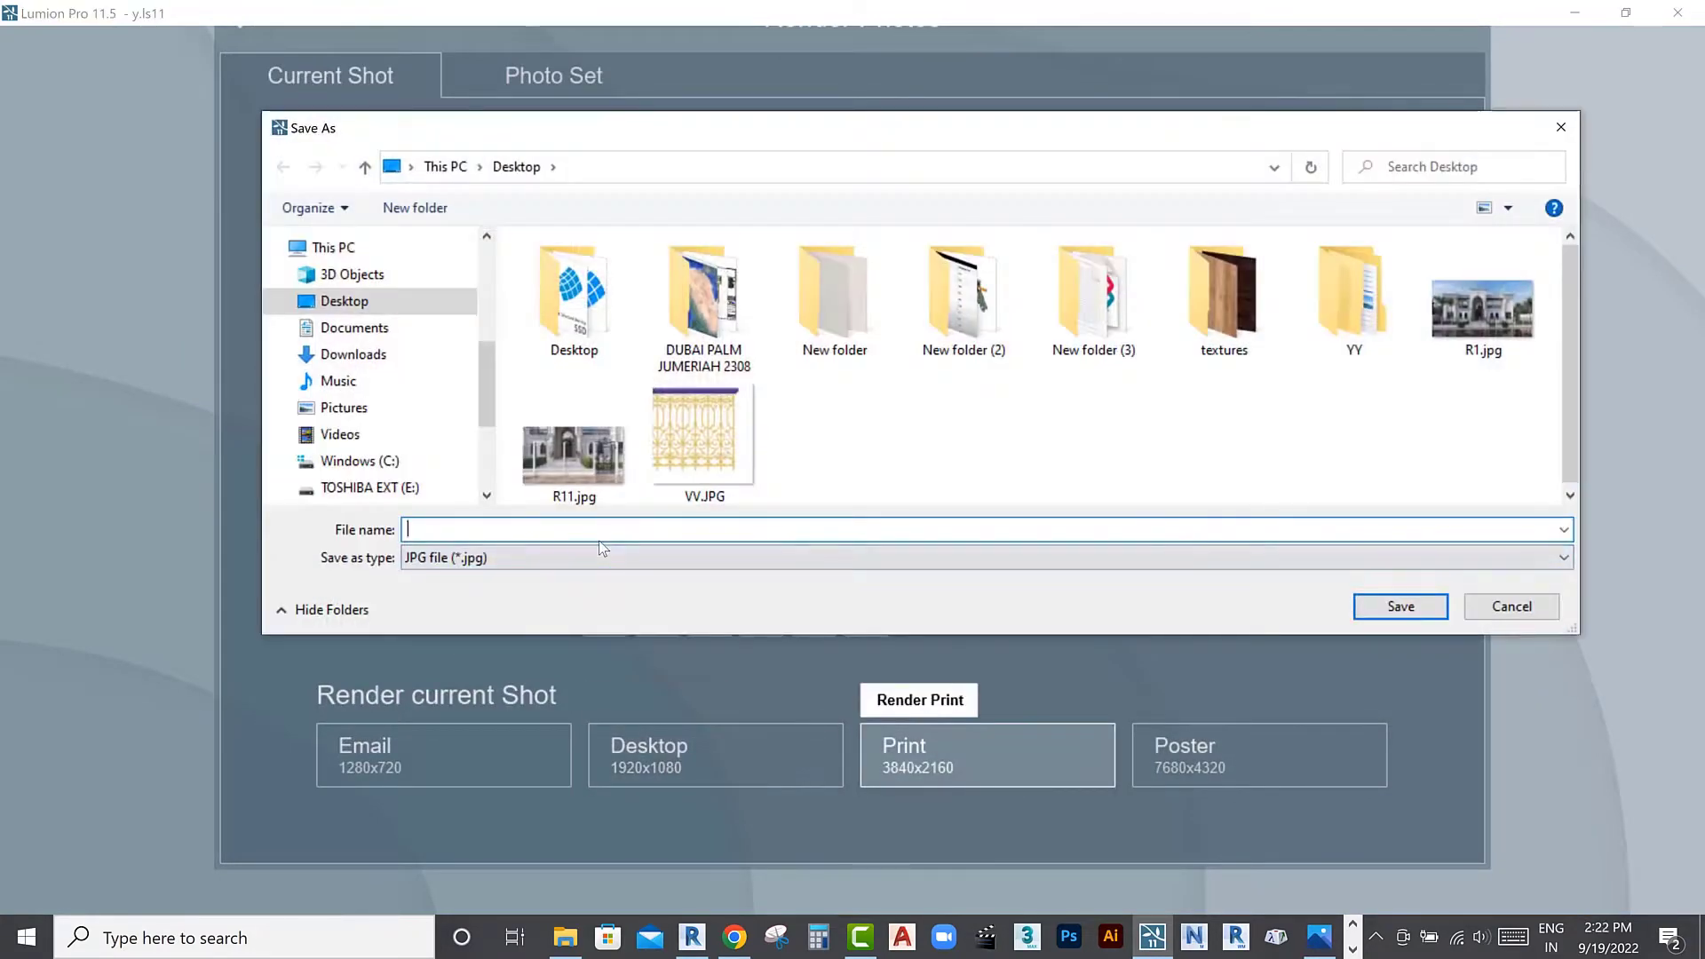
pyautogui.write('R2')
pyautogui.click(1399, 607)
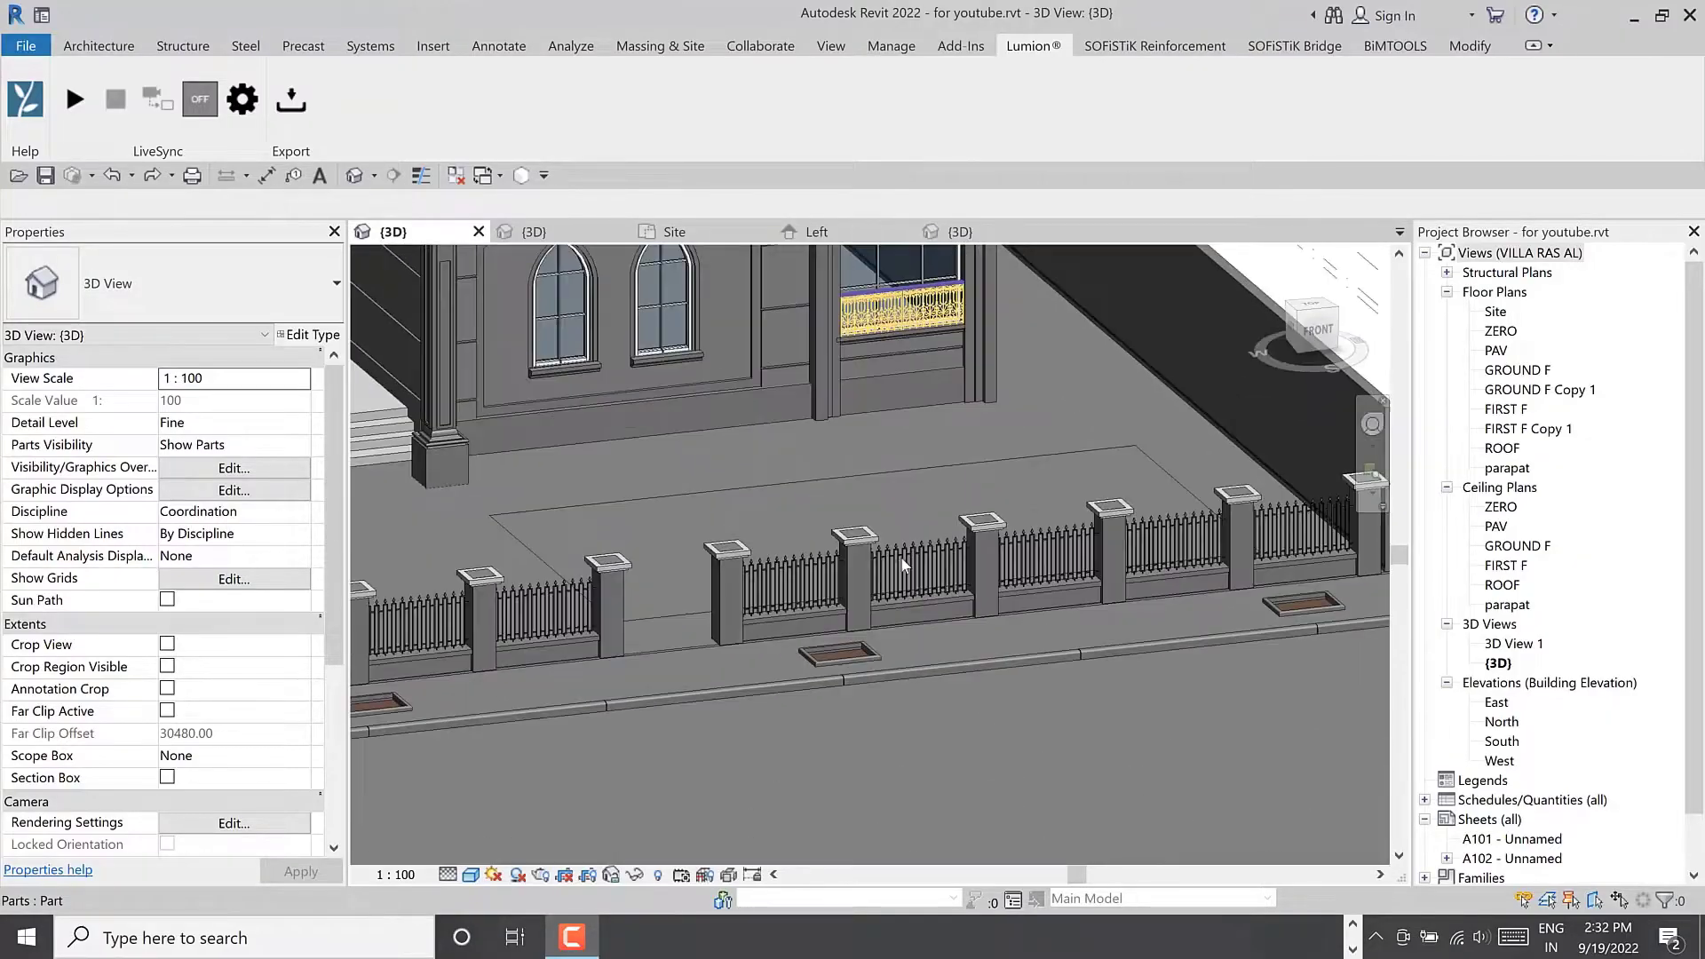
pyautogui.click(833, 584)
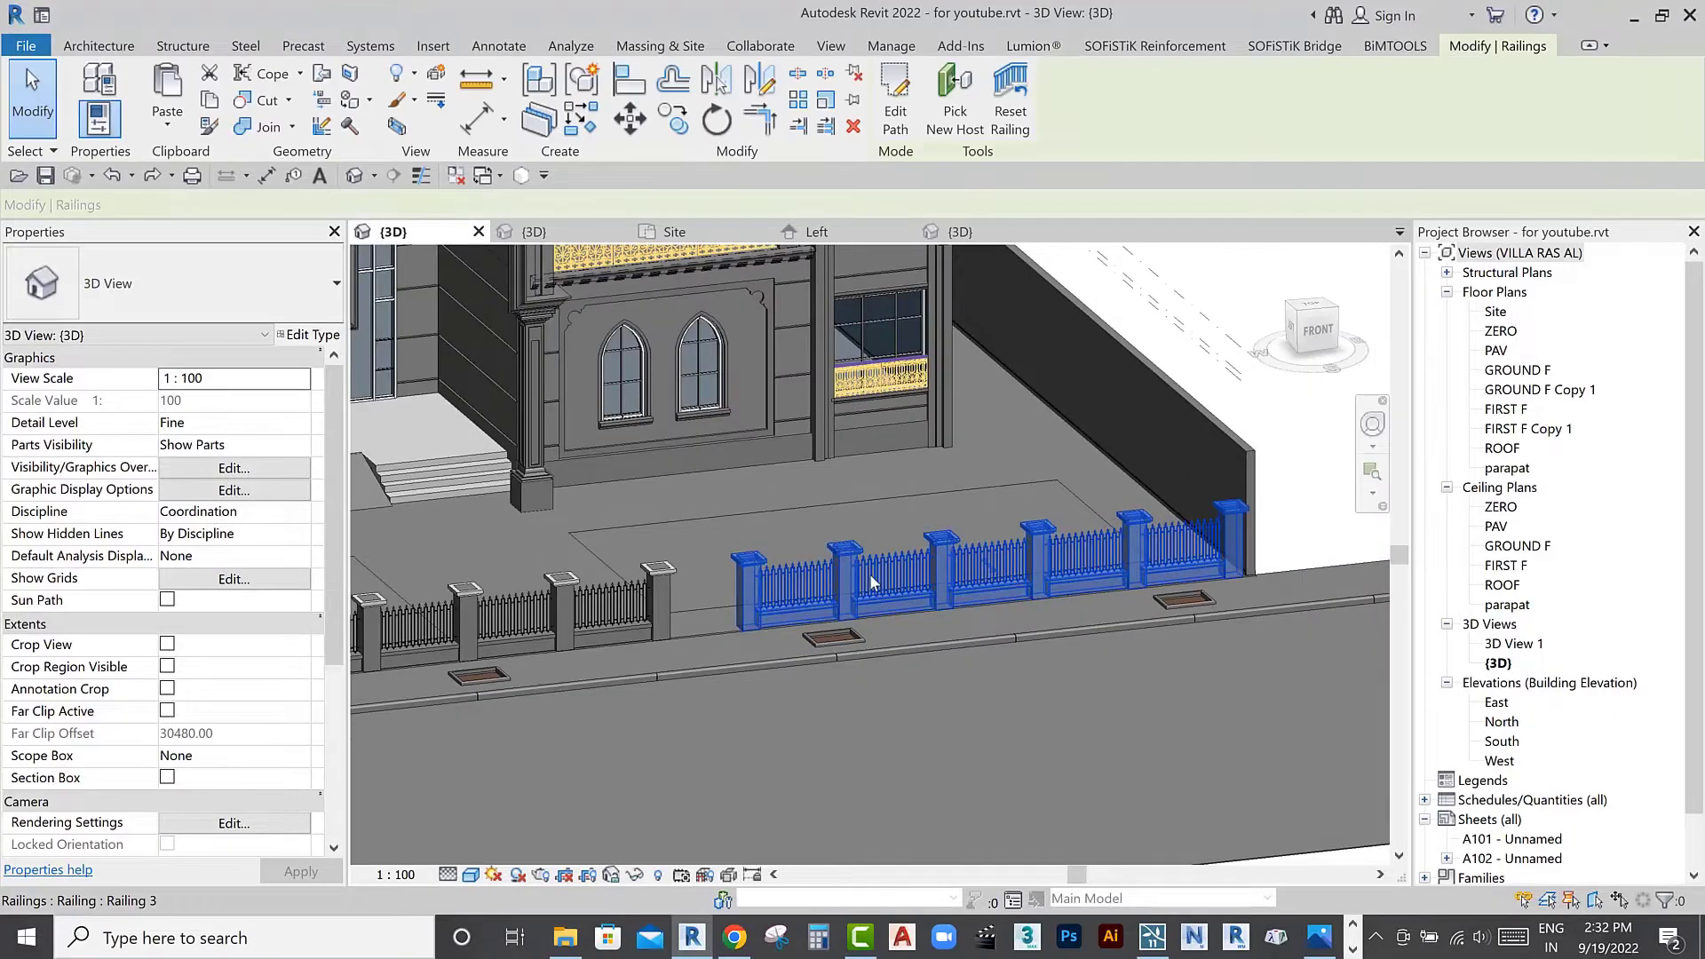
# Change the selected front fence railing from Railing 3 to Railing 4
pyautogui.scroll(2, 872, 583)
pyautogui.click(169, 282)
pyautogui.click(71, 601)
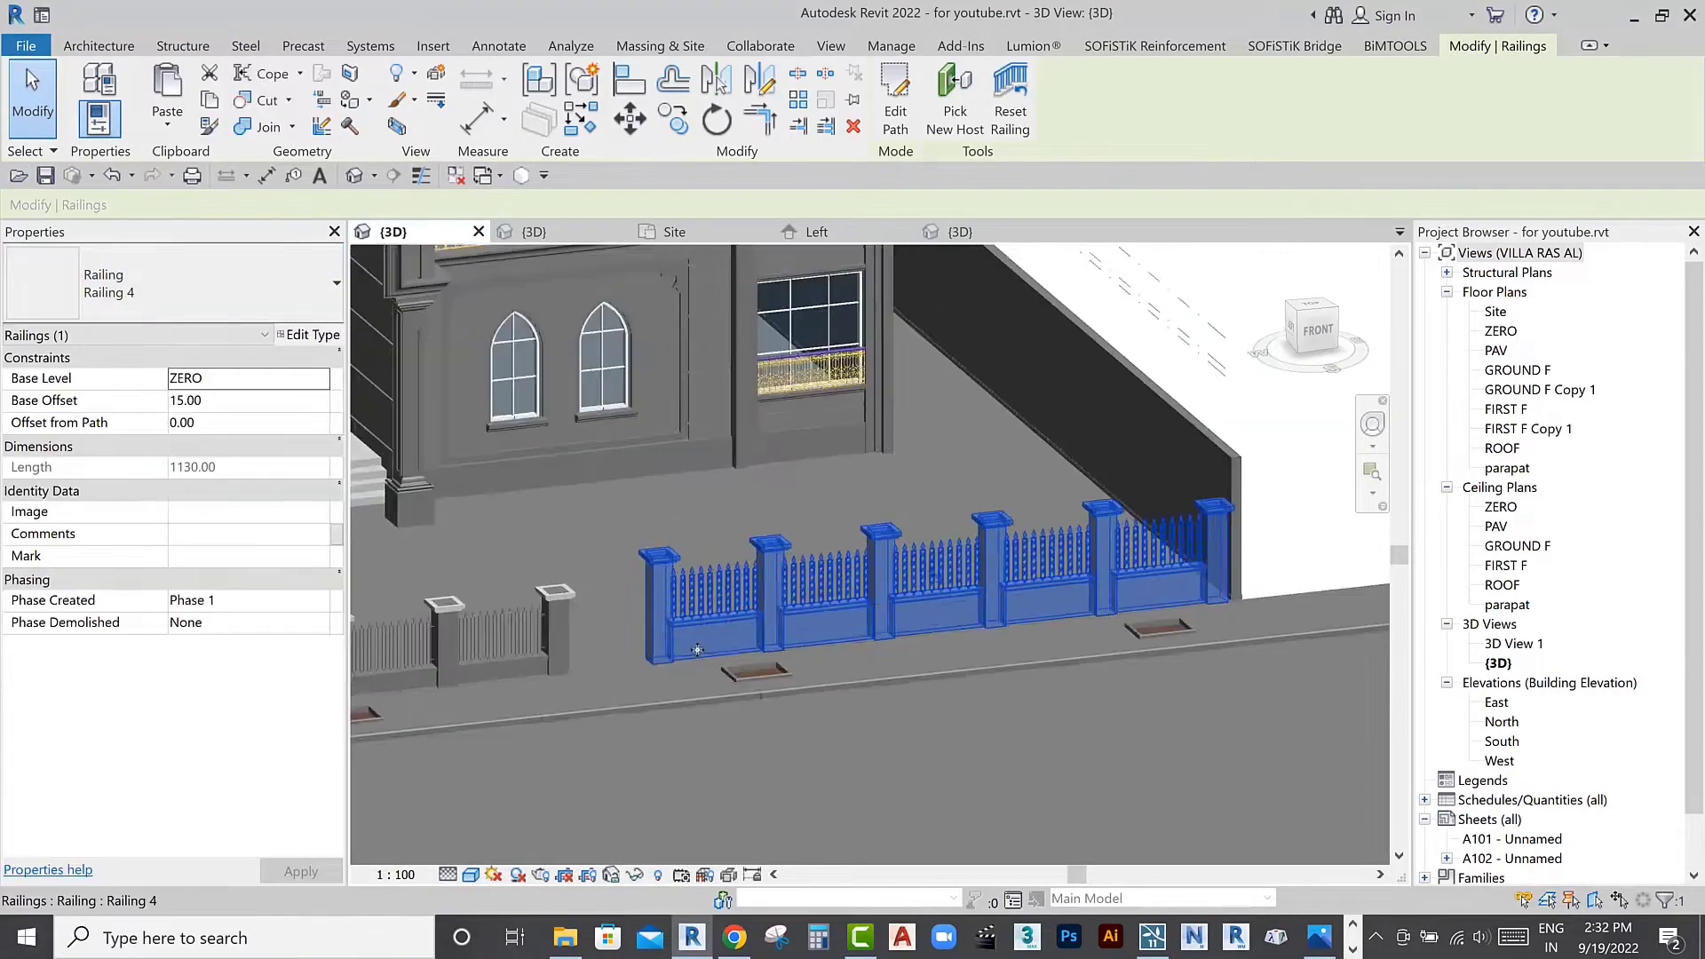
pyautogui.scroll(-2, 699, 650)
# Change the left front fence railing to Railing 4 and clear the selection
pyautogui.click(800, 613)
pyautogui.click(169, 282)
pyautogui.click(71, 601)
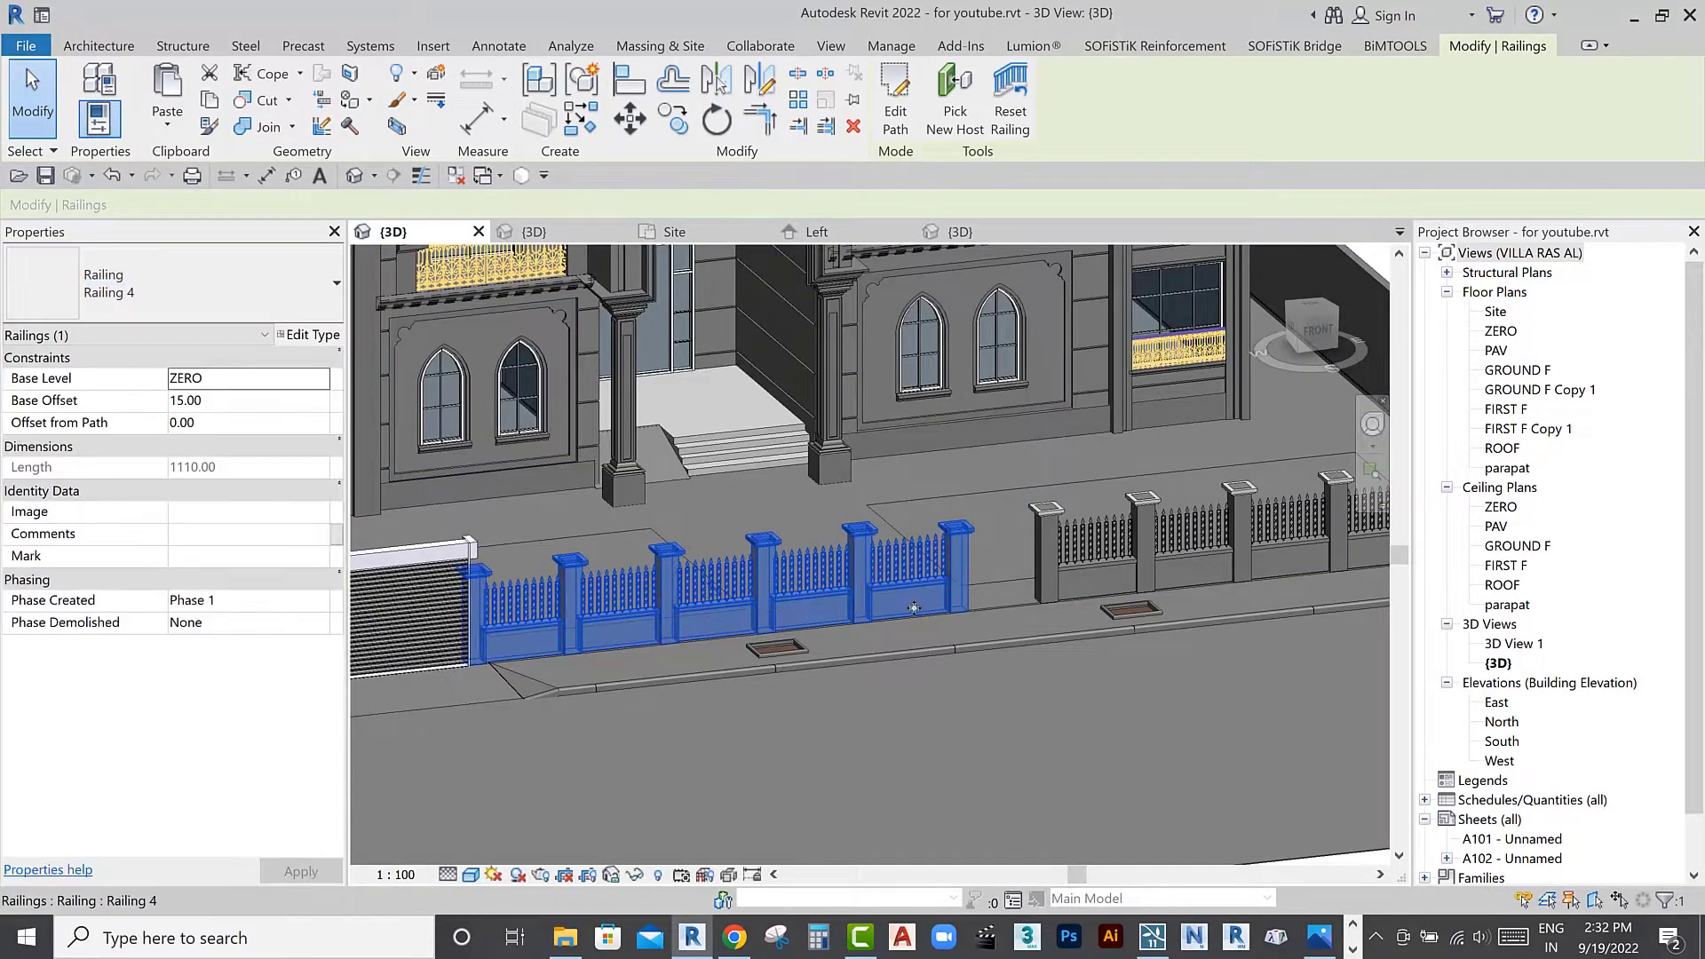
pyautogui.scroll(-2, 914, 608)
pyautogui.press('Escape')
# Zoom in and out to check the Railing 4 fences, then return to Lumion
pyautogui.scroll(3, 743, 562)
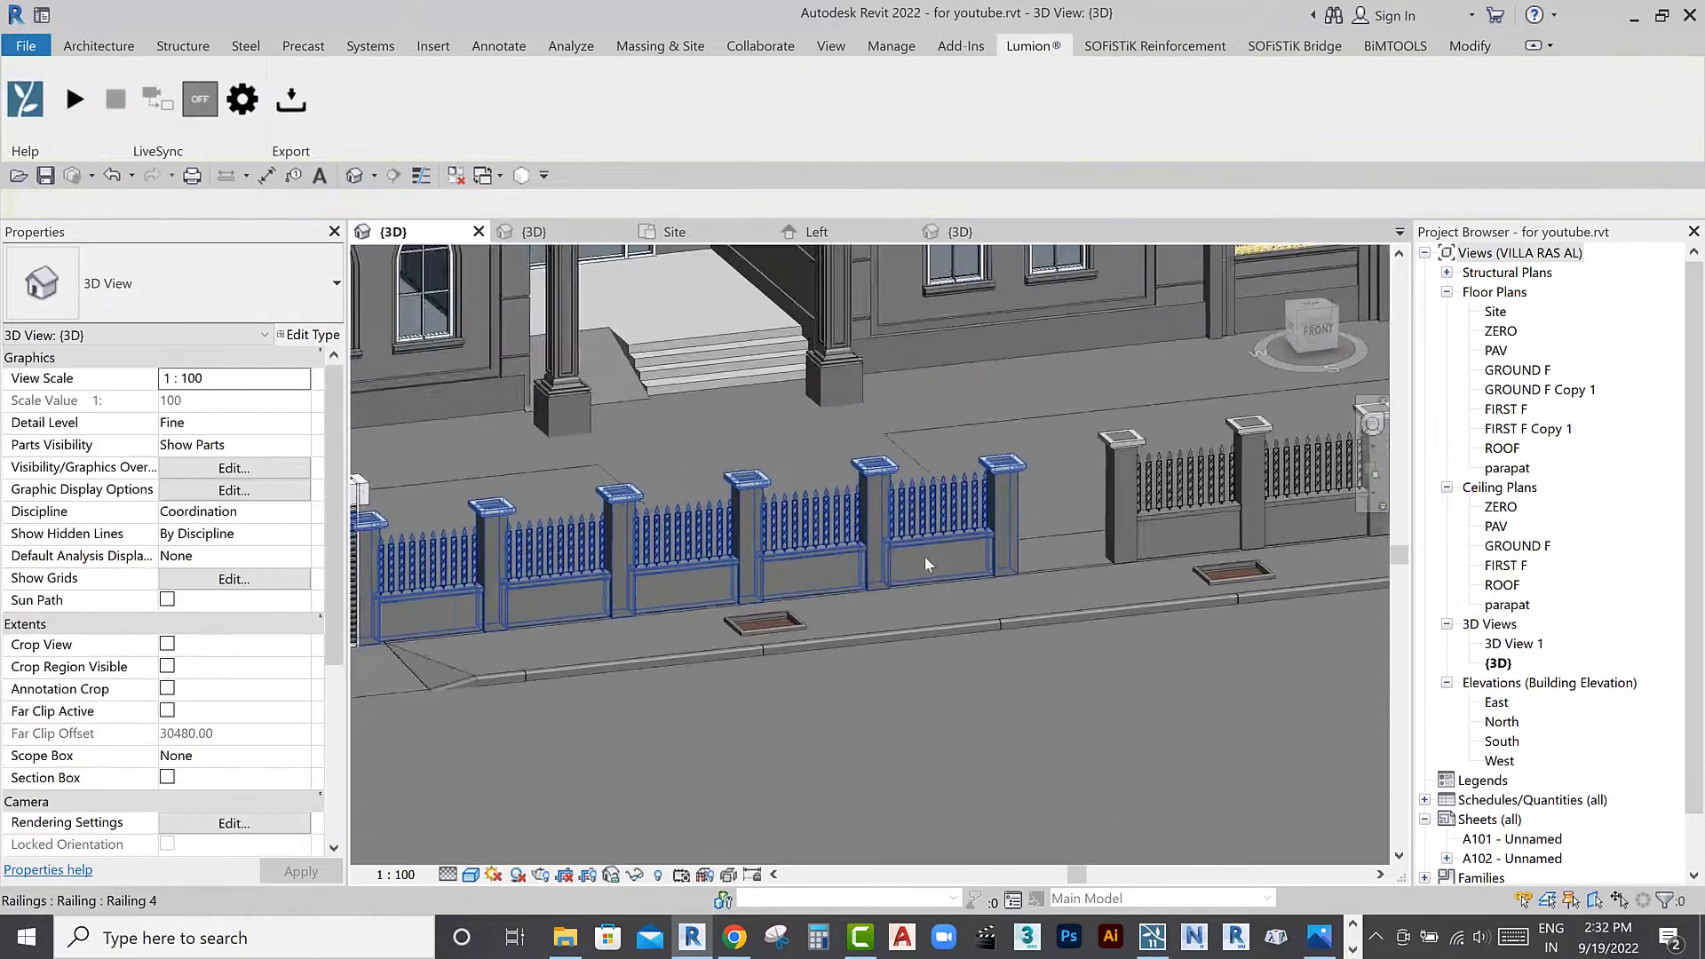
pyautogui.scroll(-2, 924, 558)
pyautogui.scroll(2, 967, 546)
pyautogui.scroll(-1, 838, 601)
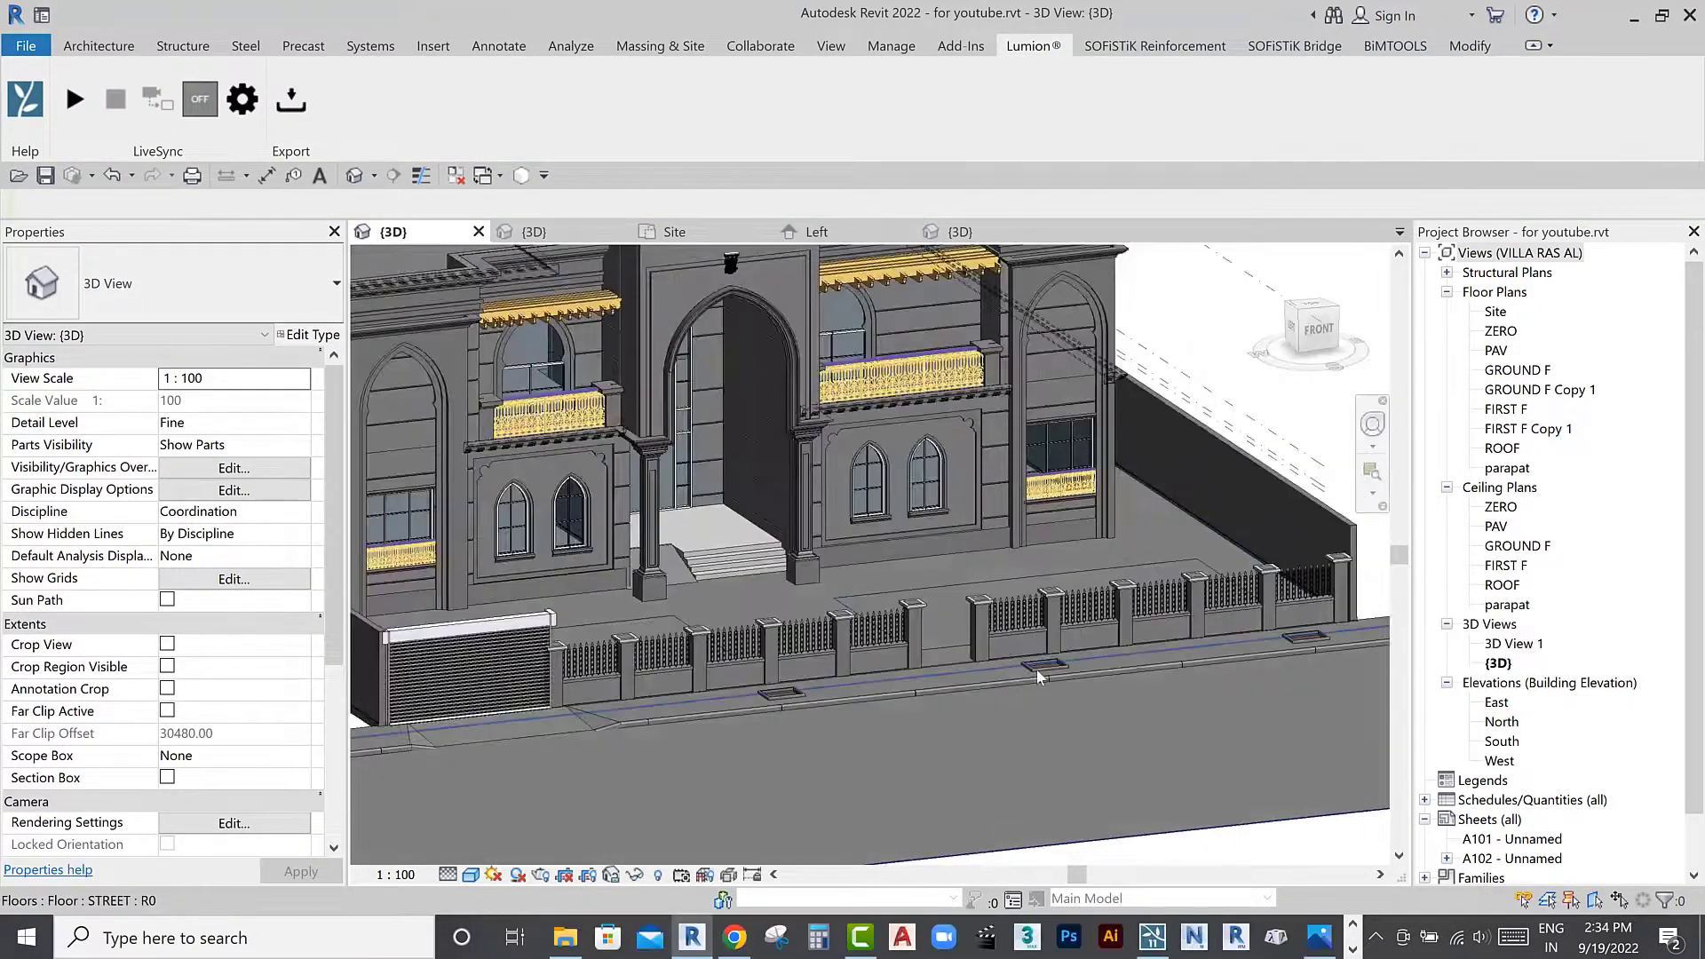
pyautogui.scroll(-1, 839, 611)
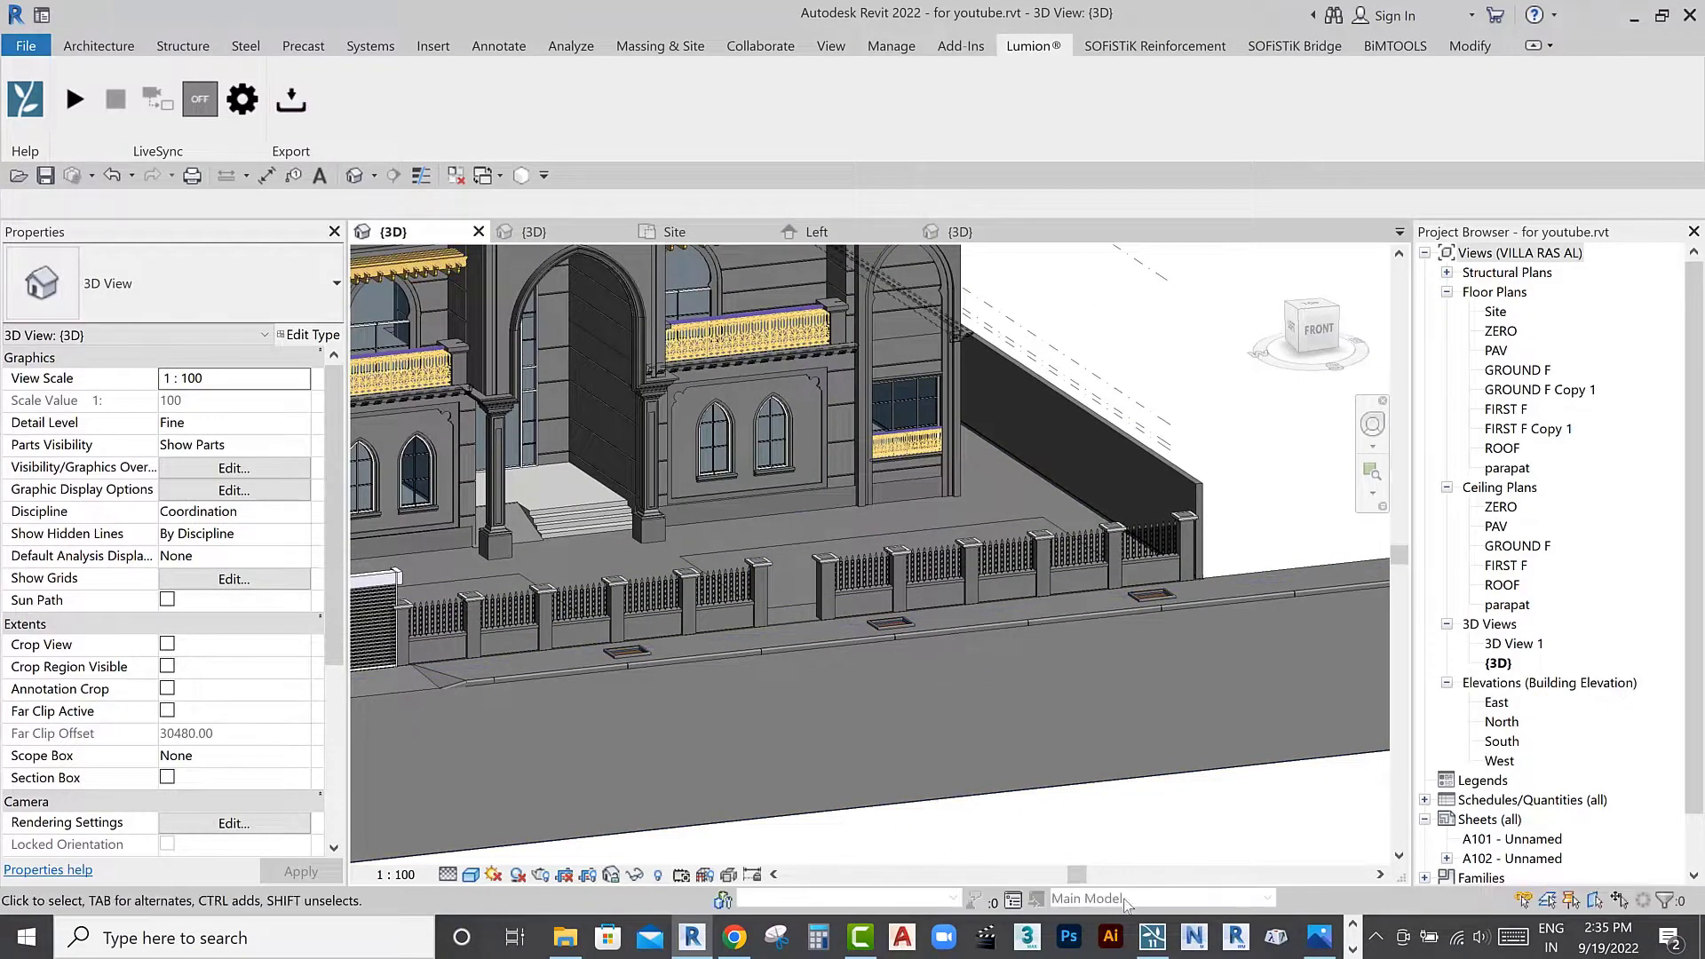
pyautogui.click(588, 947)
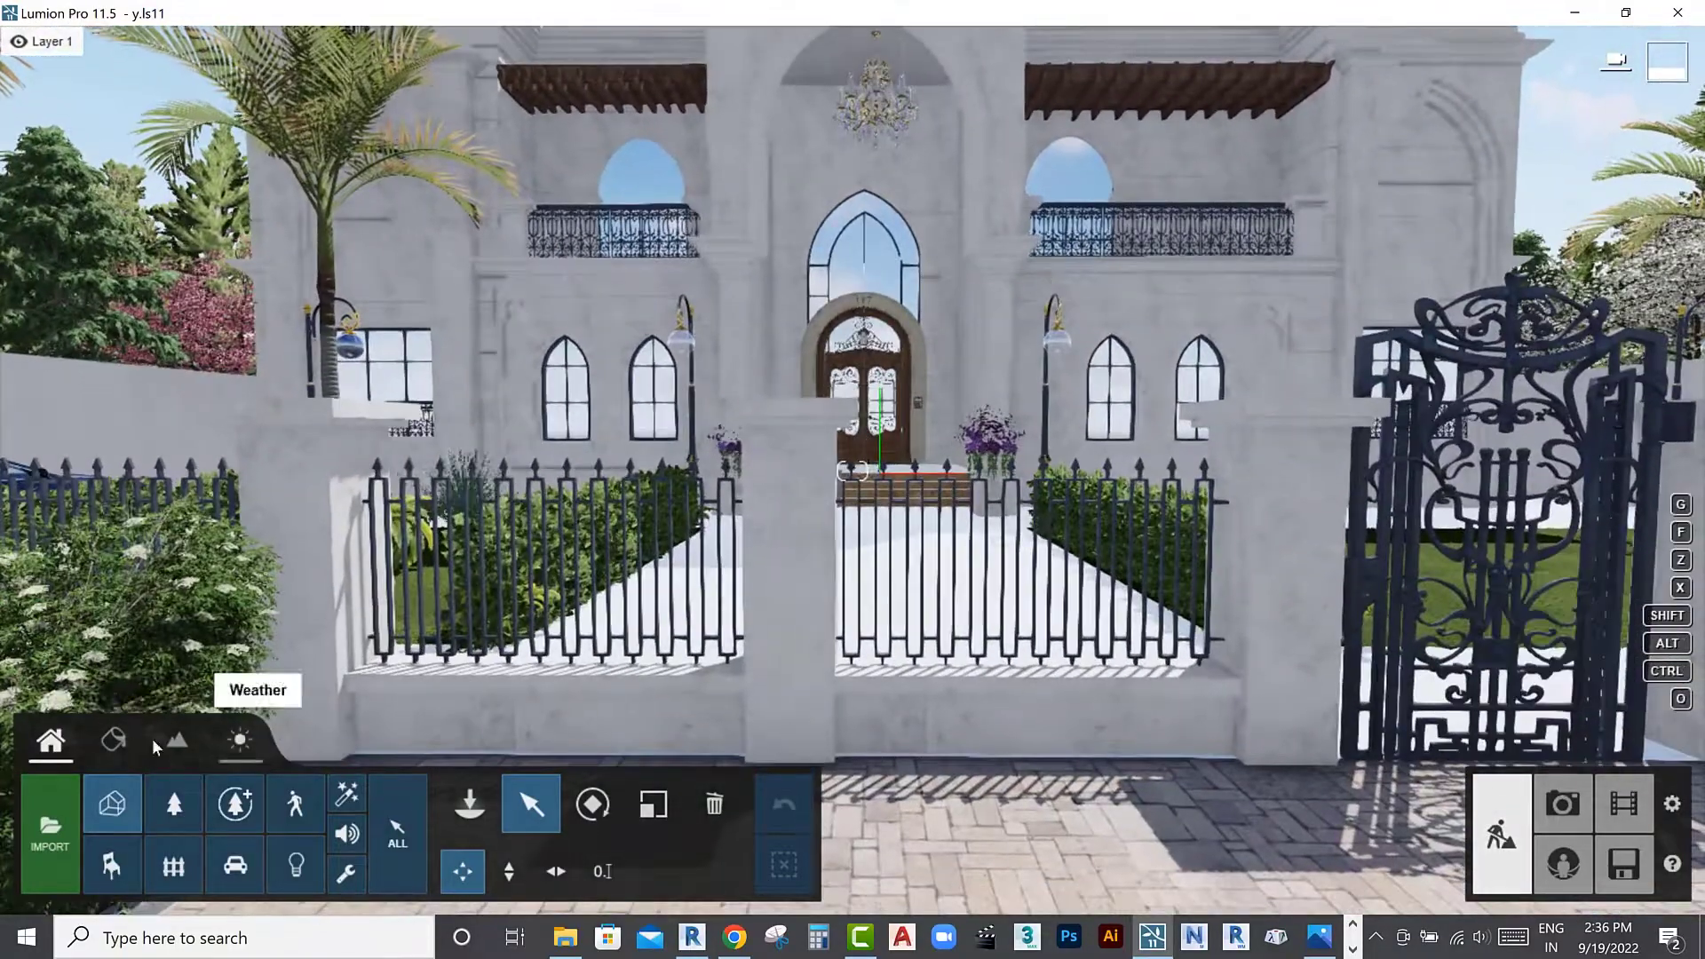
# Open the Material Editor and the pillar's stone w material settings
pyautogui.click(112, 739)
pyautogui.click(1371, 285)
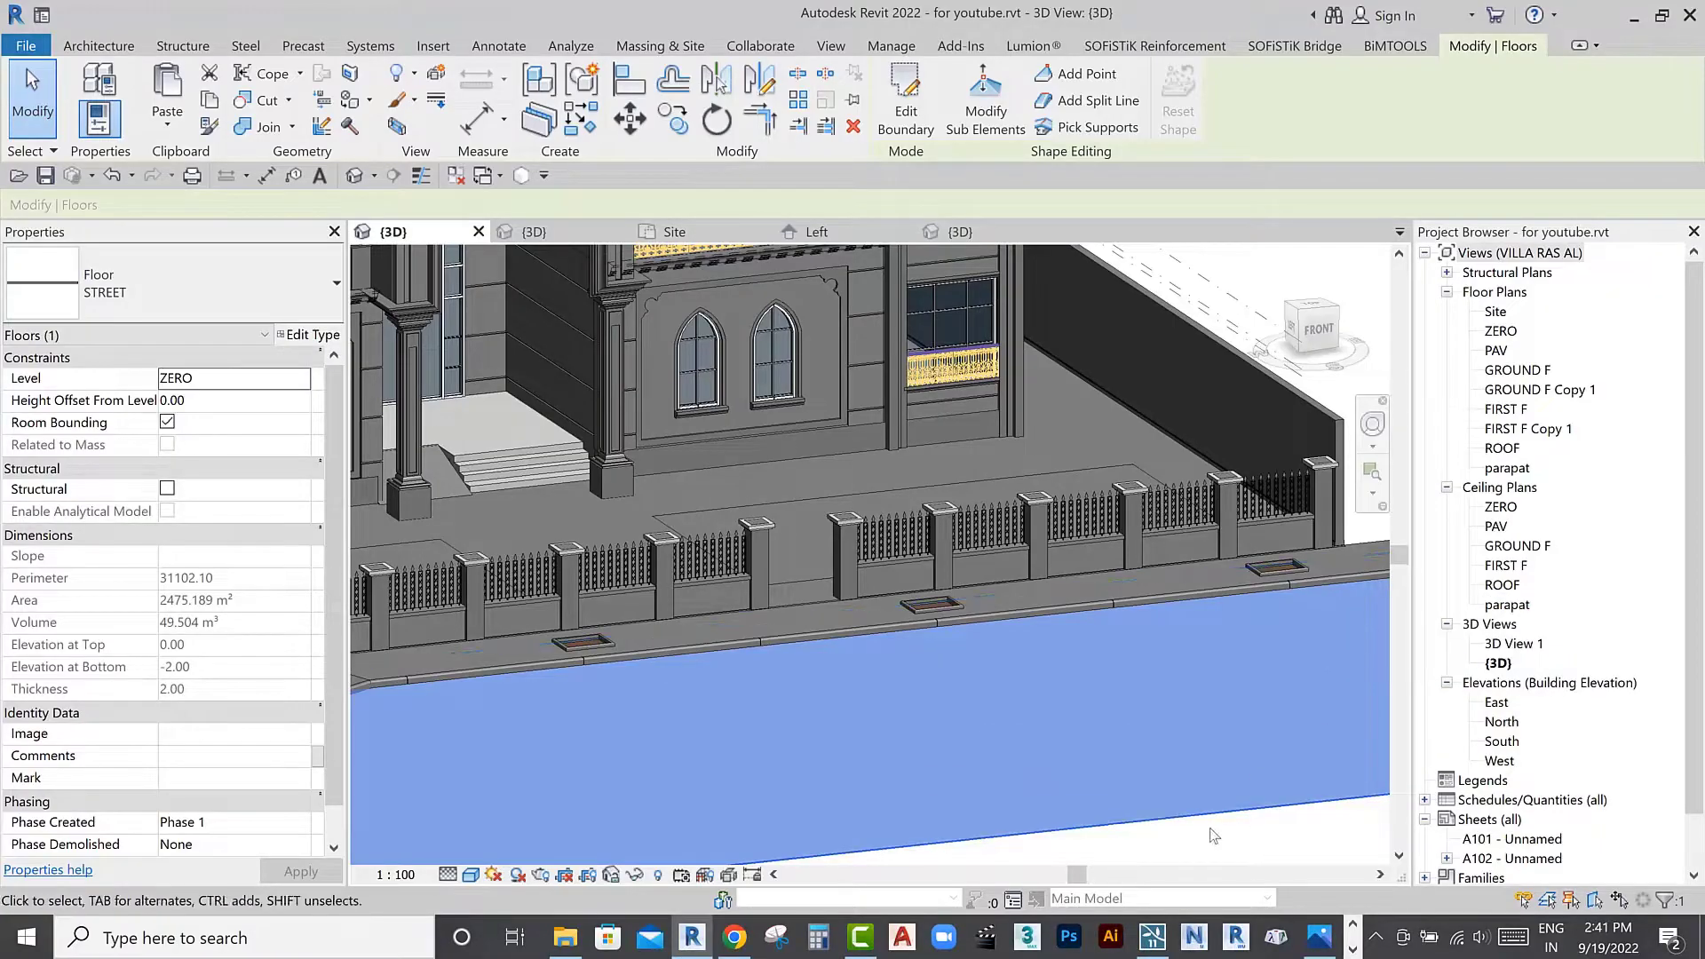
pyautogui.scroll(-3, 1099, 668)
# Orbit to the front fence, switch its railings to Railing 5, then deselect
pyautogui.keyDown('shift'); pyautogui.moveTo(1021, 622); pyautogui.dragTo(1100, 668, button='middle'); pyautogui.keyUp('shift')
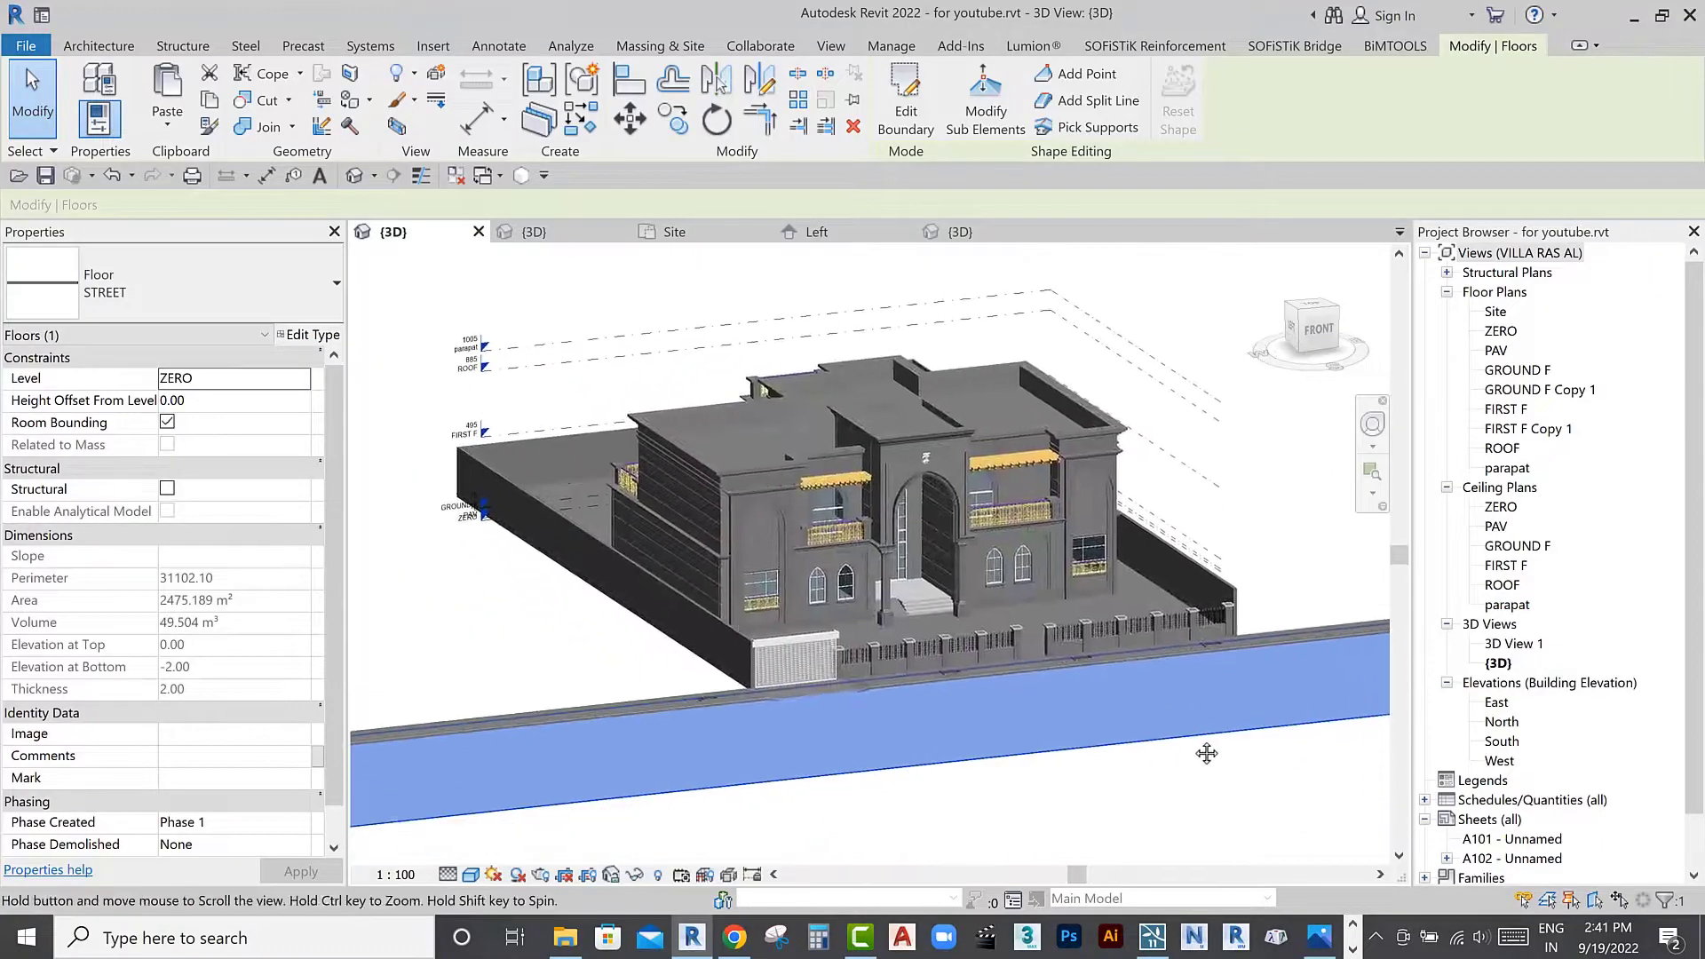
pyautogui.scroll(3, 1099, 668)
pyautogui.scroll(2, 1100, 675)
pyautogui.click(1101, 613)
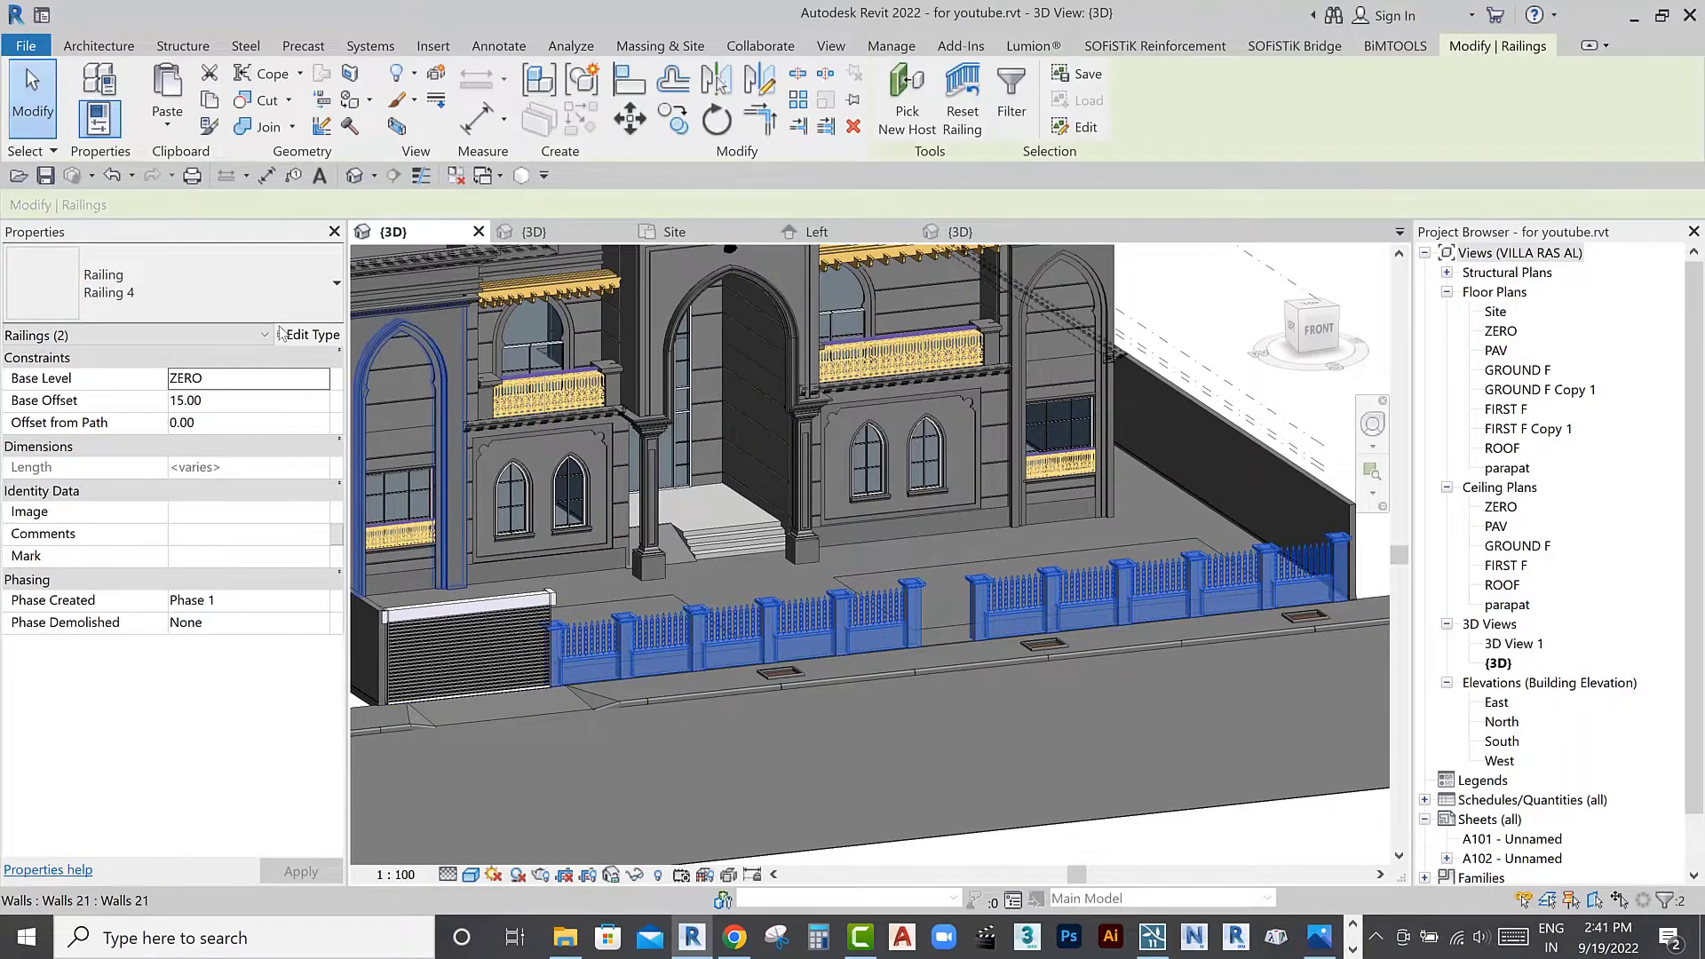
pyautogui.click(177, 284)
pyautogui.click(71, 630)
pyautogui.scroll(2, 1058, 700)
pyautogui.press('Escape')
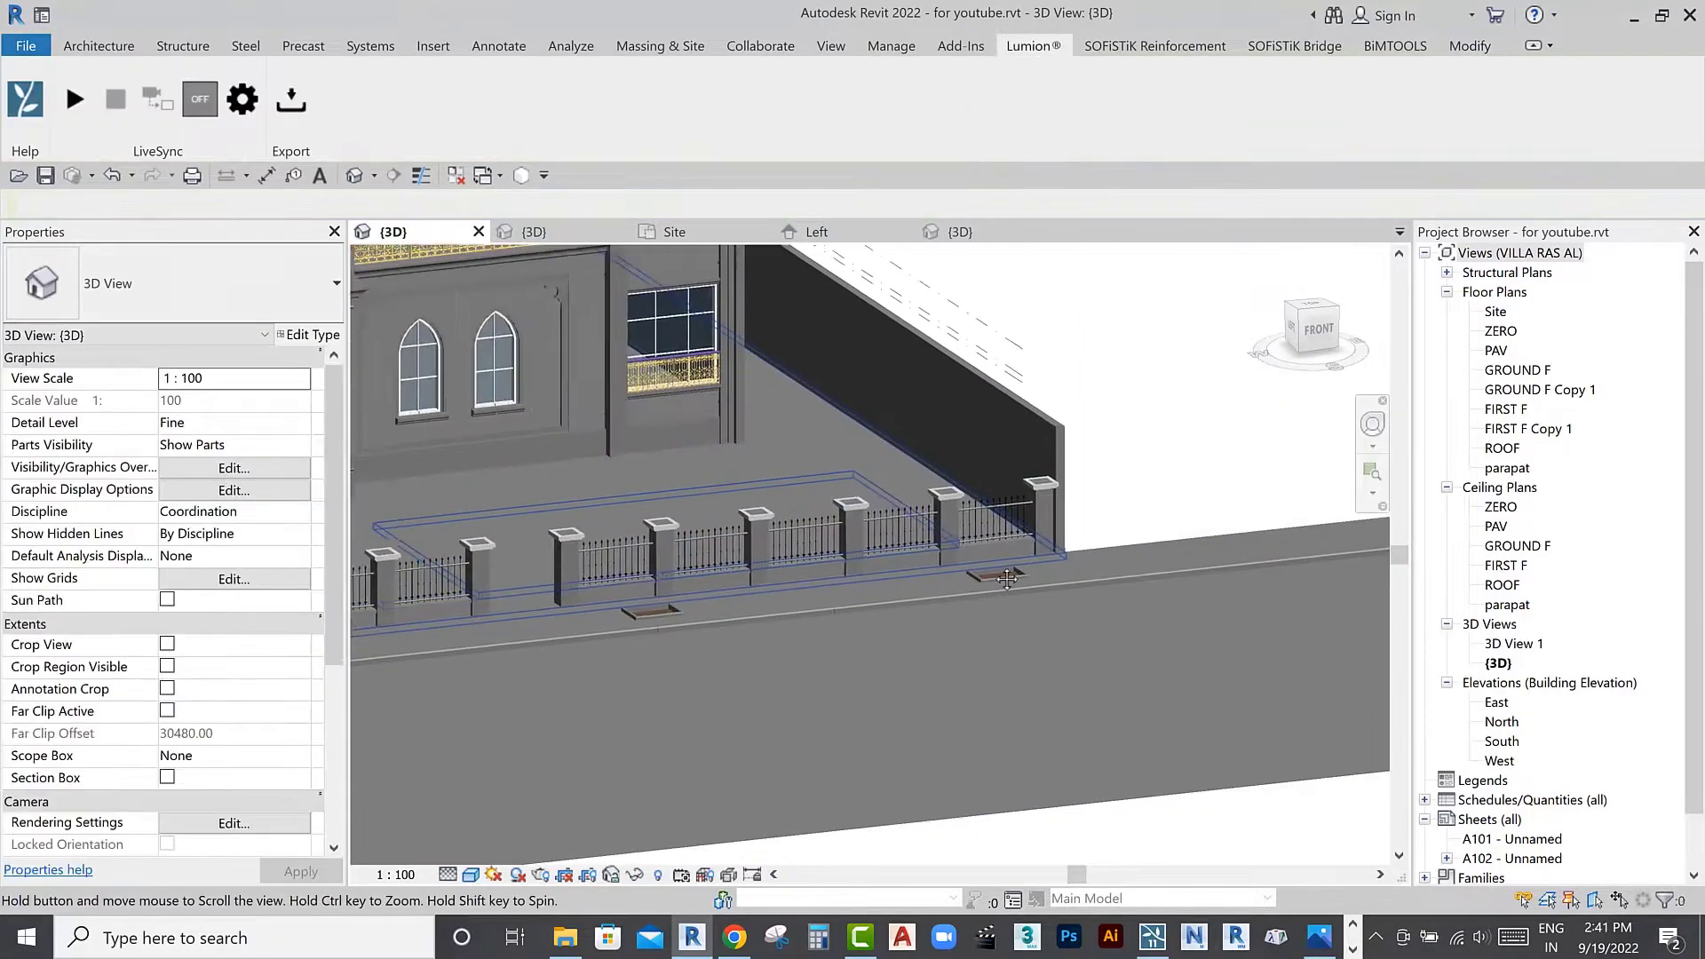
pyautogui.scroll(3, 717, 556)
pyautogui.scroll(-3, 716, 556)
pyautogui.scroll(-3, 717, 556)
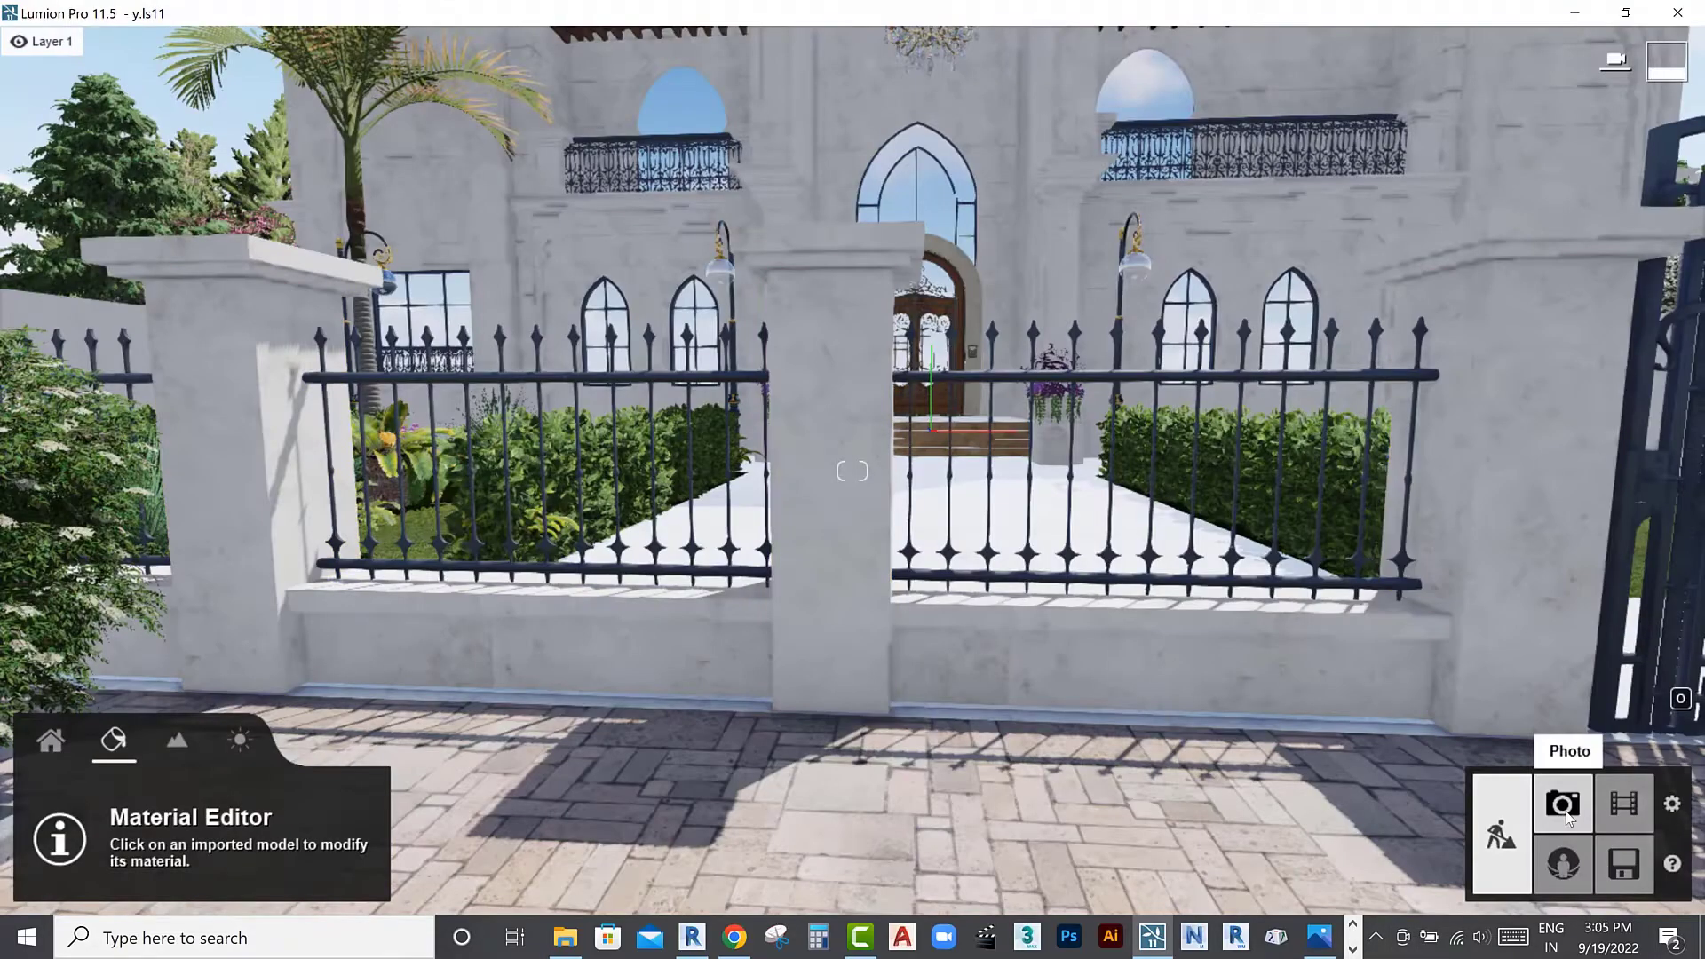
# Pull the camera back to show the iron fence with the gate, then enter Photo mode
pyautogui.scroll(-3, 852, 480)
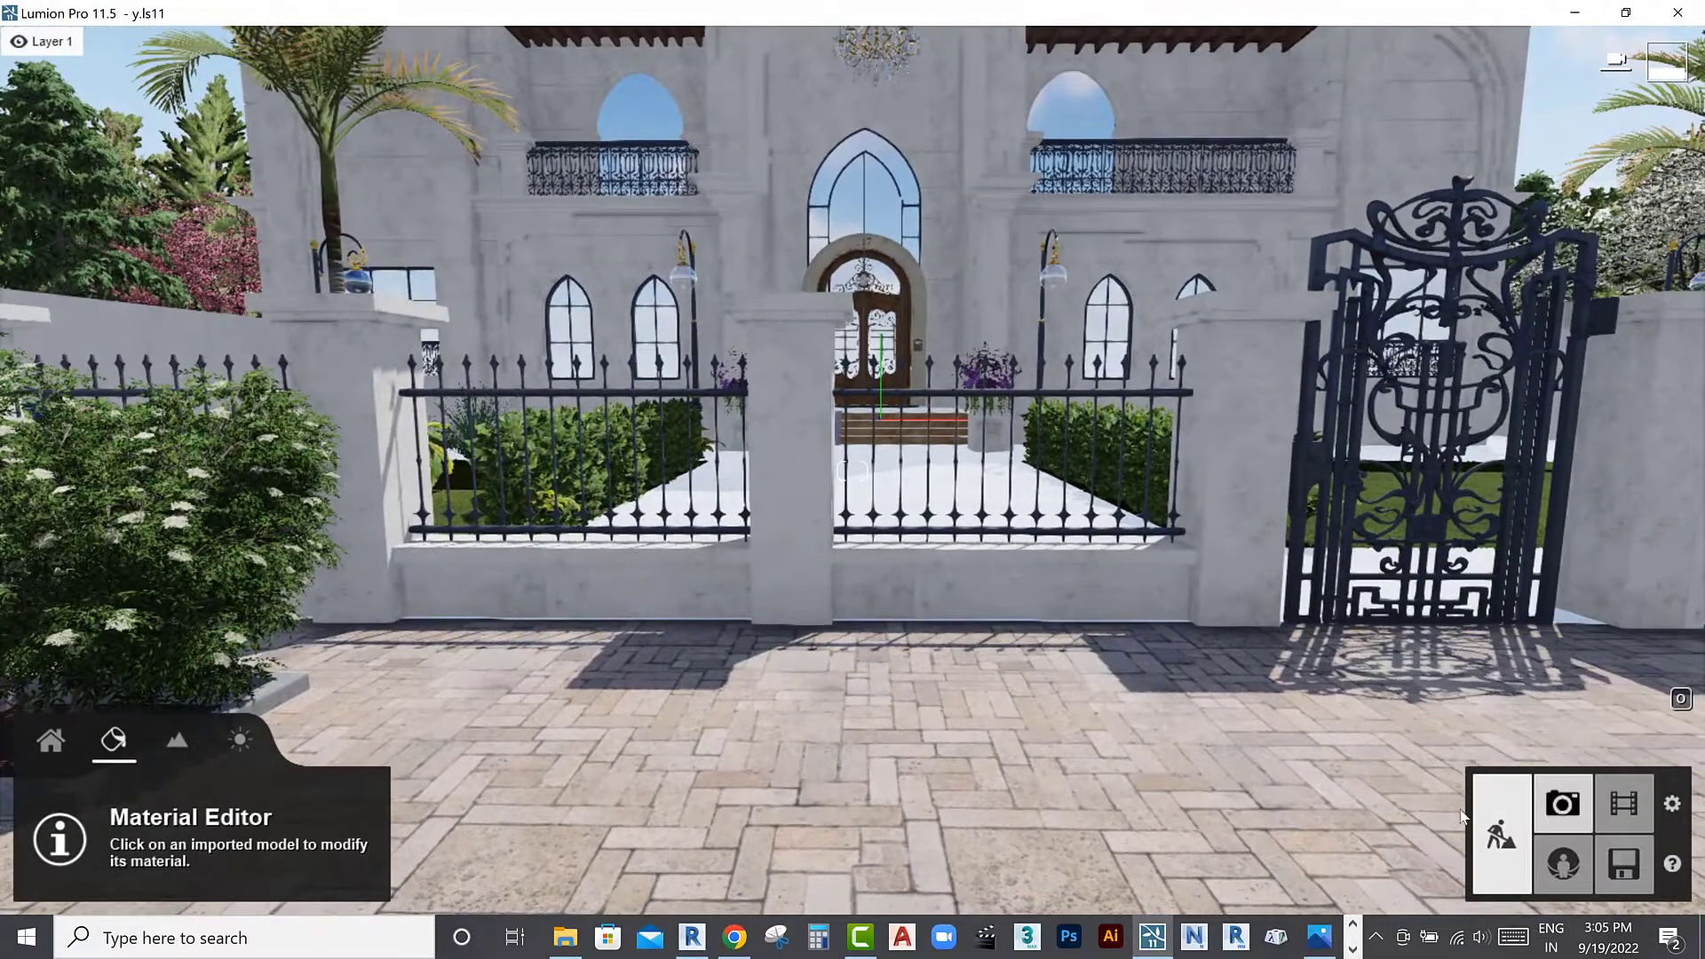
pyautogui.click(1563, 803)
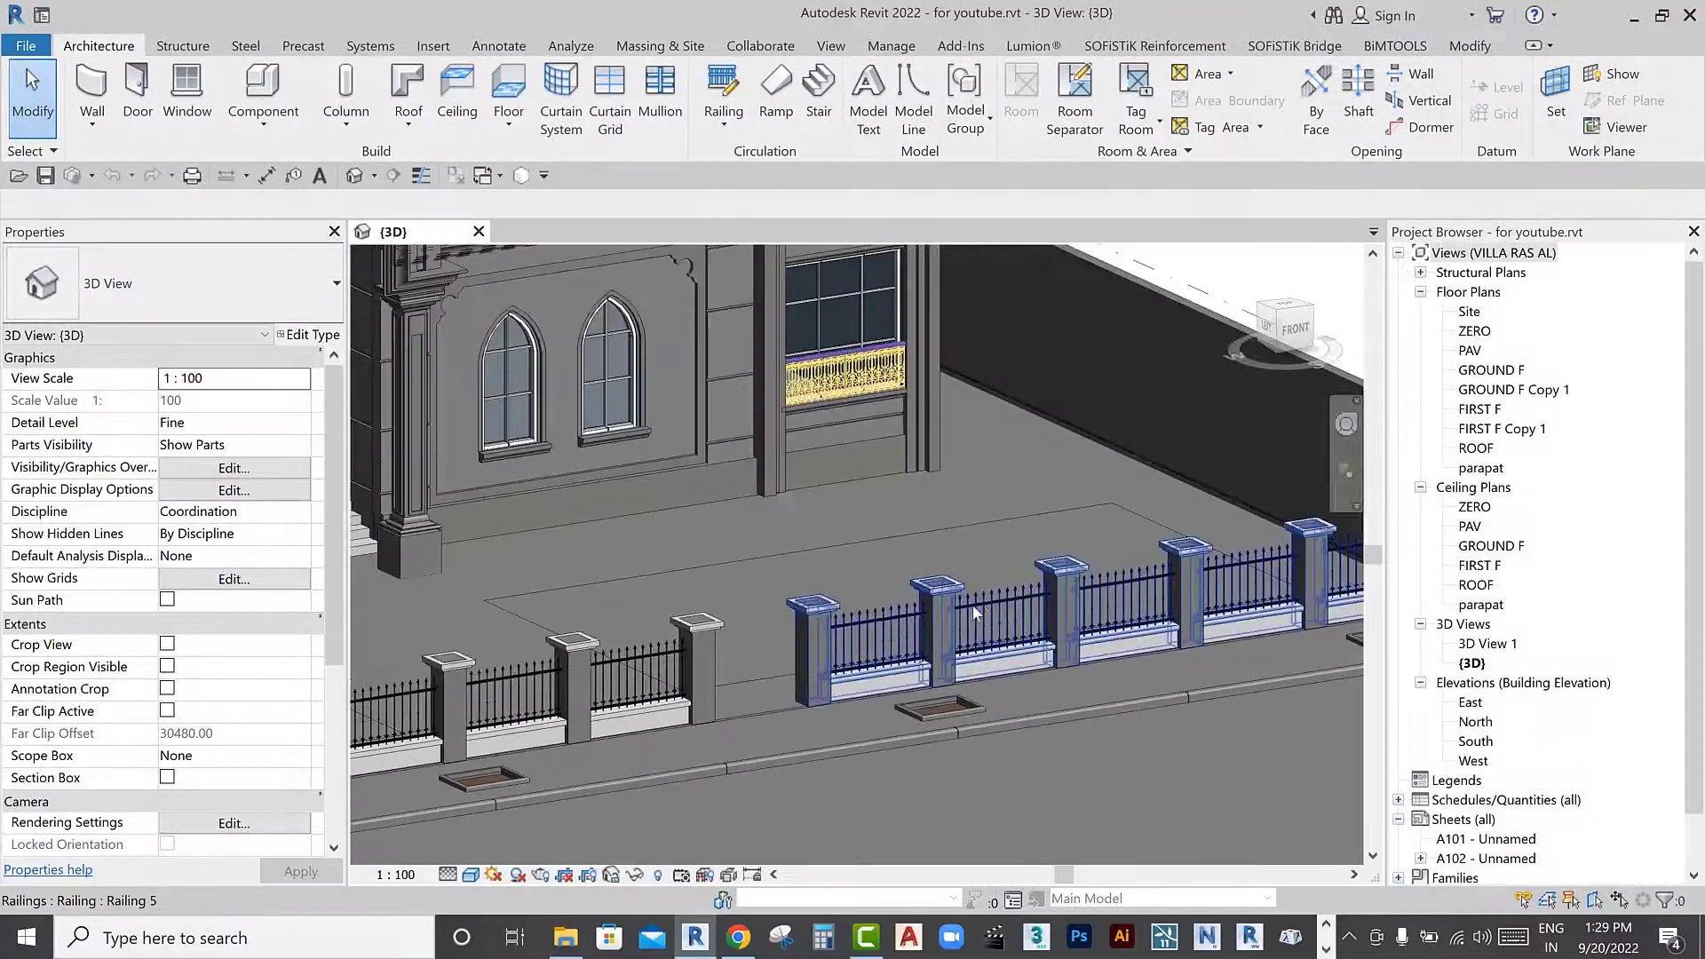
# Change the fence to the Railing 7 solid panel type, deselect it, and orbit along the fence
pyautogui.click(169, 283)
pyautogui.click(53, 632)
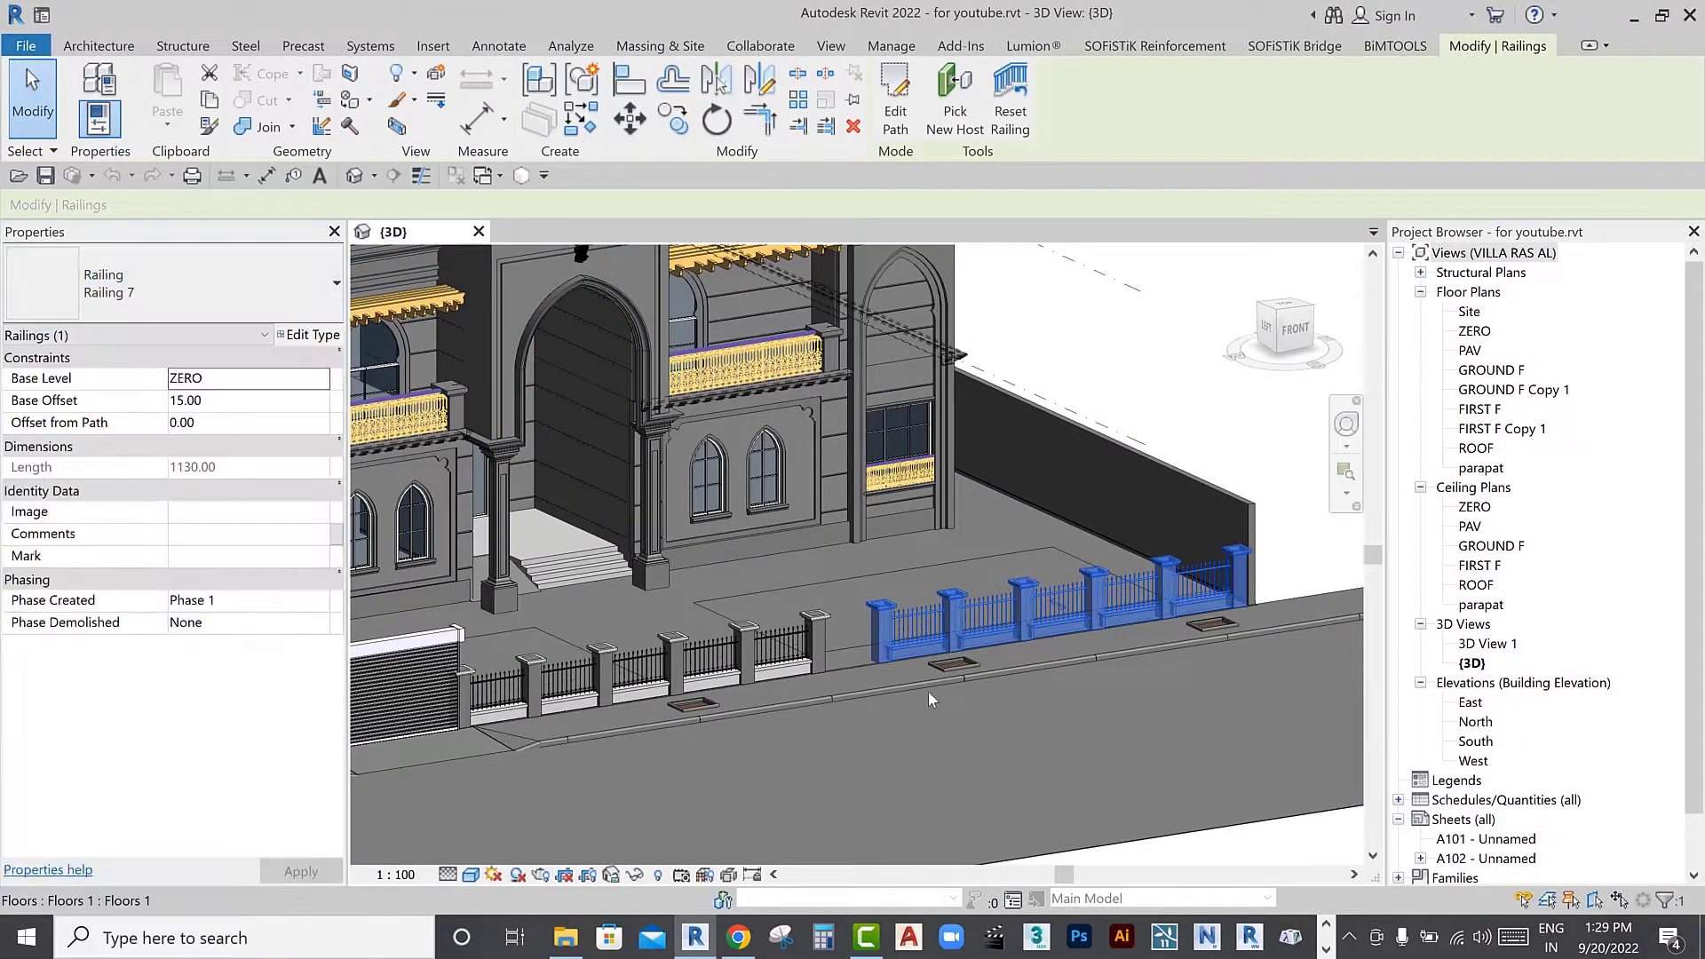
pyautogui.moveTo(1112, 556); pyautogui.dragTo(979, 583, button='middle')
pyautogui.press('Escape')
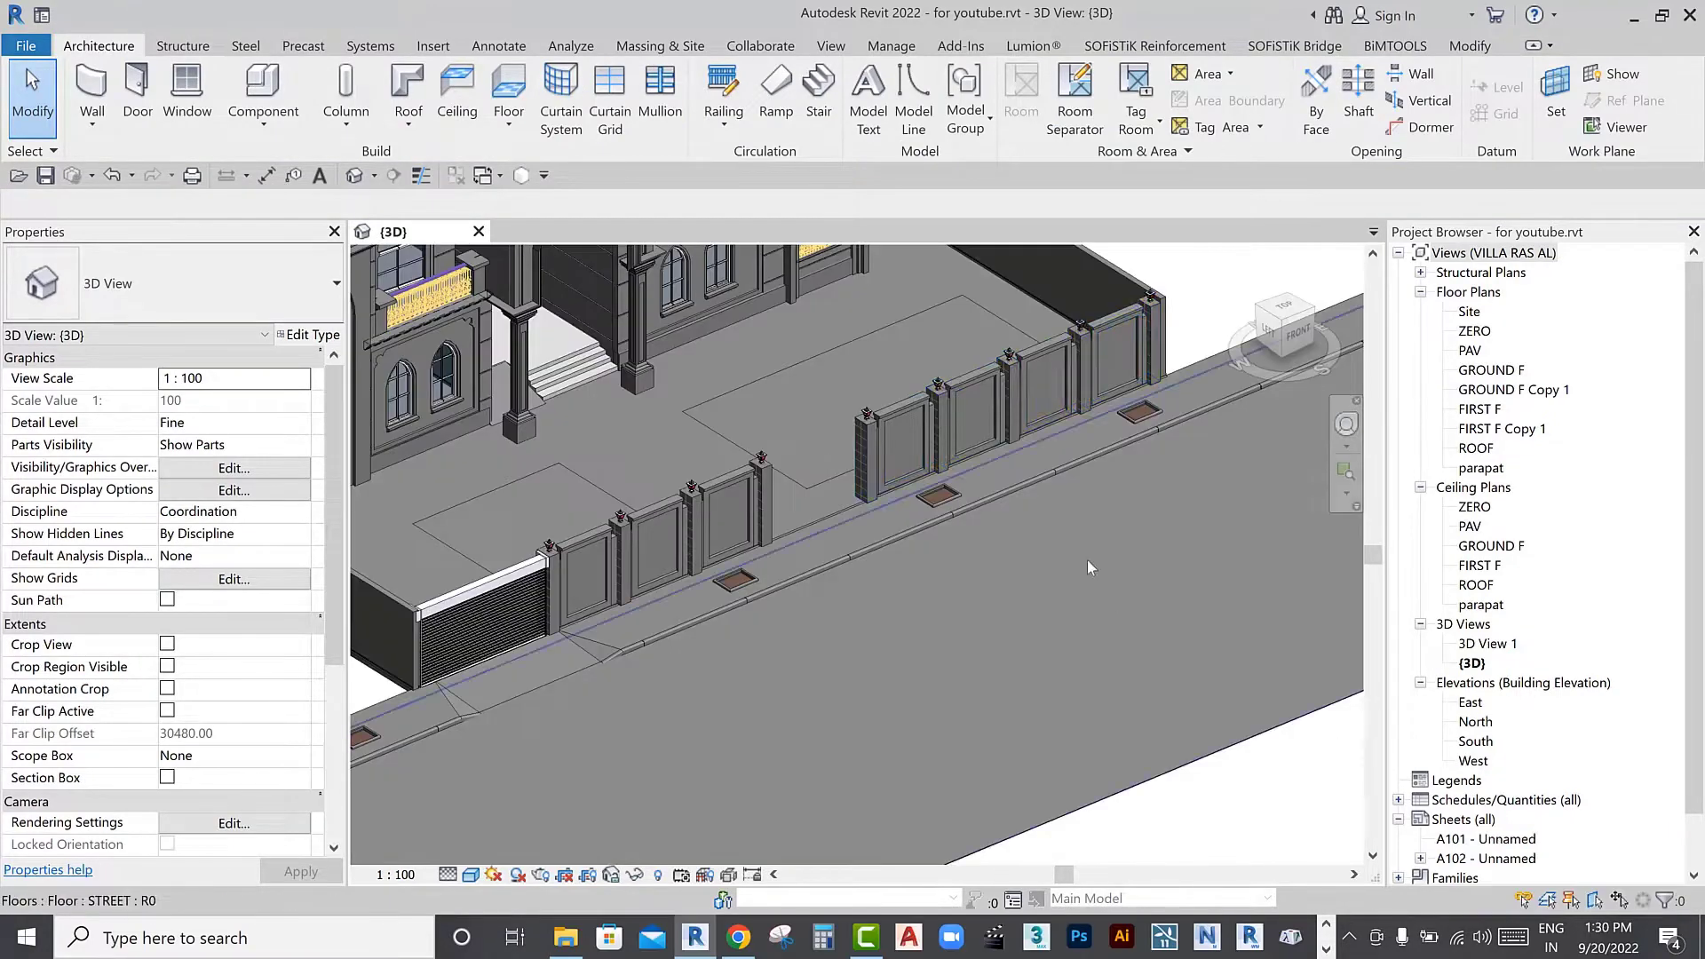
pyautogui.moveTo(1087, 560)
pyautogui.keyDown('shift'); pyautogui.mouseDown(button='middle')
pyautogui.moveTo(871, 498)
pyautogui.moveTo(955, 605)
pyautogui.mouseUp(button='middle'); pyautogui.keyUp('shift')
pyautogui.click(954, 604)
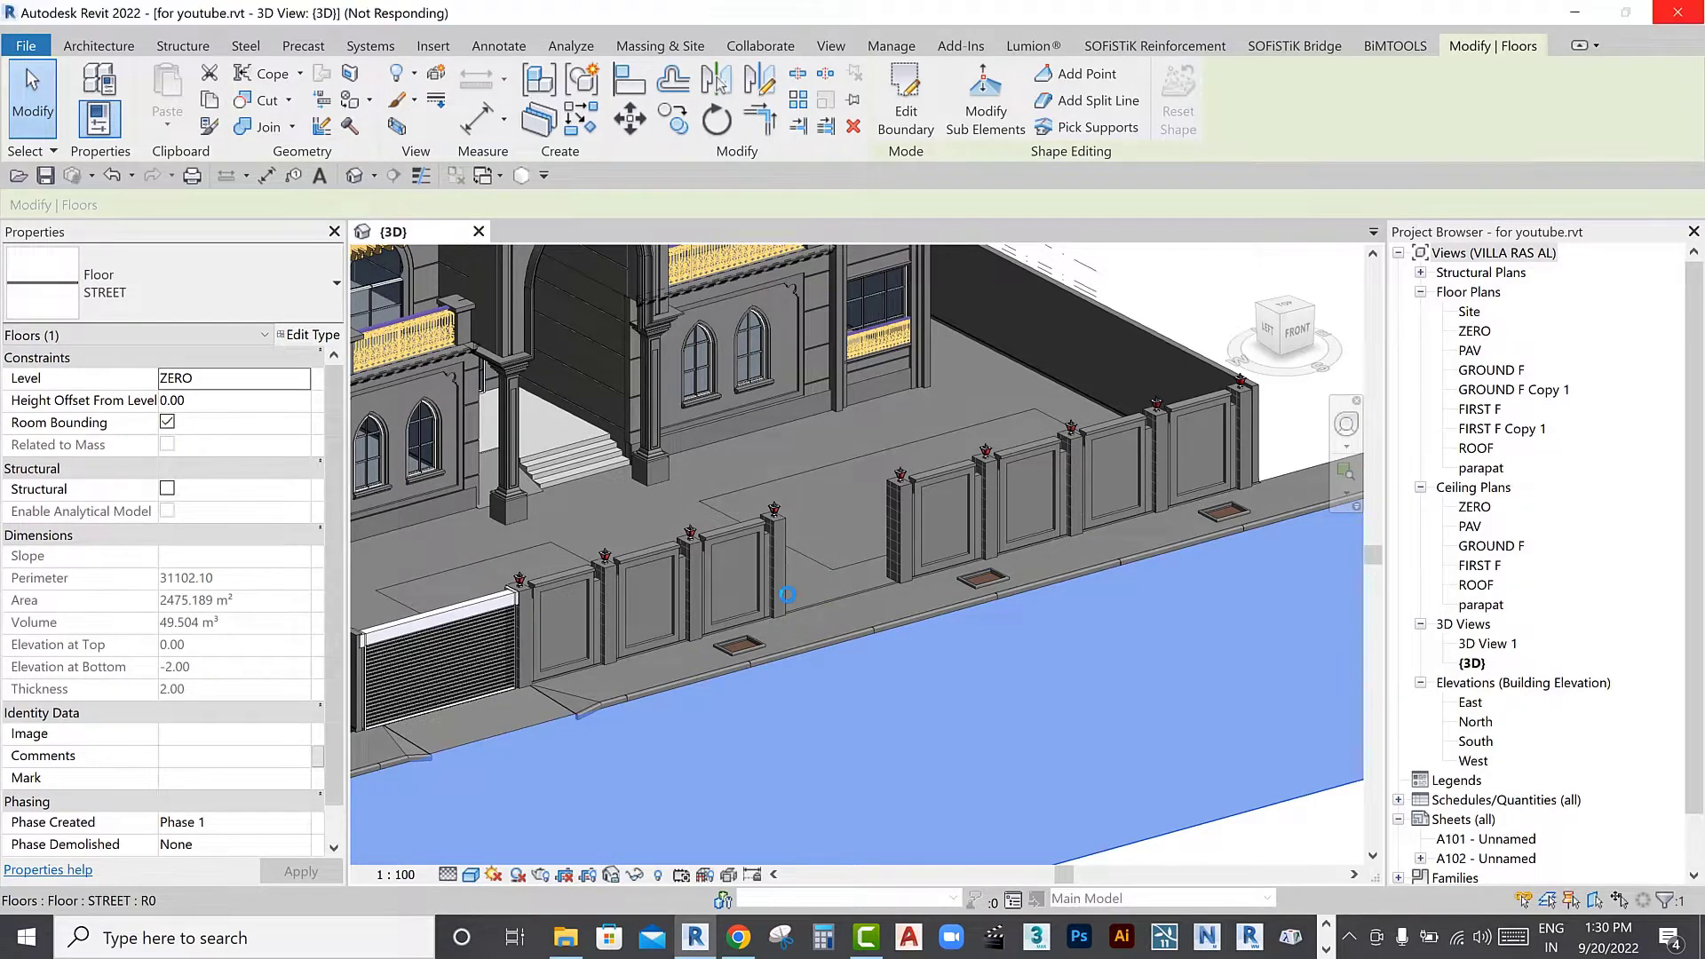
# Pan and zoom over the whole villa and deselect the street floor
pyautogui.scroll(3, 571, 544)
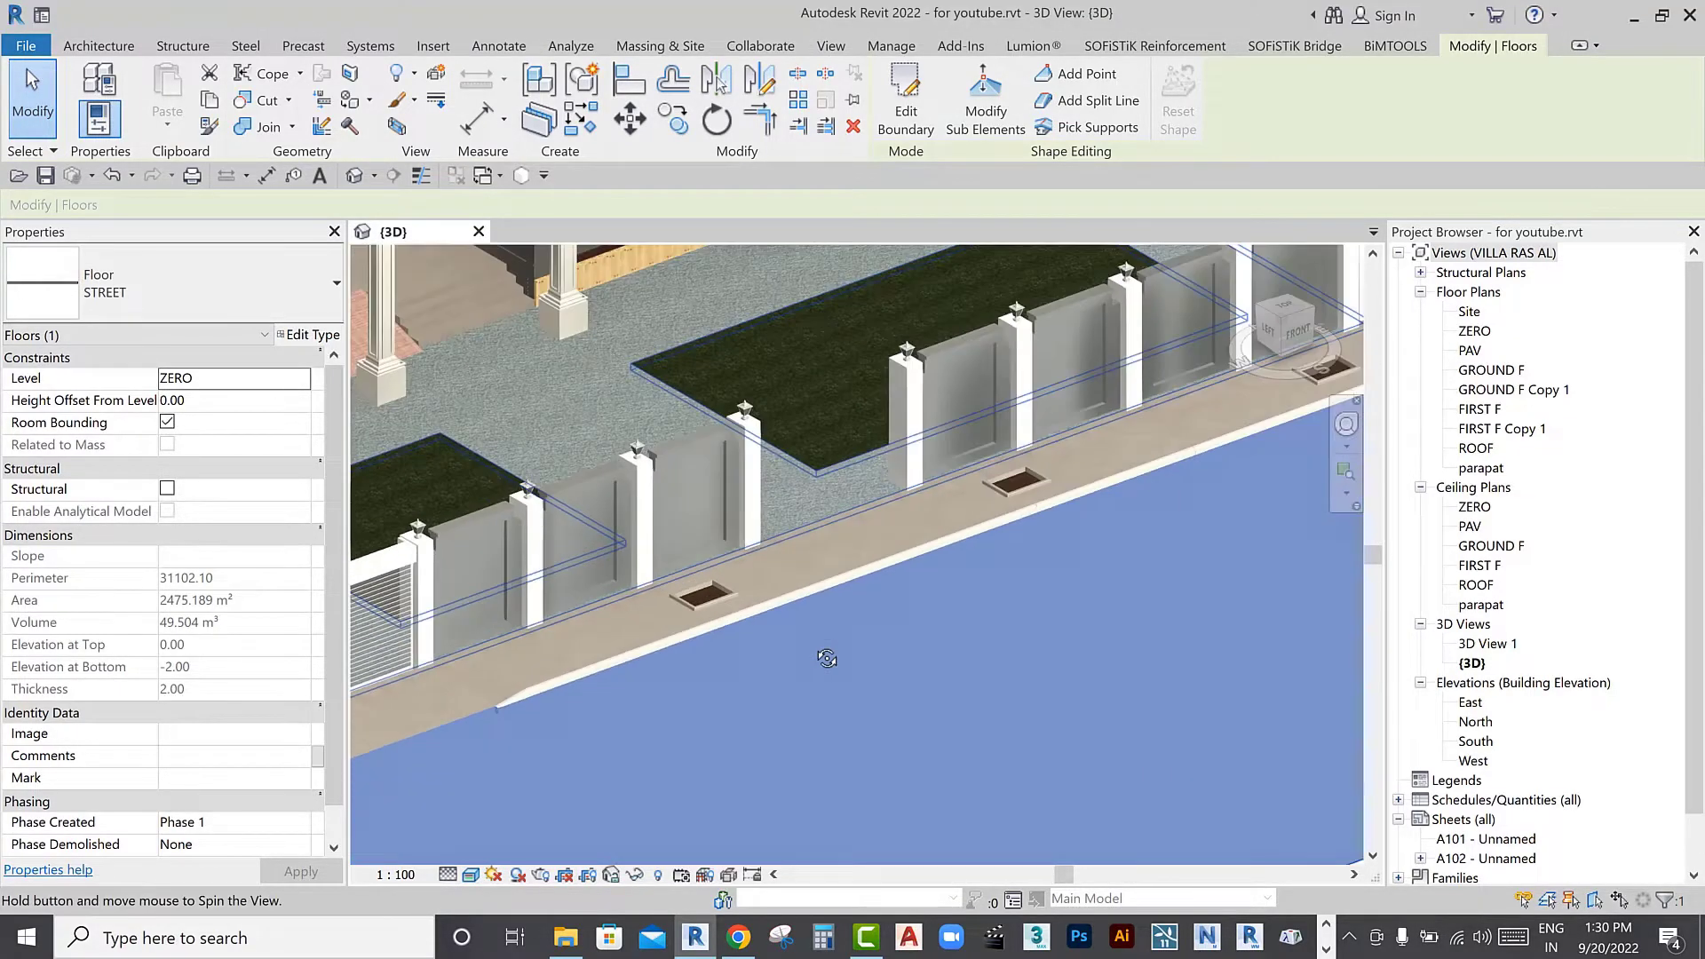
pyautogui.scroll(2, 571, 545)
pyautogui.scroll(-3, 571, 544)
pyautogui.scroll(-3, 715, 586)
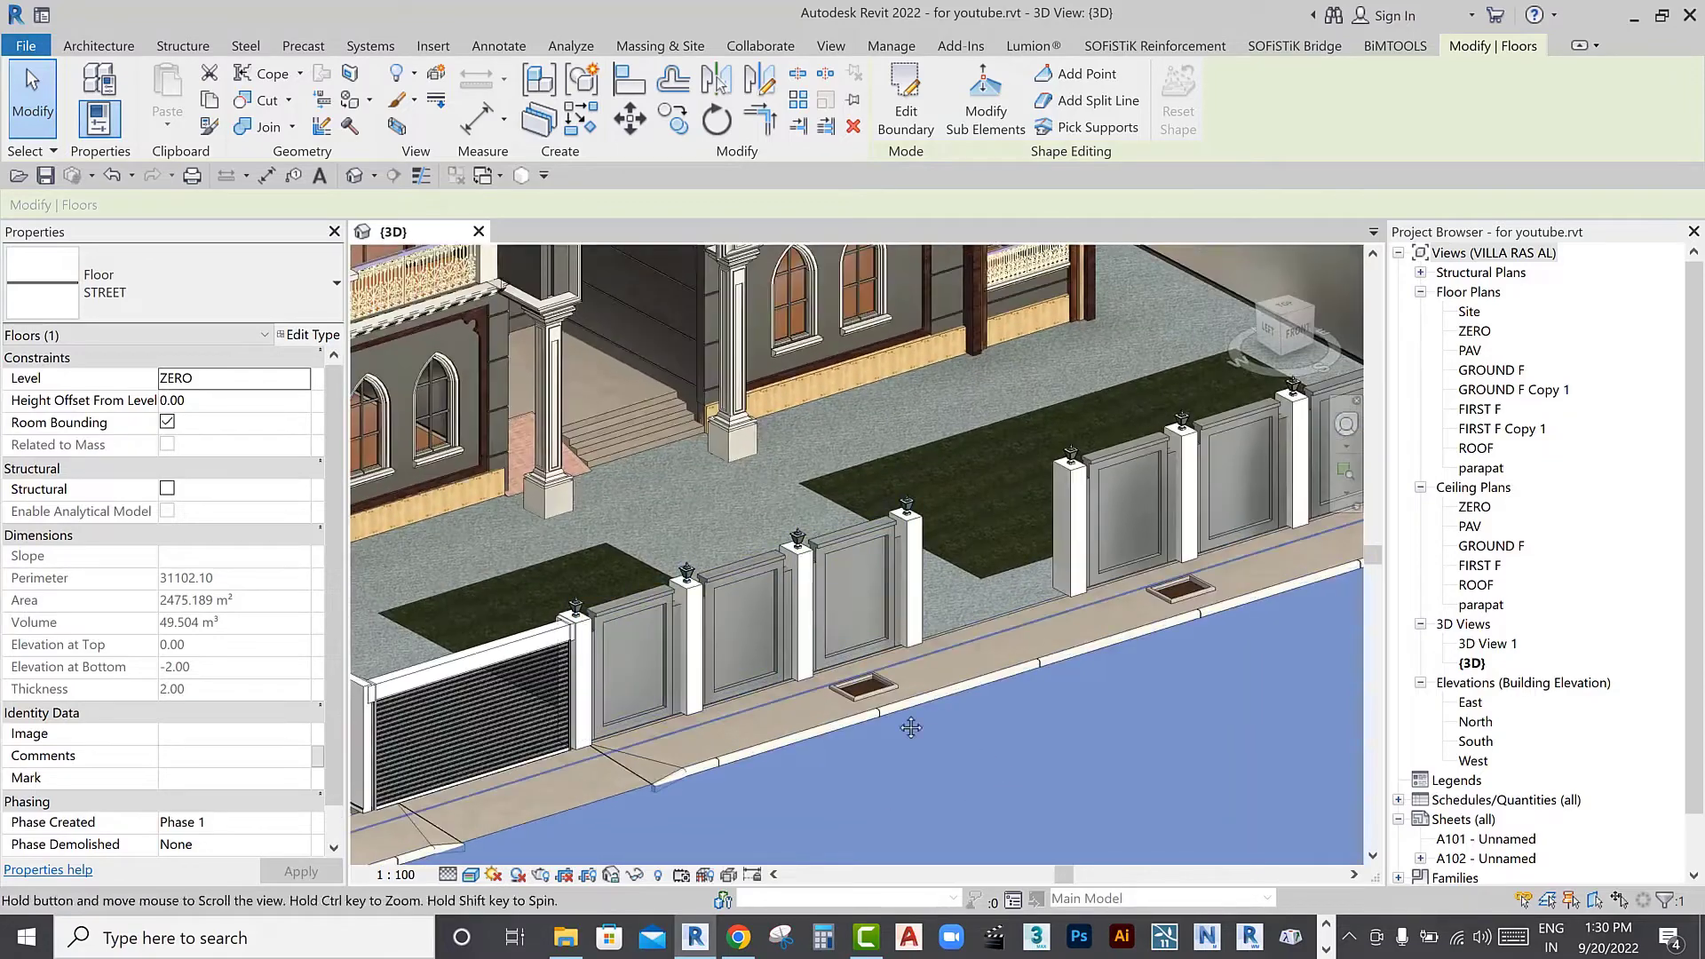
pyautogui.moveTo(782, 639); pyautogui.dragTo(865, 682, button='middle')
pyautogui.scroll(3, 865, 682)
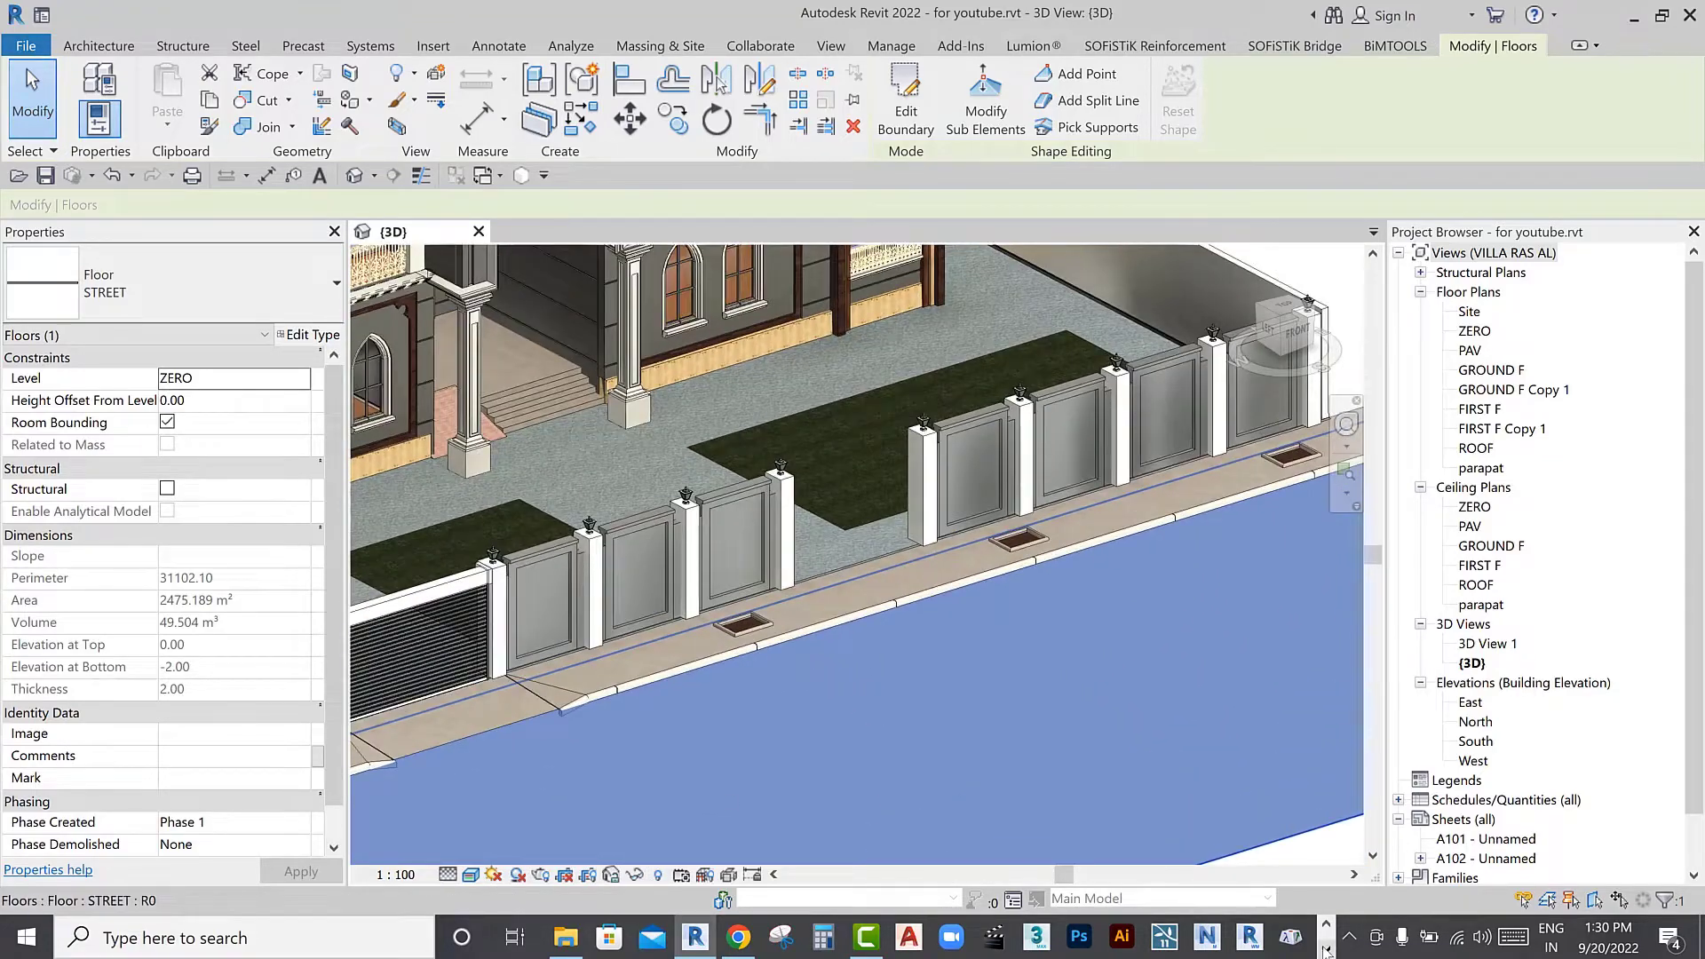
pyautogui.click(1326, 948)
pyautogui.click(571, 937)
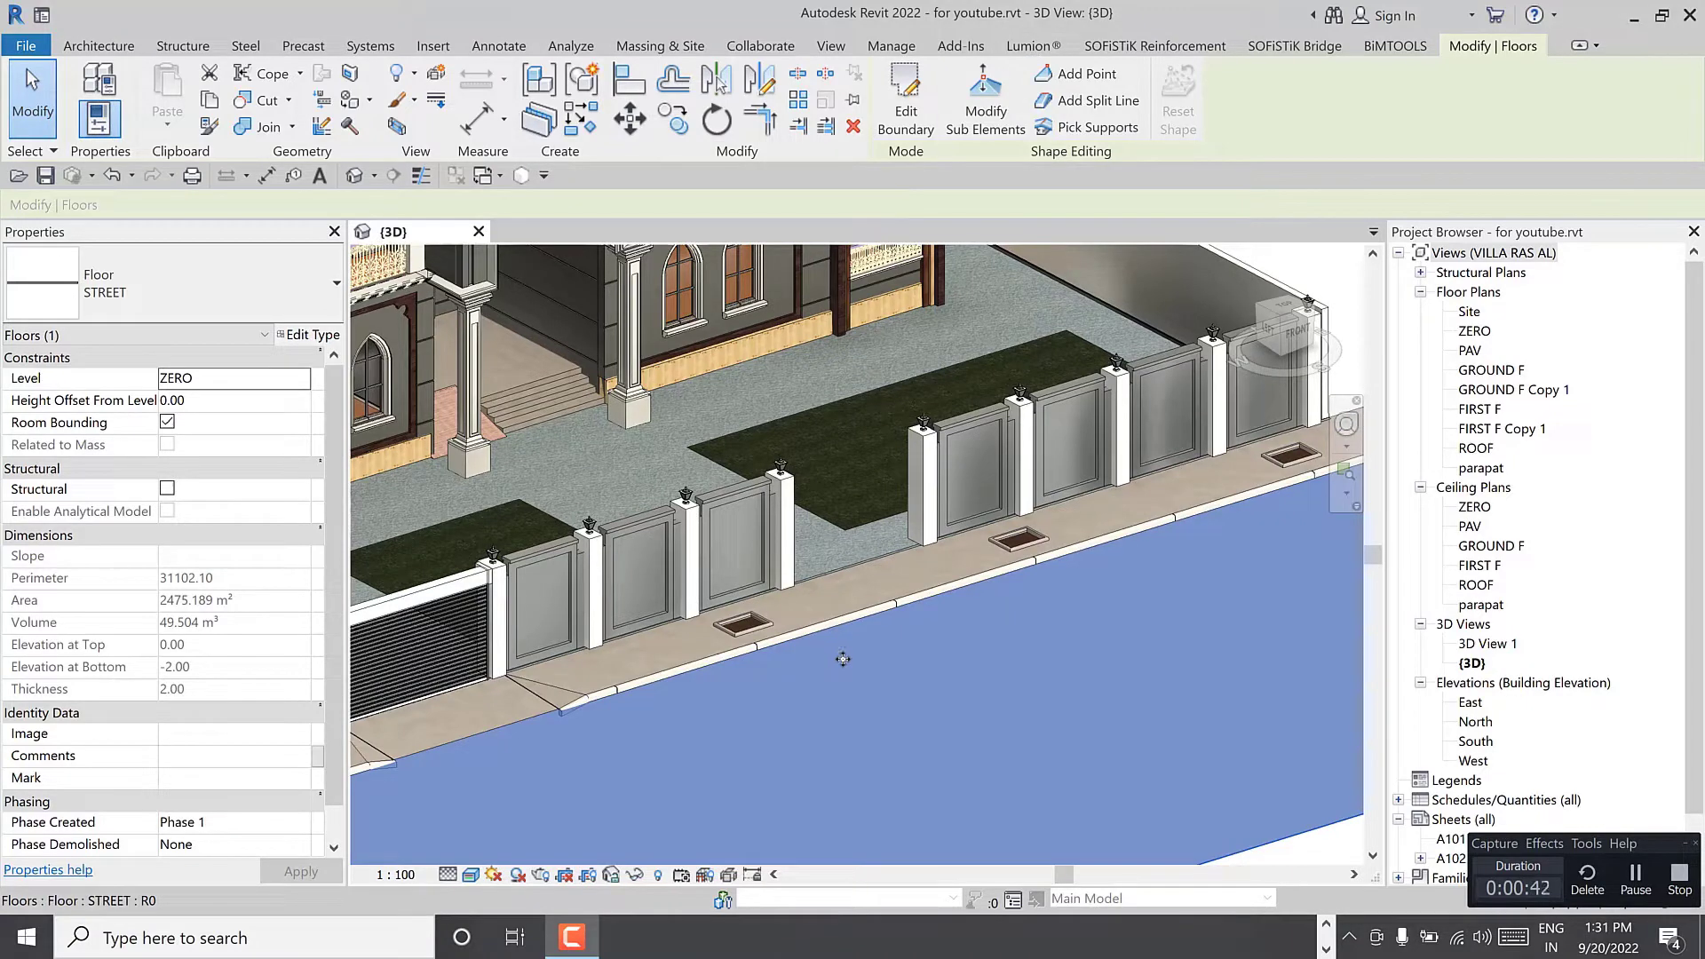
pyautogui.press('Escape')
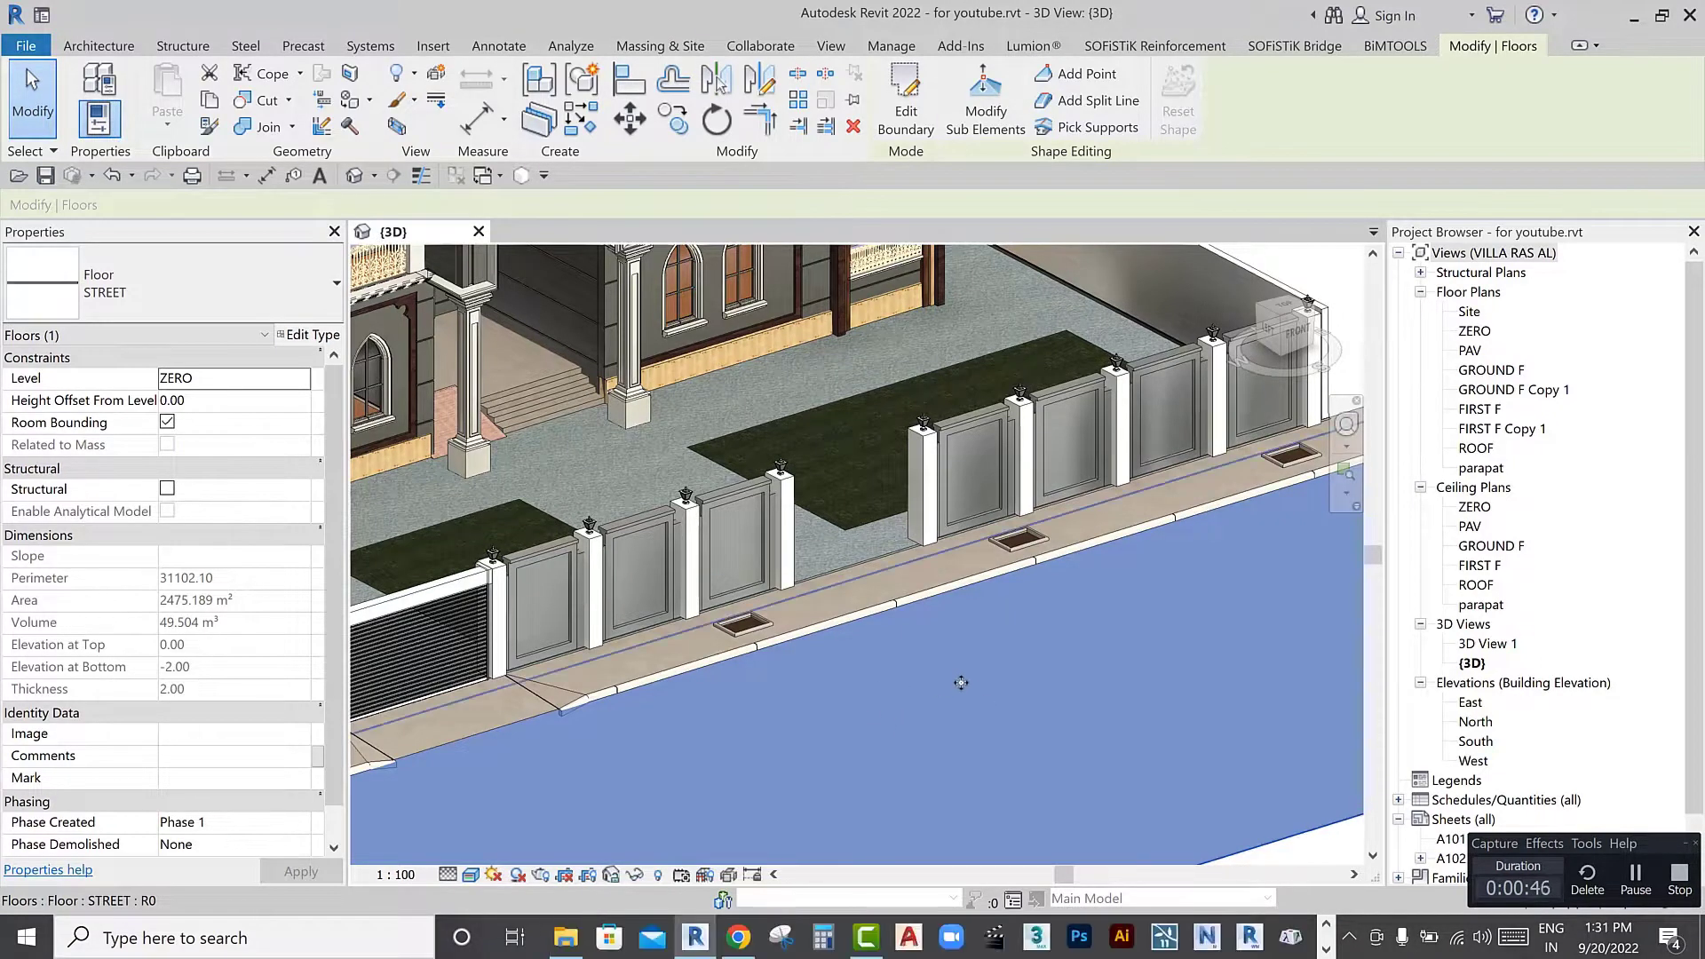
pyautogui.scroll(-5, 1069, 760)
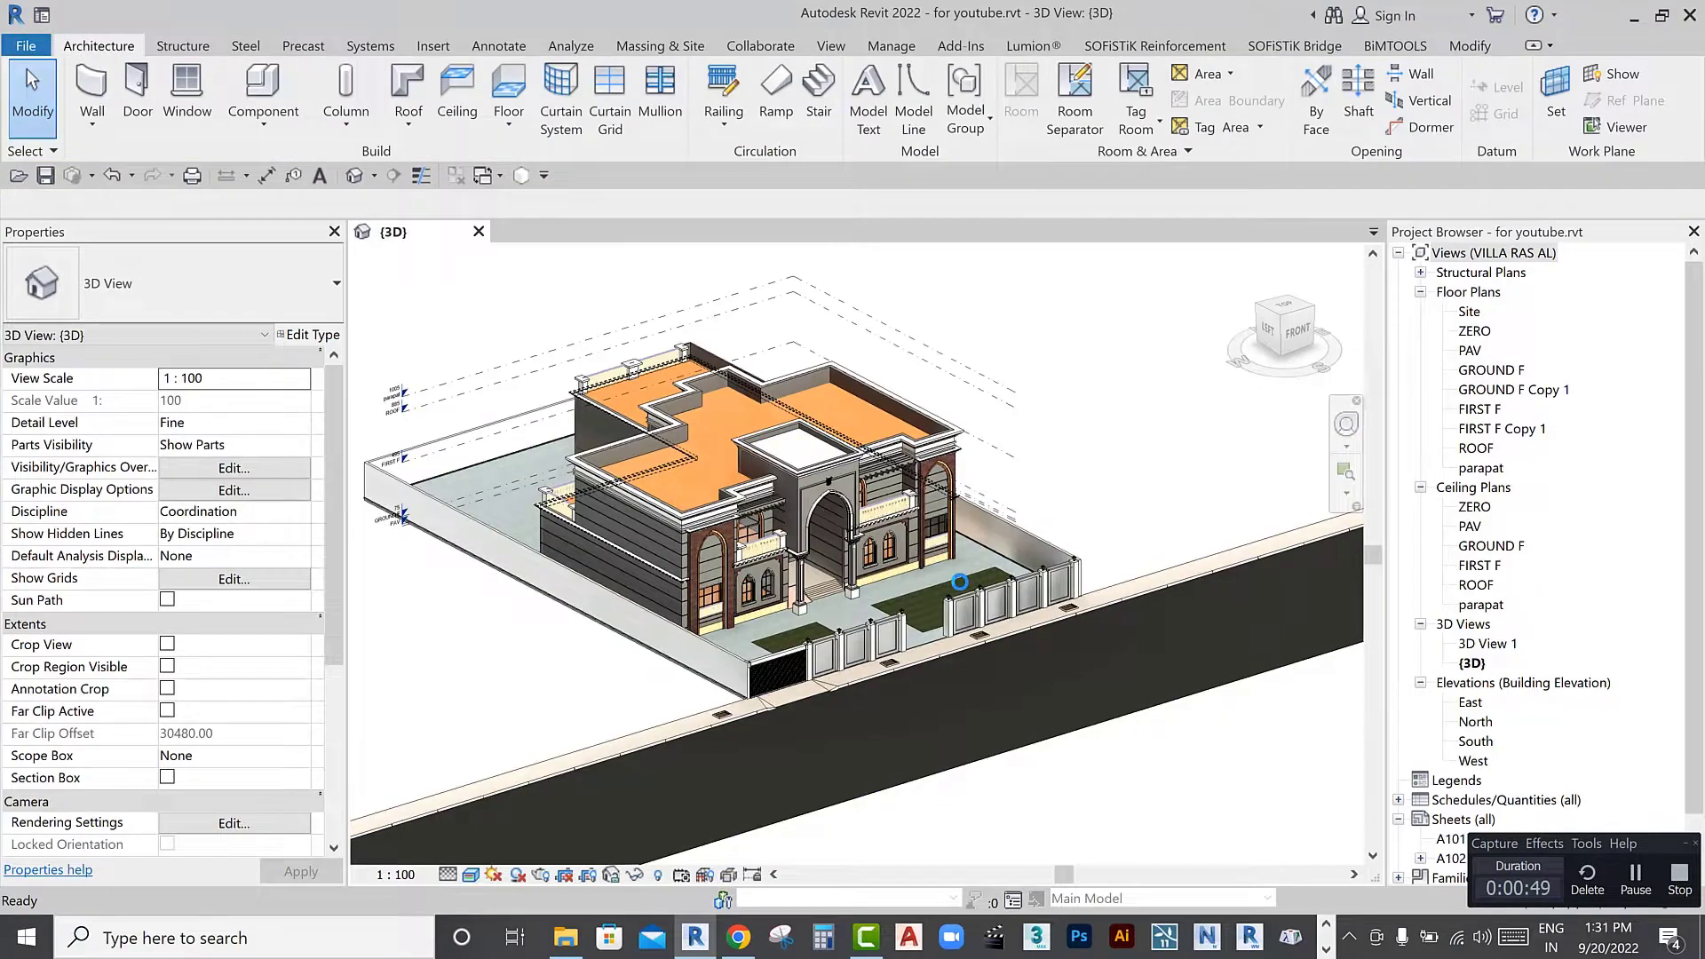
pyautogui.scroll(2, 986, 658)
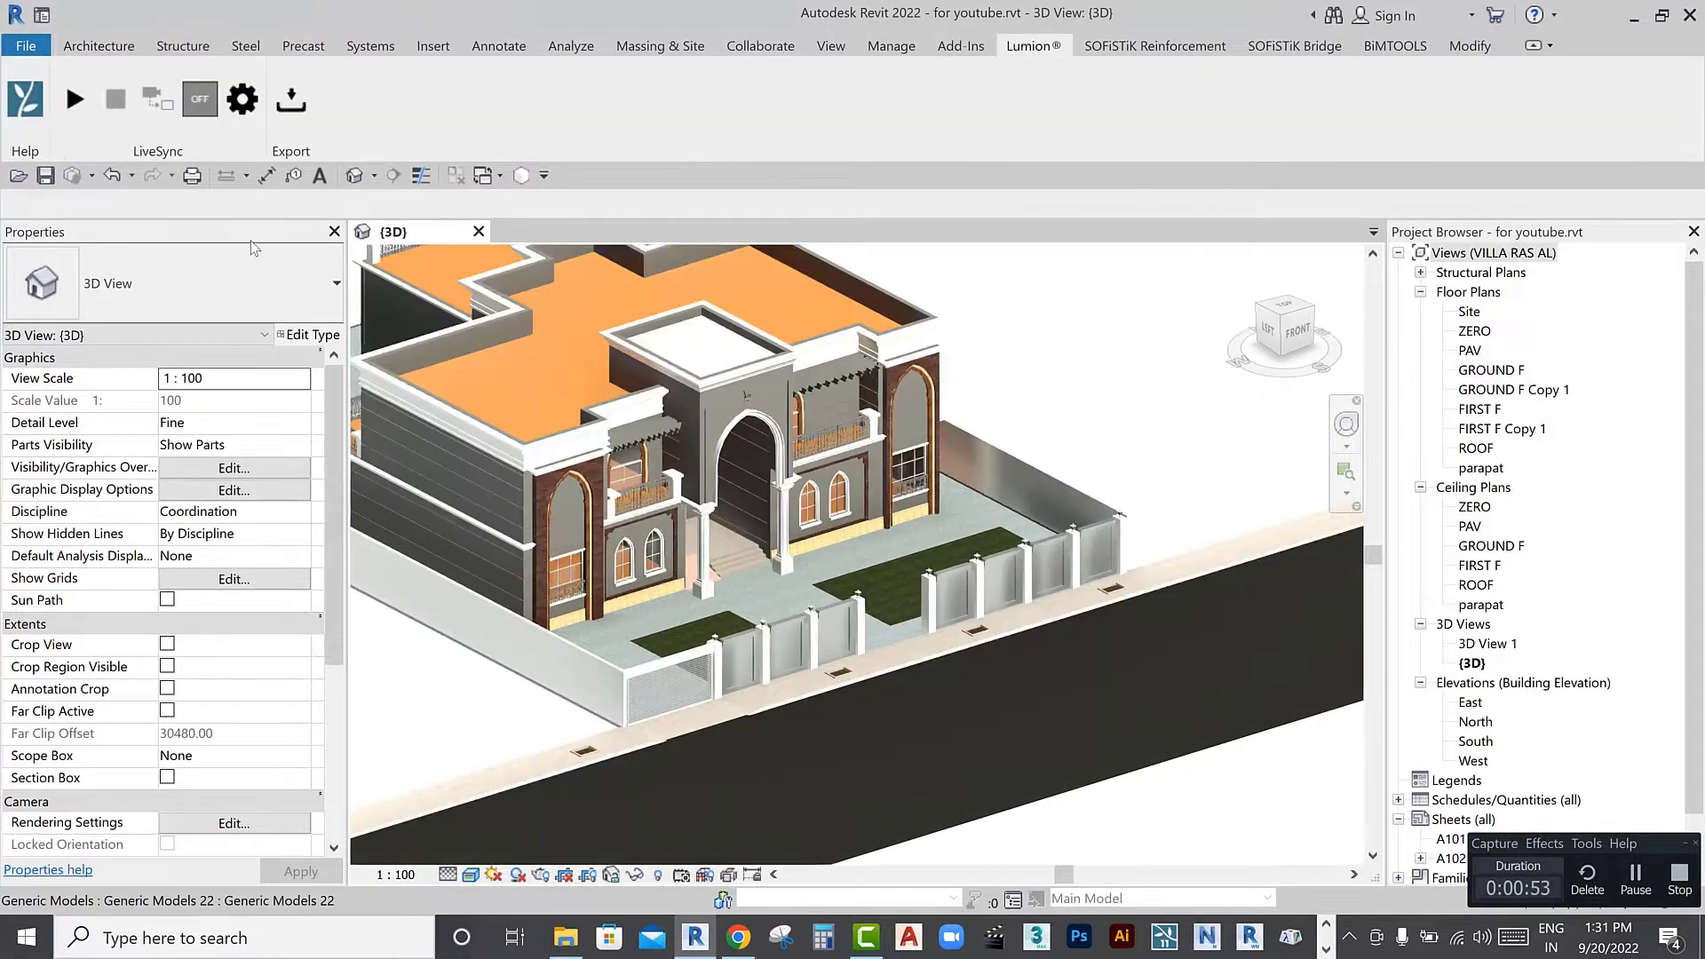
# Export the model for Lumion, overwriting for youtube.dae on the Desktop
pyautogui.click(290, 97)
pyautogui.click(310, 456)
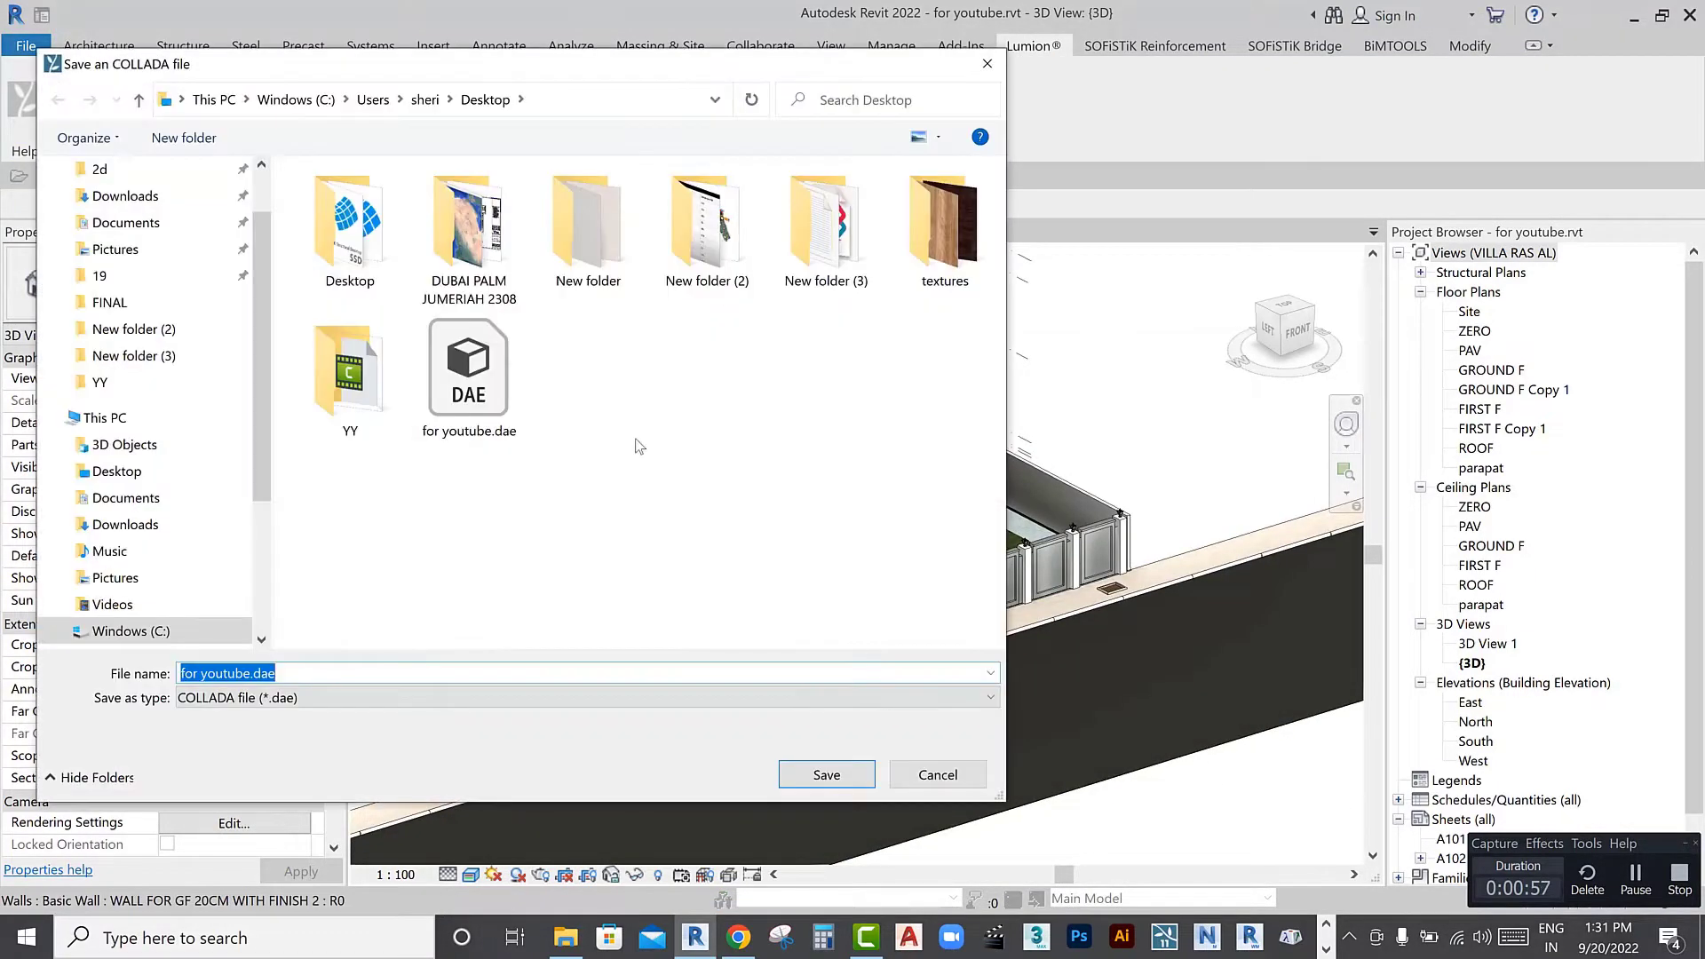
pyautogui.click(825, 775)
pyautogui.click(903, 472)
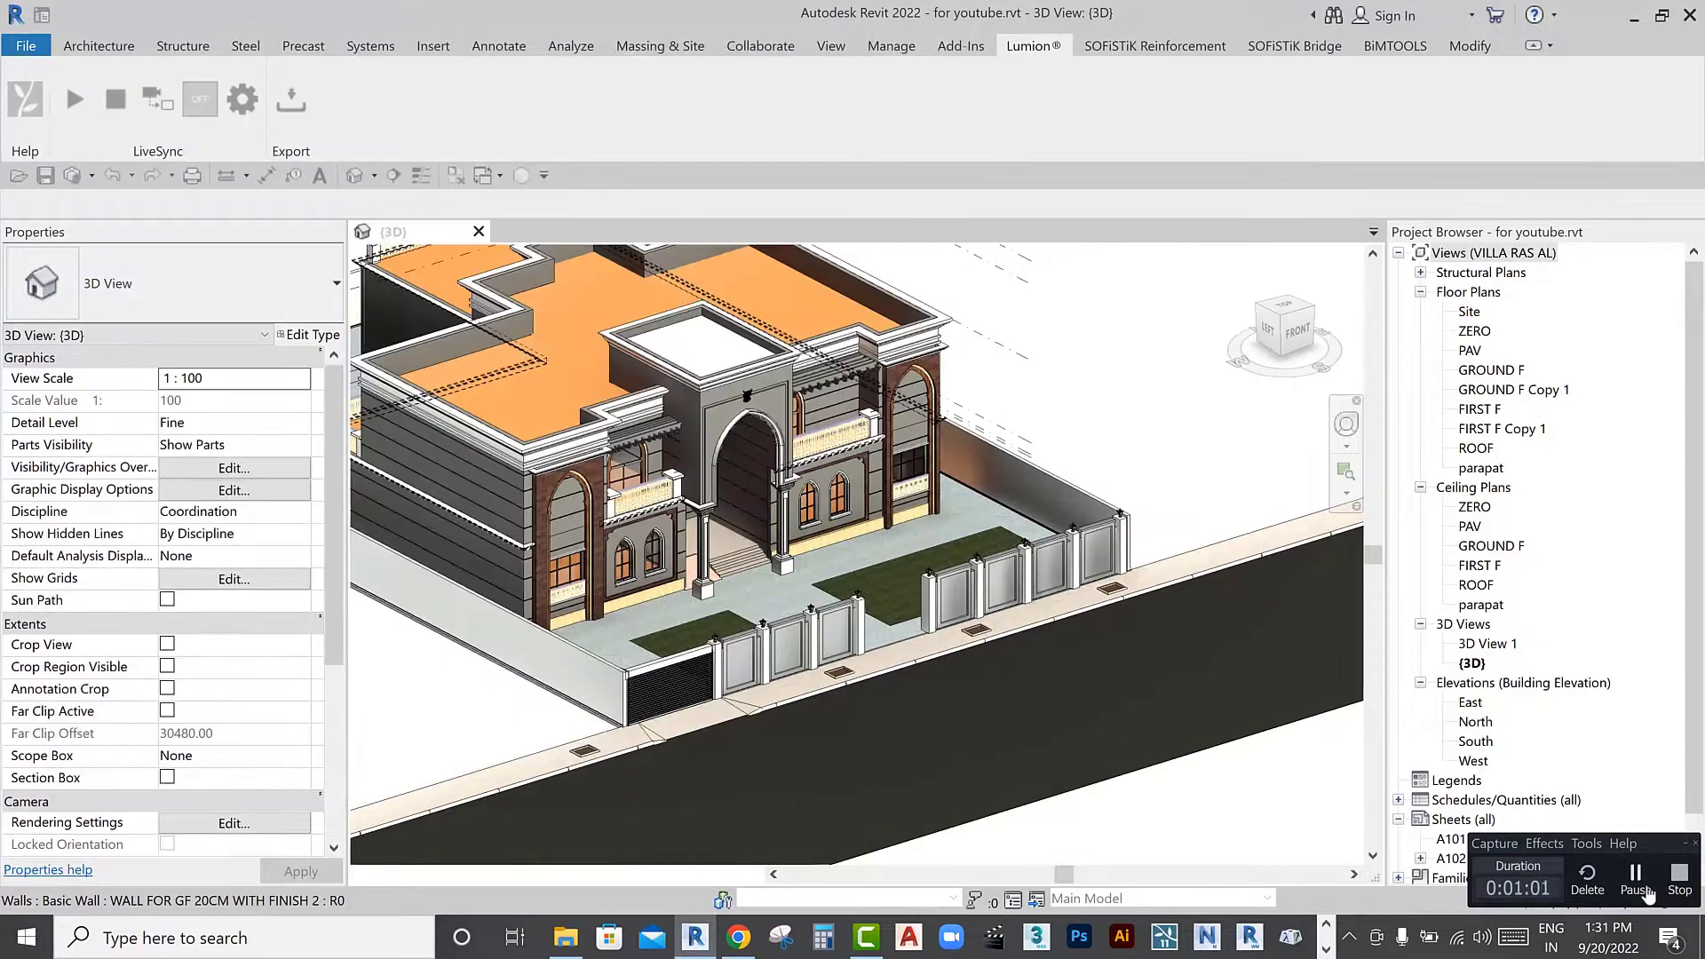
# Restore the saved camera of photo 2 and zoom toward the wall
pyautogui.scroll(-3, 1111, 790)
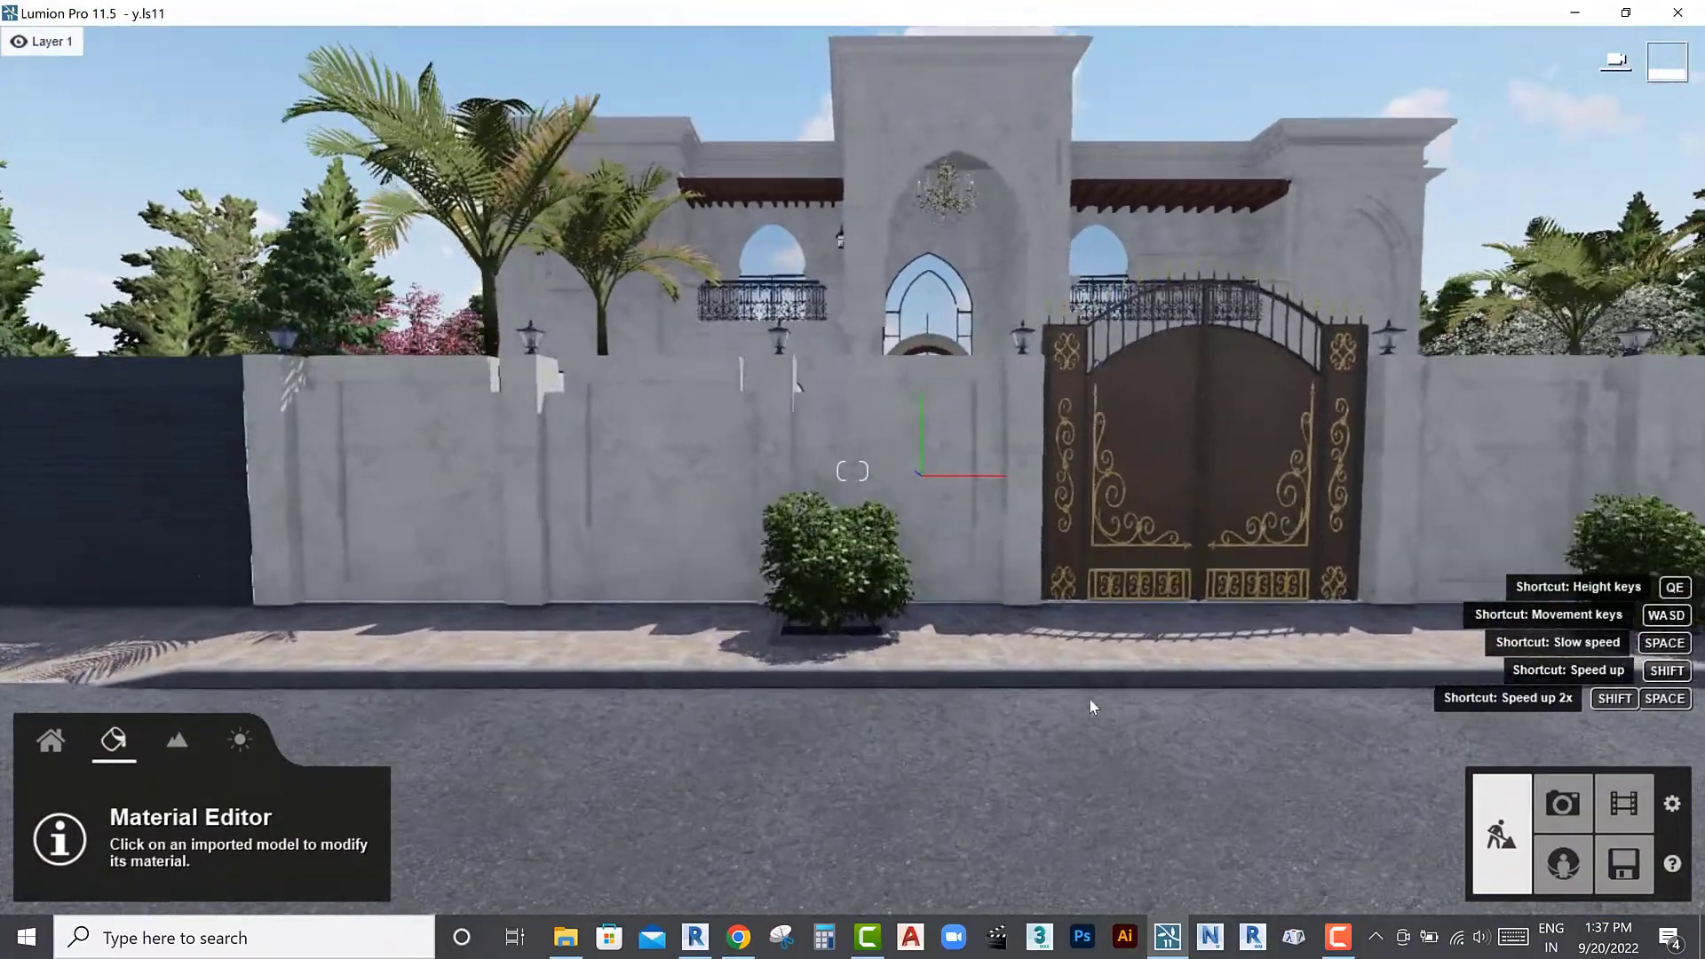
pyautogui.scroll(3, 977, 717)
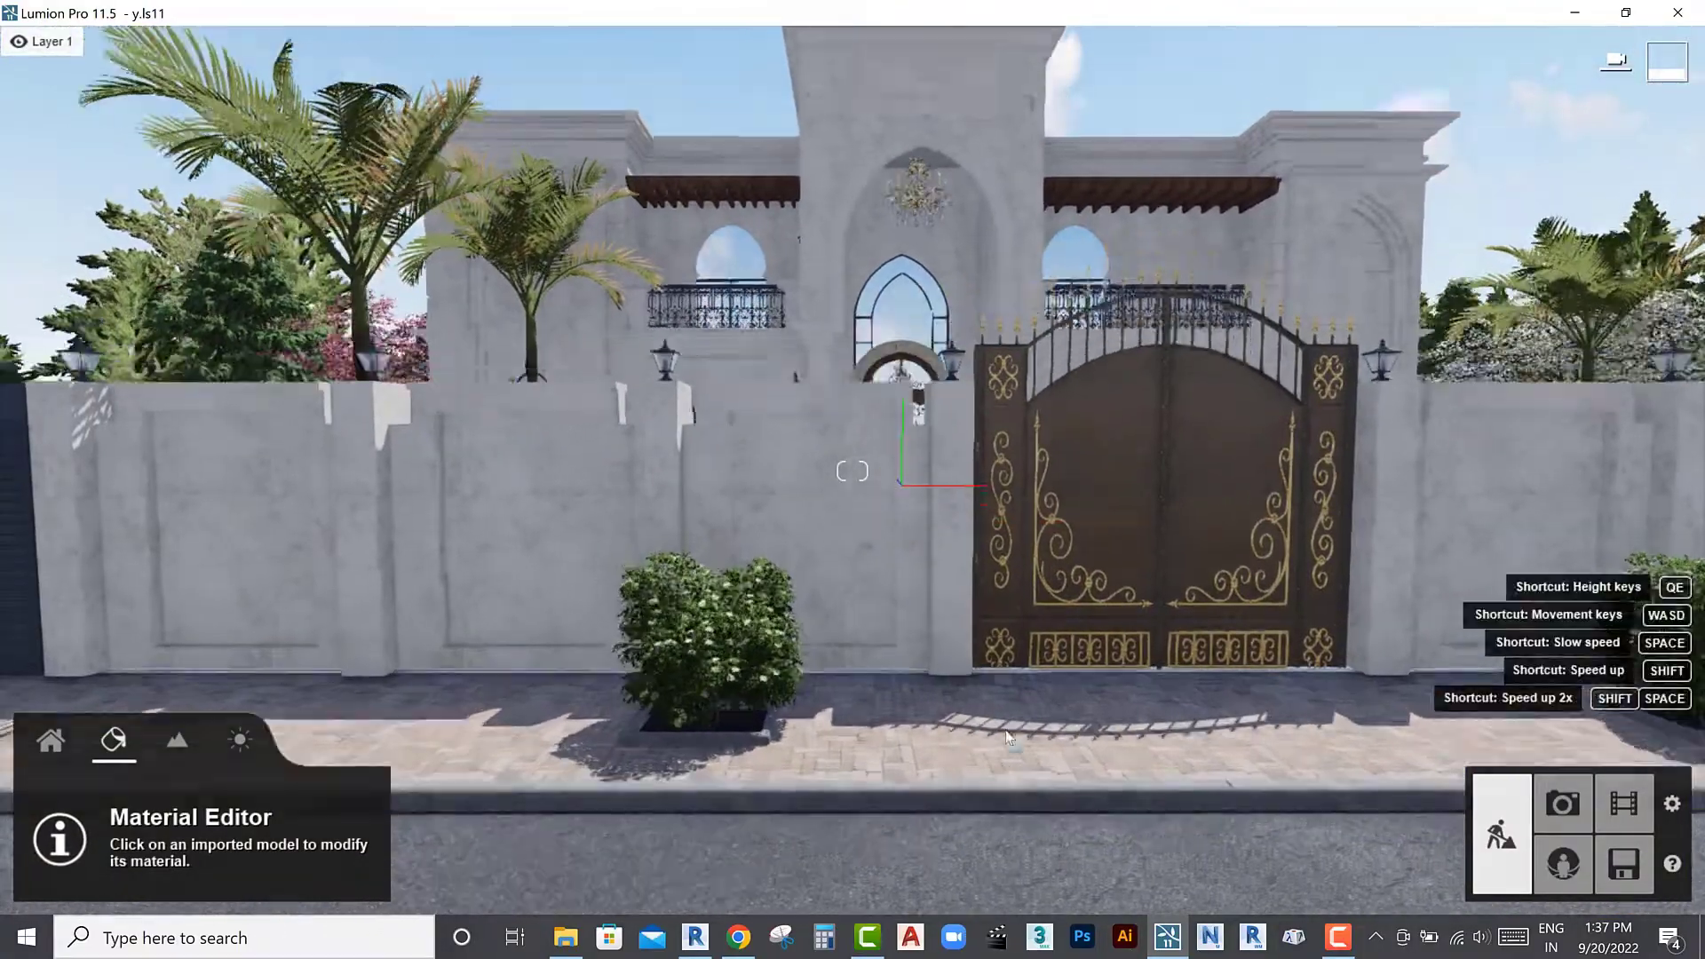
pyautogui.scroll(-2, 957, 765)
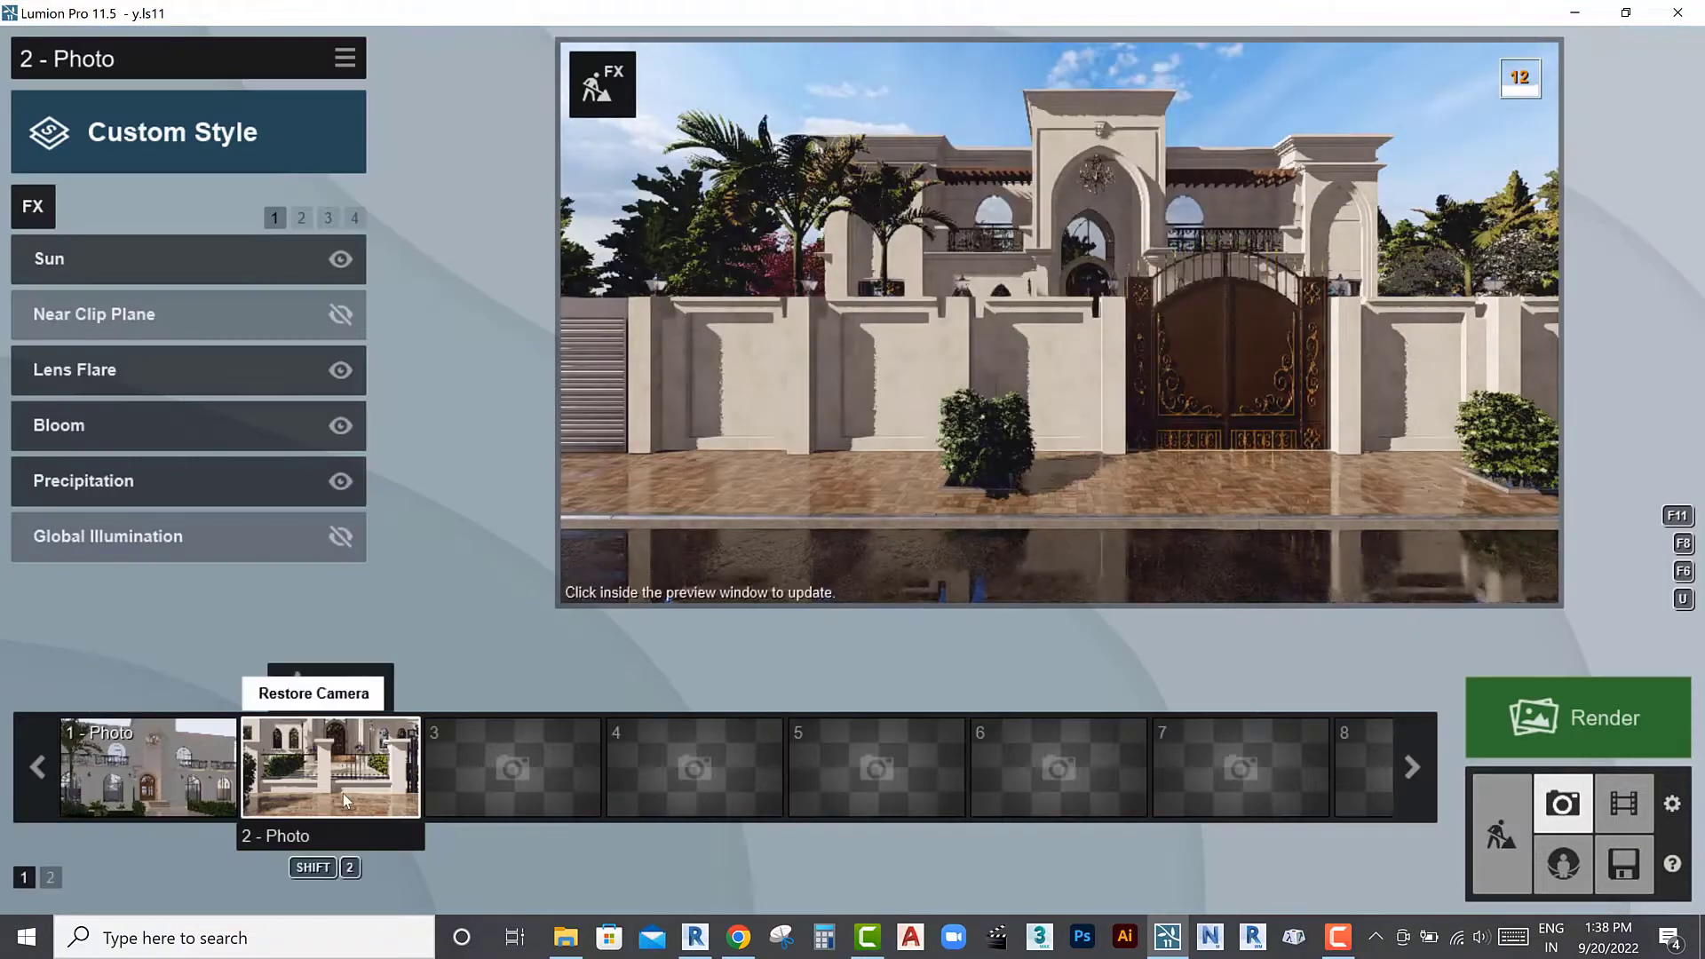
pyautogui.click(342, 792)
pyautogui.scroll(-2, 871, 474)
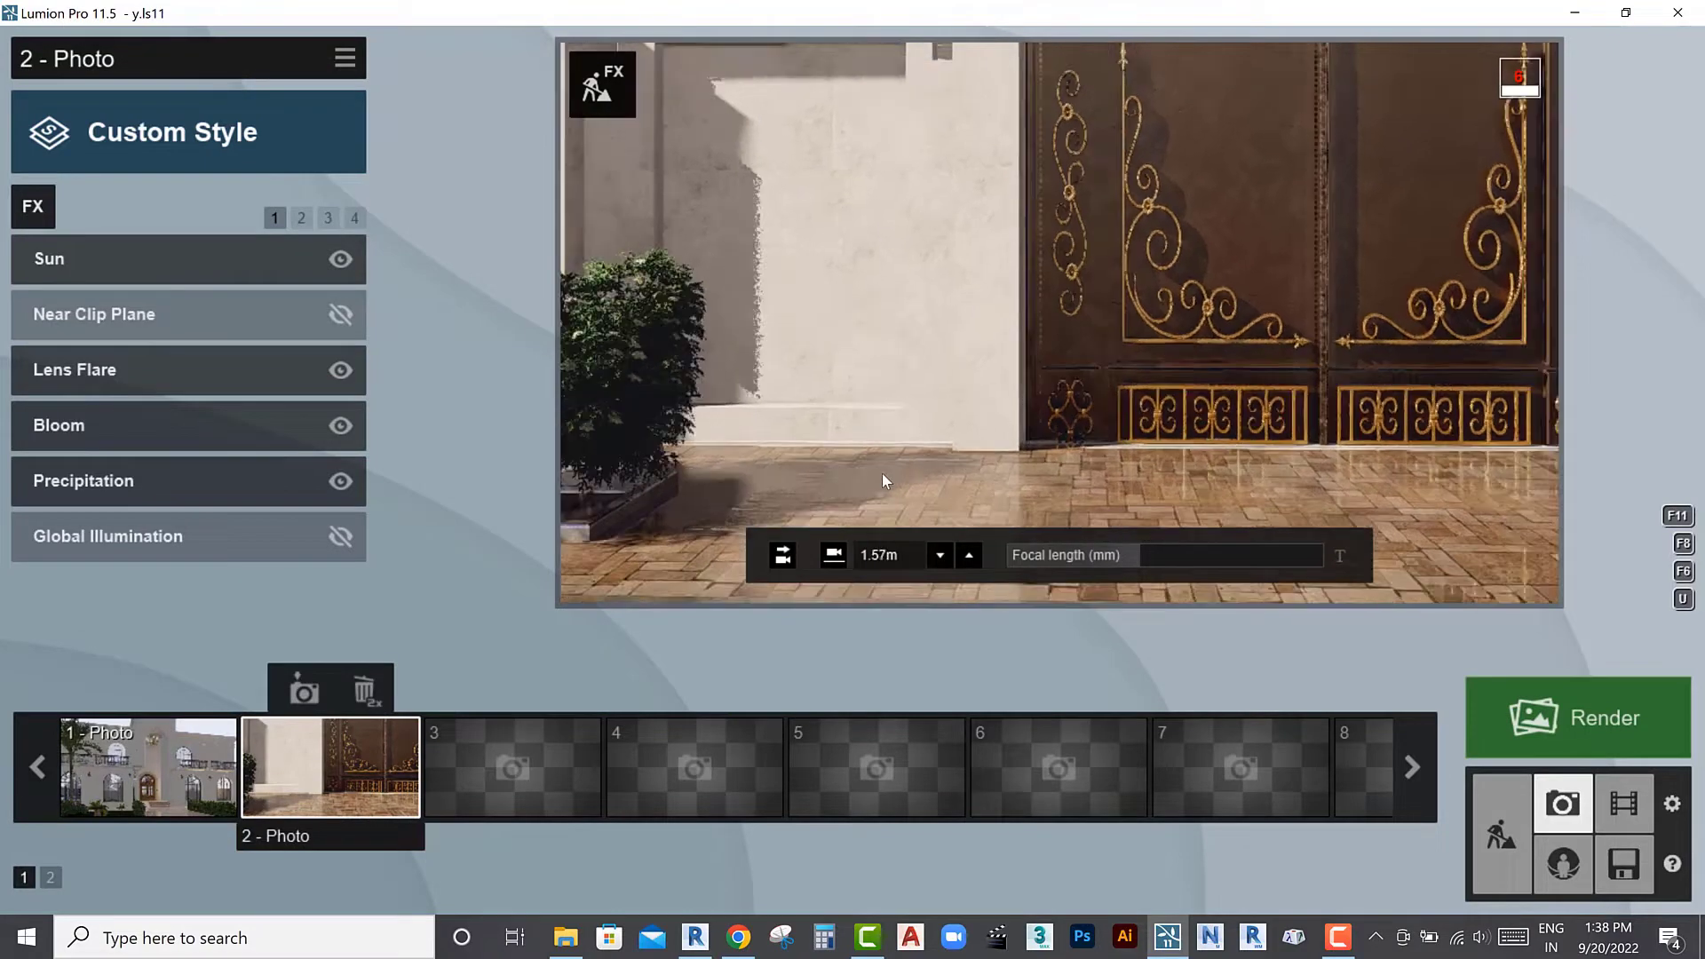
pyautogui.scroll(-2, 884, 473)
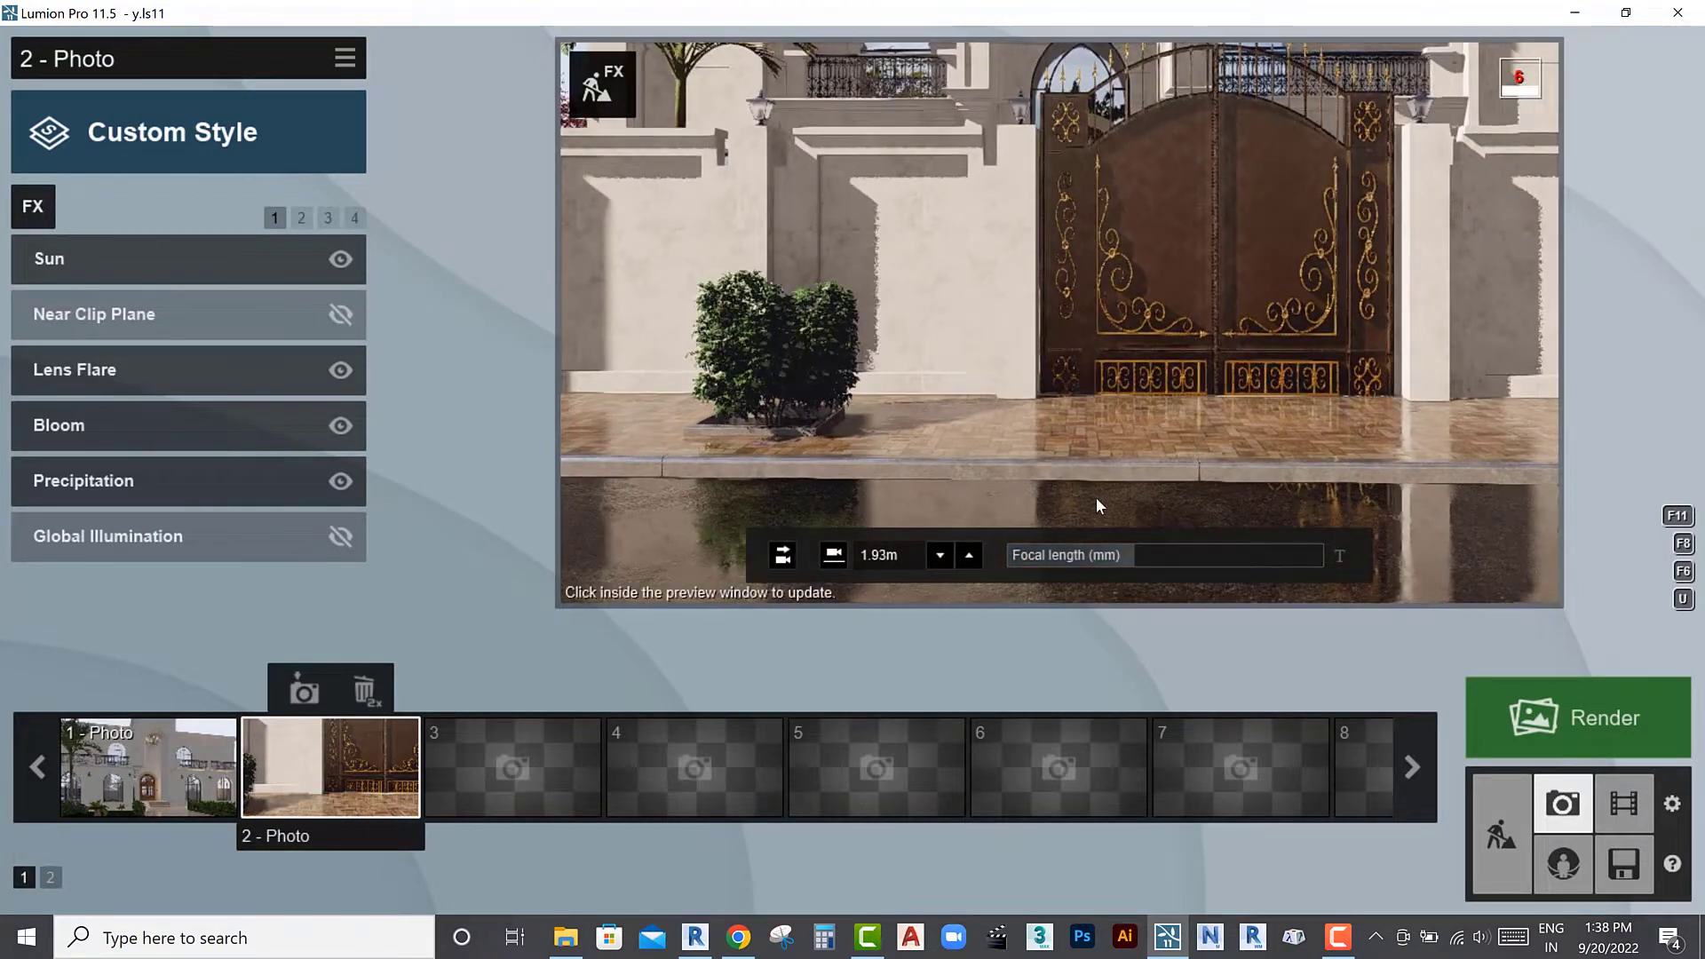
pyautogui.scroll(-3, 1096, 498)
pyautogui.scroll(3, 1095, 496)
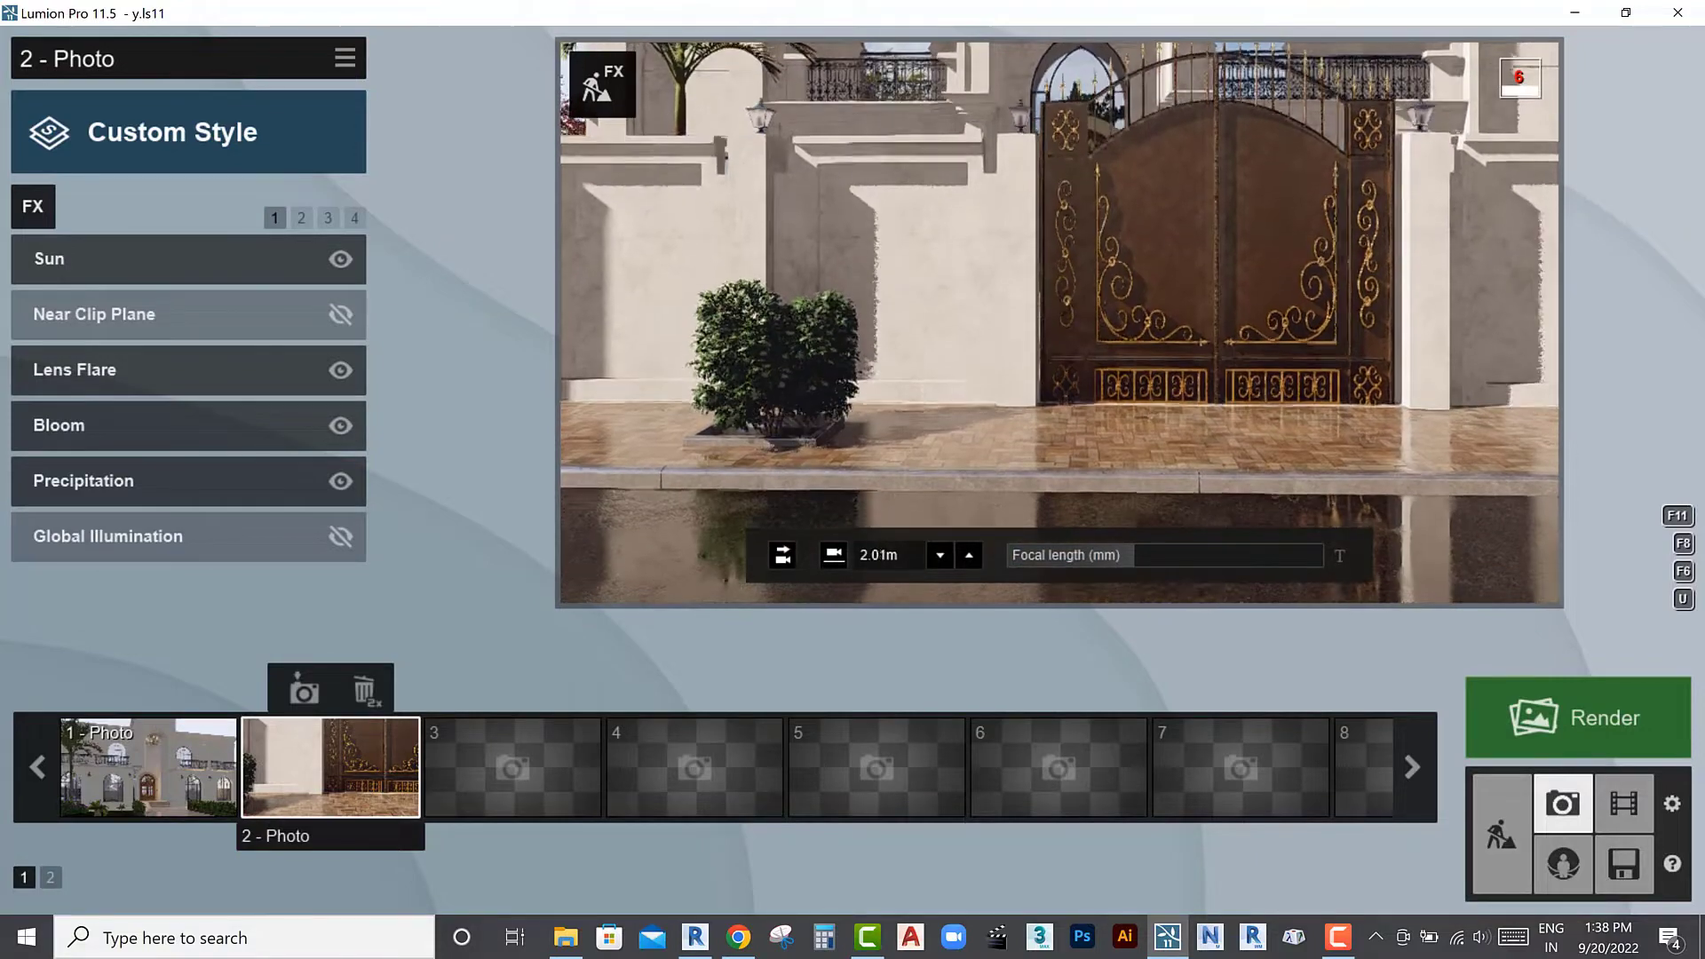
# Raise and pan the camera to frame the white wall, bush and ornate gate
pyautogui.moveTo(1004, 450); pyautogui.dragTo(1060, 449, button='middle')
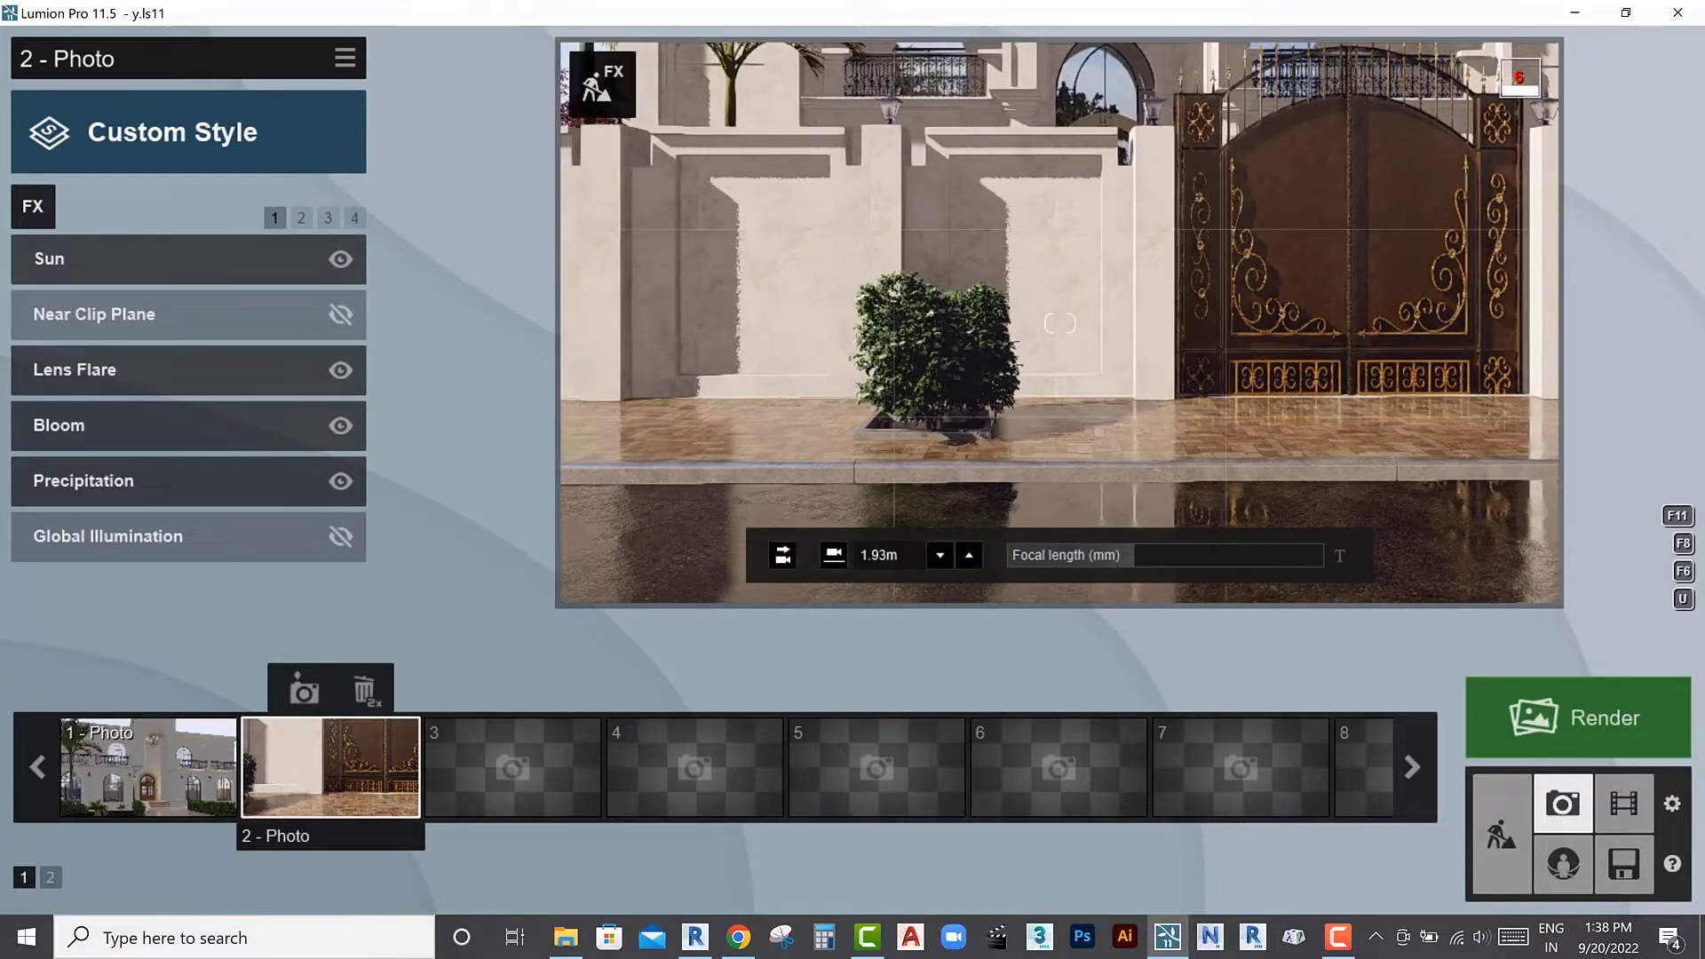
pyautogui.press('q')
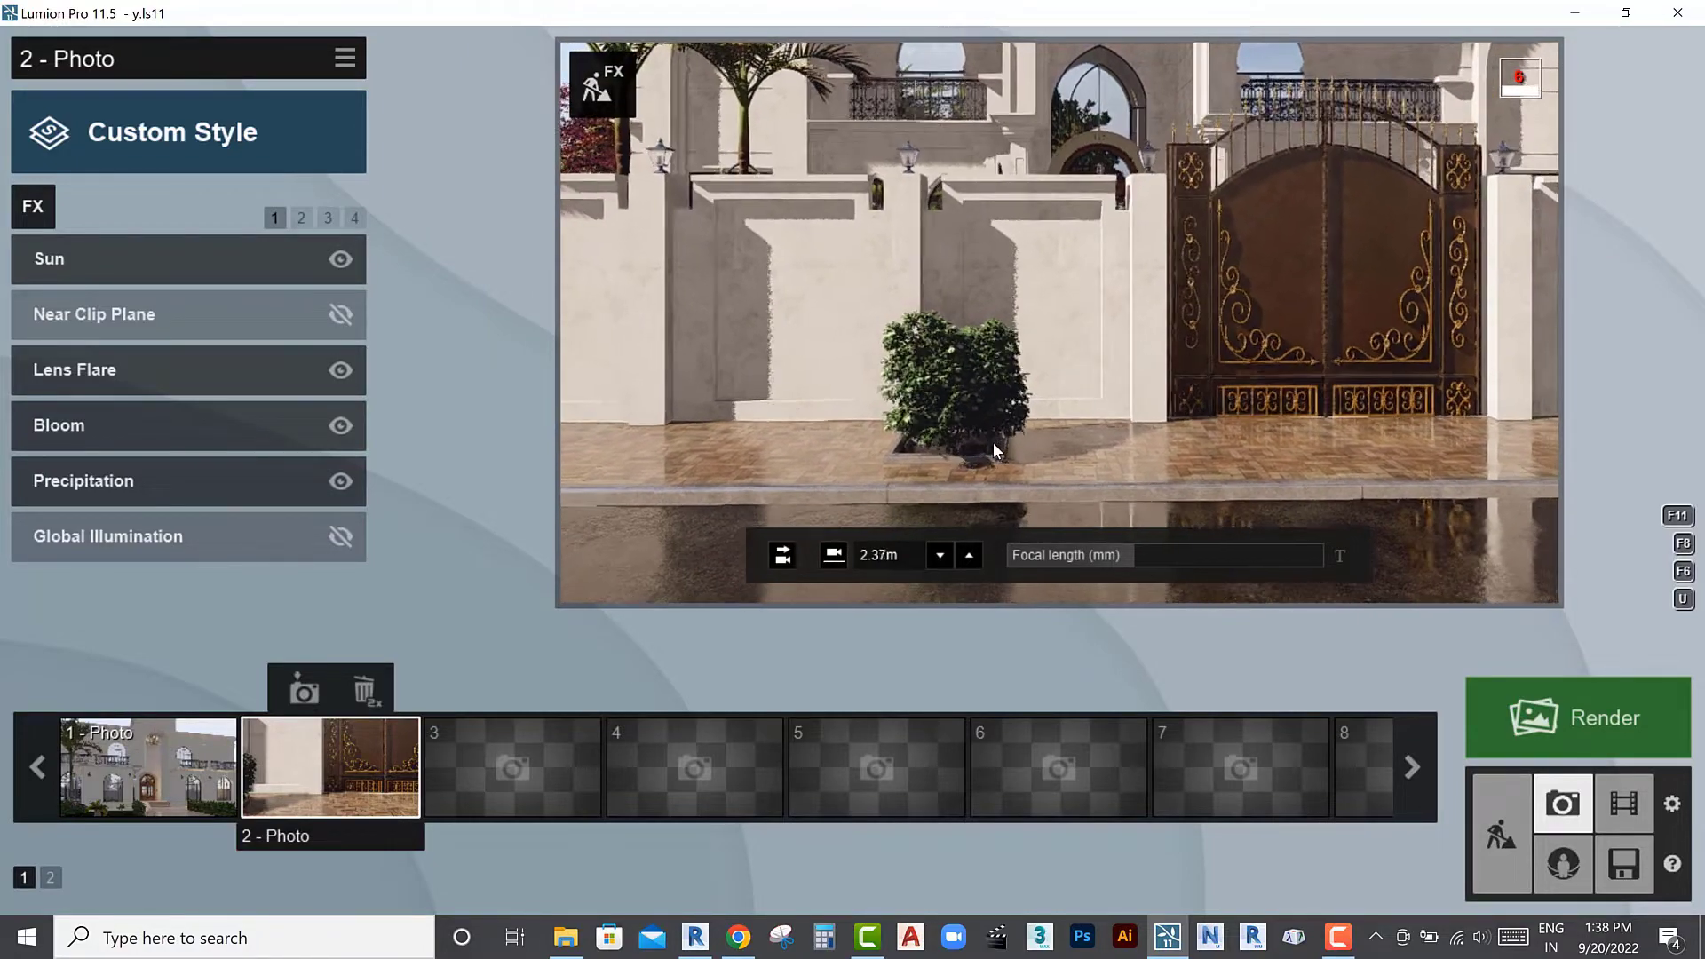
pyautogui.moveTo(993, 442); pyautogui.dragTo(993, 426, button='middle')
pyautogui.moveTo(993, 442); pyautogui.dragTo(959, 442, button='right')
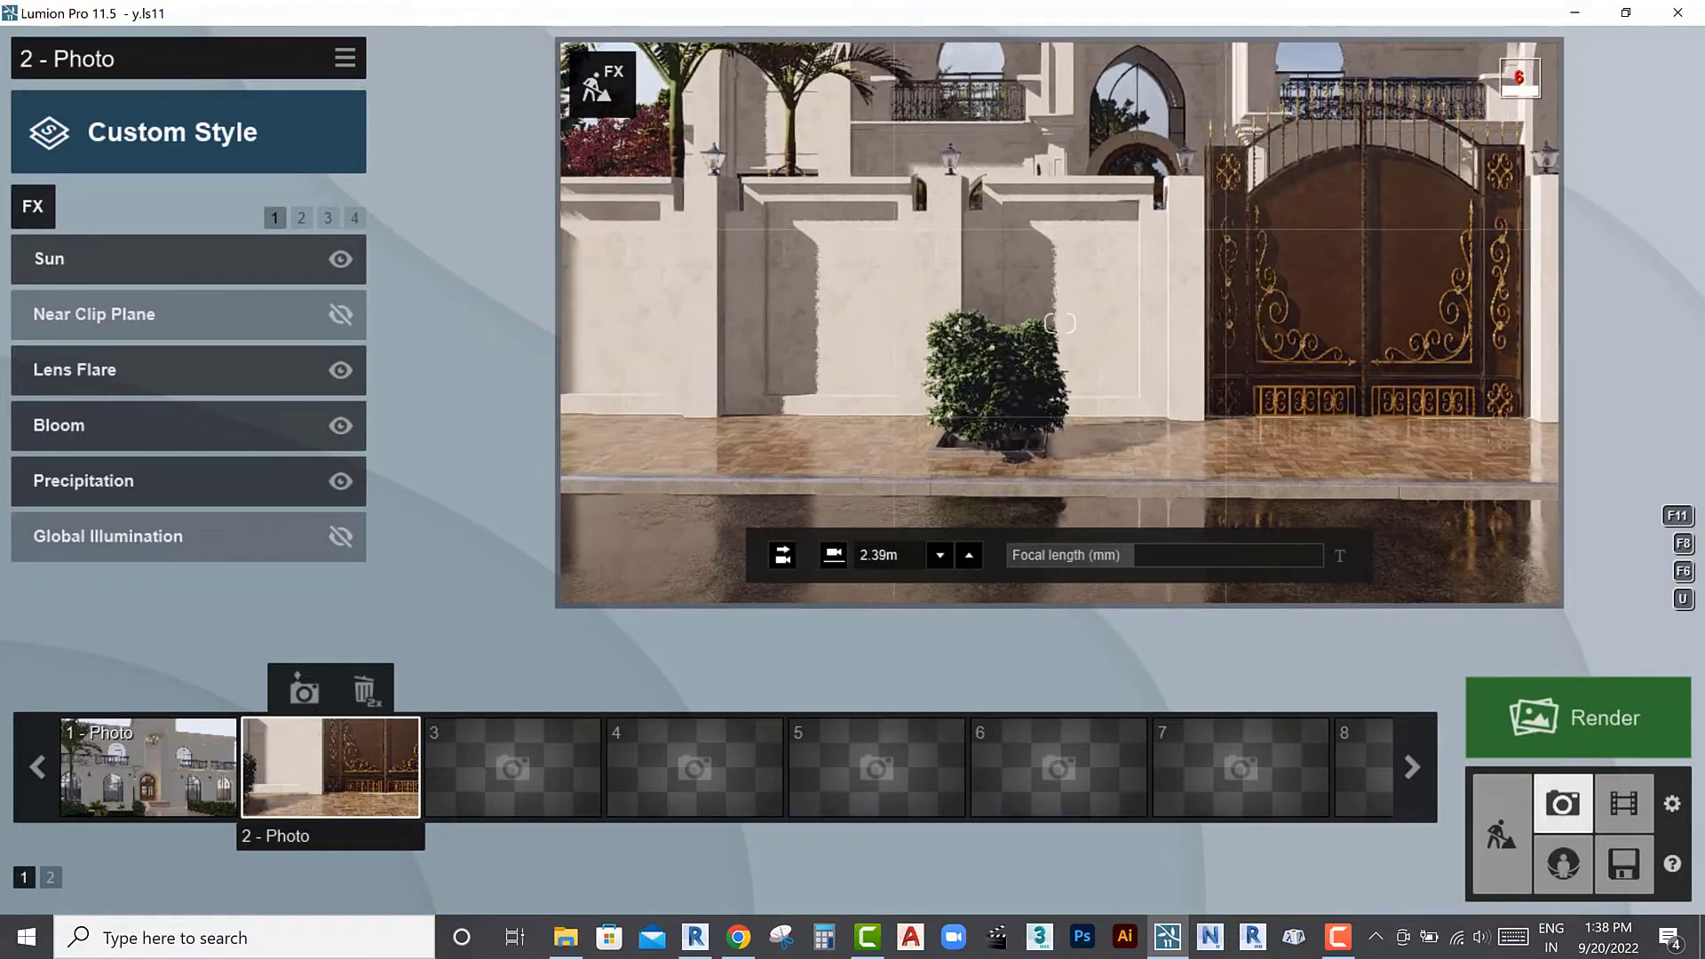
pyautogui.moveTo(1056, 481); pyautogui.dragTo(1044, 482, button='right')
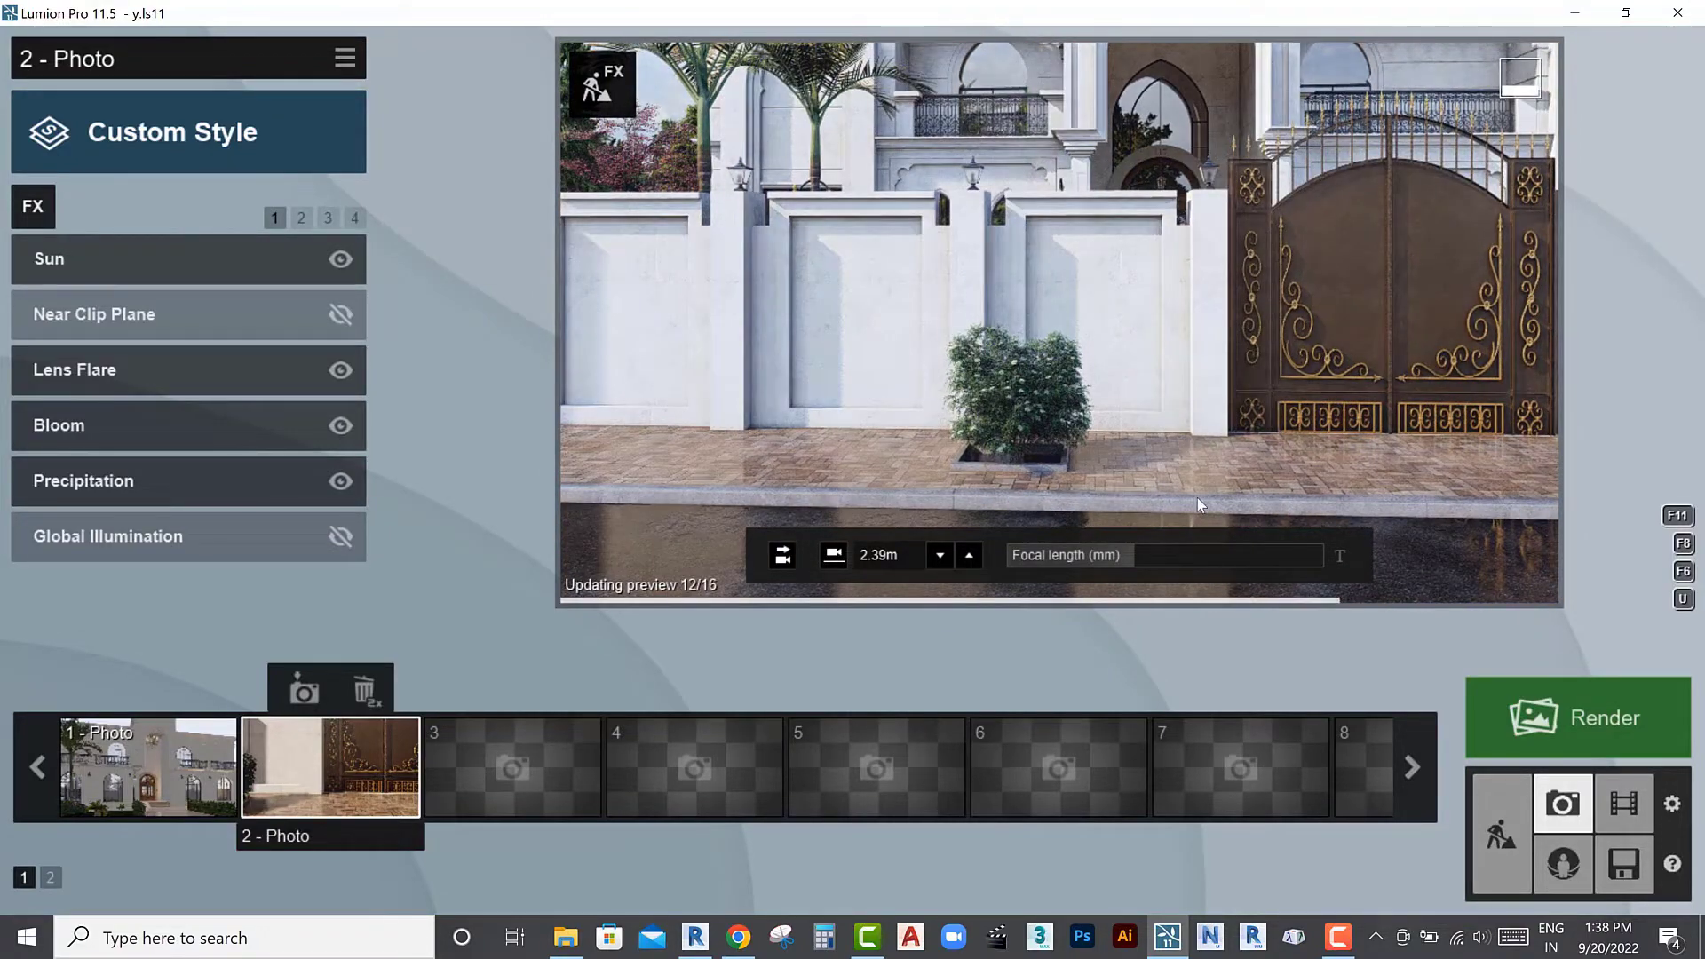
# Render the shot at Print 3840x2160 and save it over R3.jpg on the Desktop
pyautogui.click(1580, 725)
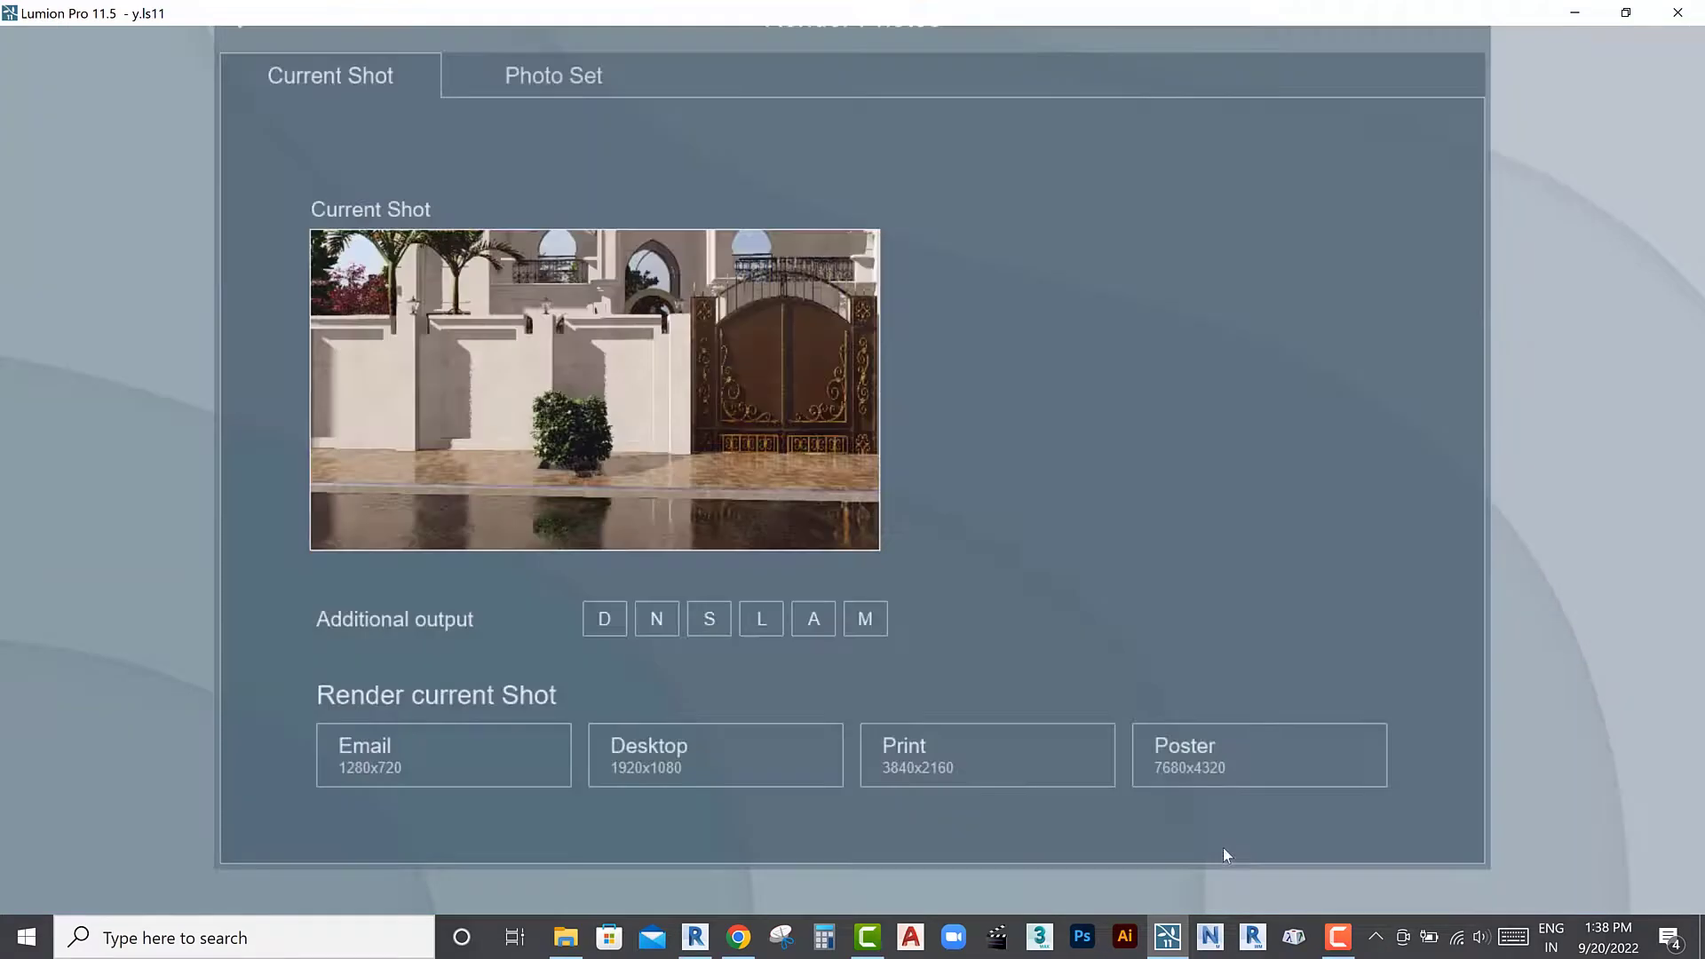
pyautogui.click(943, 737)
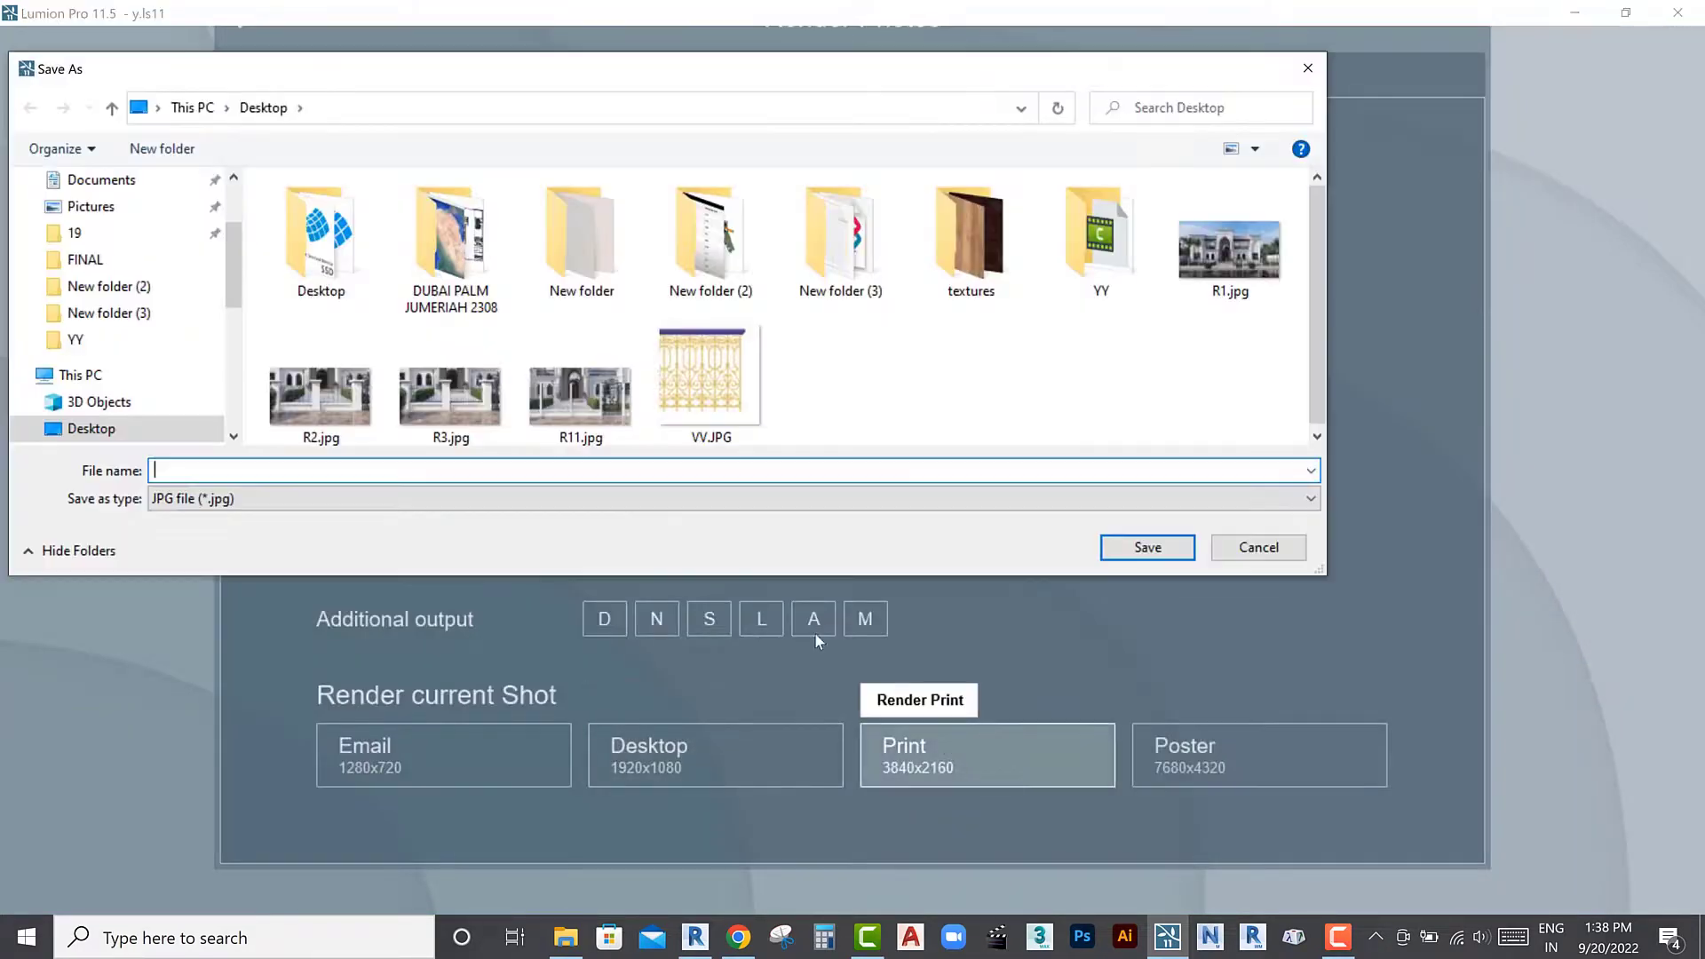
pyautogui.click(504, 415)
pyautogui.doubleClick(167, 470)
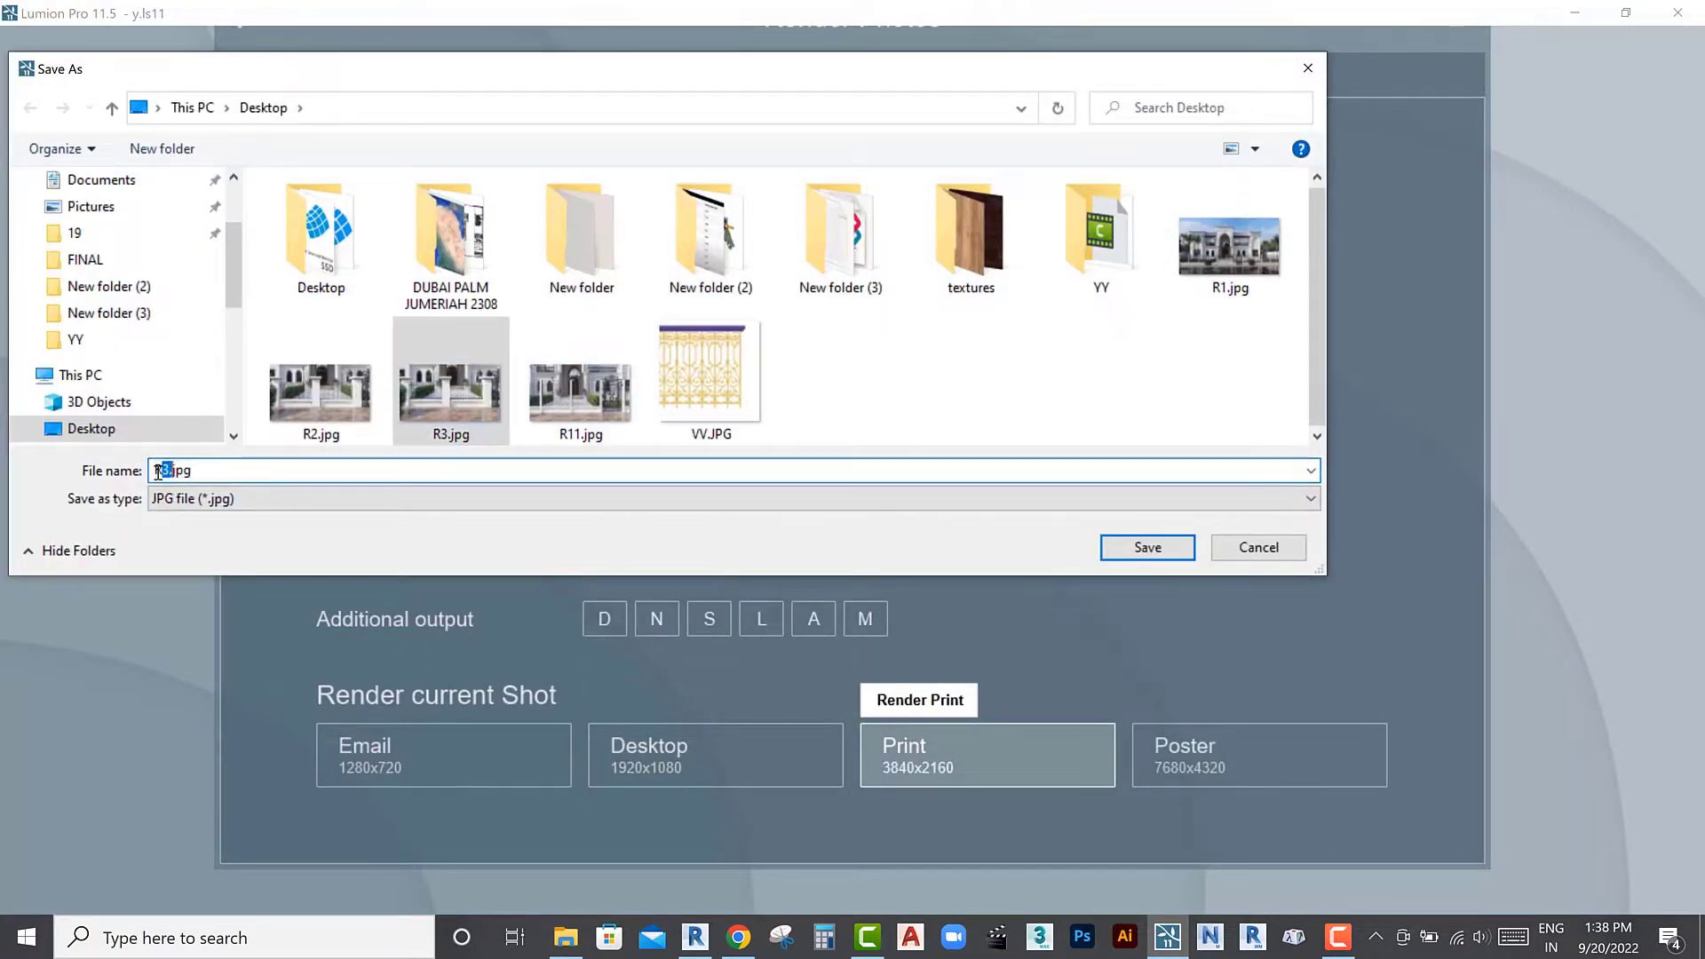
pyautogui.click(1121, 554)
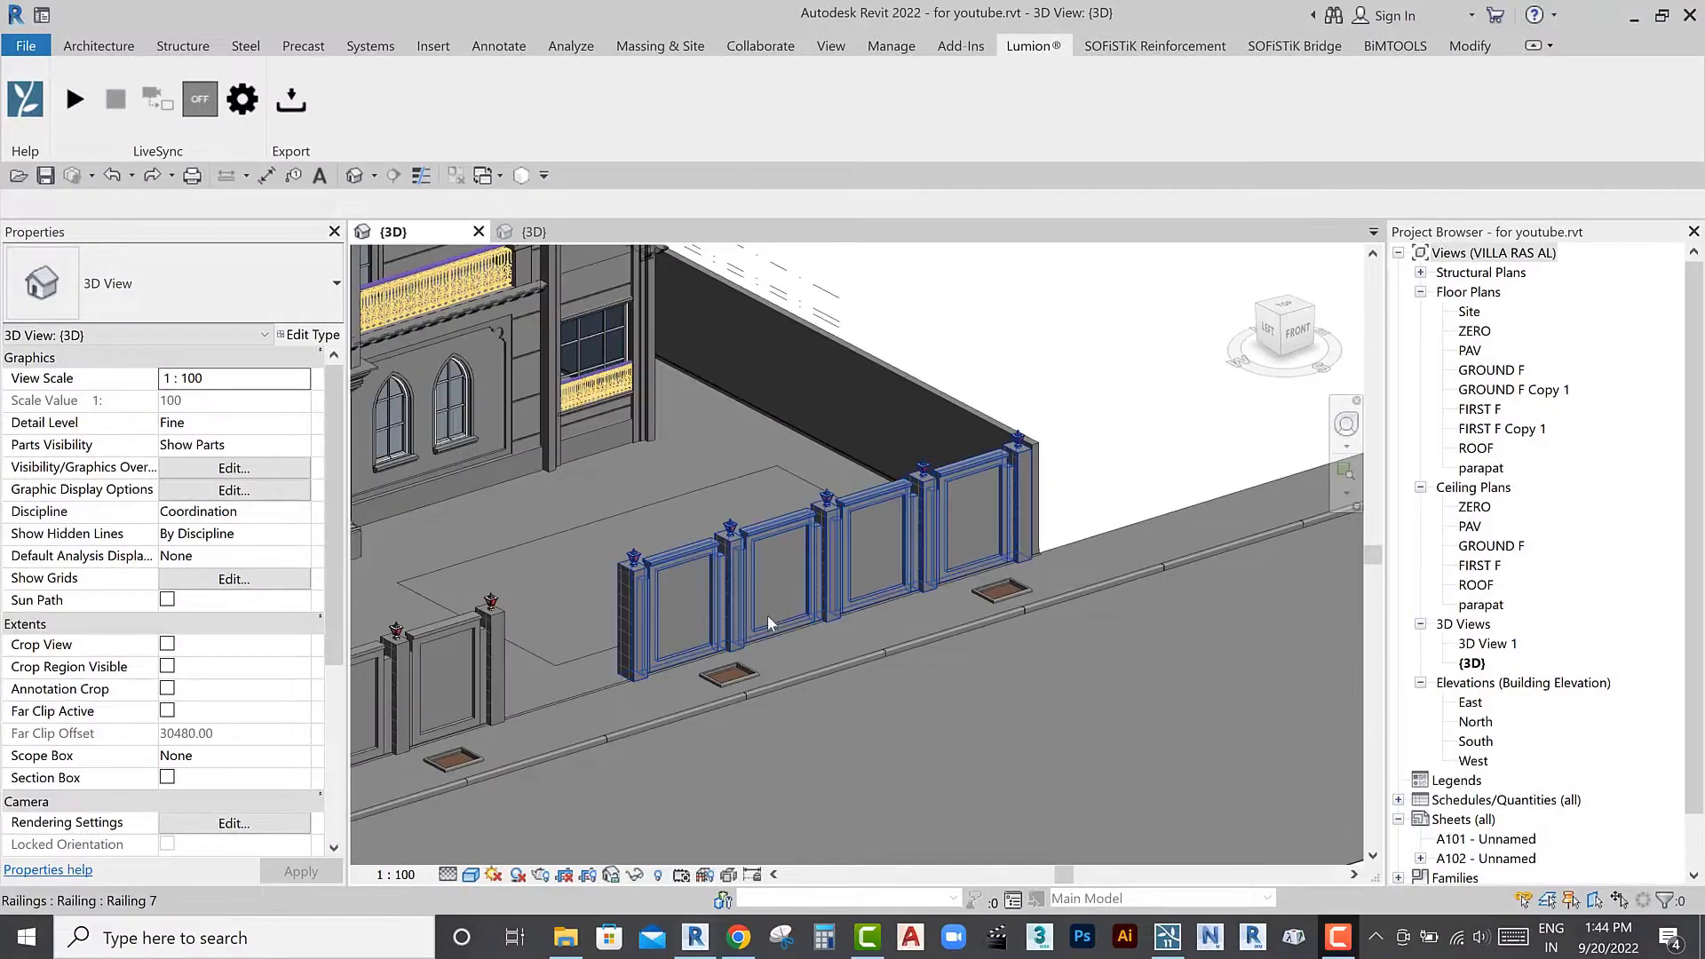
# Change the pillar and gate-side fence railings to the 1100mm 6 type
pyautogui.click(767, 616)
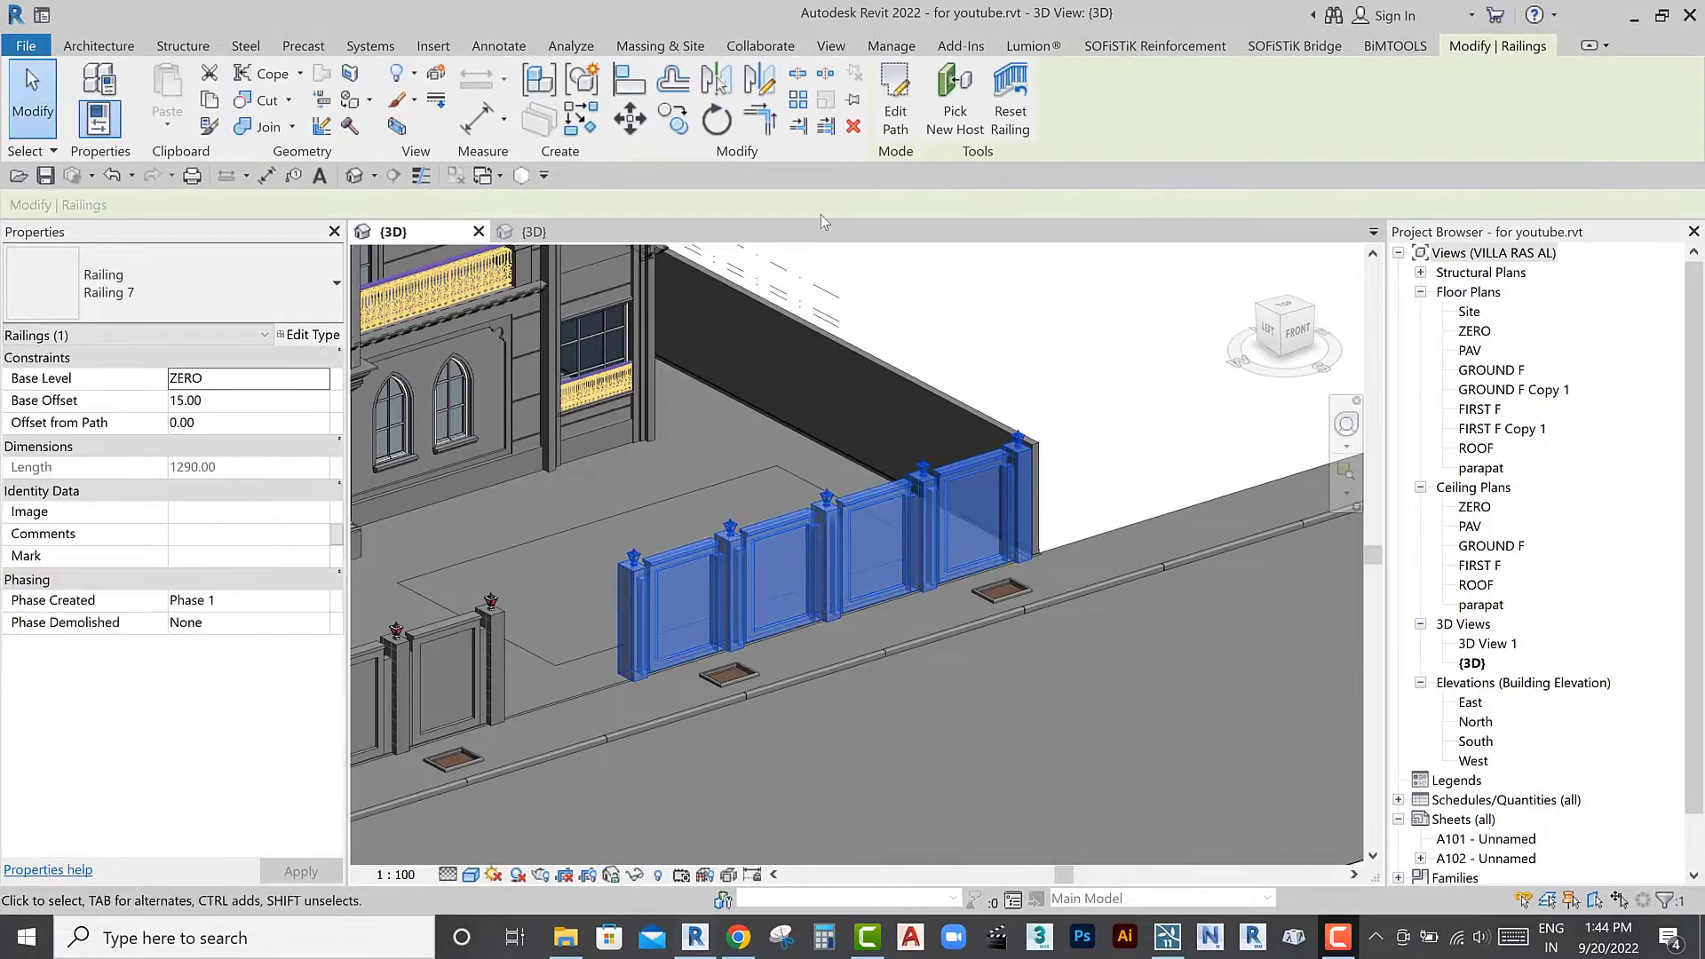
pyautogui.click(251, 301)
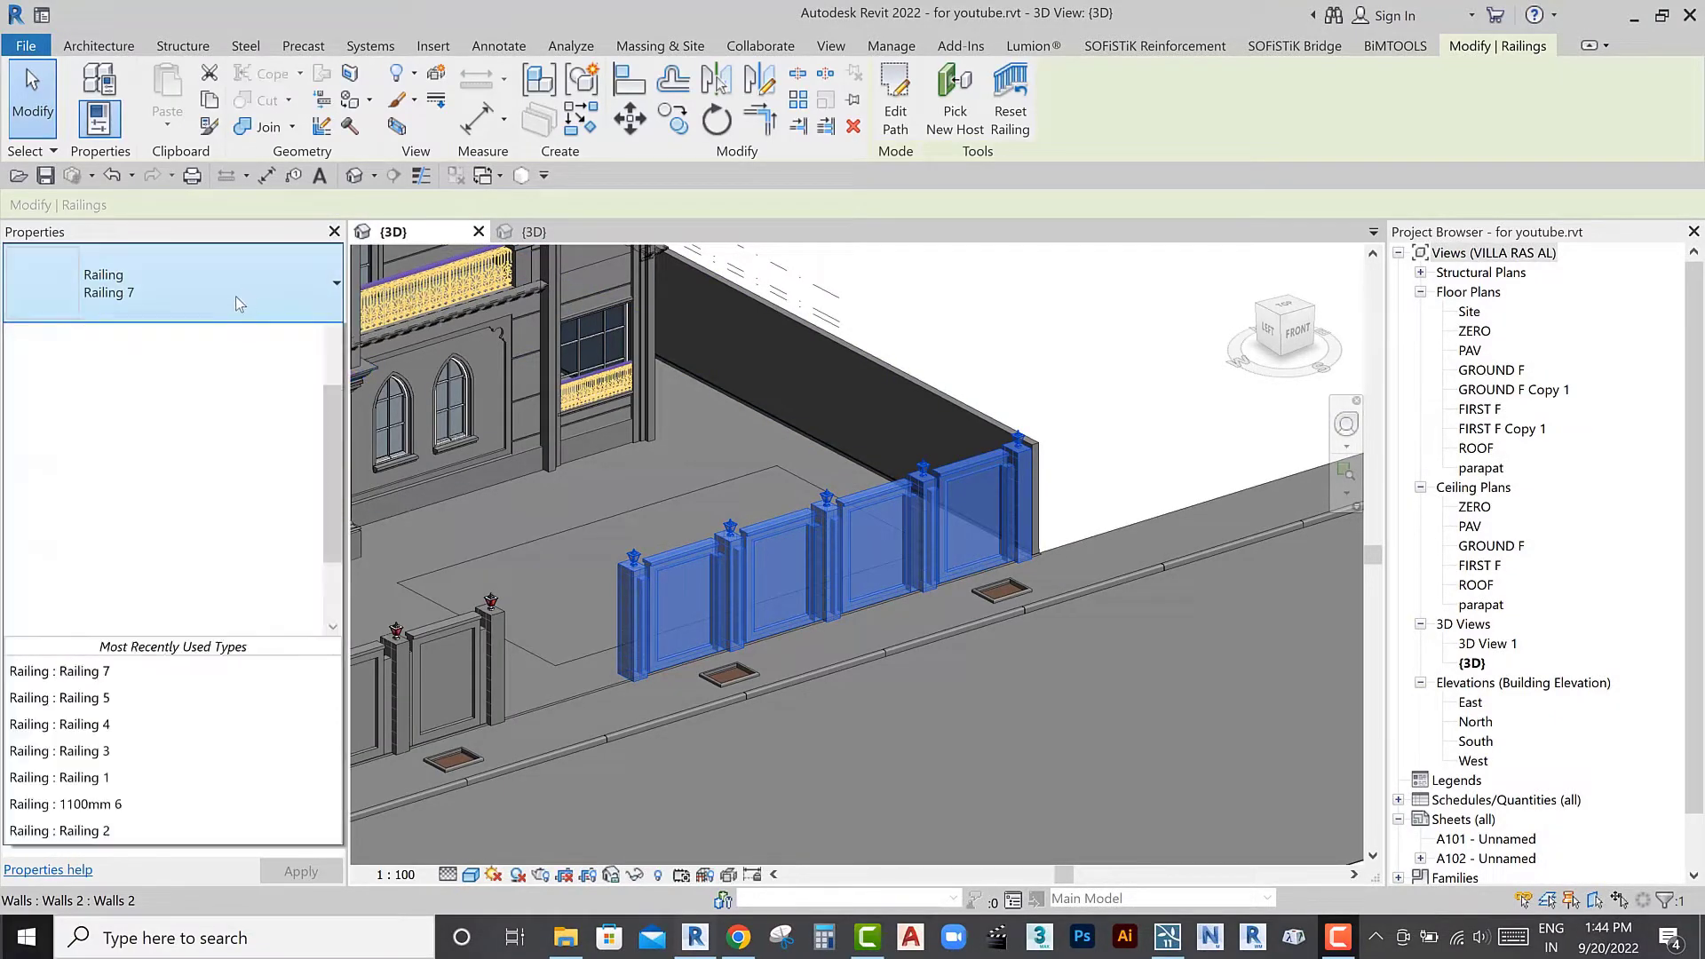
pyautogui.click(71, 290)
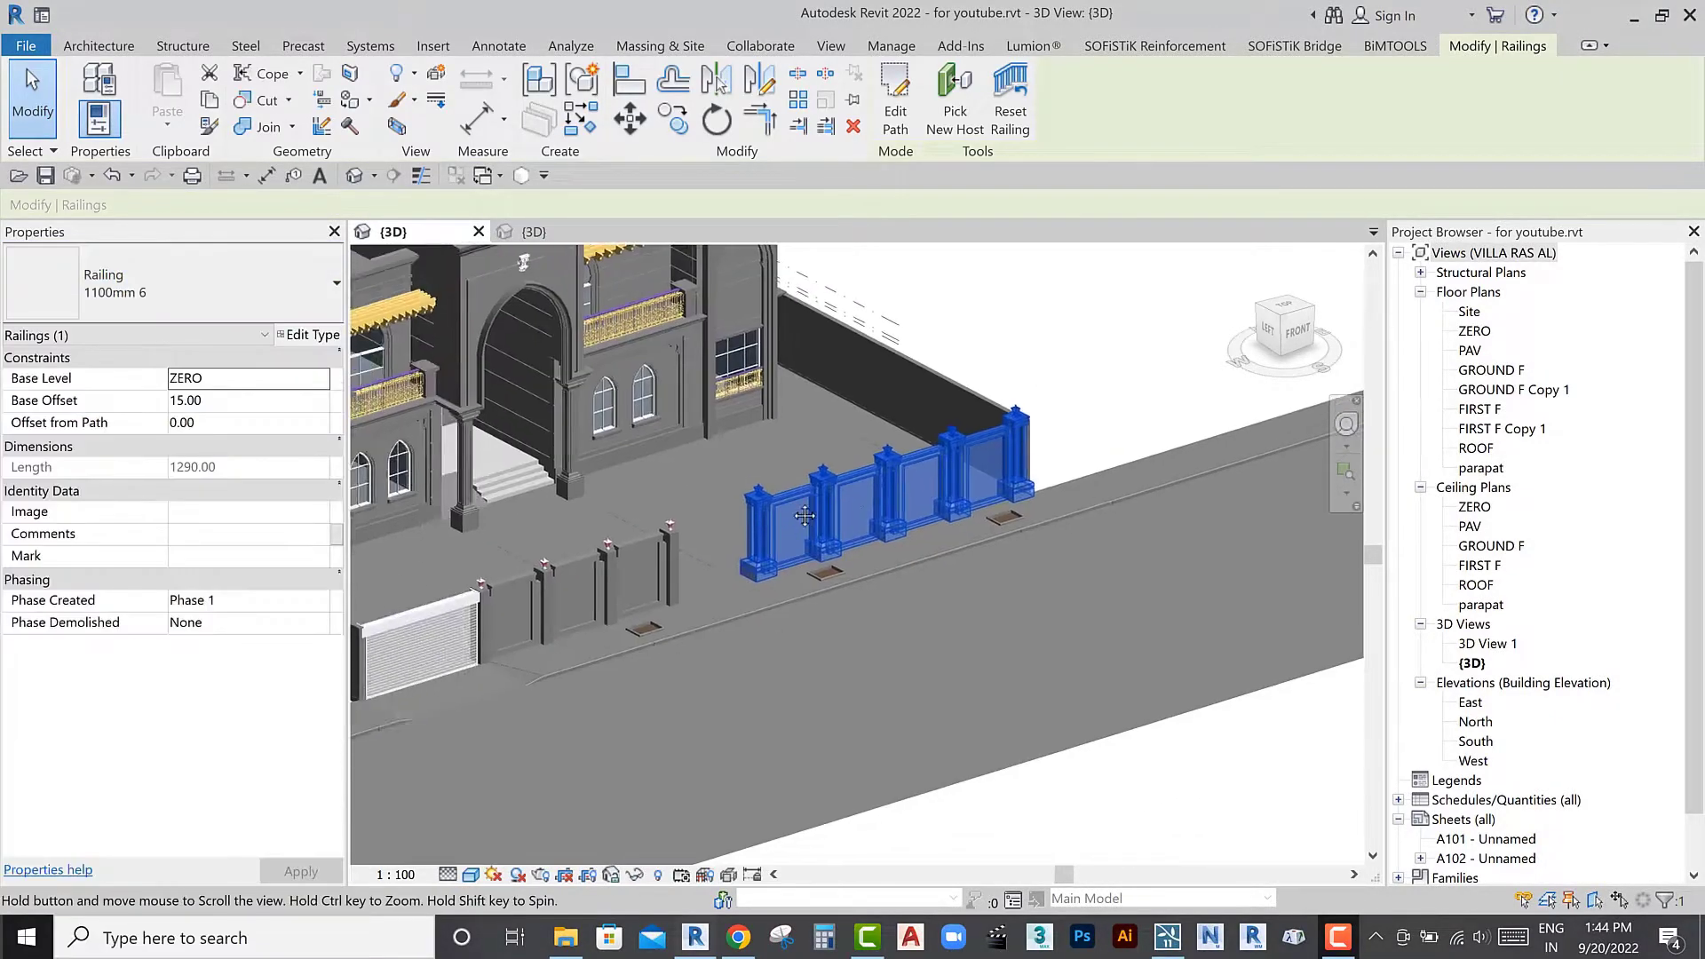
pyautogui.click(753, 520)
pyautogui.click(178, 284)
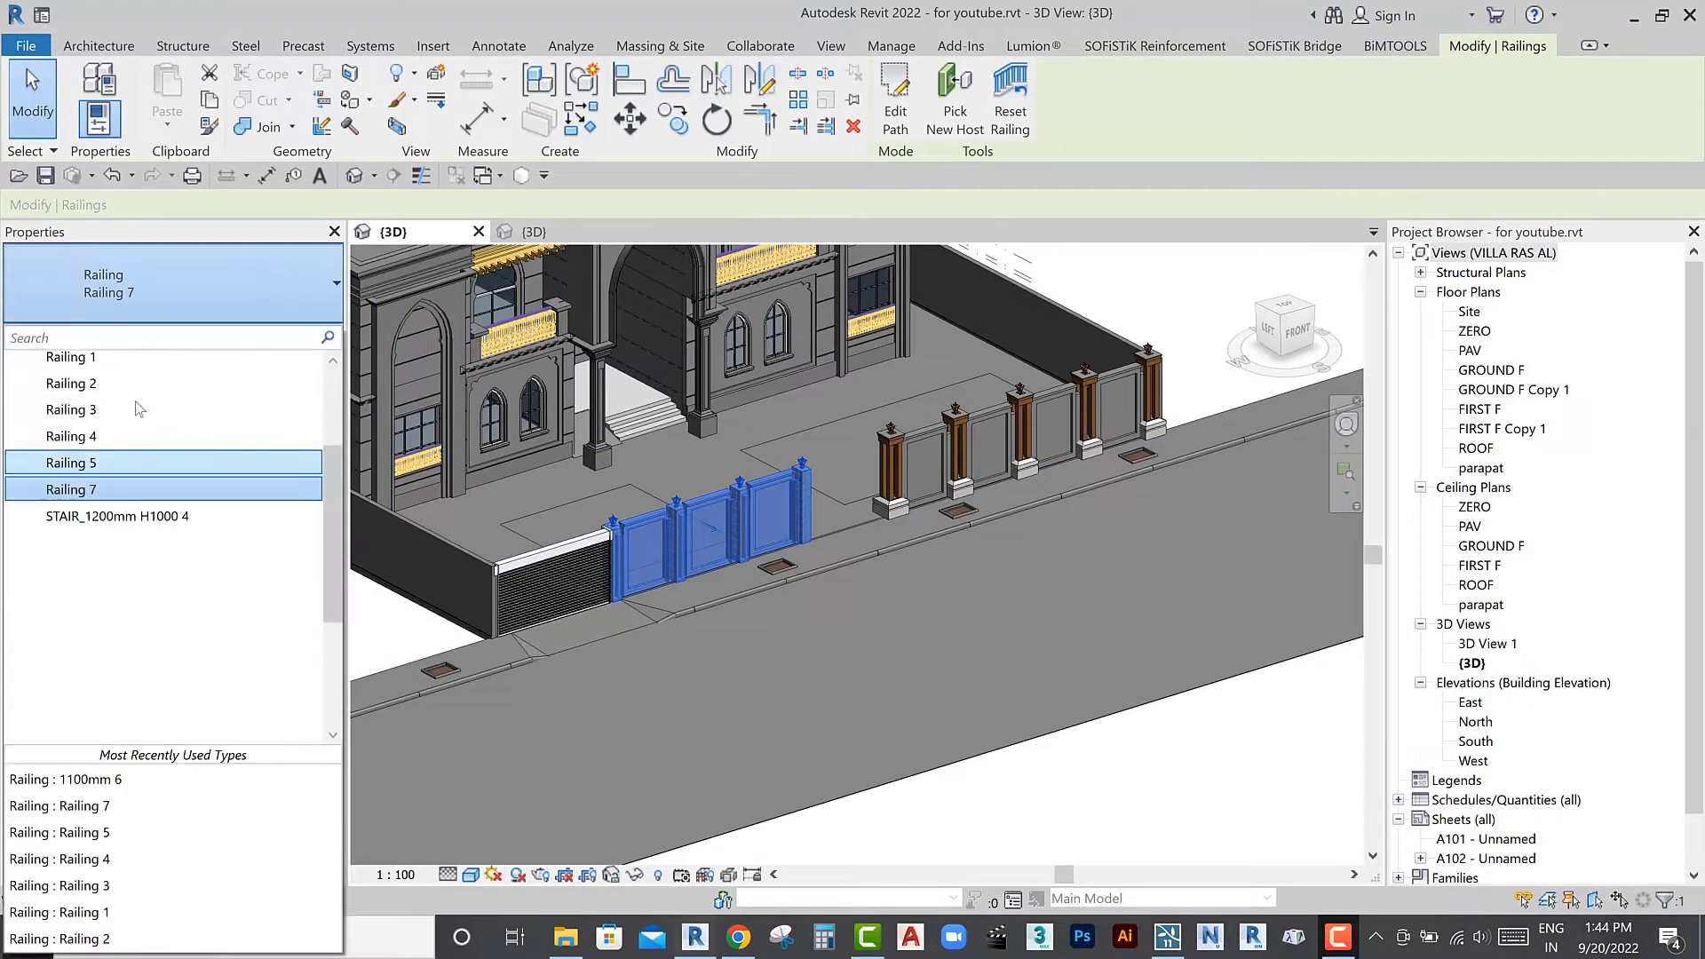
pyautogui.scroll(2, 177, 426)
pyautogui.click(71, 365)
pyautogui.scroll(3, 685, 565)
pyautogui.scroll(-3, 685, 565)
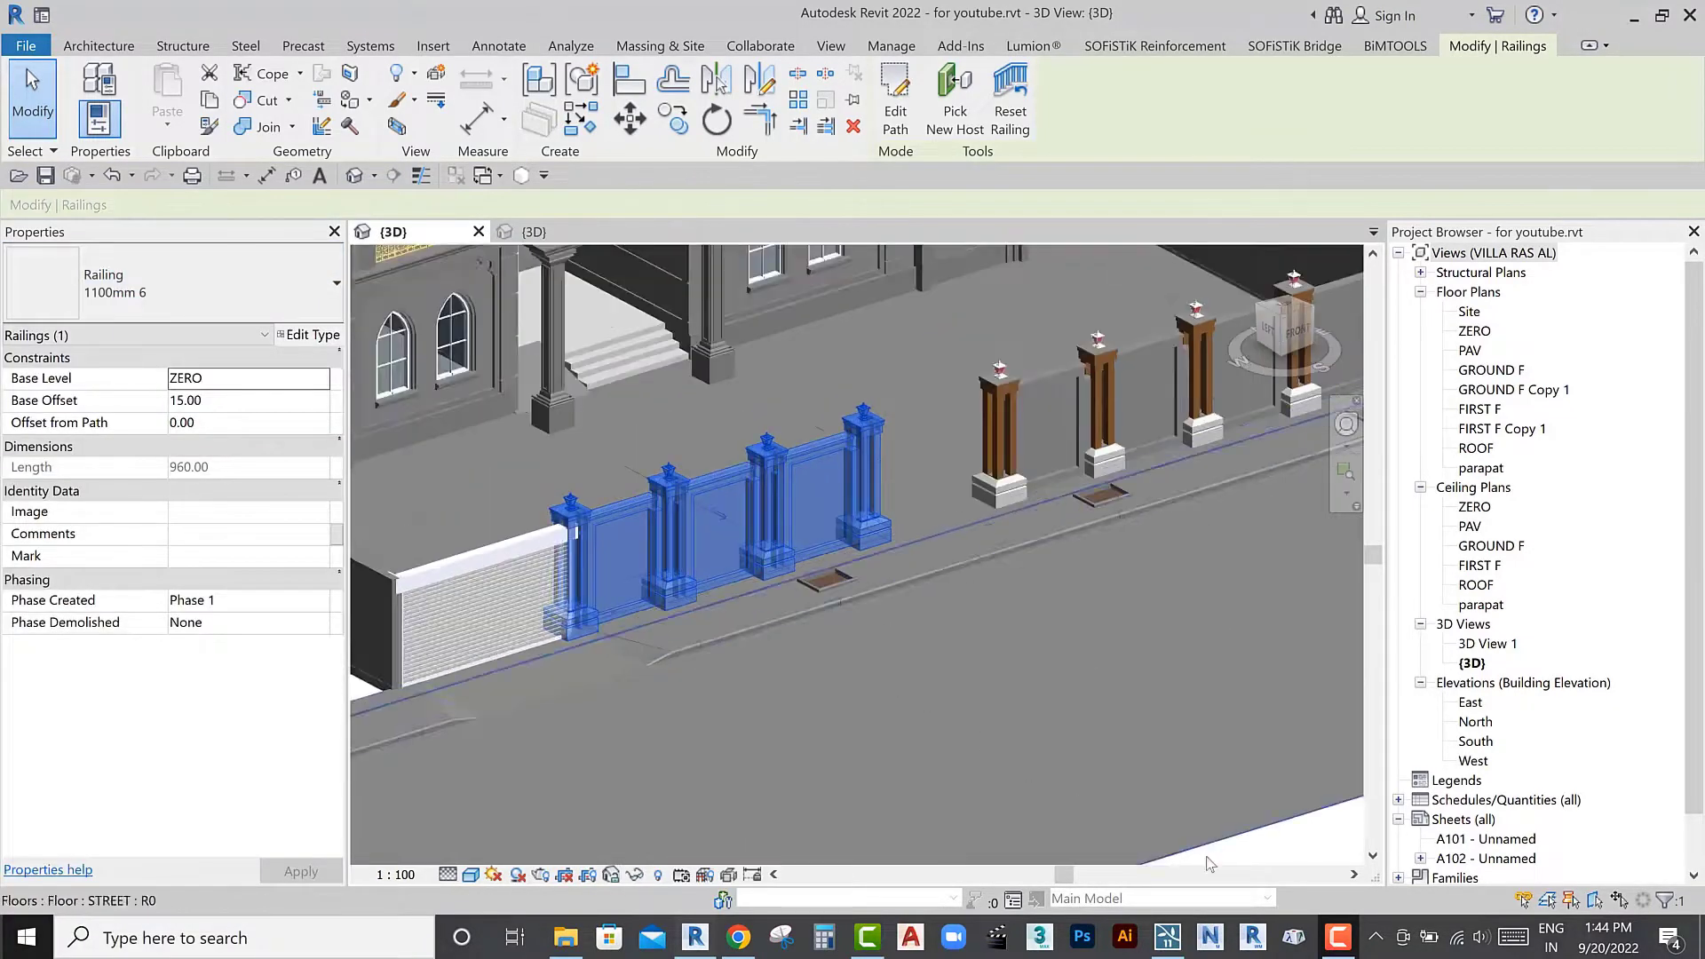
pyautogui.press('Escape')
# Shorten the garage-door railing's path to 920
pyautogui.scroll(3, 659, 576)
pyautogui.click(659, 575)
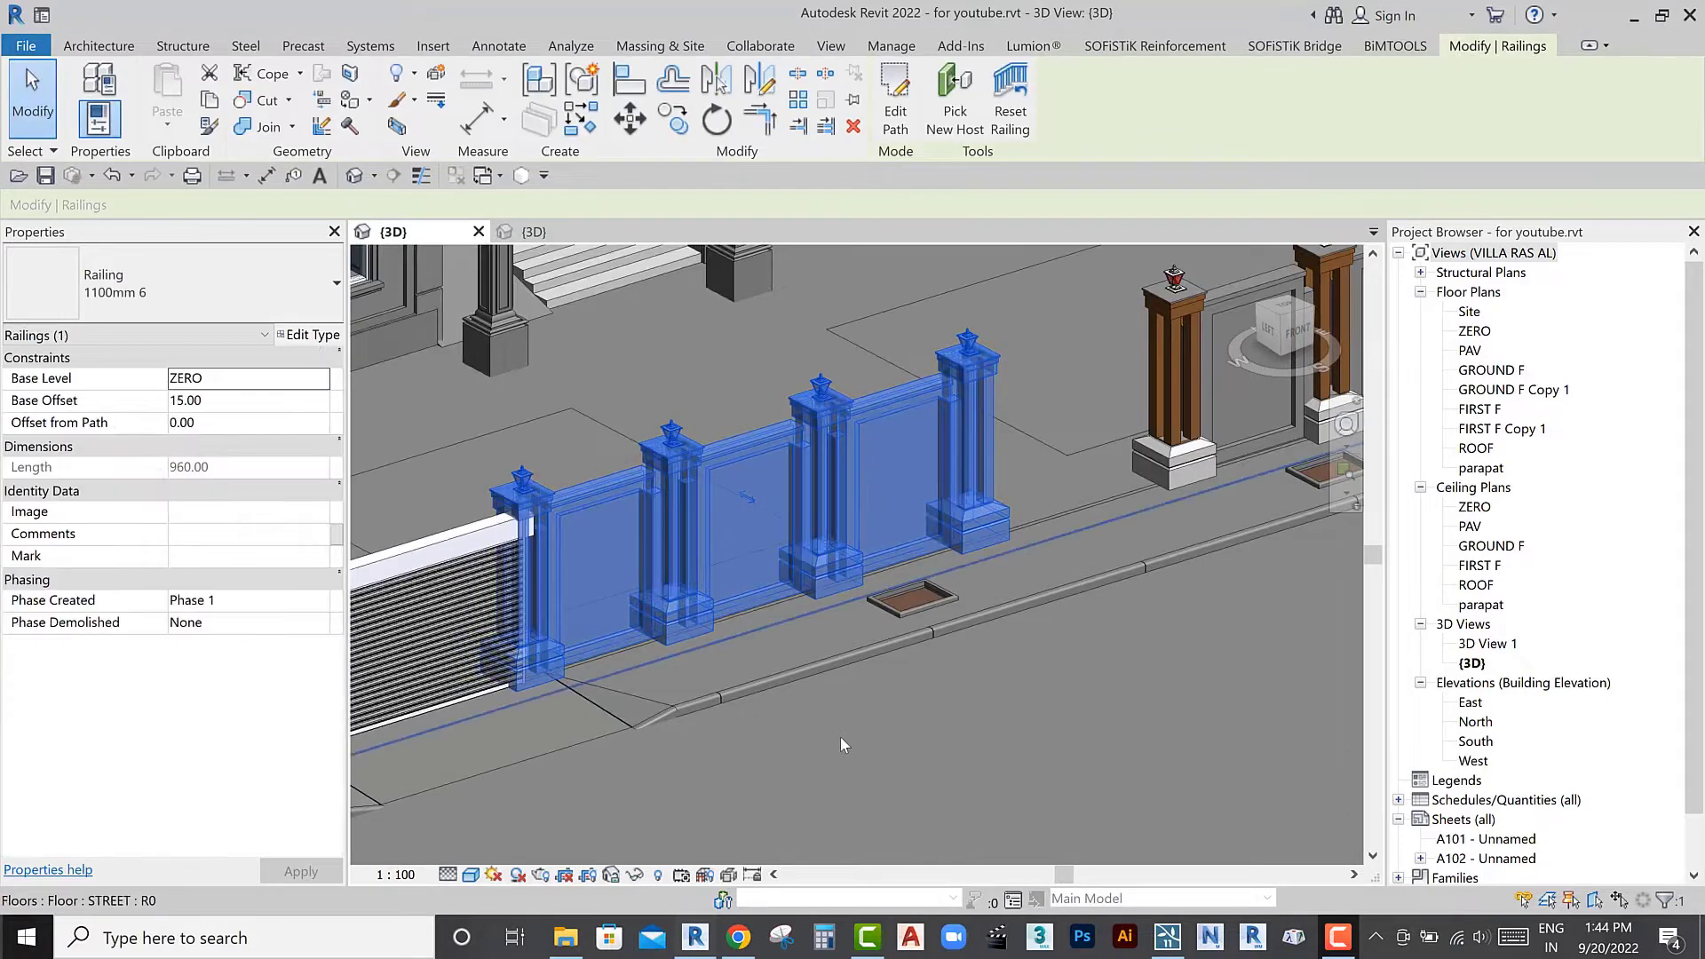
pyautogui.scroll(-3, 840, 737)
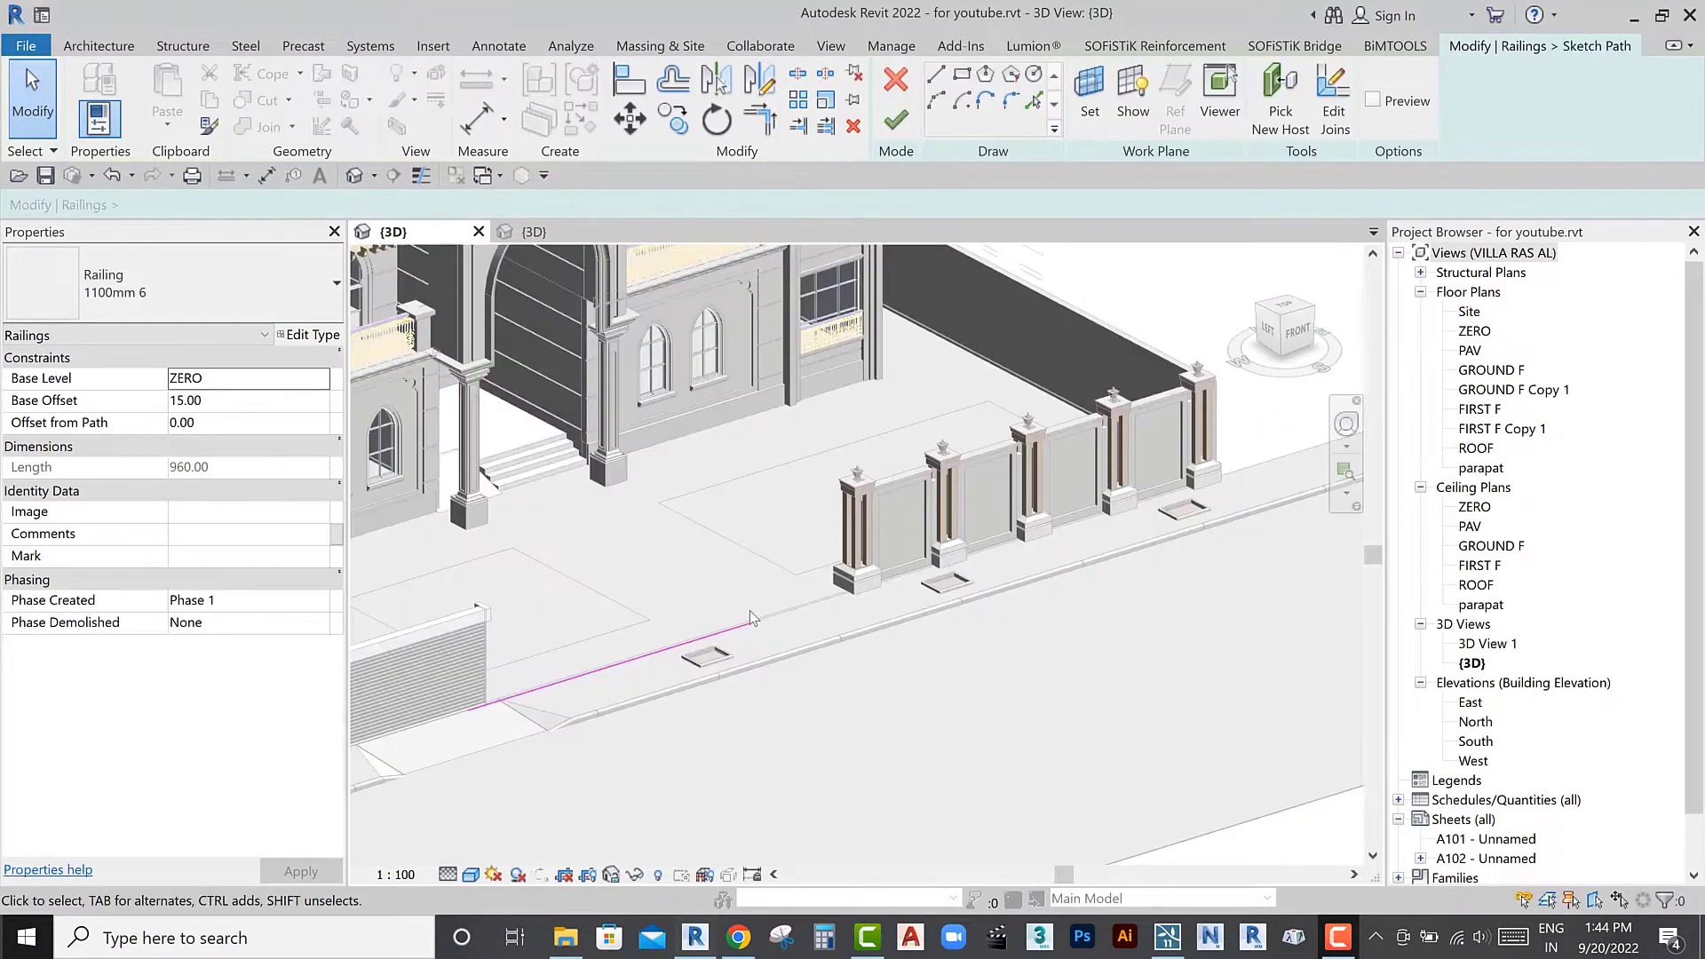
pyautogui.moveTo(753, 630); pyautogui.dragTo(740, 634)
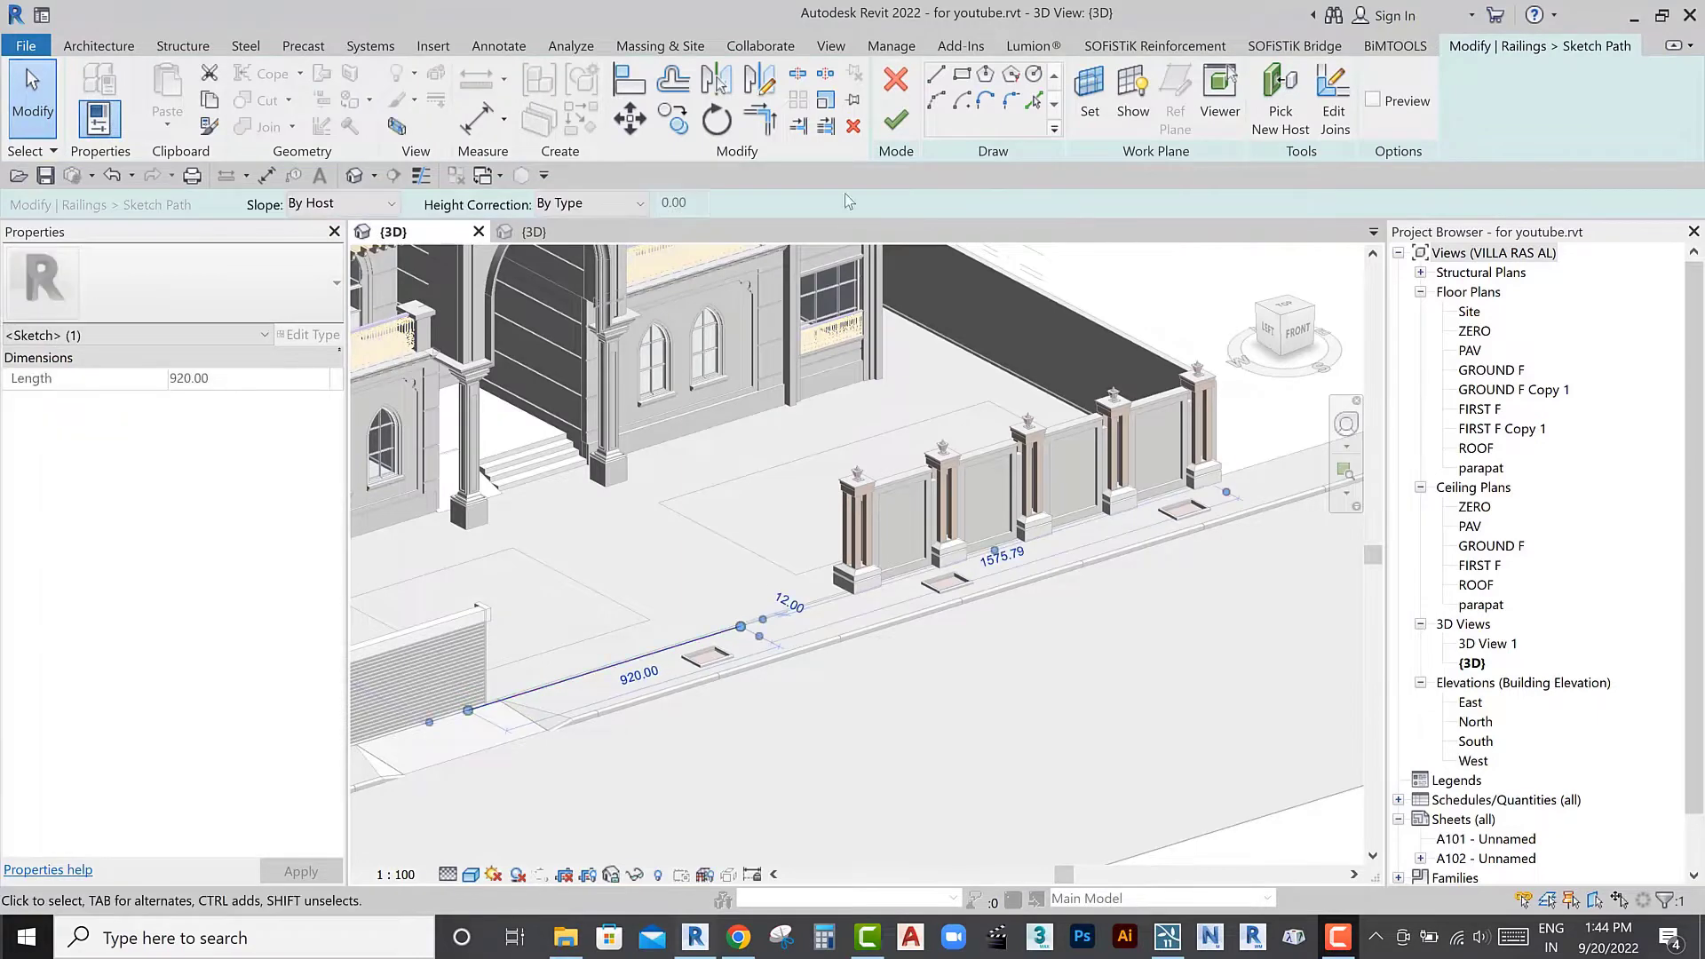
pyautogui.click(895, 121)
# Shorten the other railing's path from 1290 to 1230 and deselect it
pyautogui.scroll(2, 802, 542)
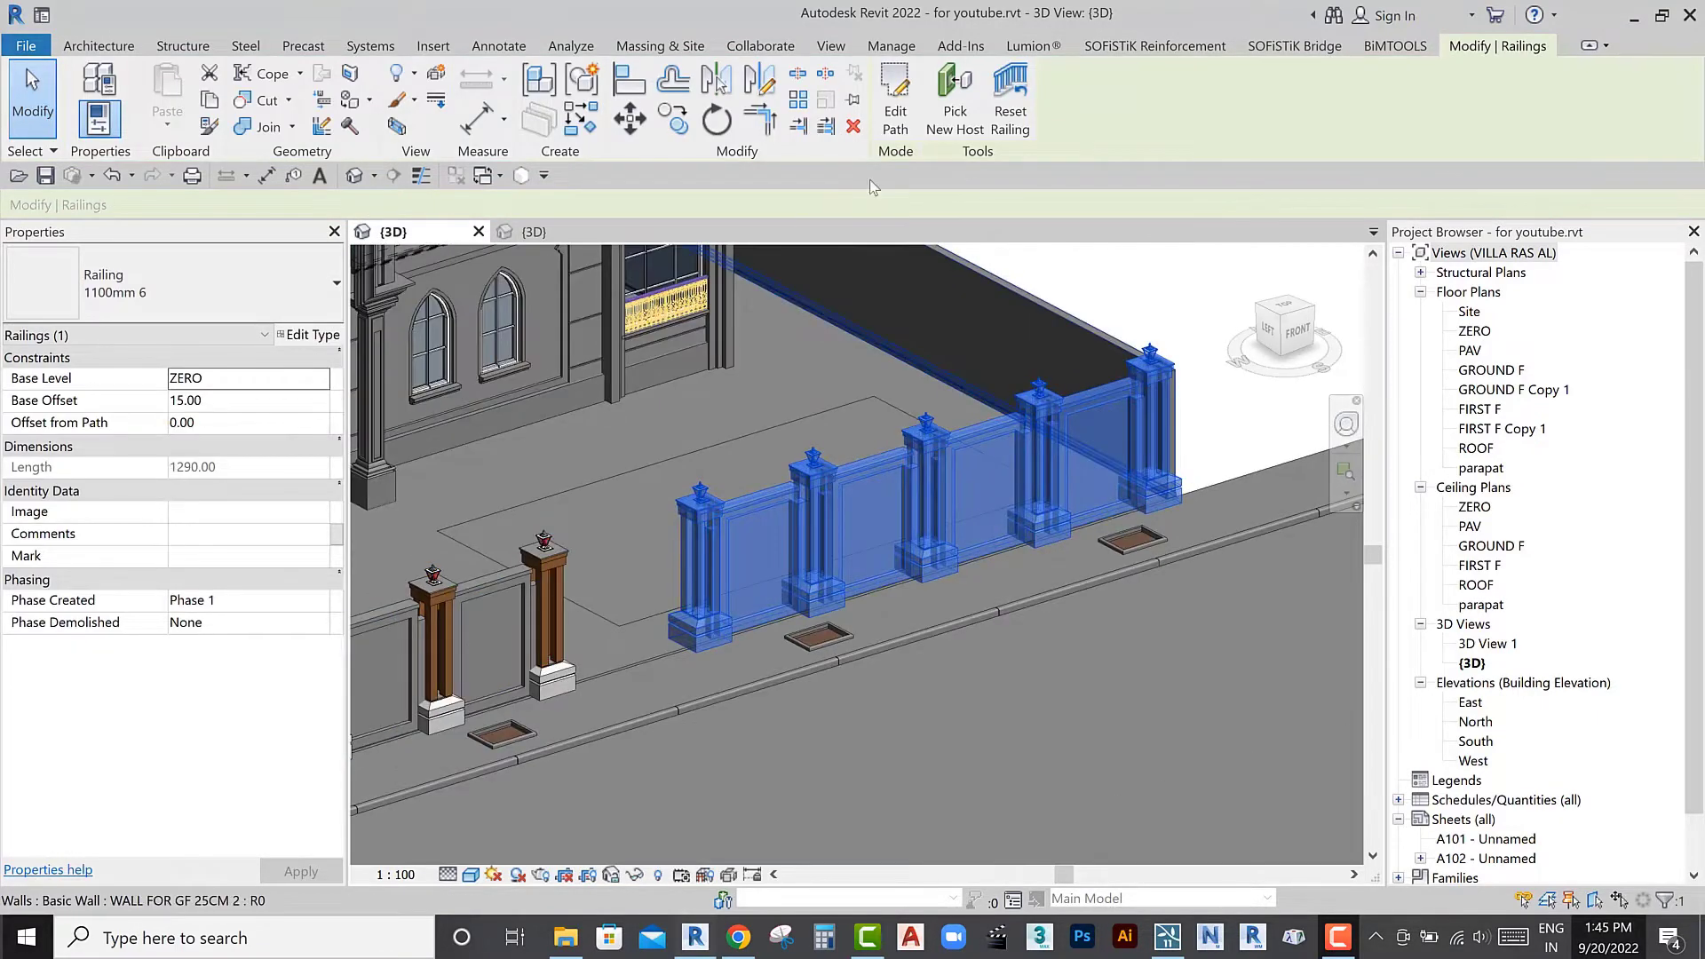
pyautogui.click(896, 98)
pyautogui.moveTo(629, 677); pyautogui.dragTo(669, 656)
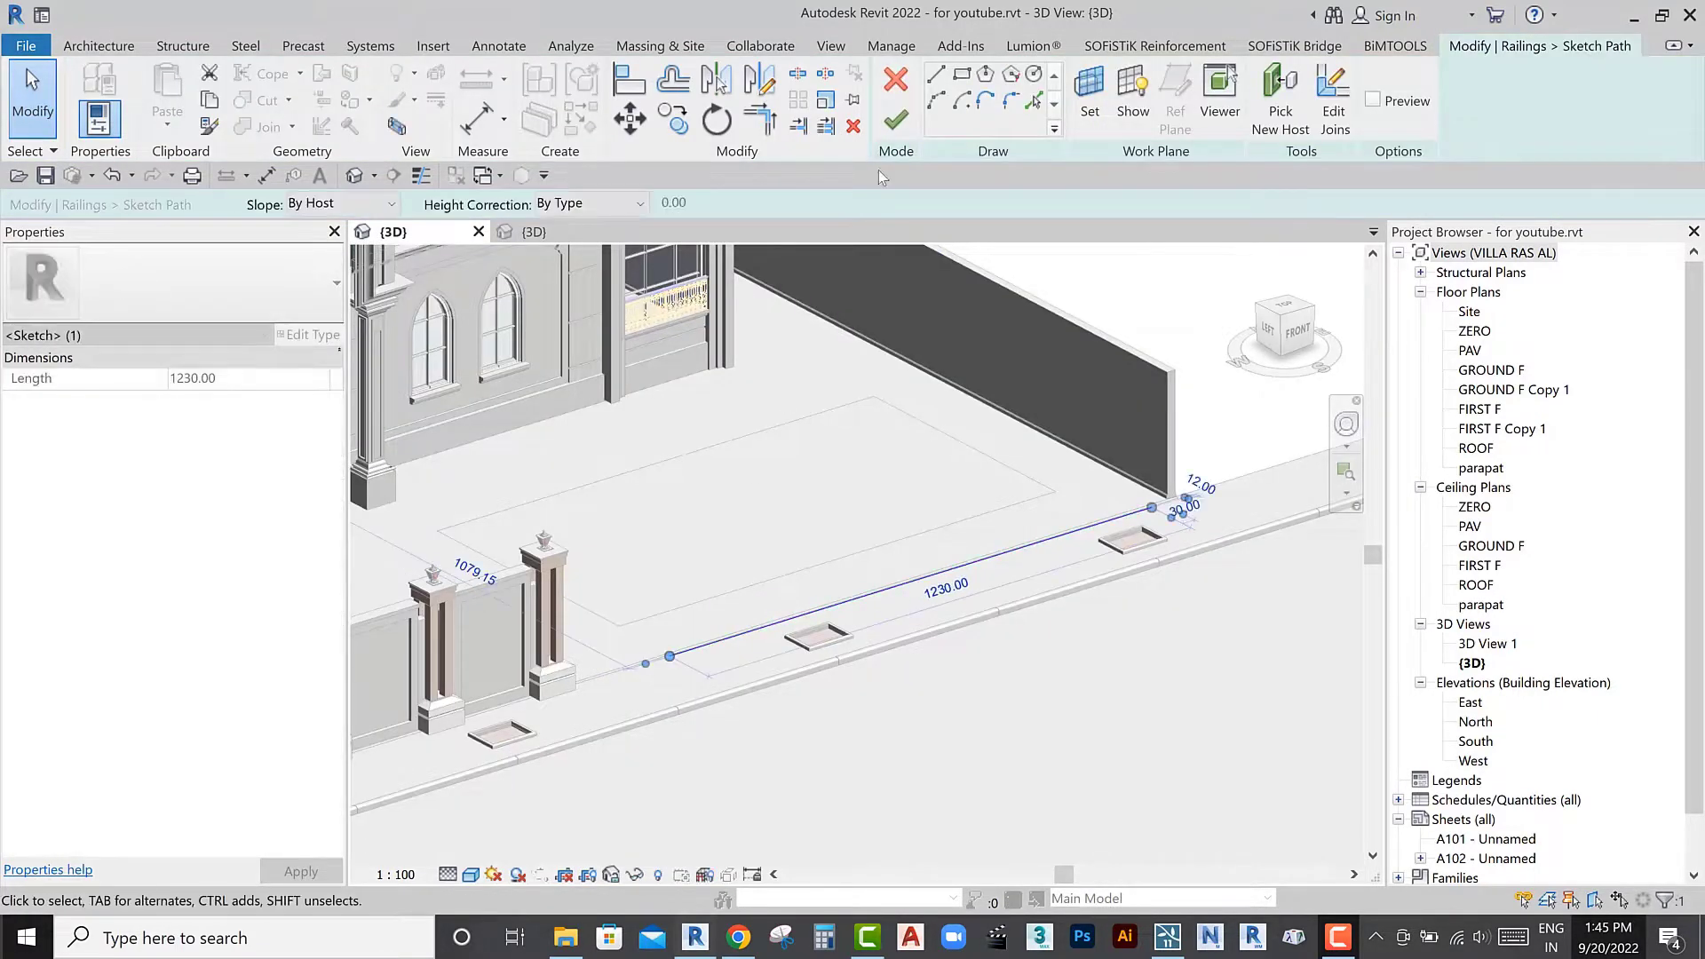
pyautogui.click(895, 120)
pyautogui.click(1100, 388)
# Re-export the model to Lumion as COLLADA, replacing the existing .dae file
pyautogui.scroll(-3, 915, 397)
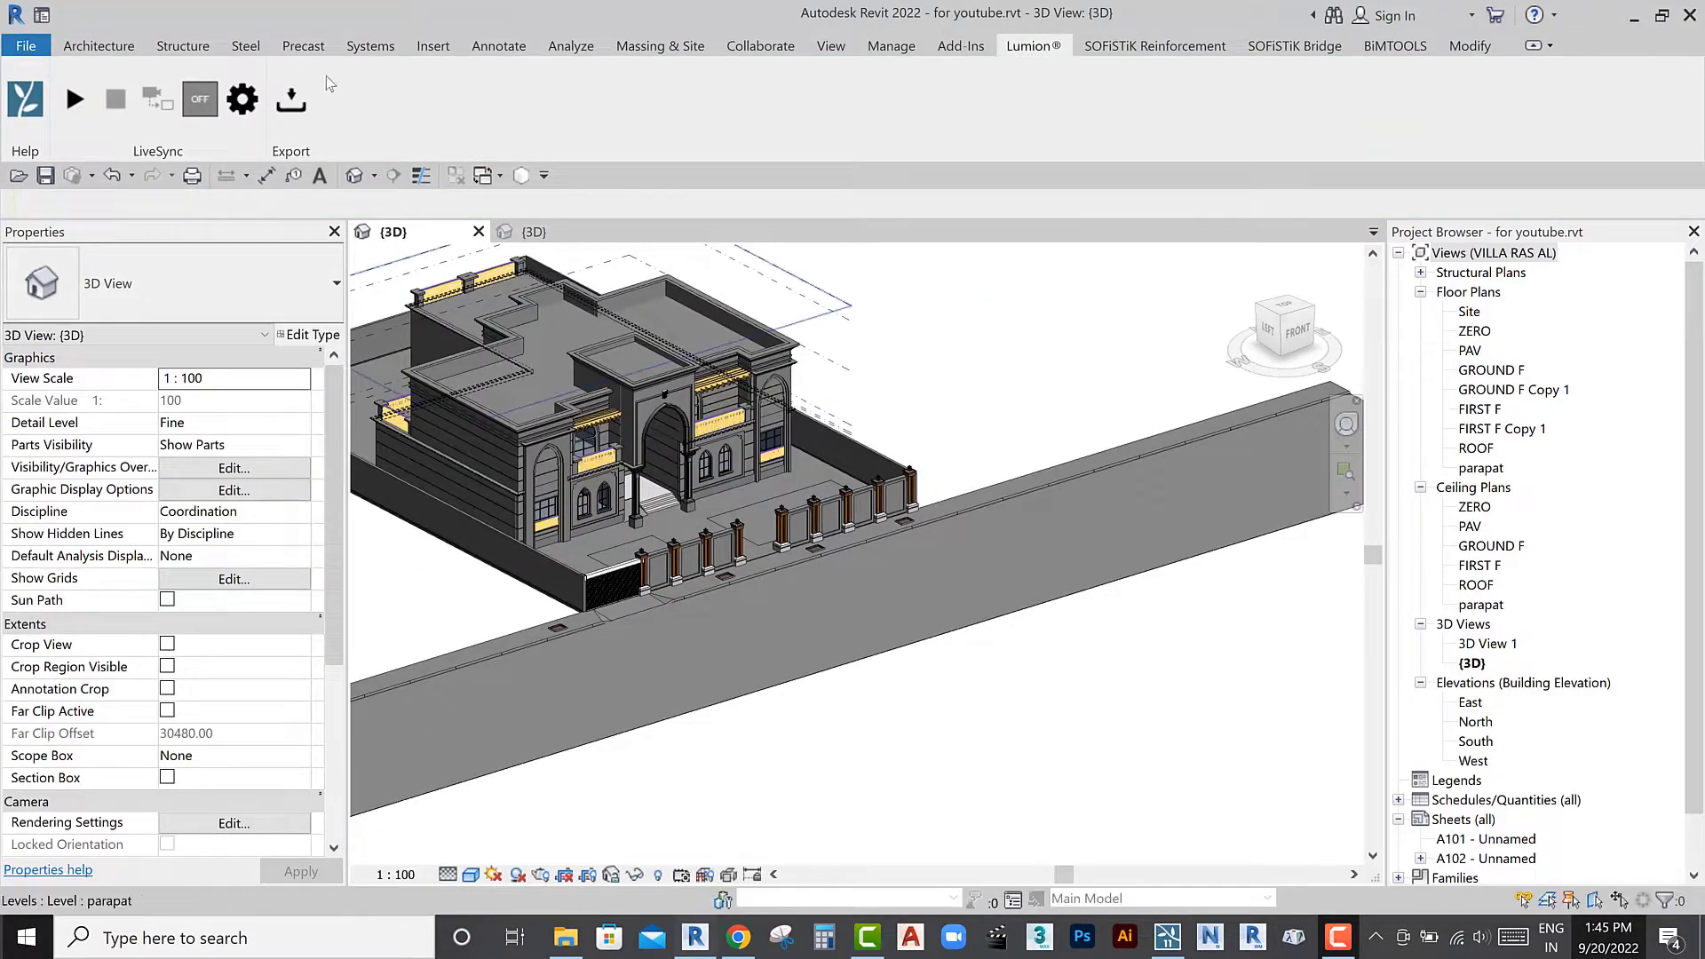
pyautogui.click(293, 98)
pyautogui.click(173, 320)
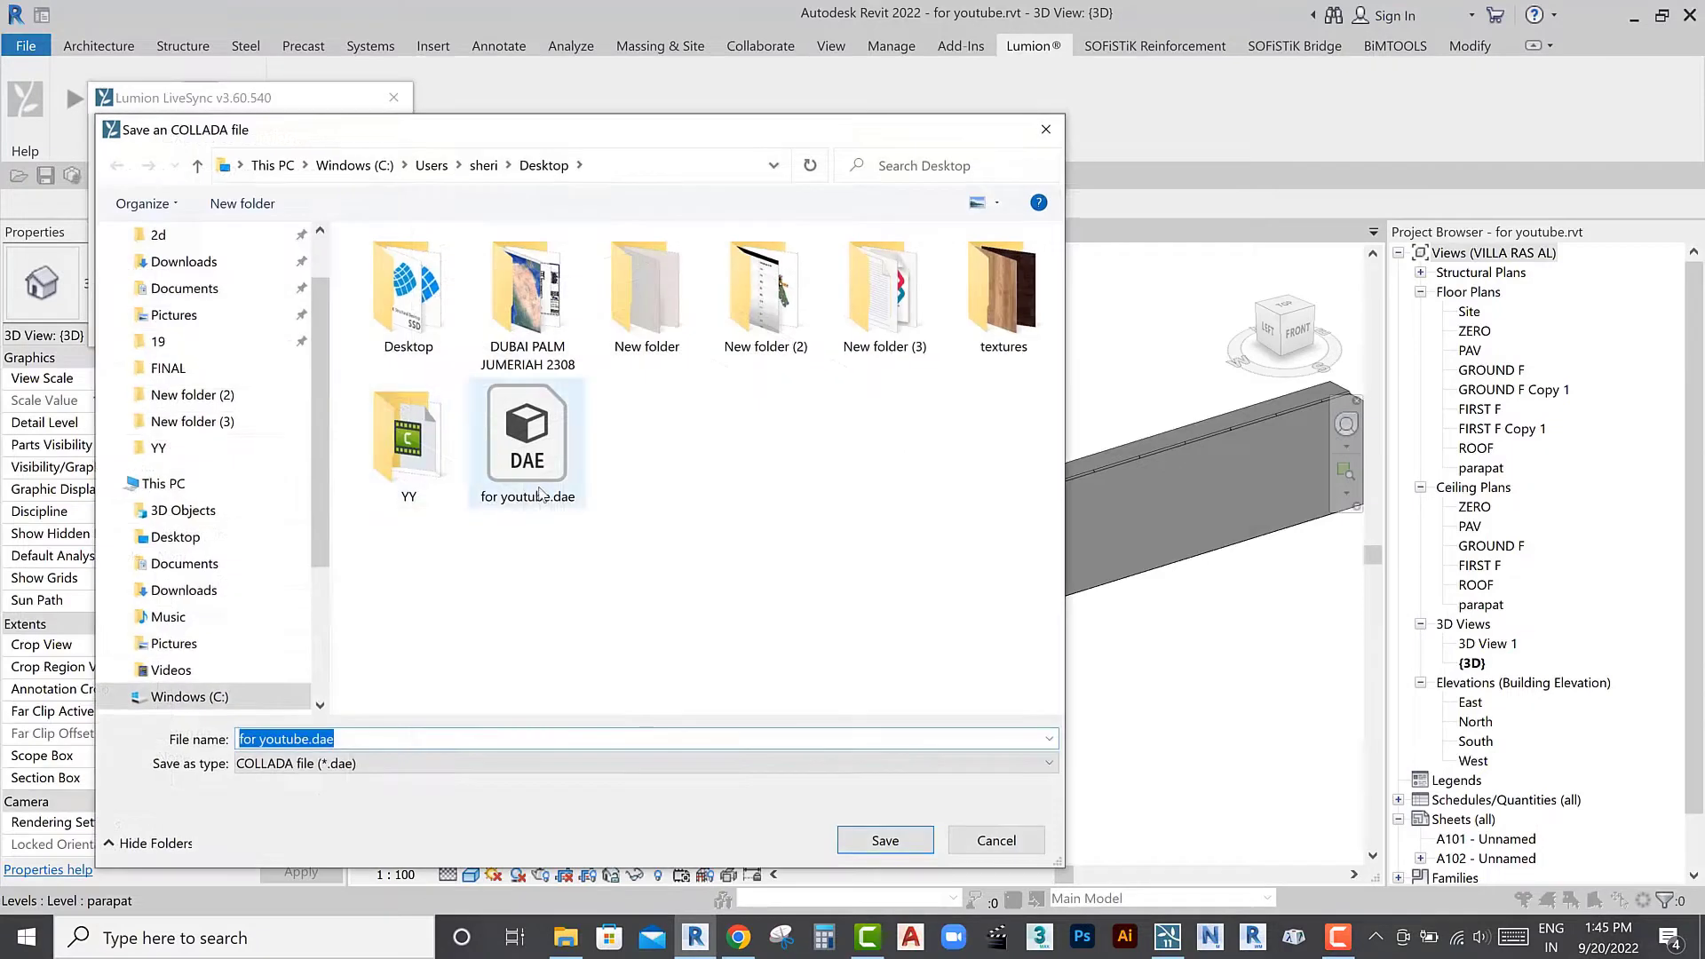
pyautogui.click(884, 841)
pyautogui.click(912, 479)
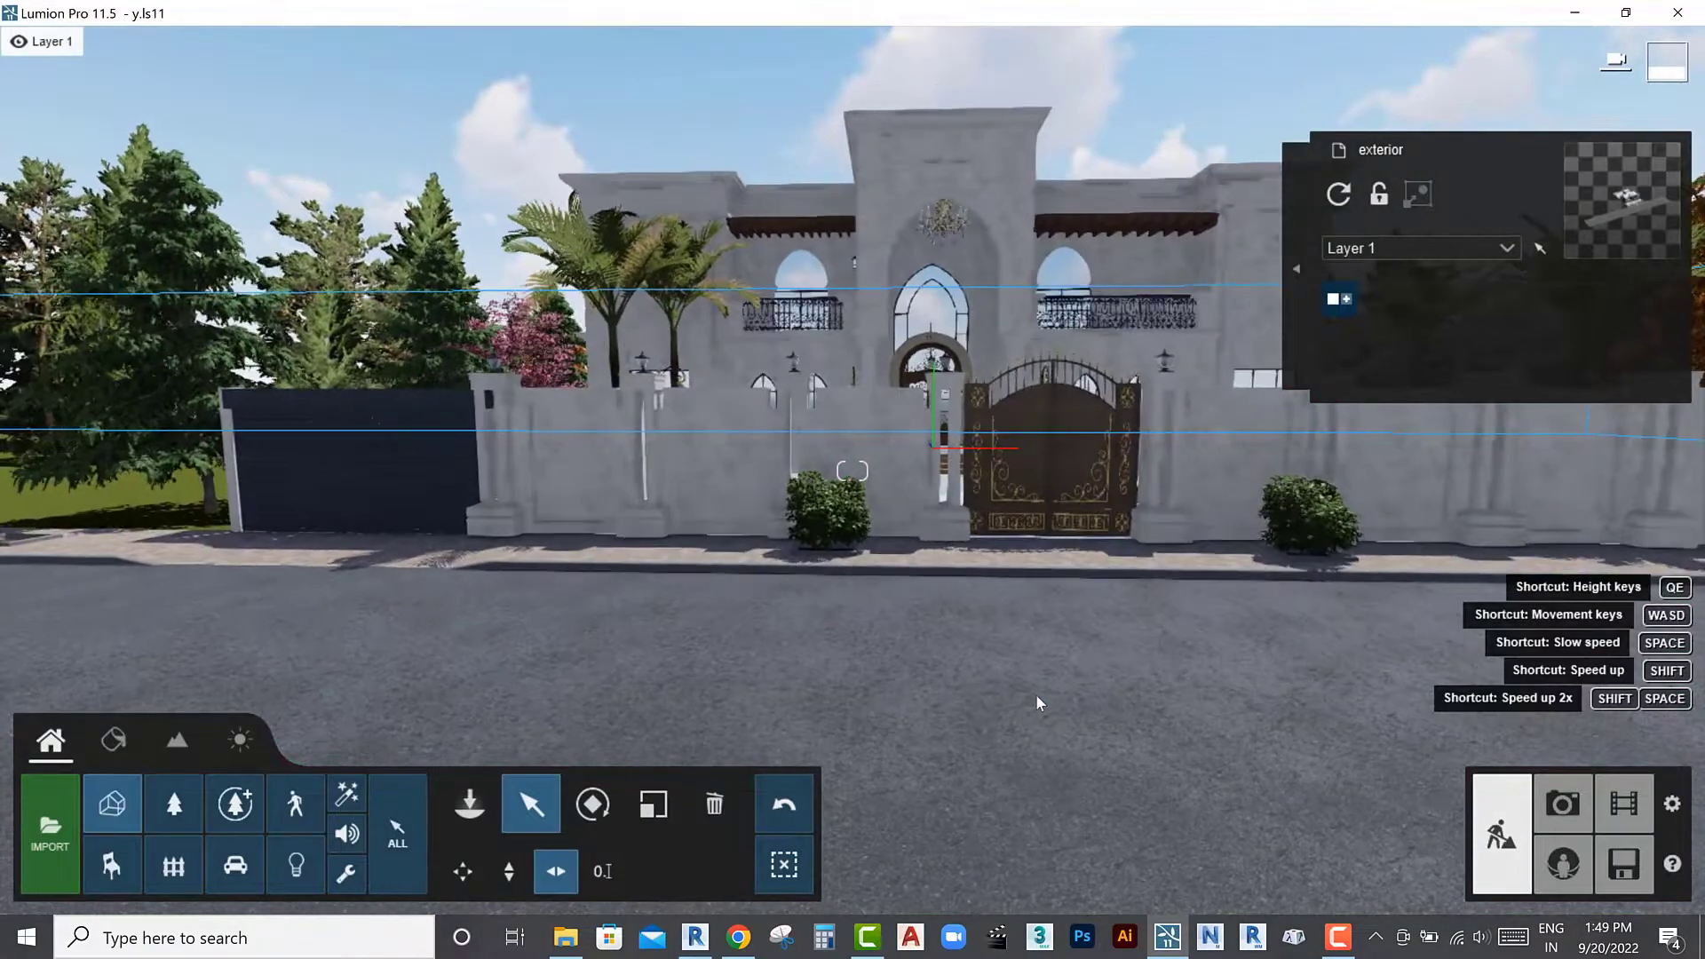
# Nudge the camera along the wall, then restore photo 2's saved camera in Photo mode
pyautogui.scroll(5, 977, 657)
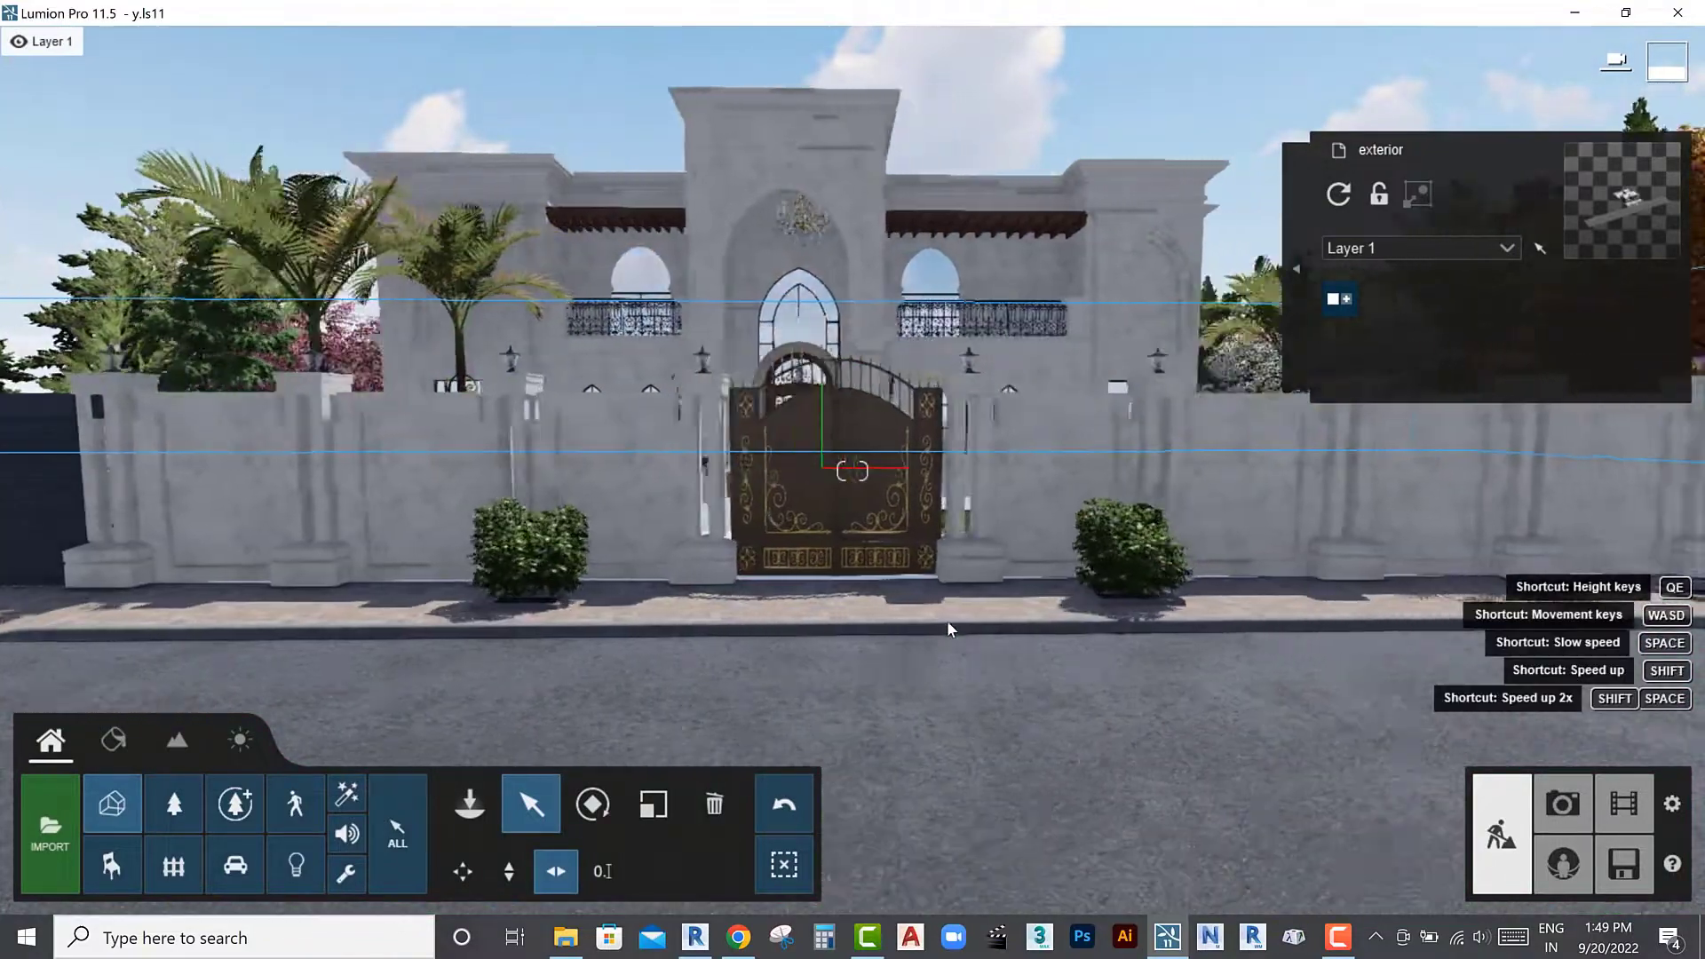
pyautogui.press('d')
pyautogui.press('a')
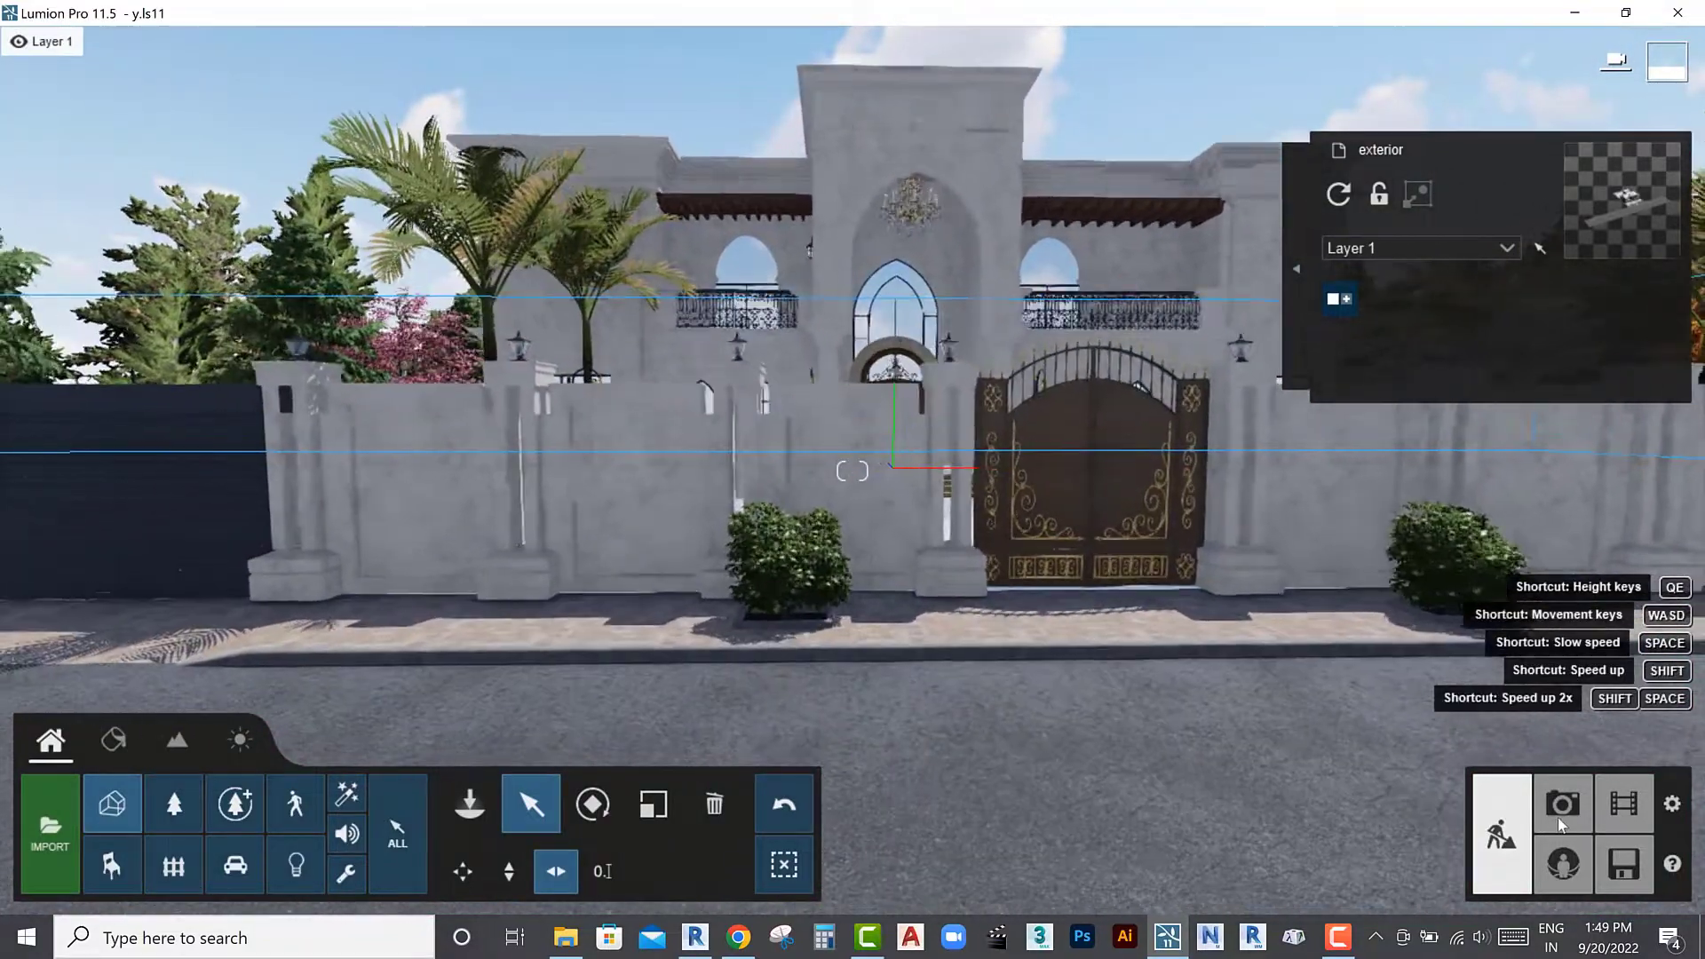
pyautogui.click(1563, 804)
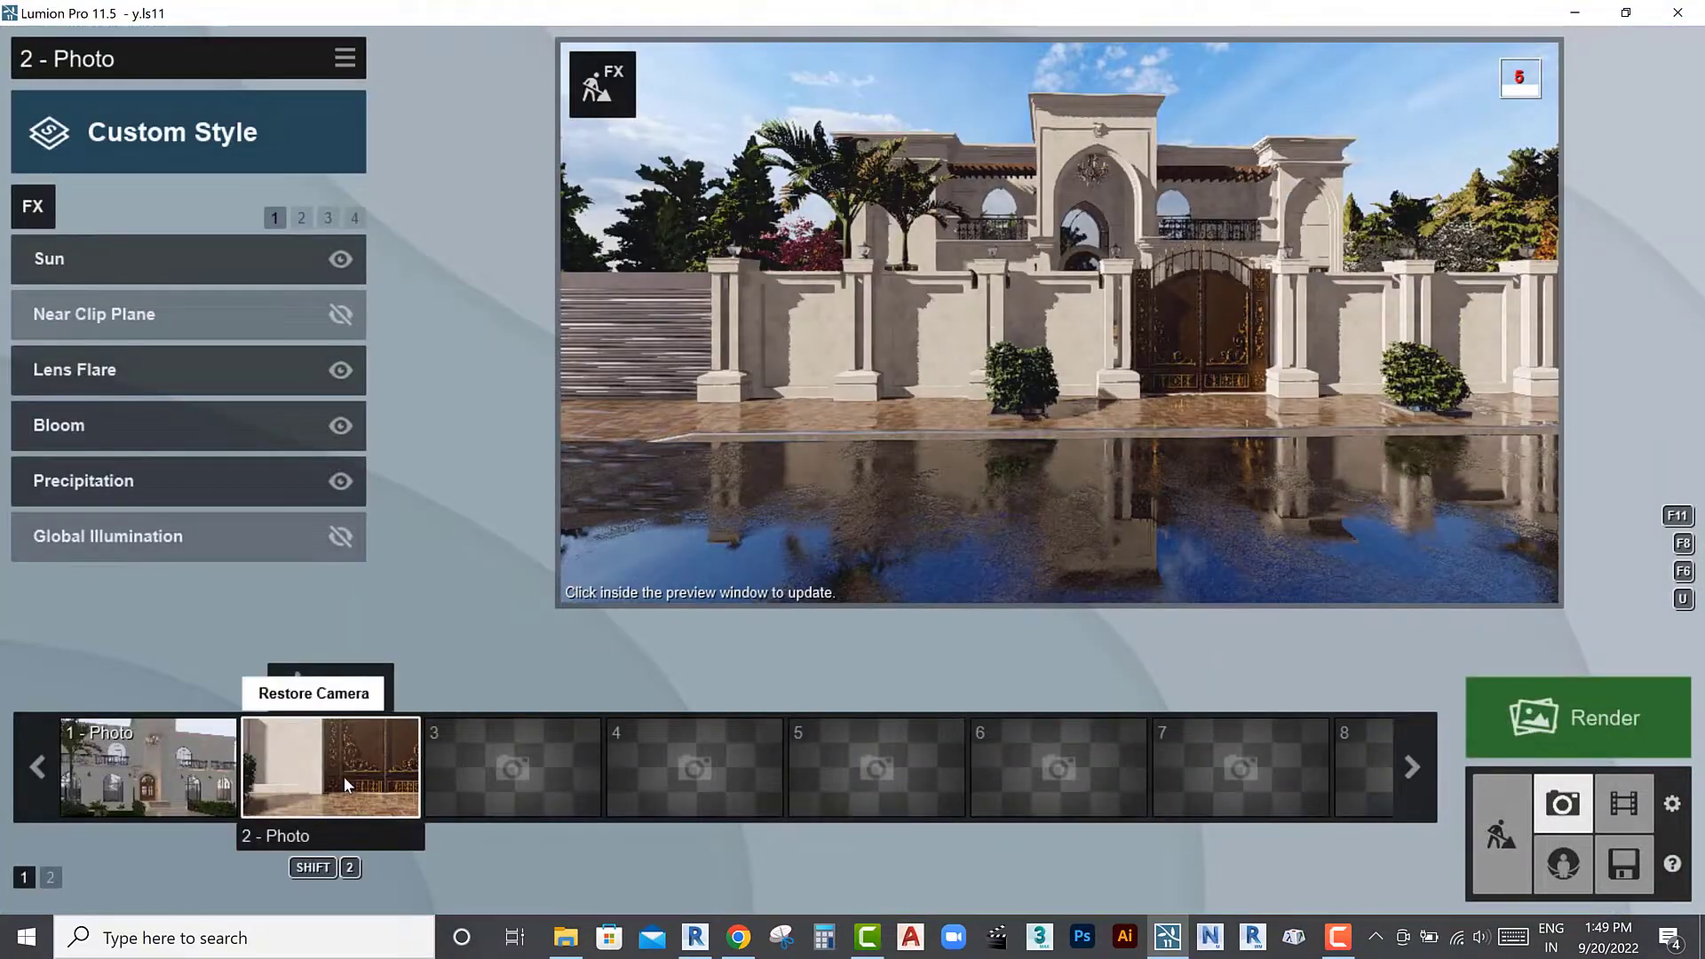
pyautogui.click(344, 776)
# Zoom out and turn the camera left and up to widen the gate framing
pyautogui.scroll(-3, 1014, 478)
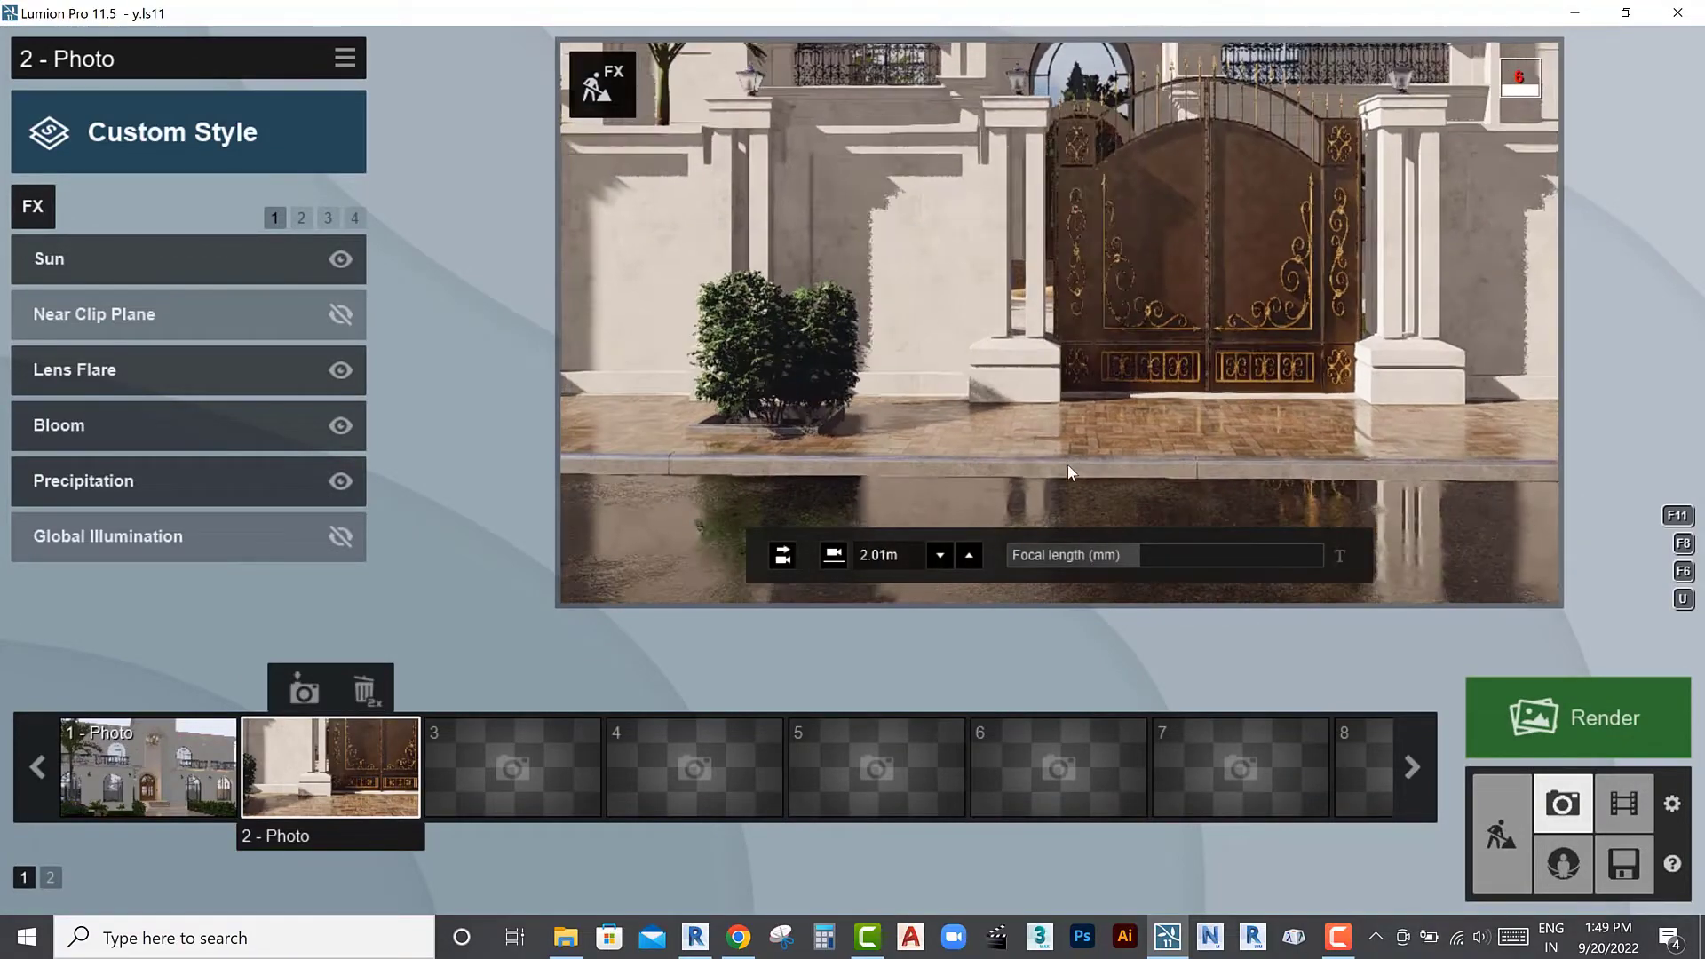
pyautogui.scroll(-3, 995, 464)
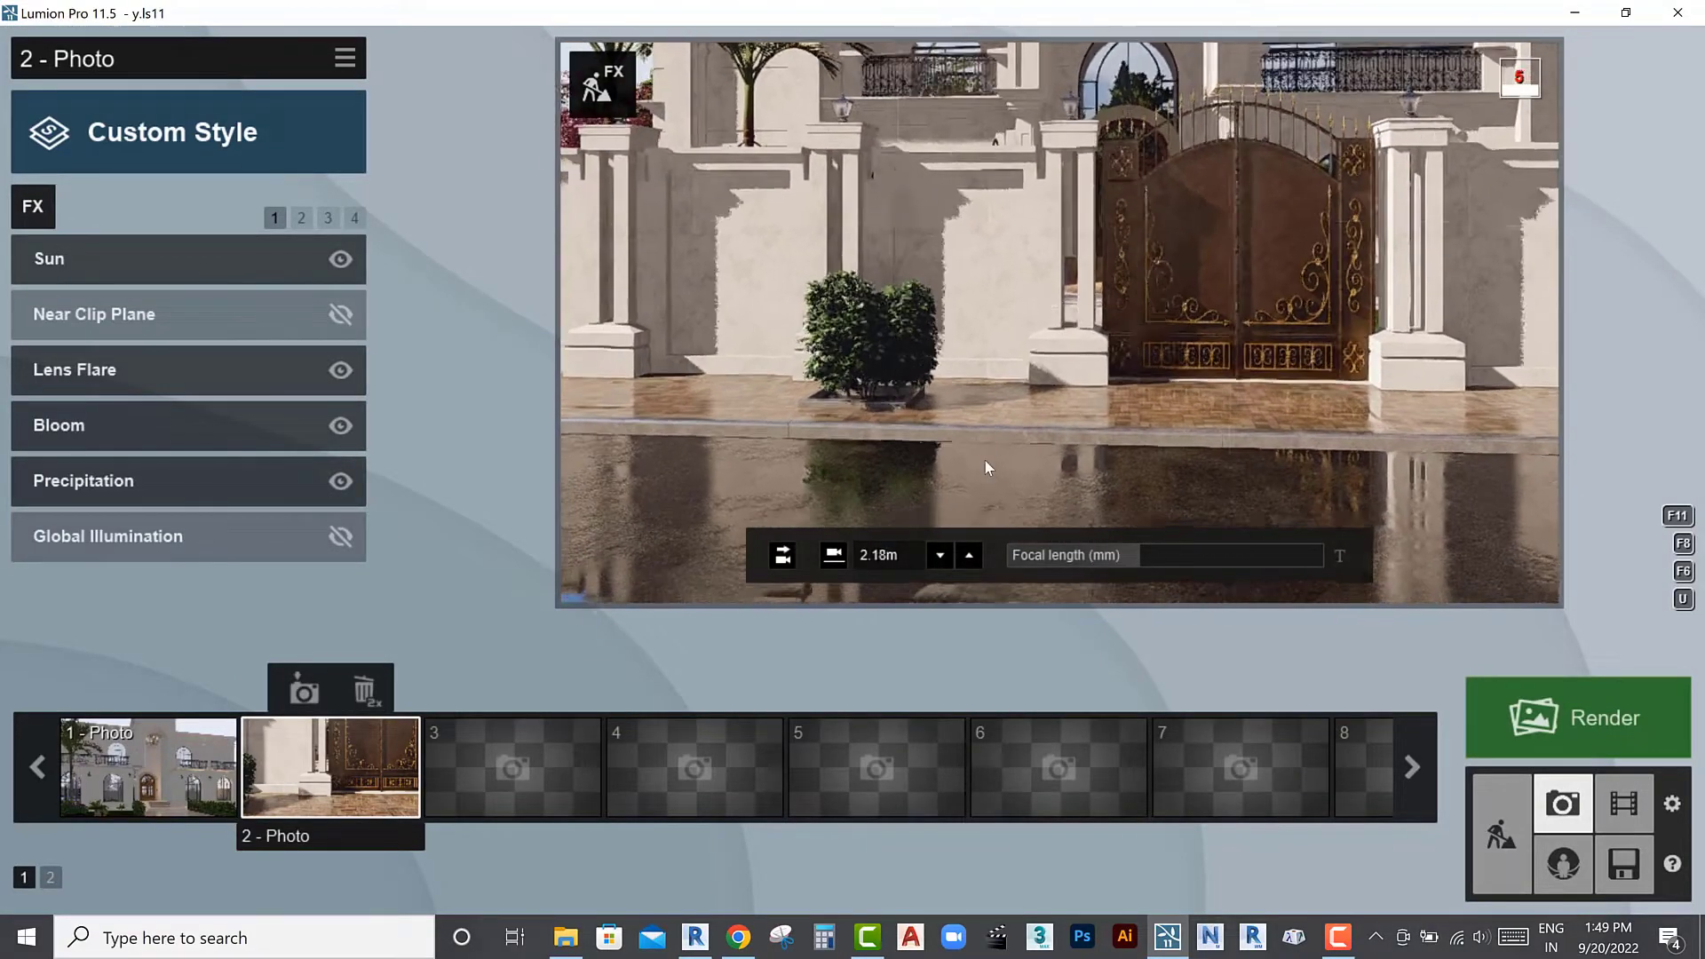
pyautogui.scroll(-2, 986, 460)
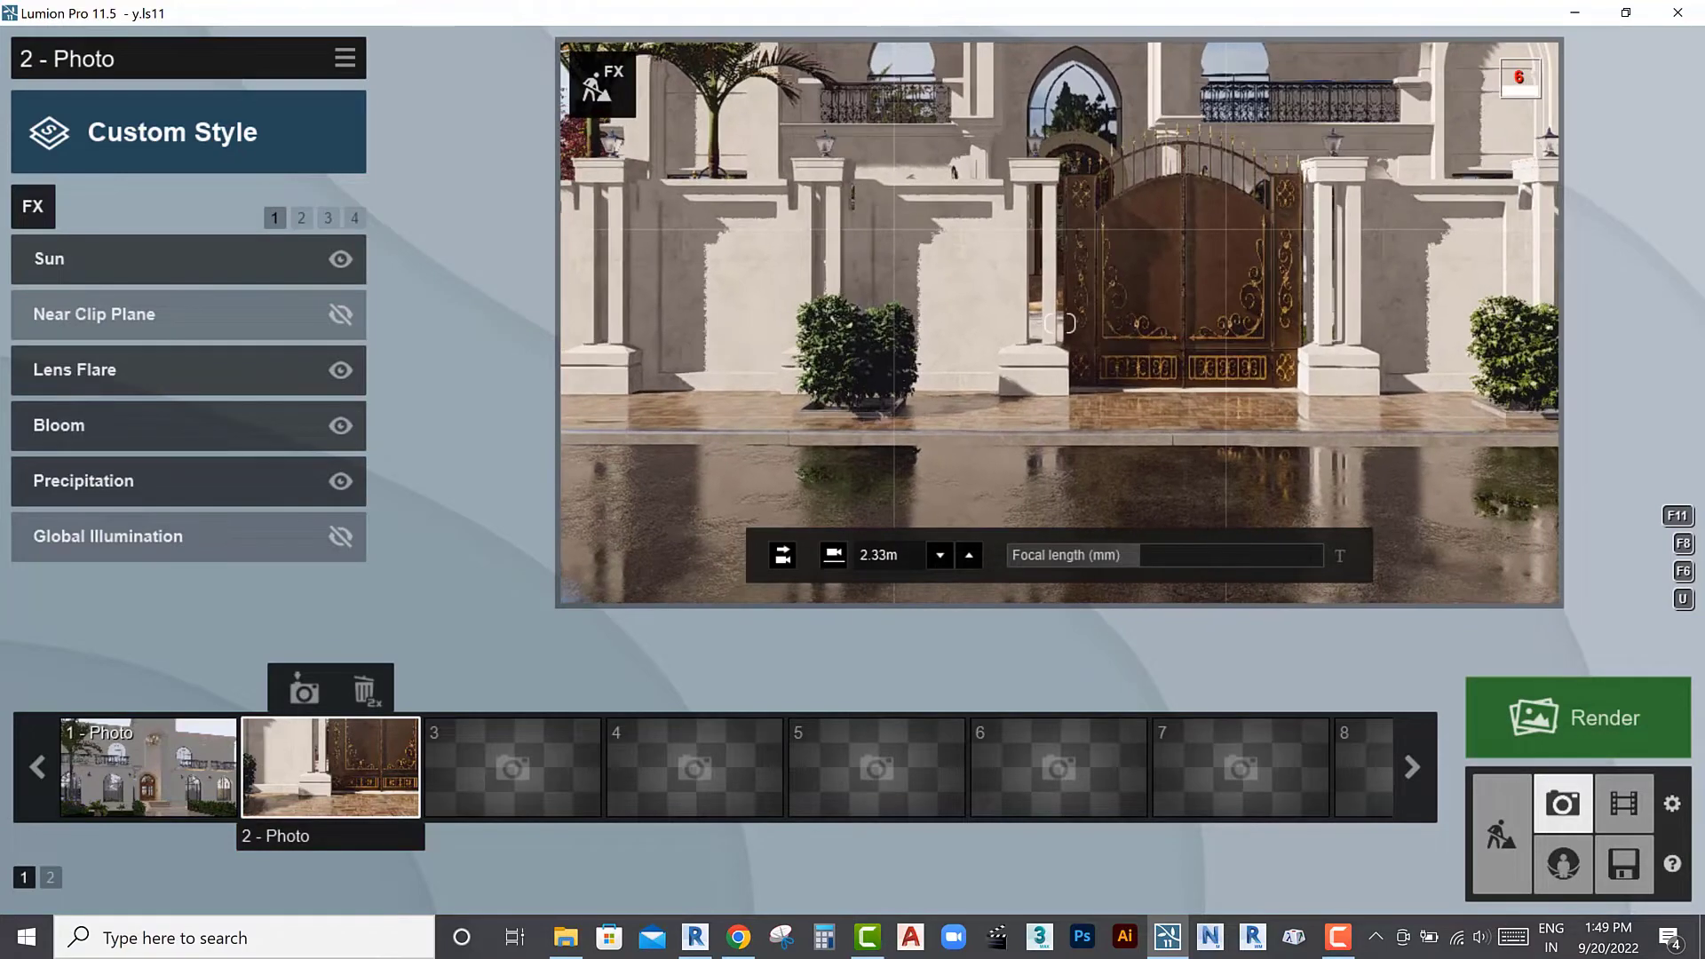
pyautogui.moveTo(1059, 321); pyautogui.dragTo(1014, 446, button='right')
pyautogui.press('a')
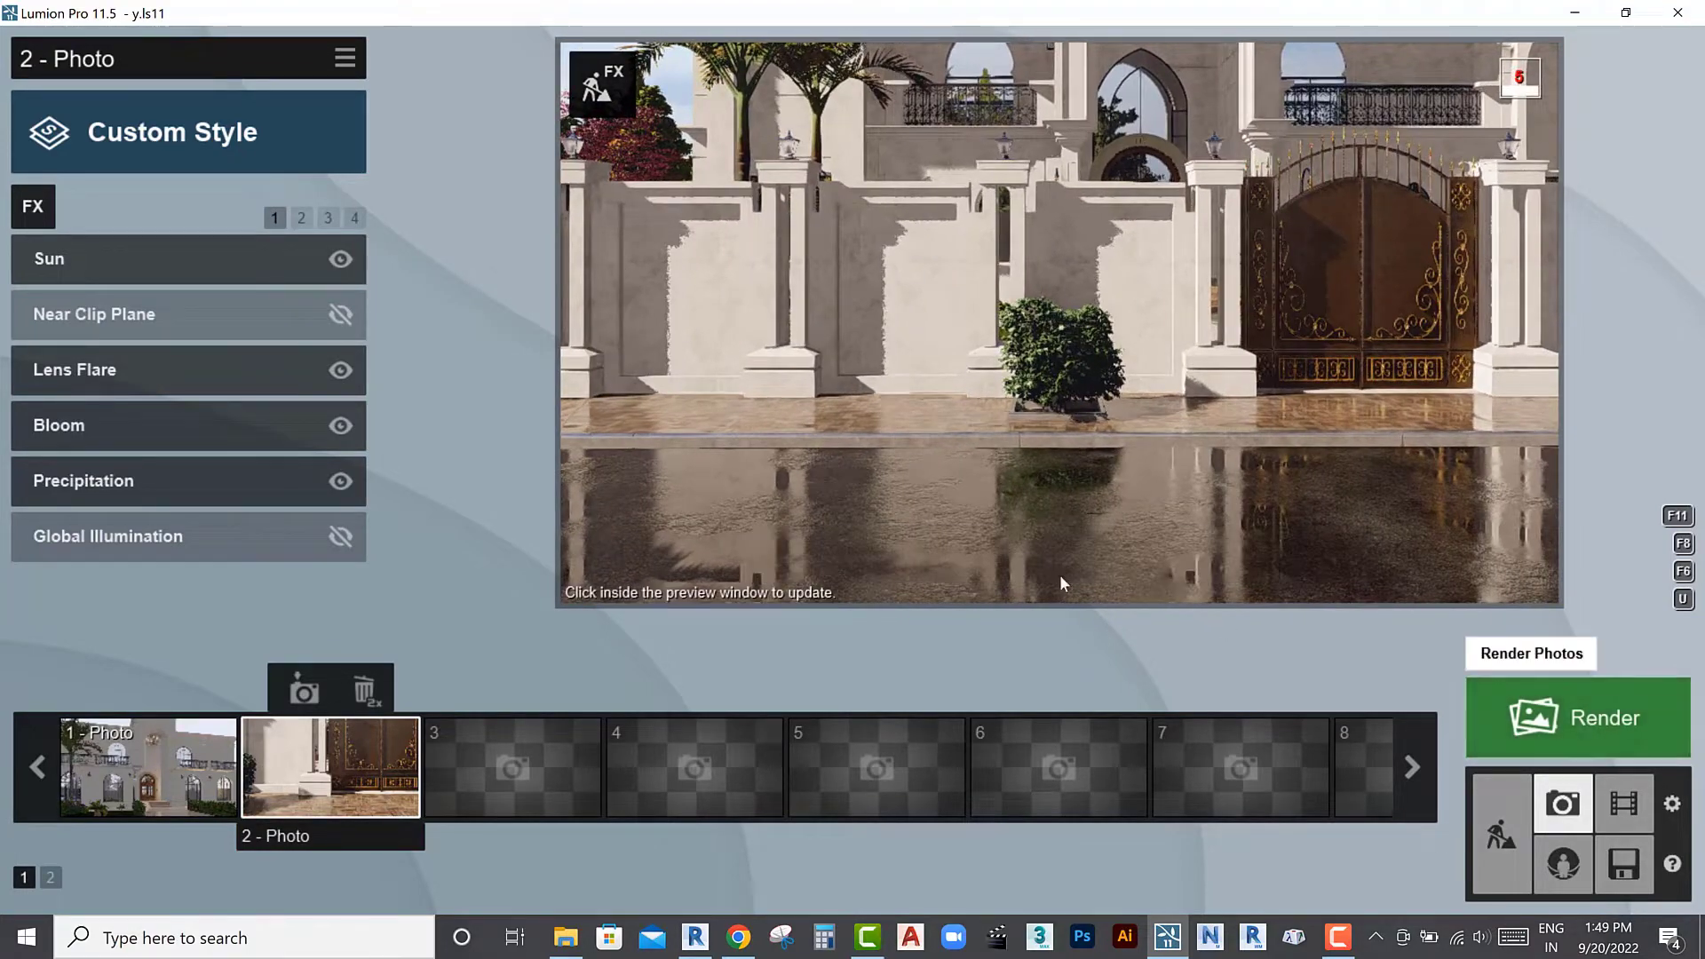
# Render photo 2 at Print size 3840x2160, saved as R5jpg.jpg next to R4jpg.jpg
pyautogui.click(1573, 744)
pyautogui.click(1023, 749)
pyautogui.click(555, 426)
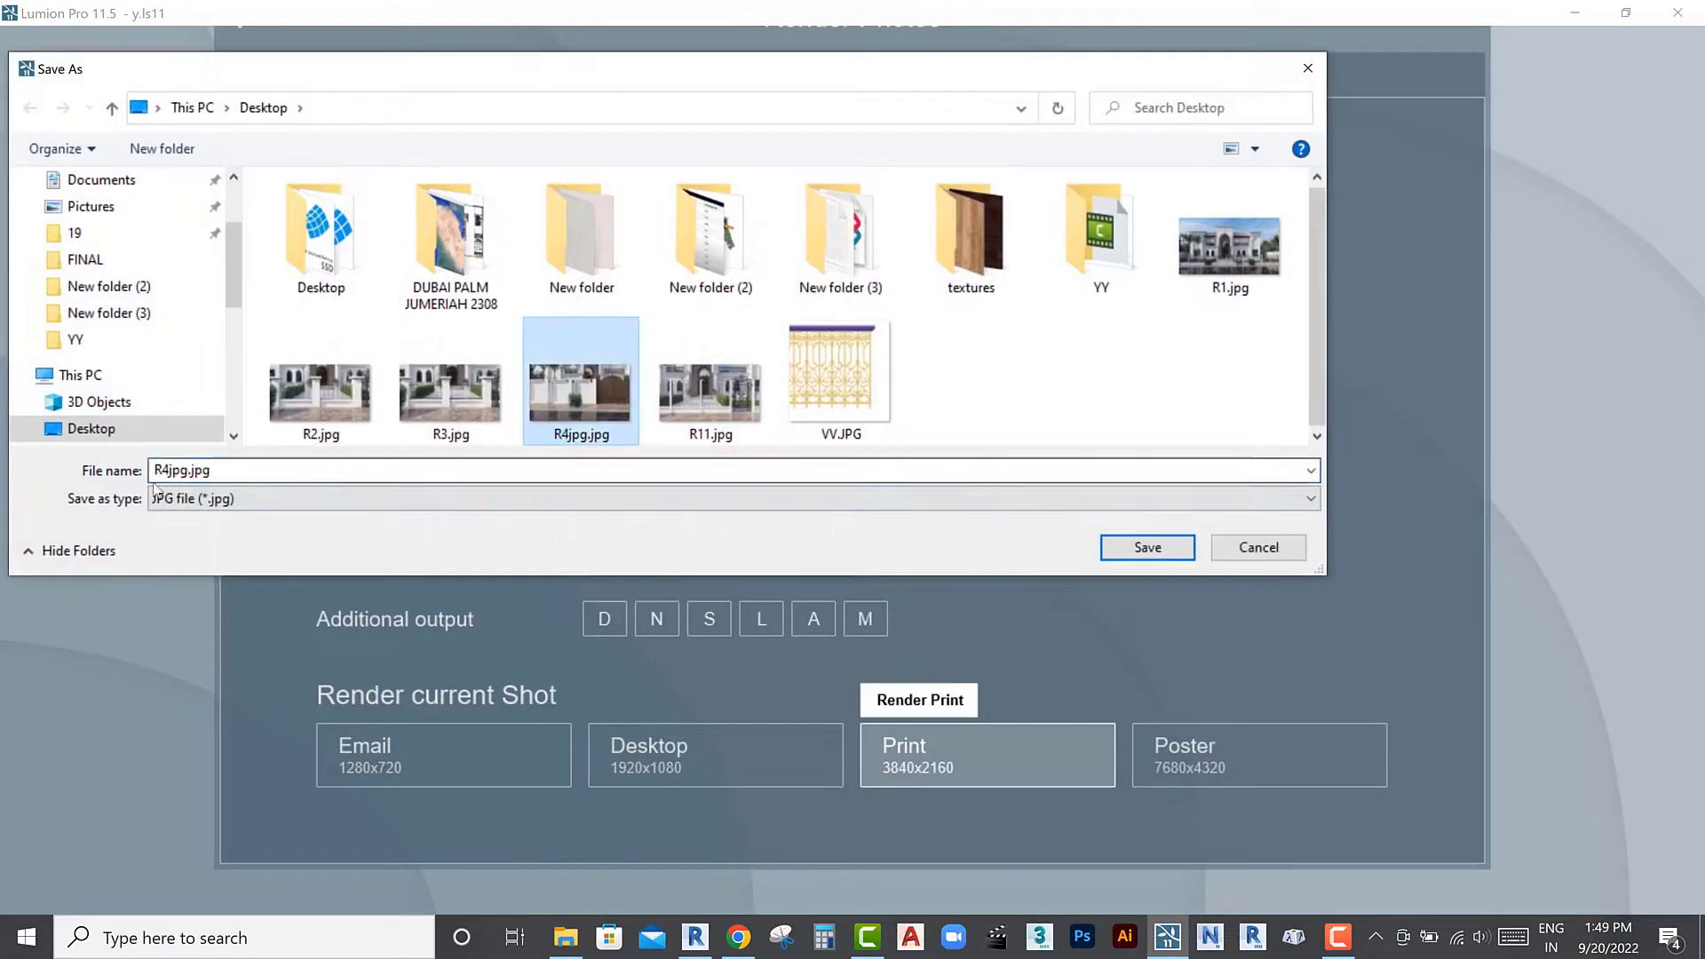
pyautogui.write('5')
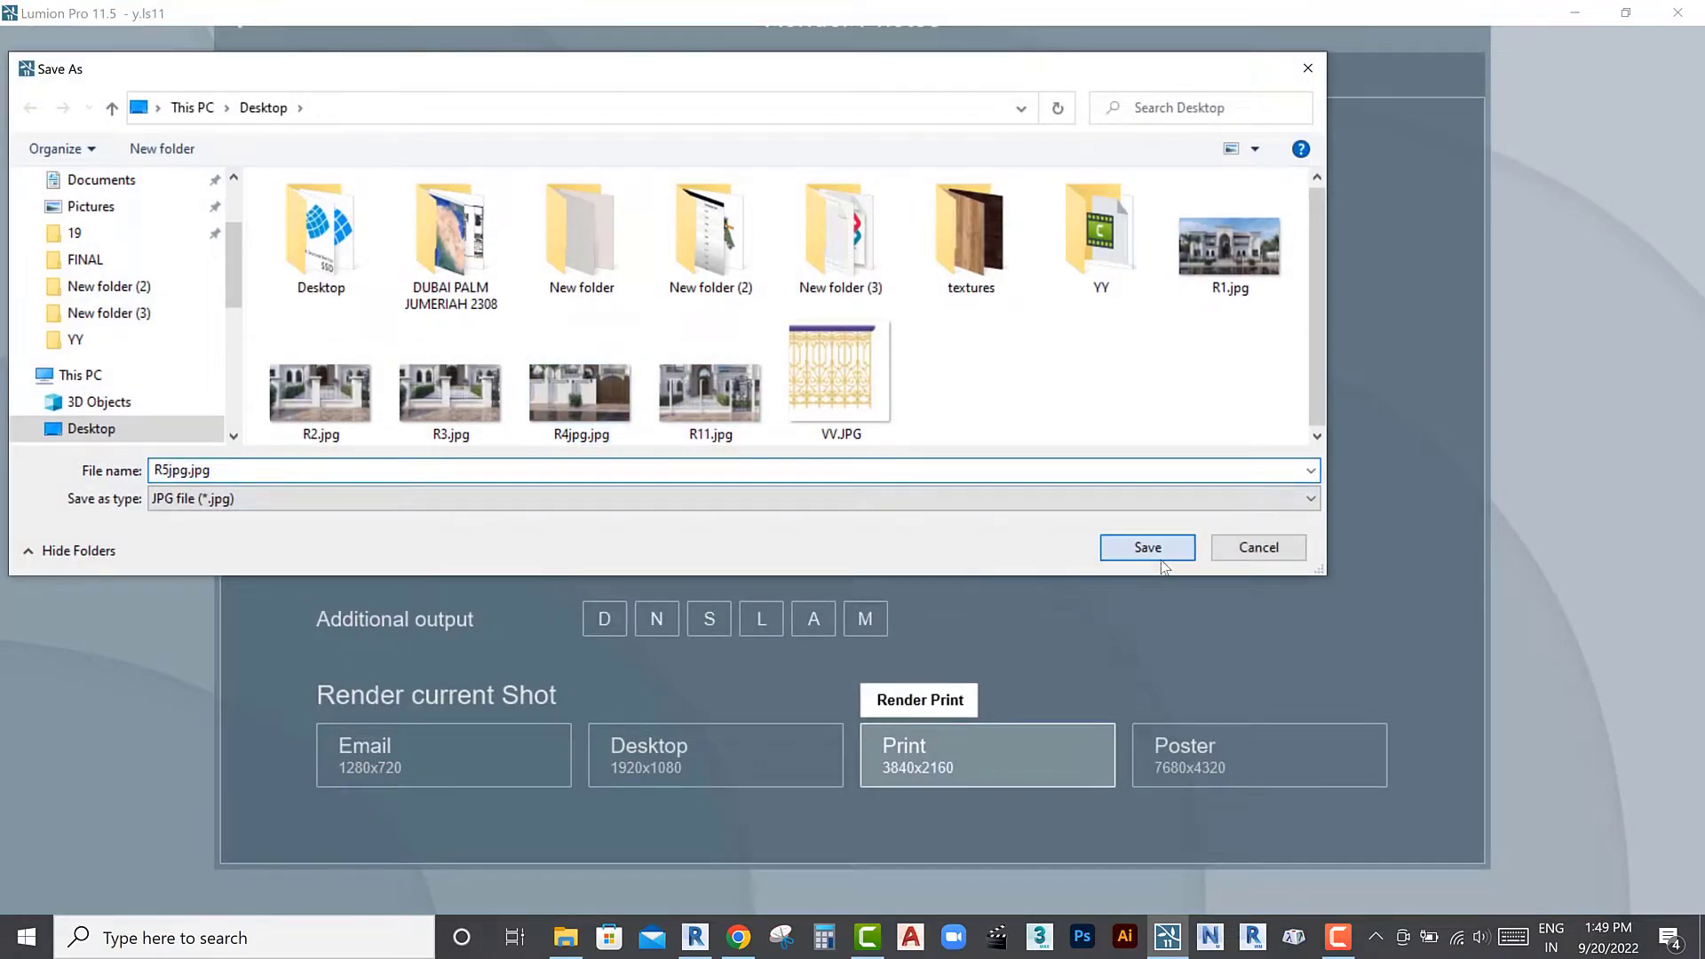
pyautogui.click(1160, 558)
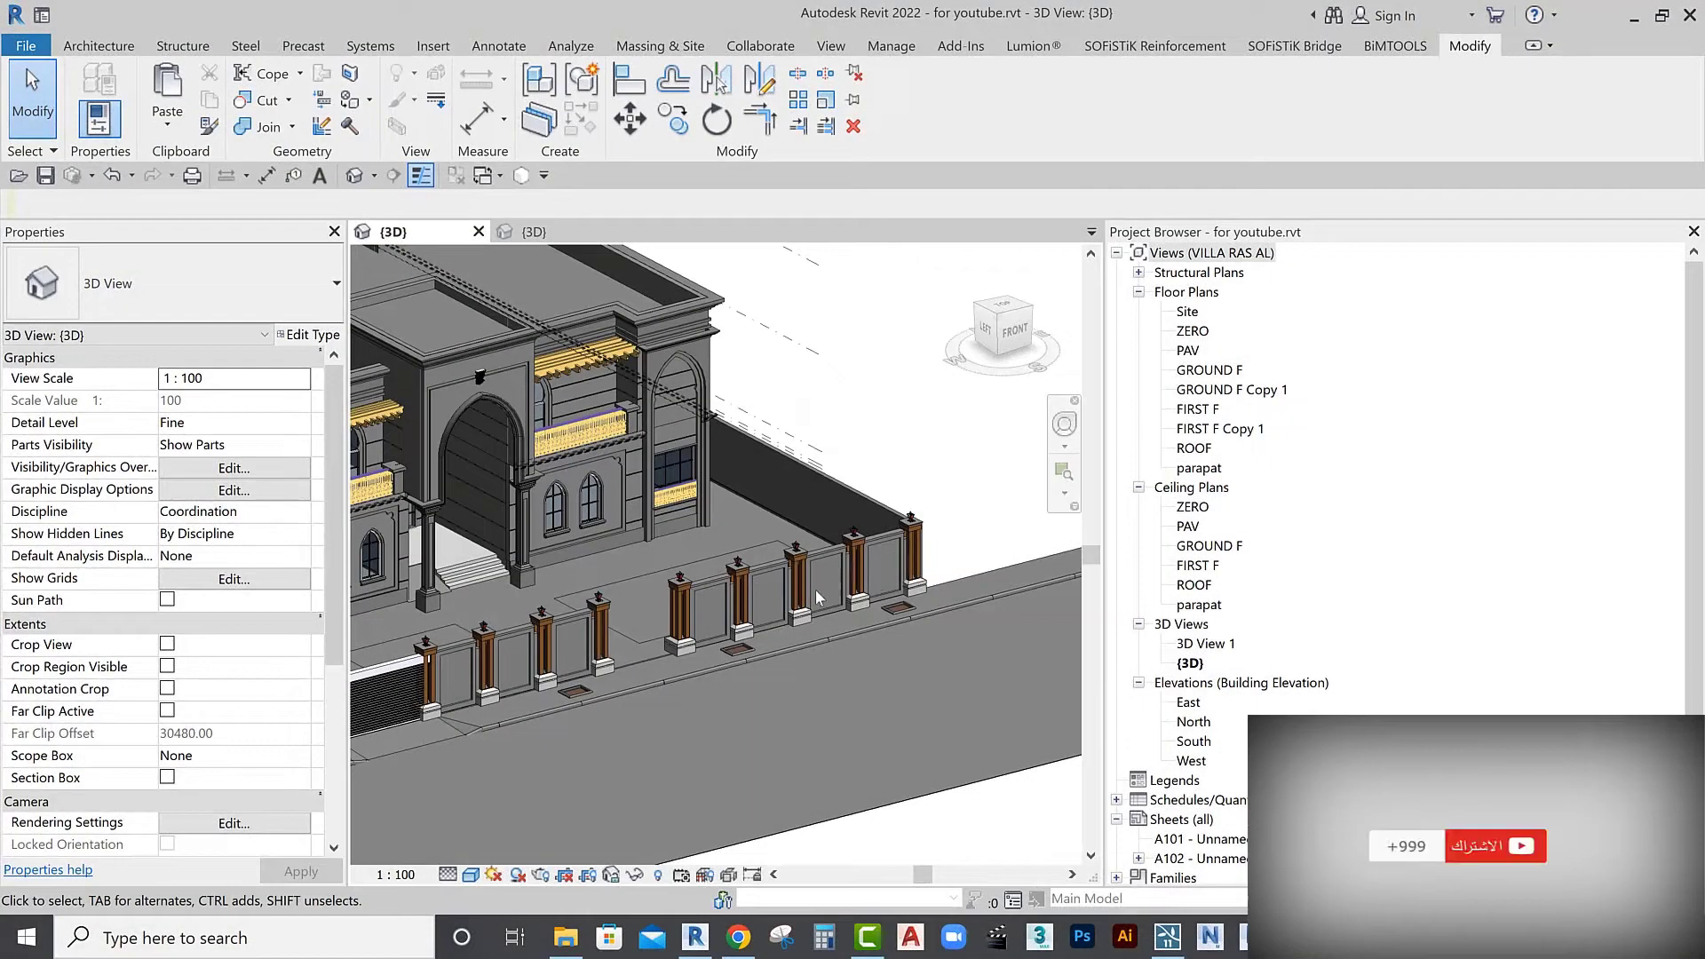
# Switch the fence railing beside the house to the RAILING 6 type
pyautogui.scroll(-4, 901, 461)
pyautogui.click(863, 512)
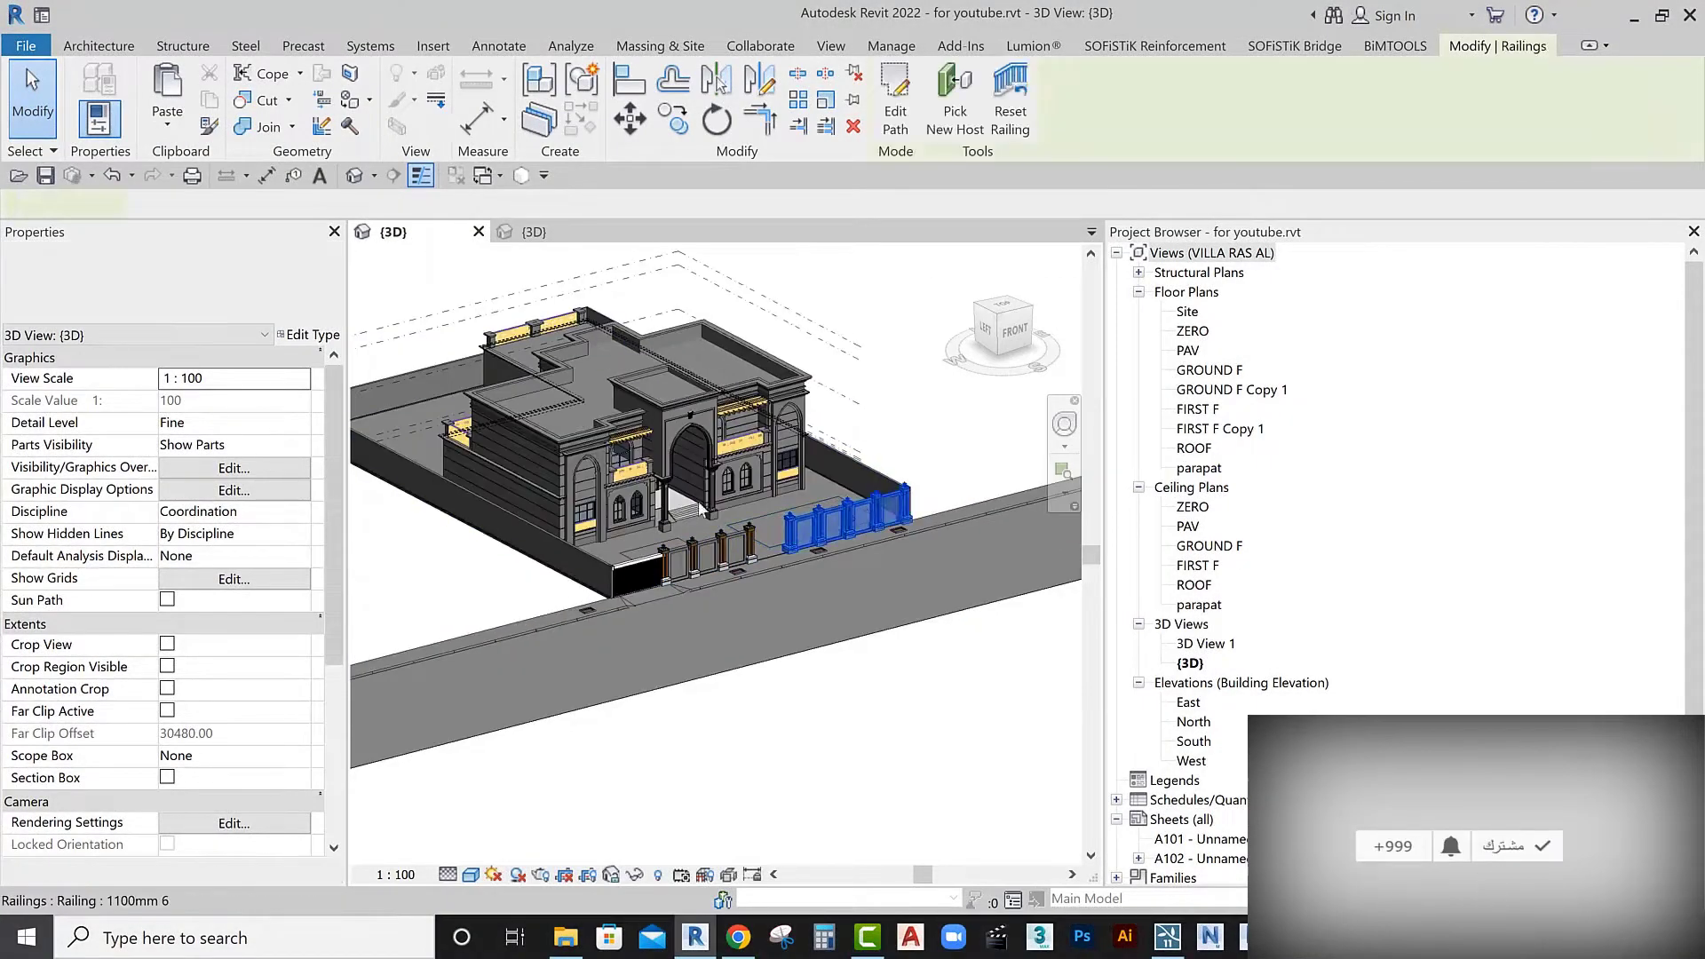
pyautogui.click(244, 306)
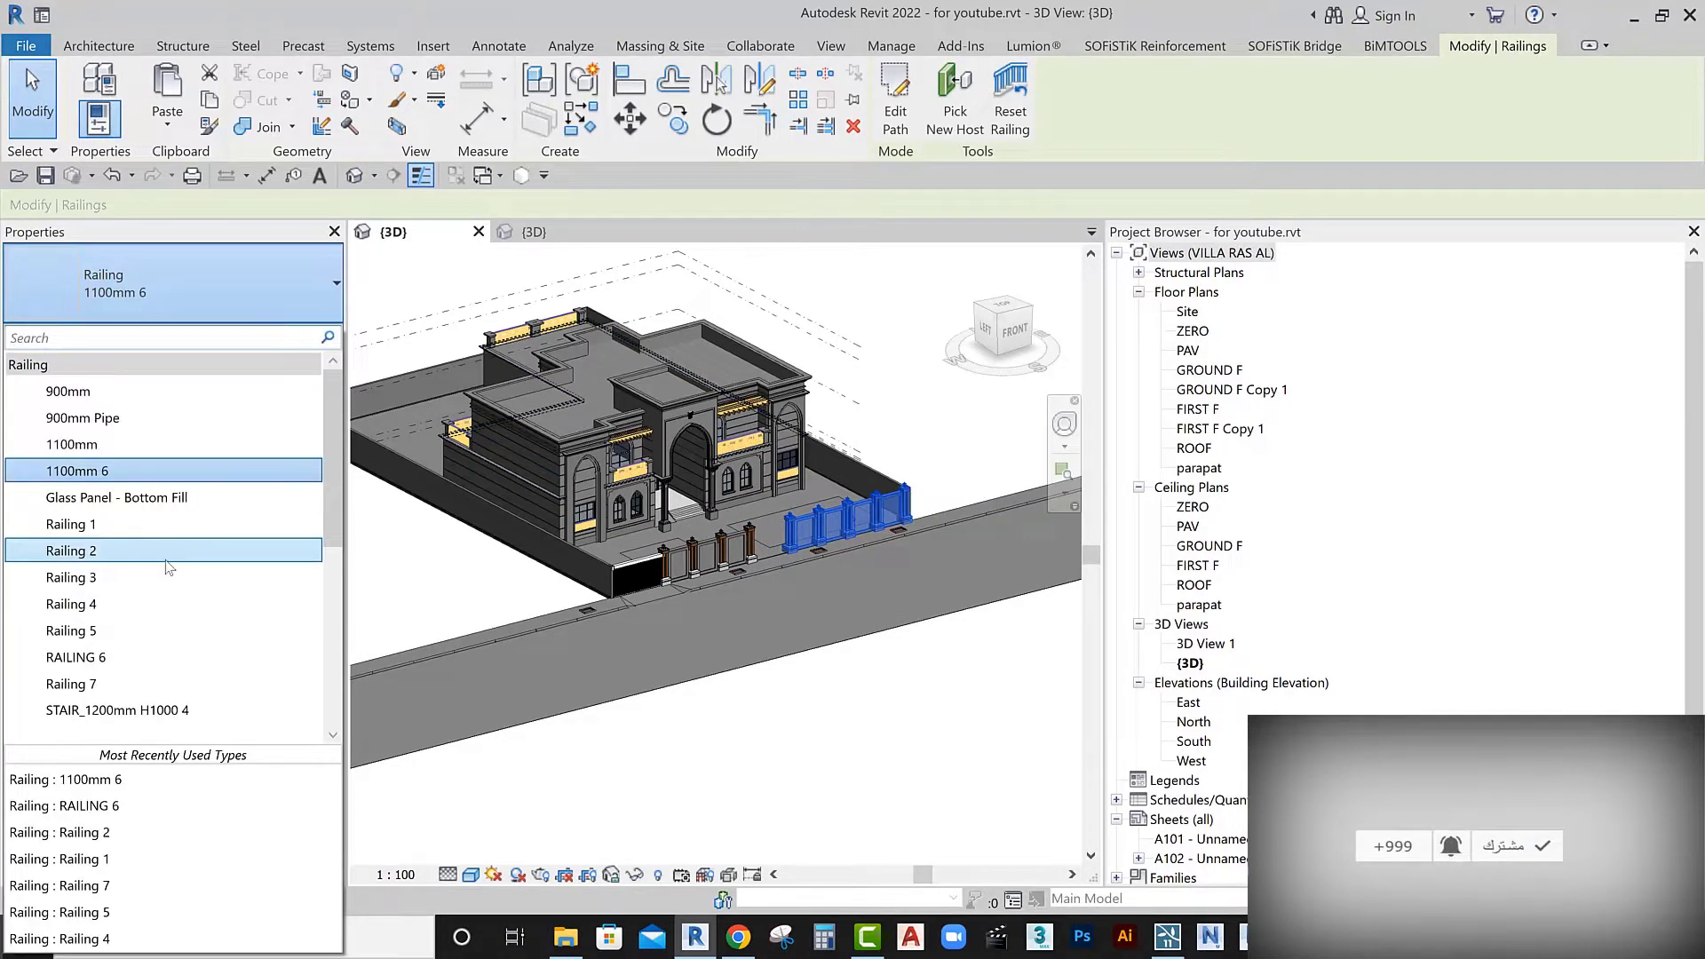
pyautogui.click(137, 658)
# Change the pillar fence railing to a bar railing type
pyautogui.scroll(3, 621, 602)
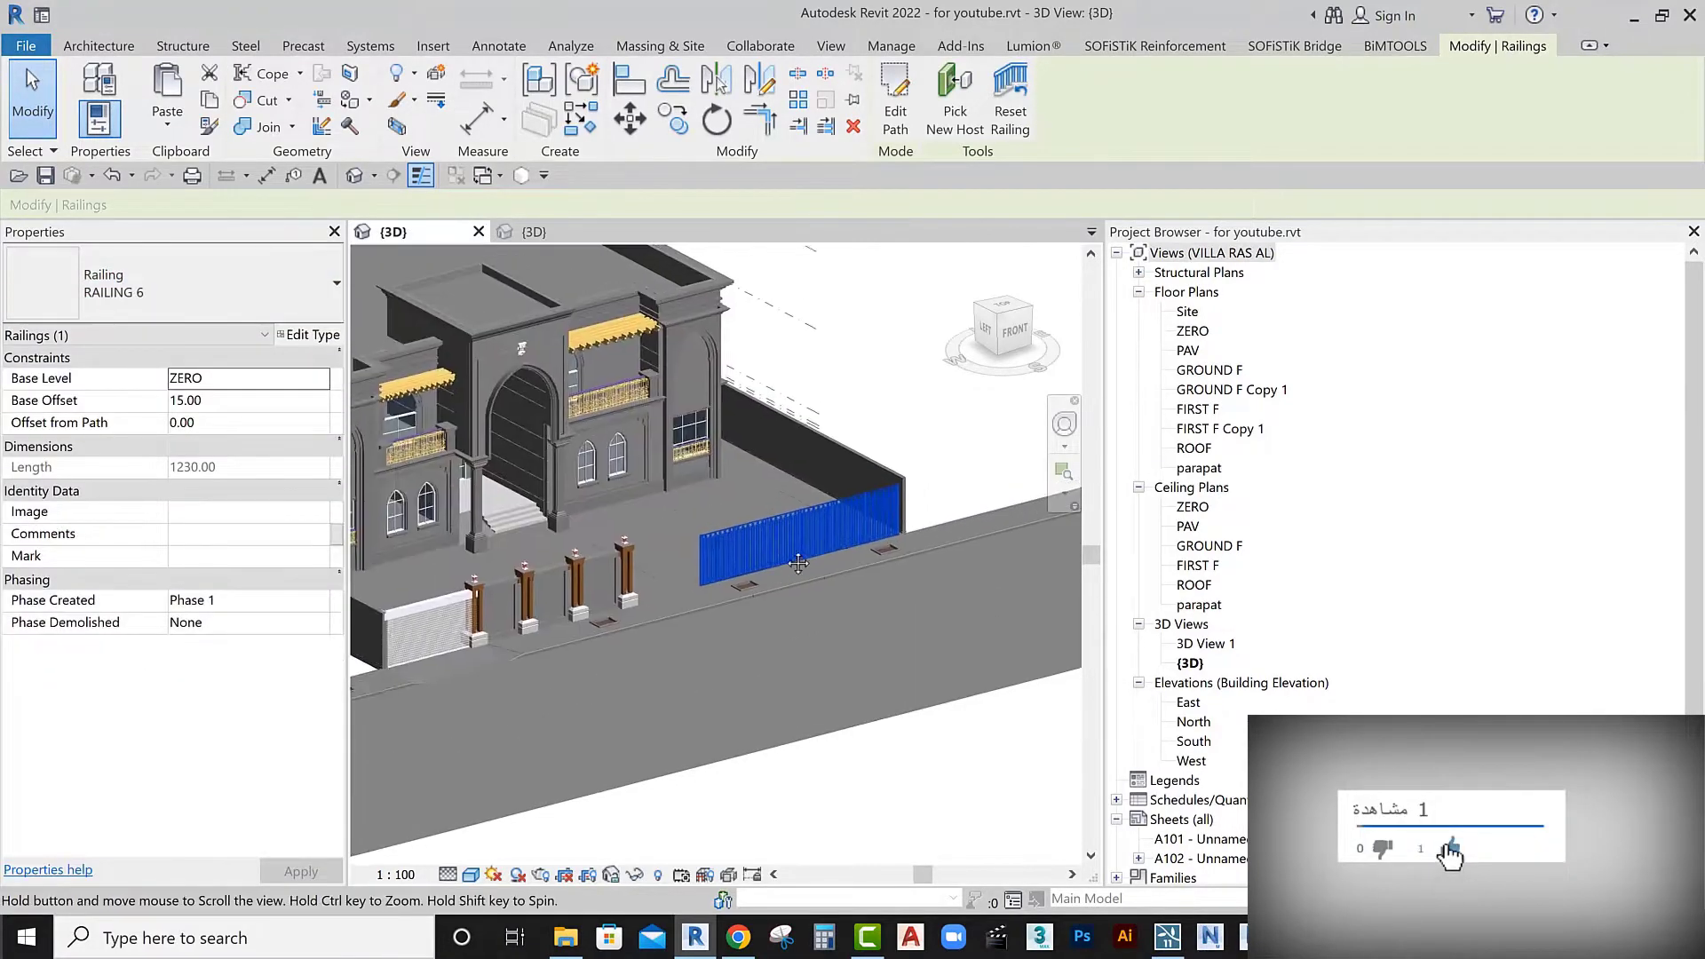
pyautogui.scroll(2, 620, 602)
pyautogui.scroll(2, 621, 603)
pyautogui.scroll(-2, 621, 604)
pyautogui.click(586, 535)
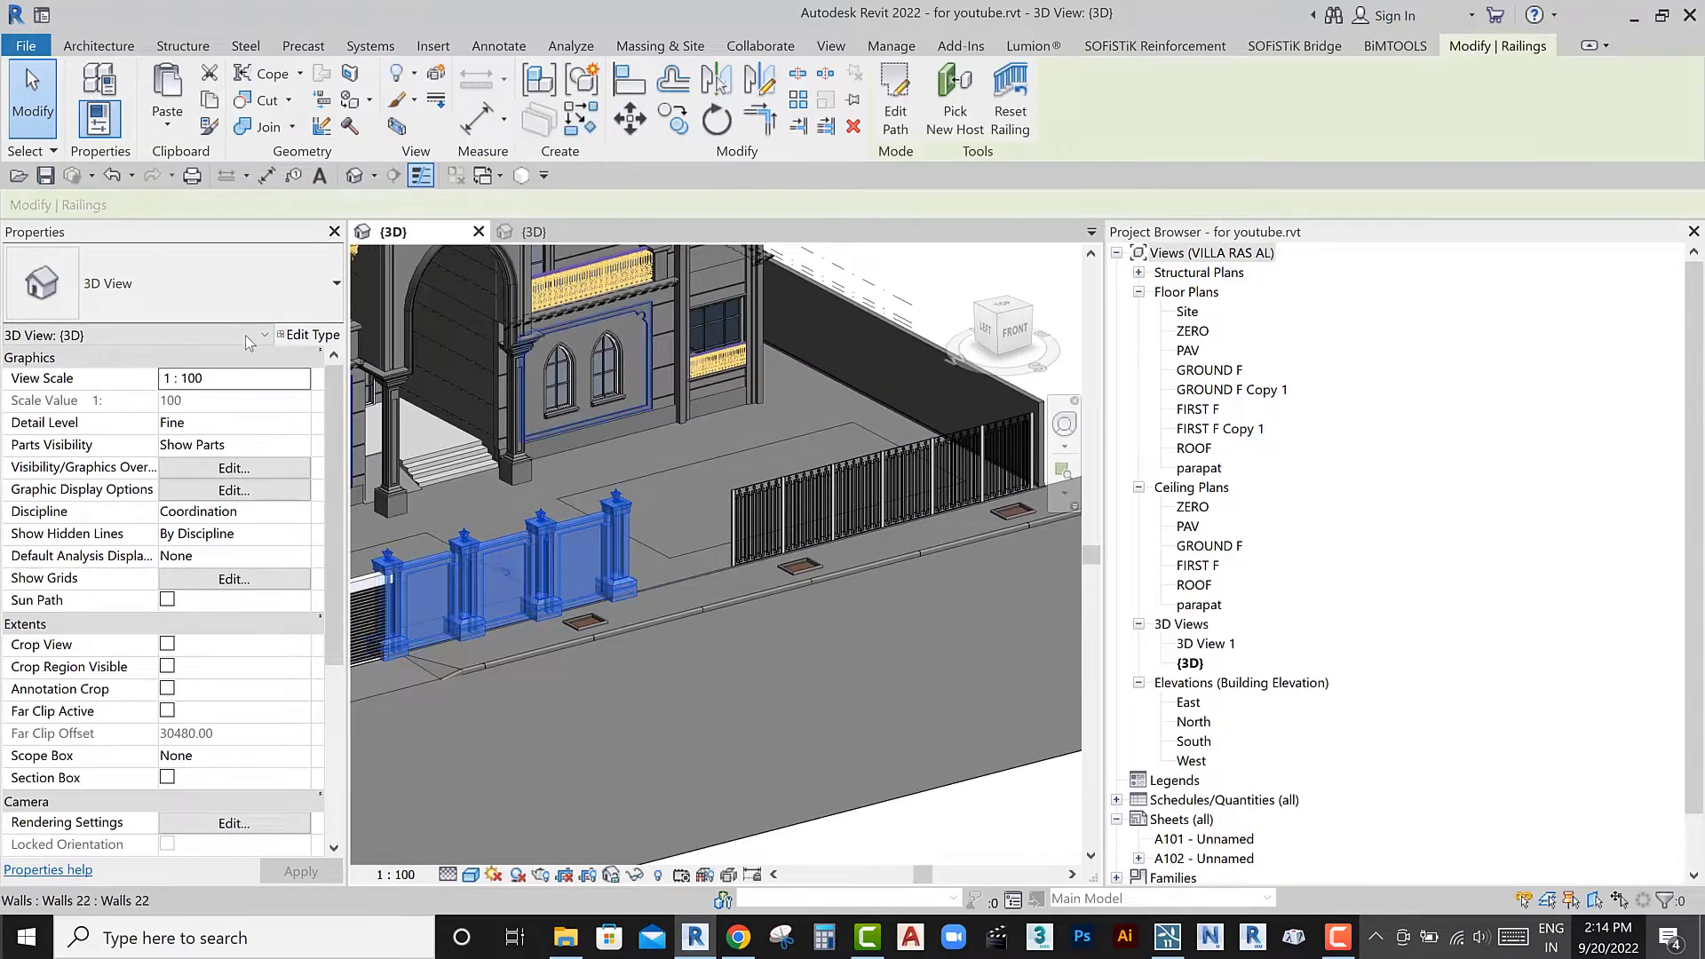
pyautogui.click(177, 283)
pyautogui.click(62, 684)
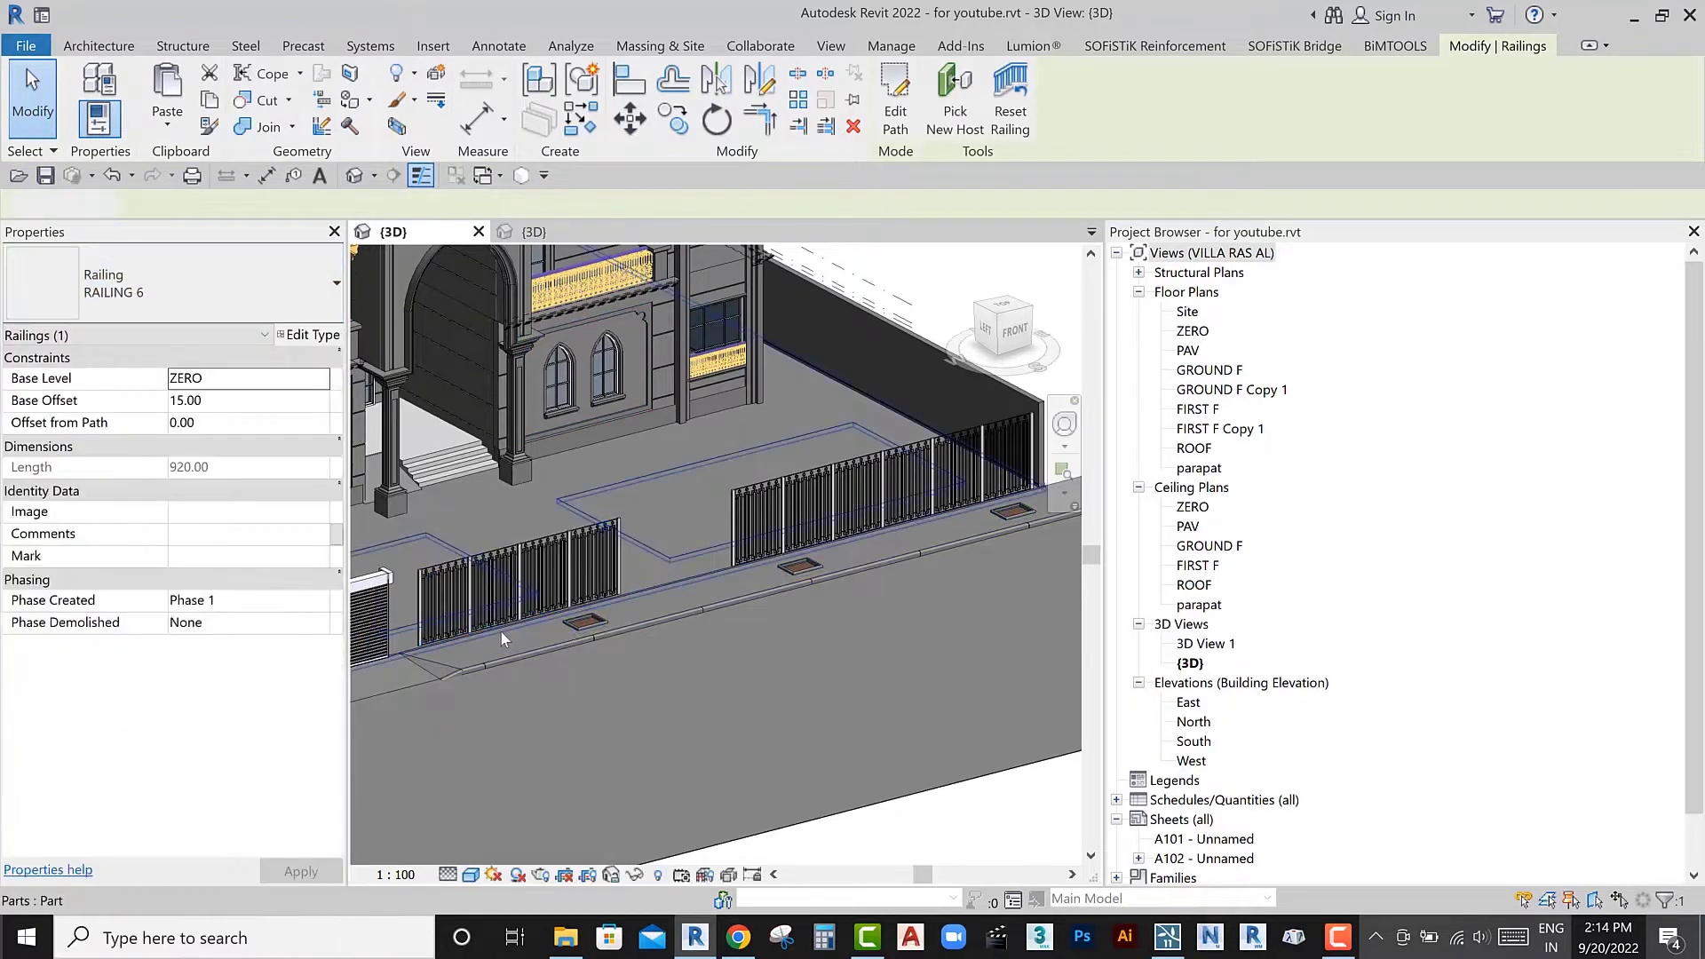
# Select the 920-long bar railing beside the white wall
pyautogui.press('Escape')
pyautogui.moveTo(516, 639); pyautogui.dragTo(654, 639, button='middle')
pyautogui.click(655, 632)
pyautogui.scroll(2, 655, 632)
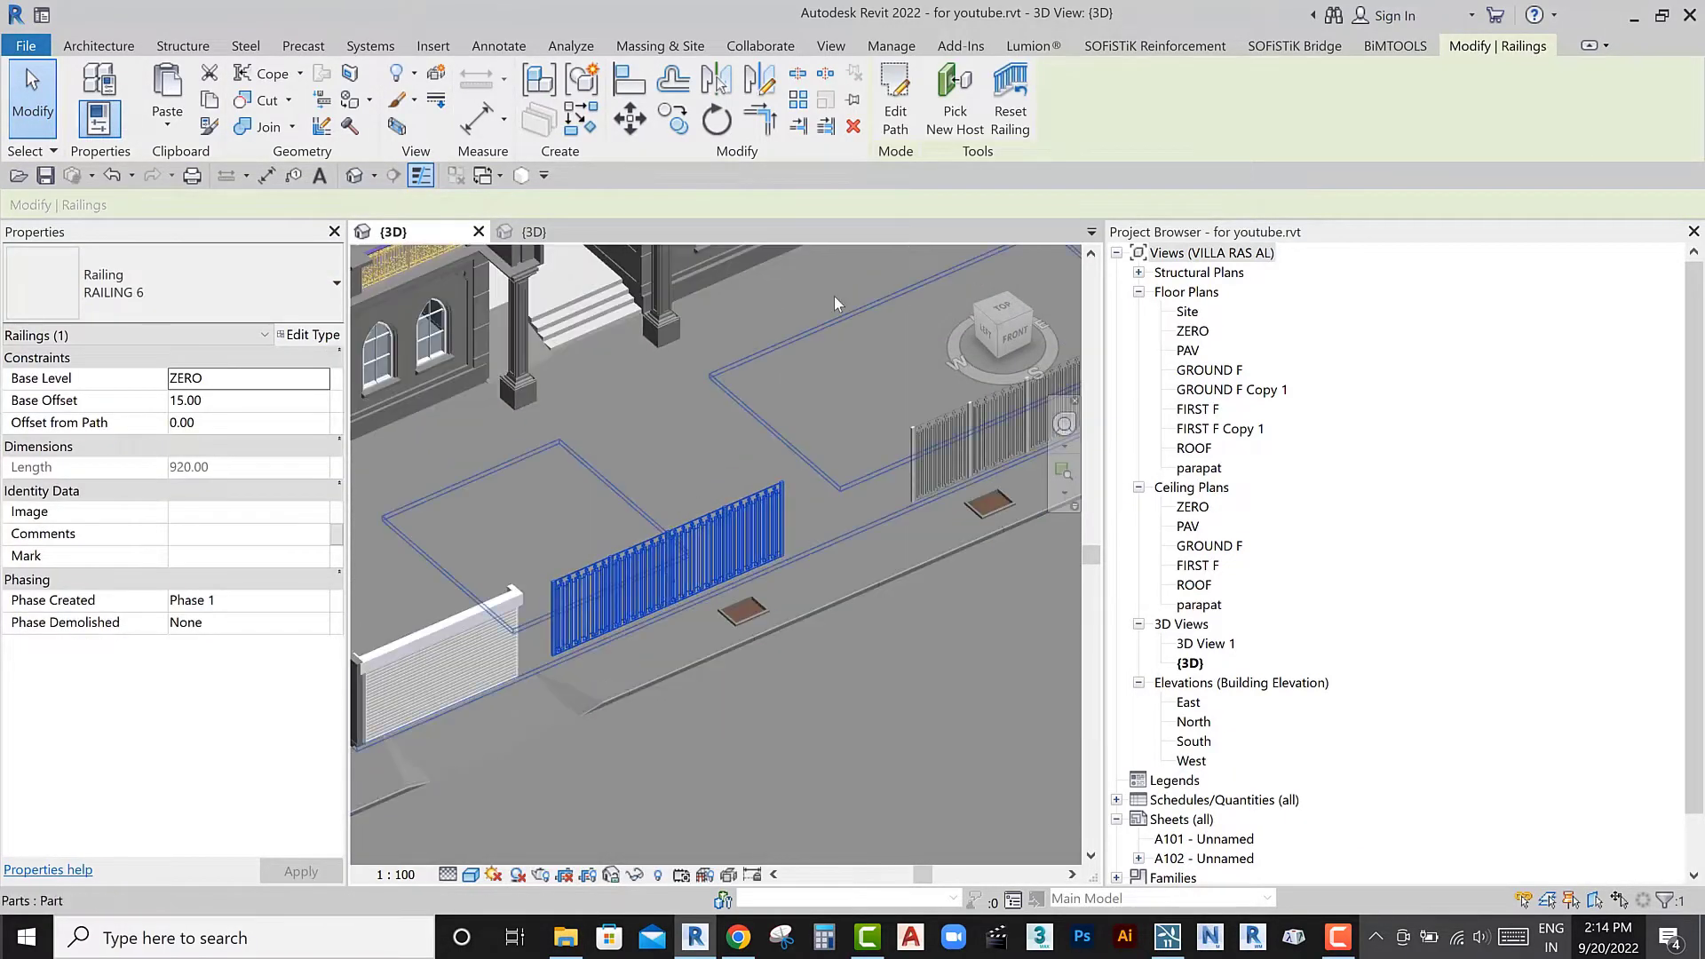
# Stretch the first railing's path sketch from 920 to 1070 and finish the edit
pyautogui.click(896, 120)
pyautogui.click(511, 683)
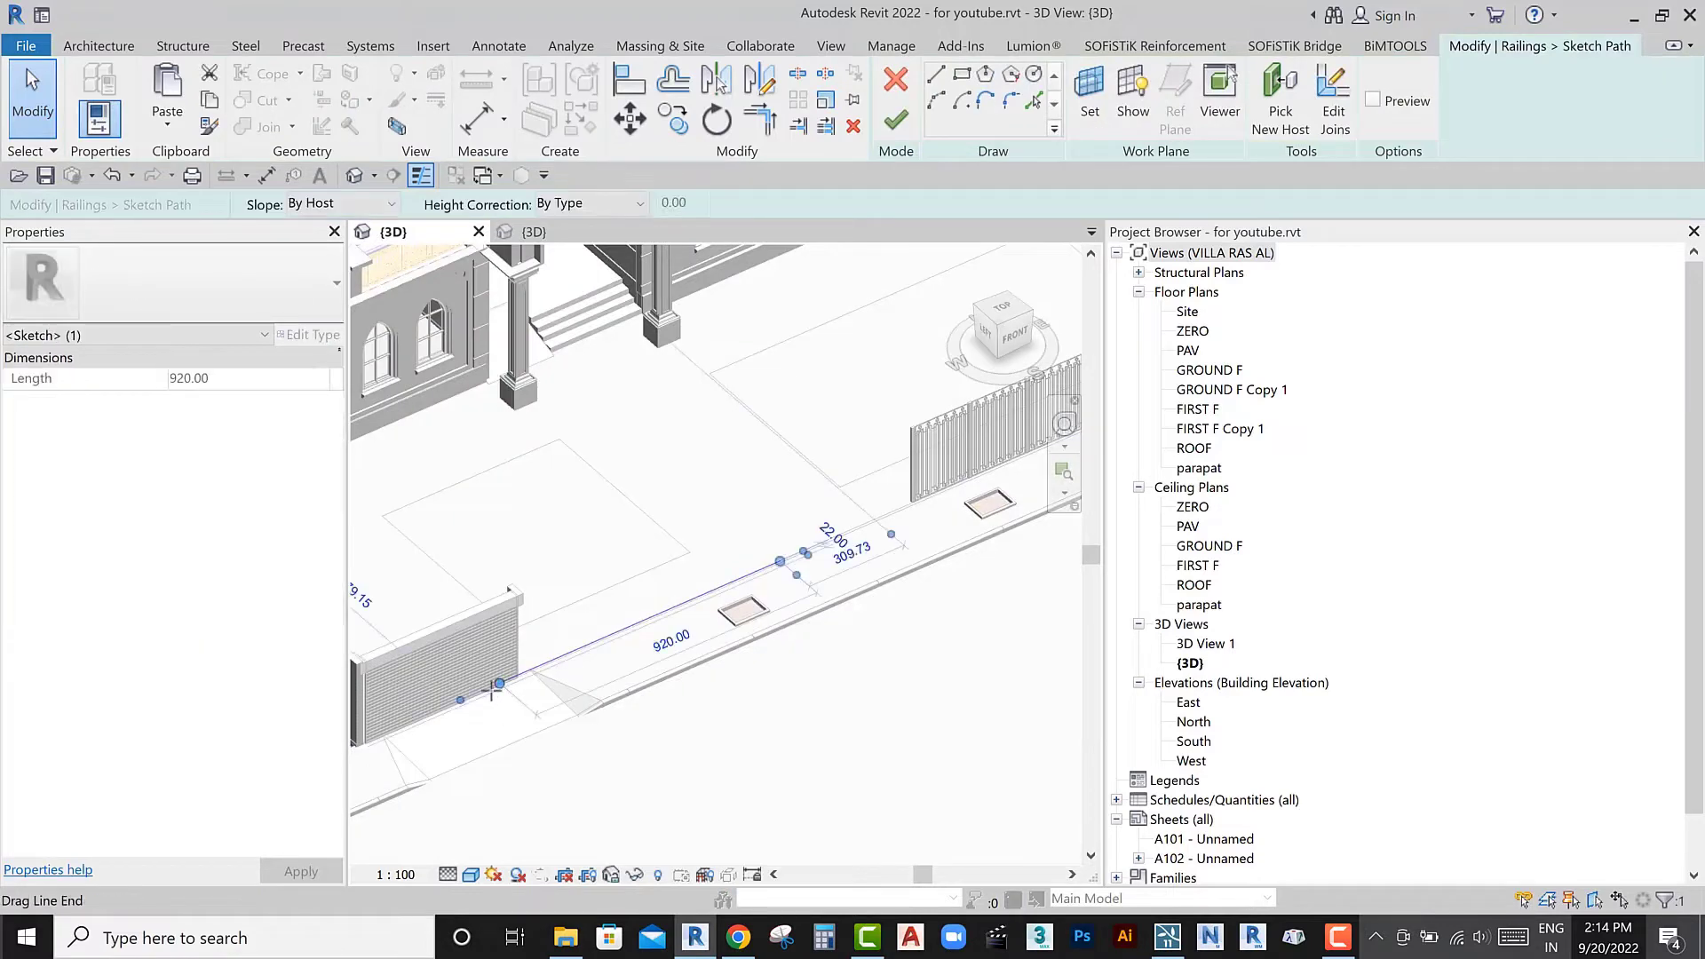
pyautogui.moveTo(493, 689); pyautogui.dragTo(484, 694)
pyautogui.click(622, 628)
pyautogui.click(896, 120)
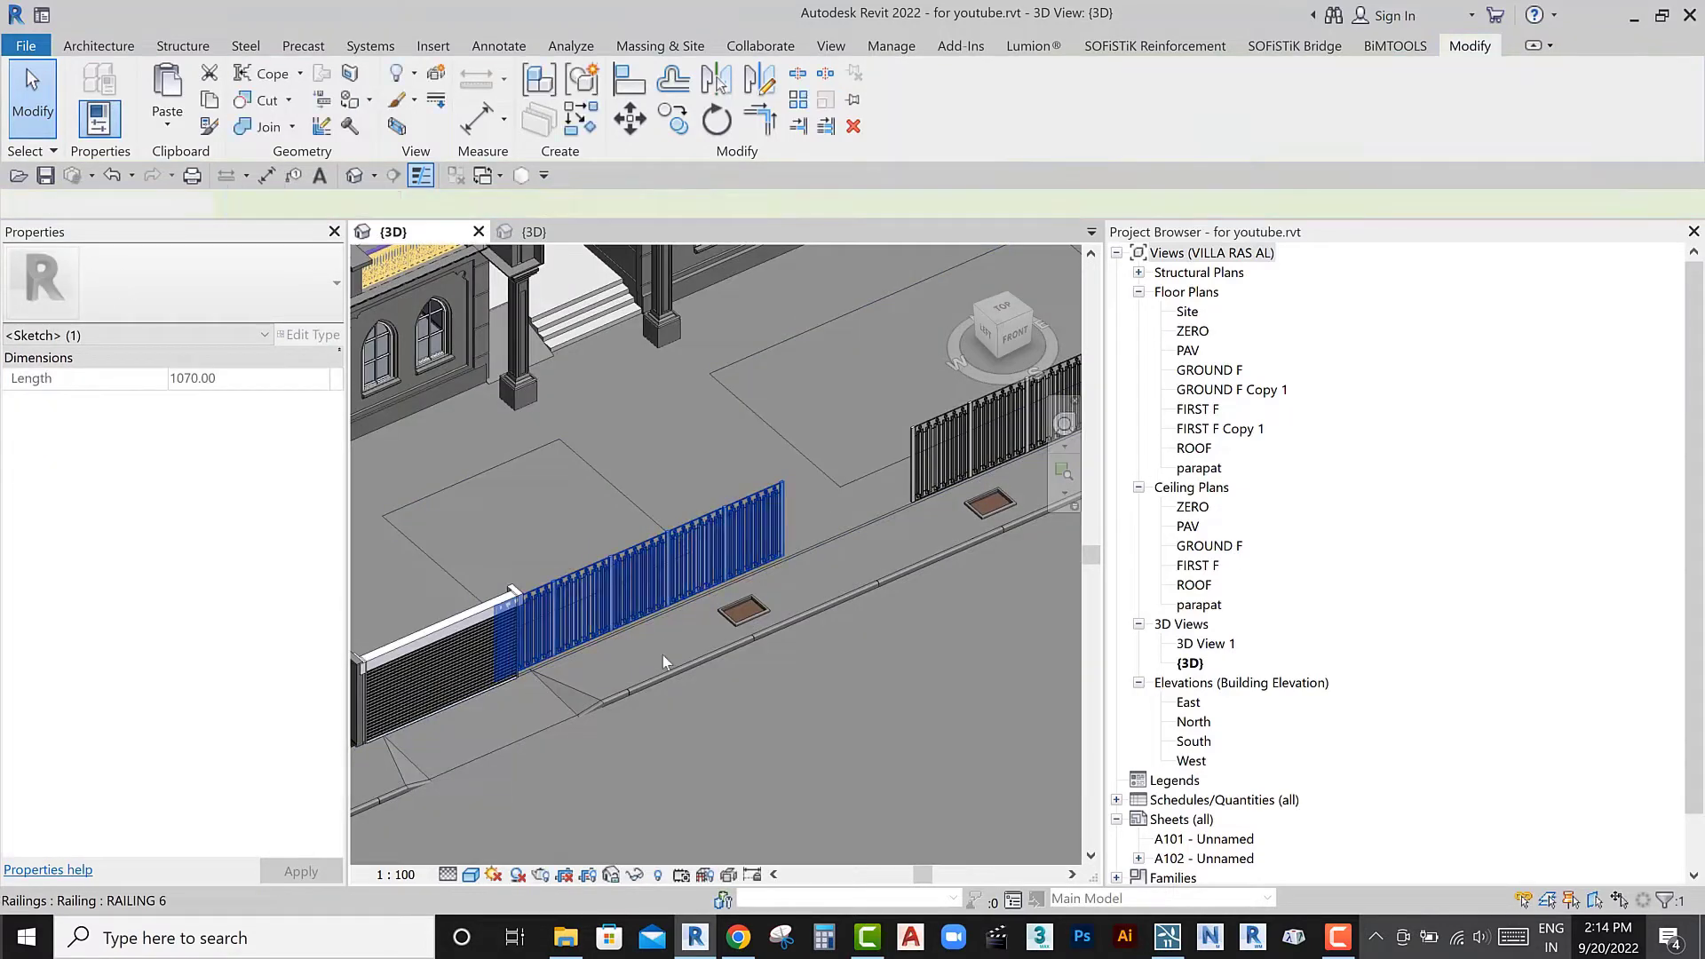
# Nudge the lengthened RAILING 6 along the fence line with the arrow keys
pyautogui.moveTo(663, 653); pyautogui.dragTo(592, 707, button='middle')
pyautogui.click(677, 572)
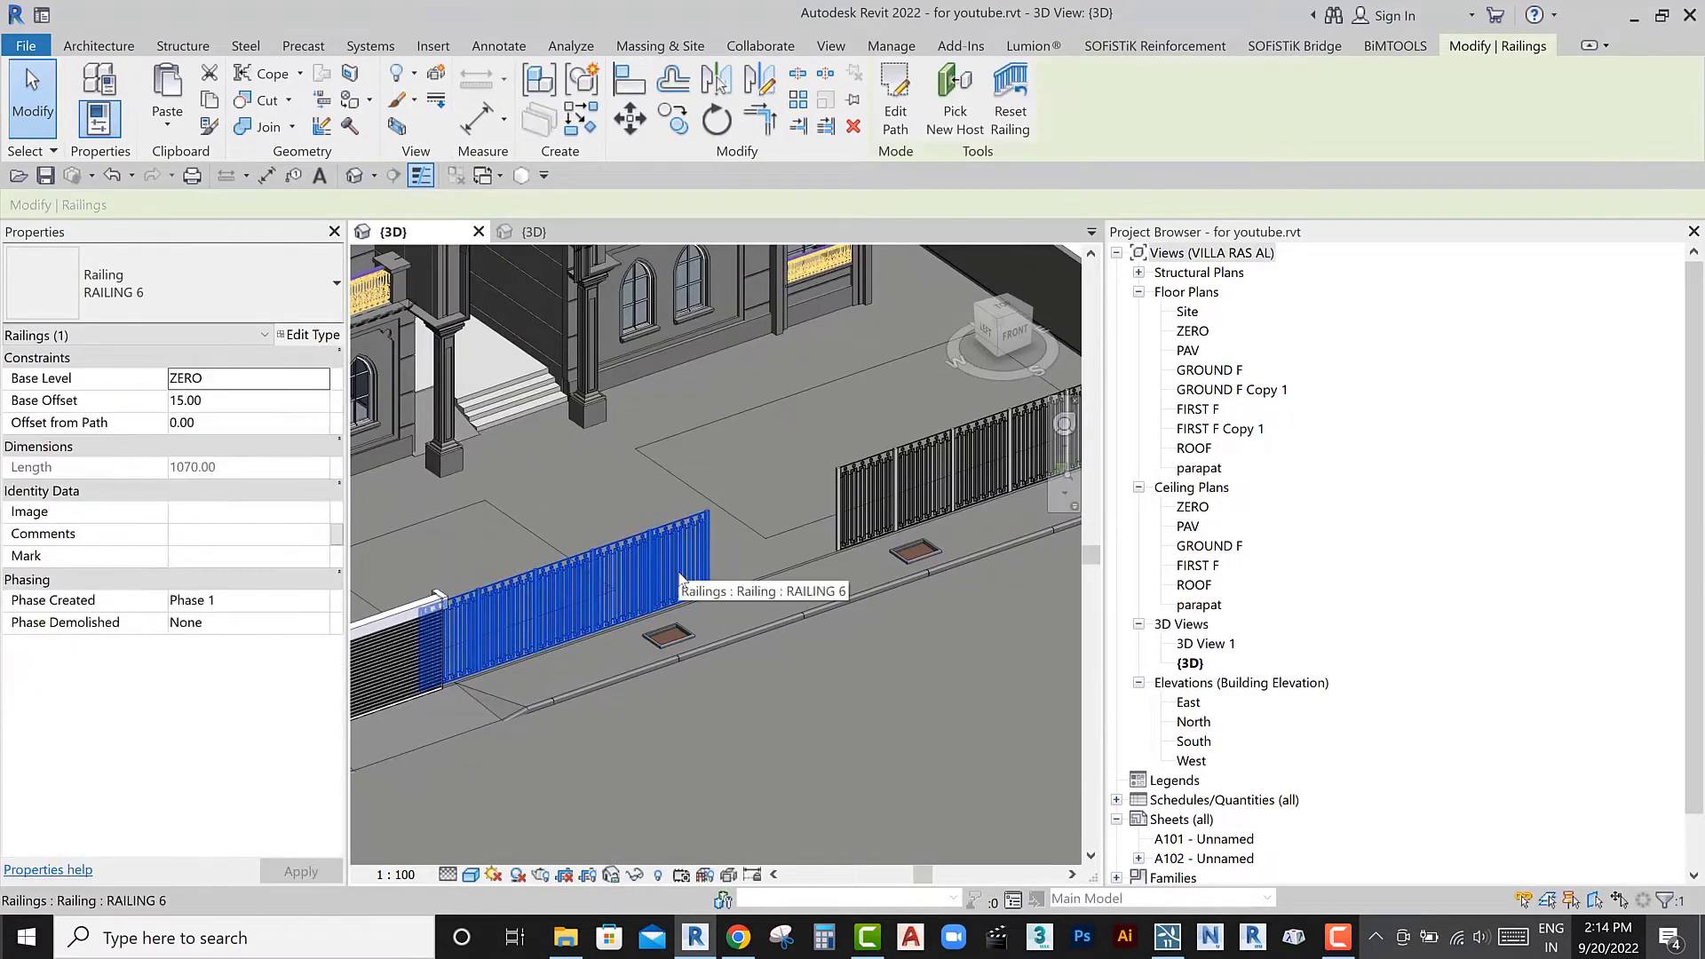
pyautogui.press('Right')
pyautogui.press('Right')
pyautogui.press('Right')
pyautogui.press('Right')
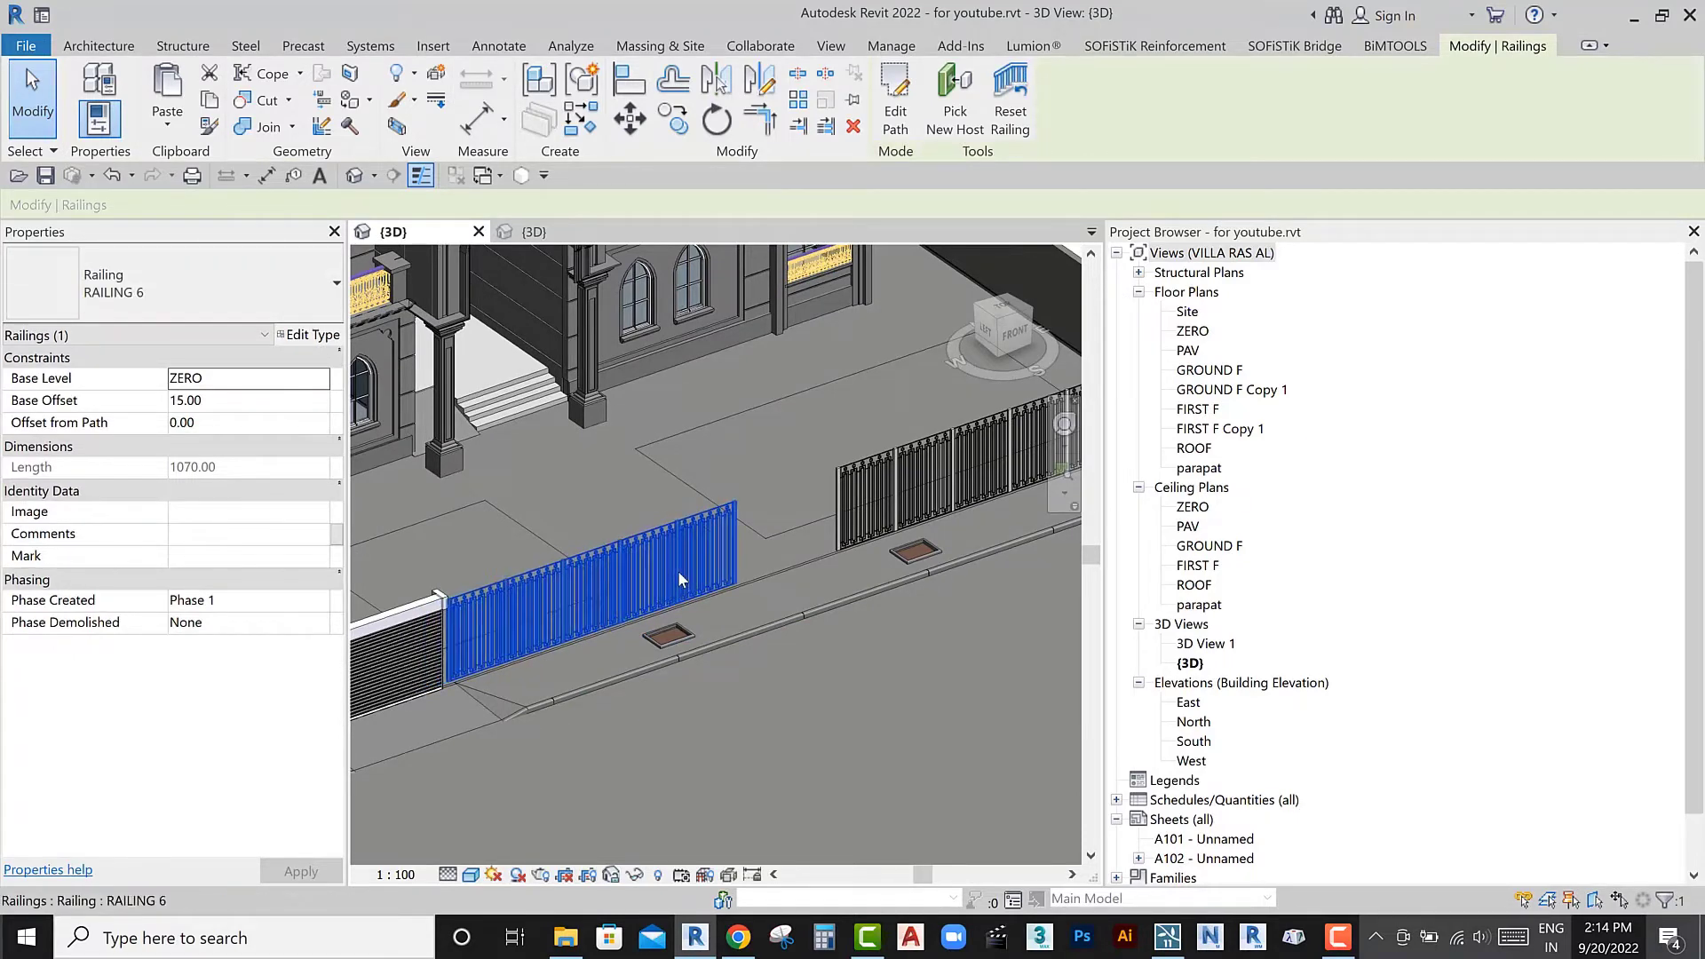
pyautogui.moveTo(679, 579); pyautogui.dragTo(681, 646, button='middle')
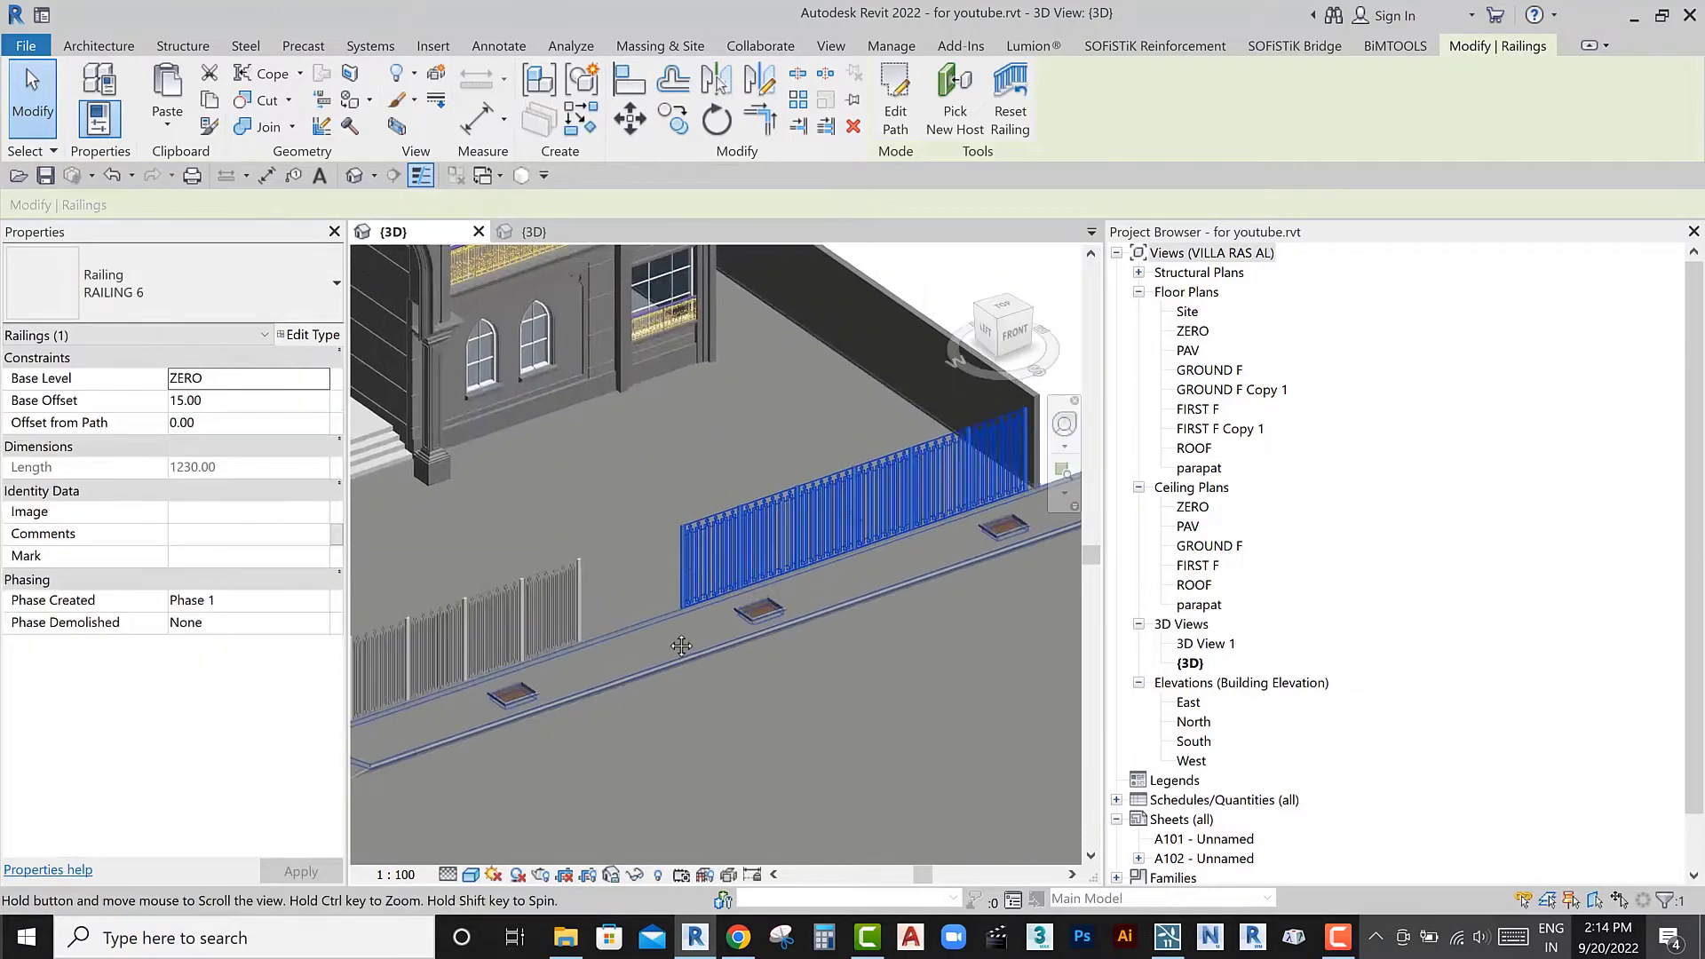
pyautogui.press('Left')
pyautogui.press('Left')
pyautogui.press('Left')
pyautogui.press('Left')
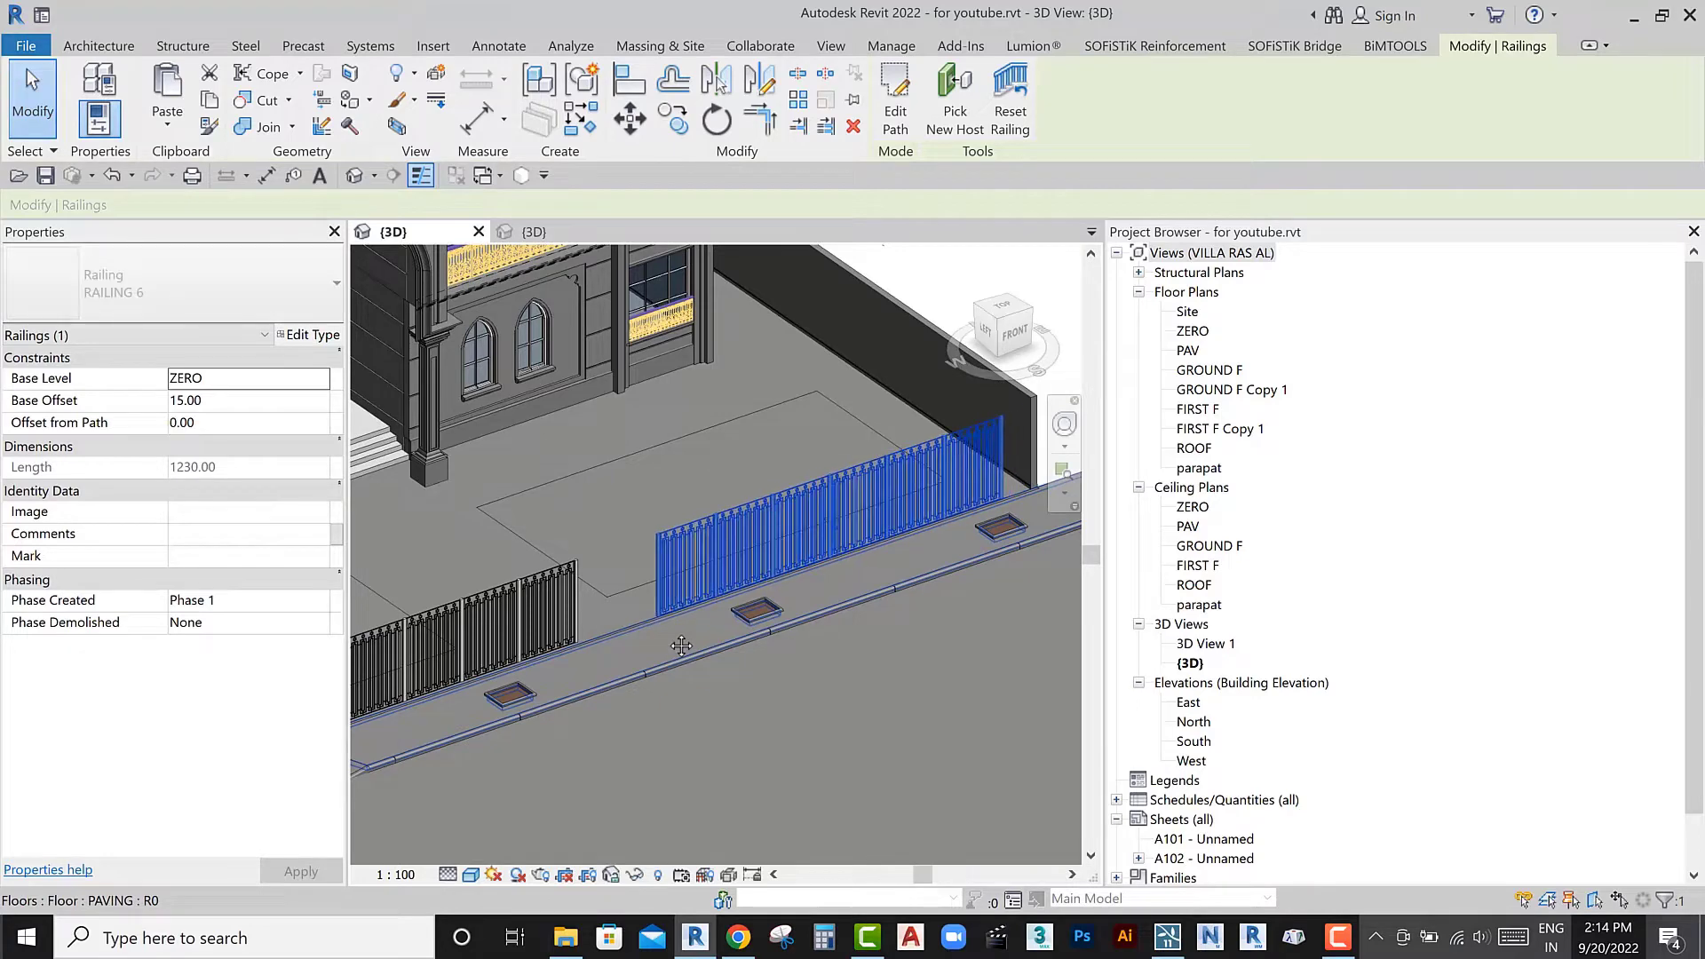
pyautogui.press('Left')
pyautogui.press('Left')
pyautogui.press('Left')
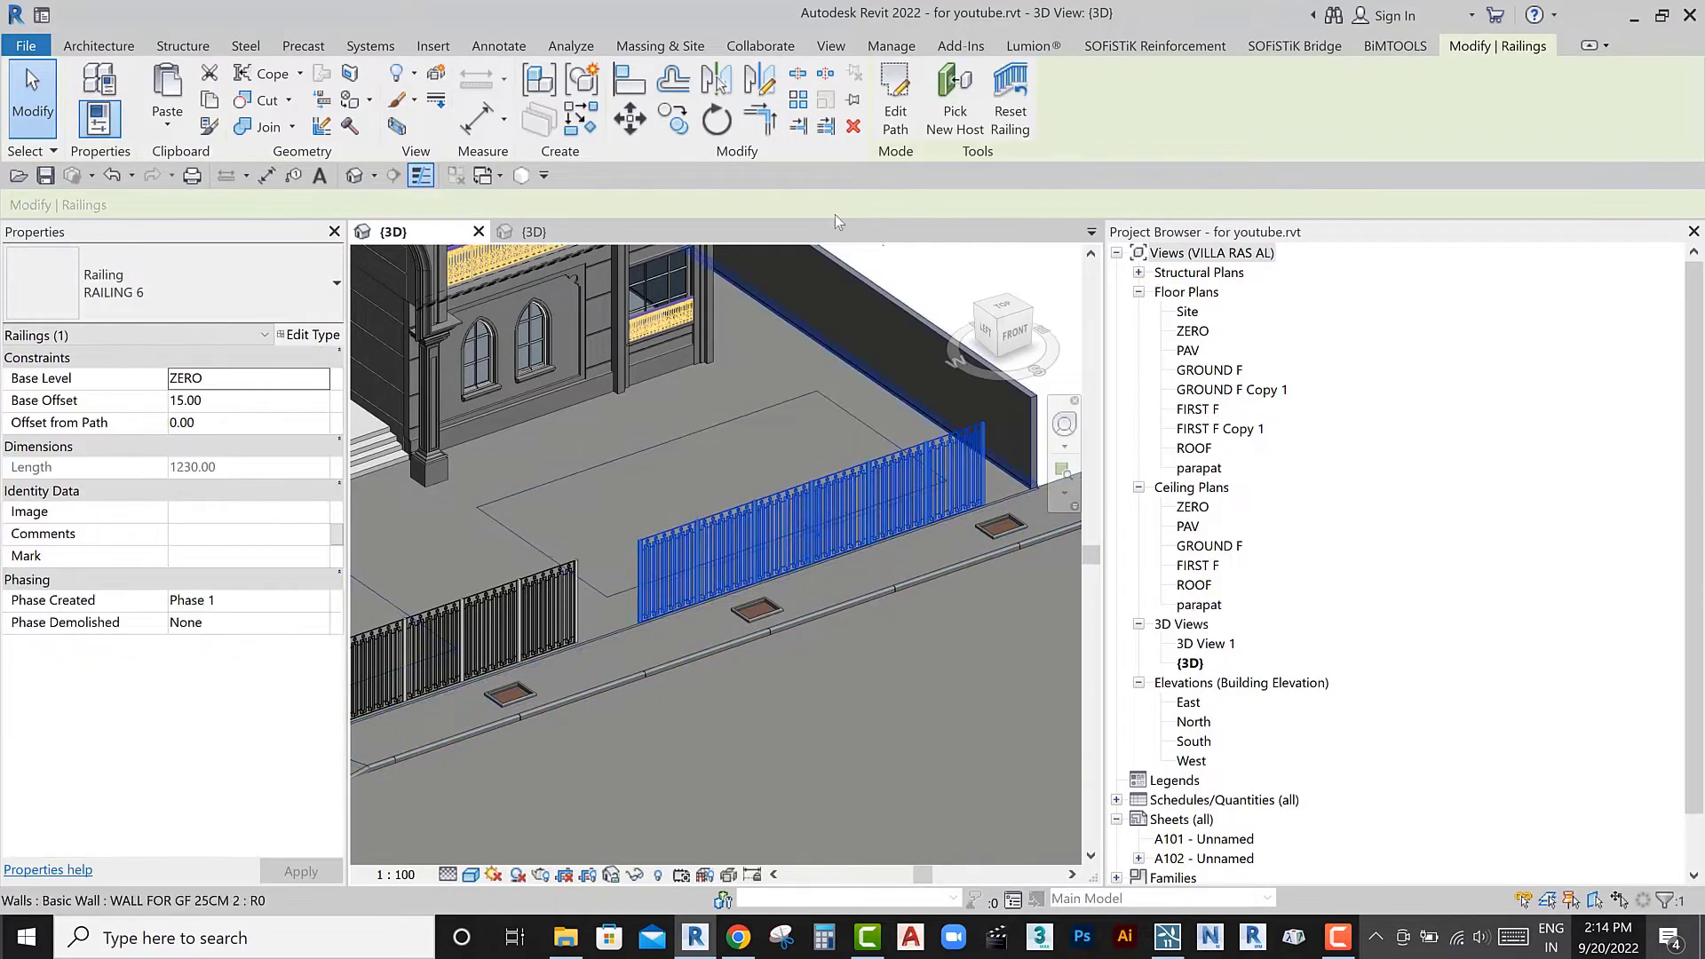
# Re-sketch the right-hand RAILING 6 path to 1340 so it reaches the side boundary wall
pyautogui.click(896, 116)
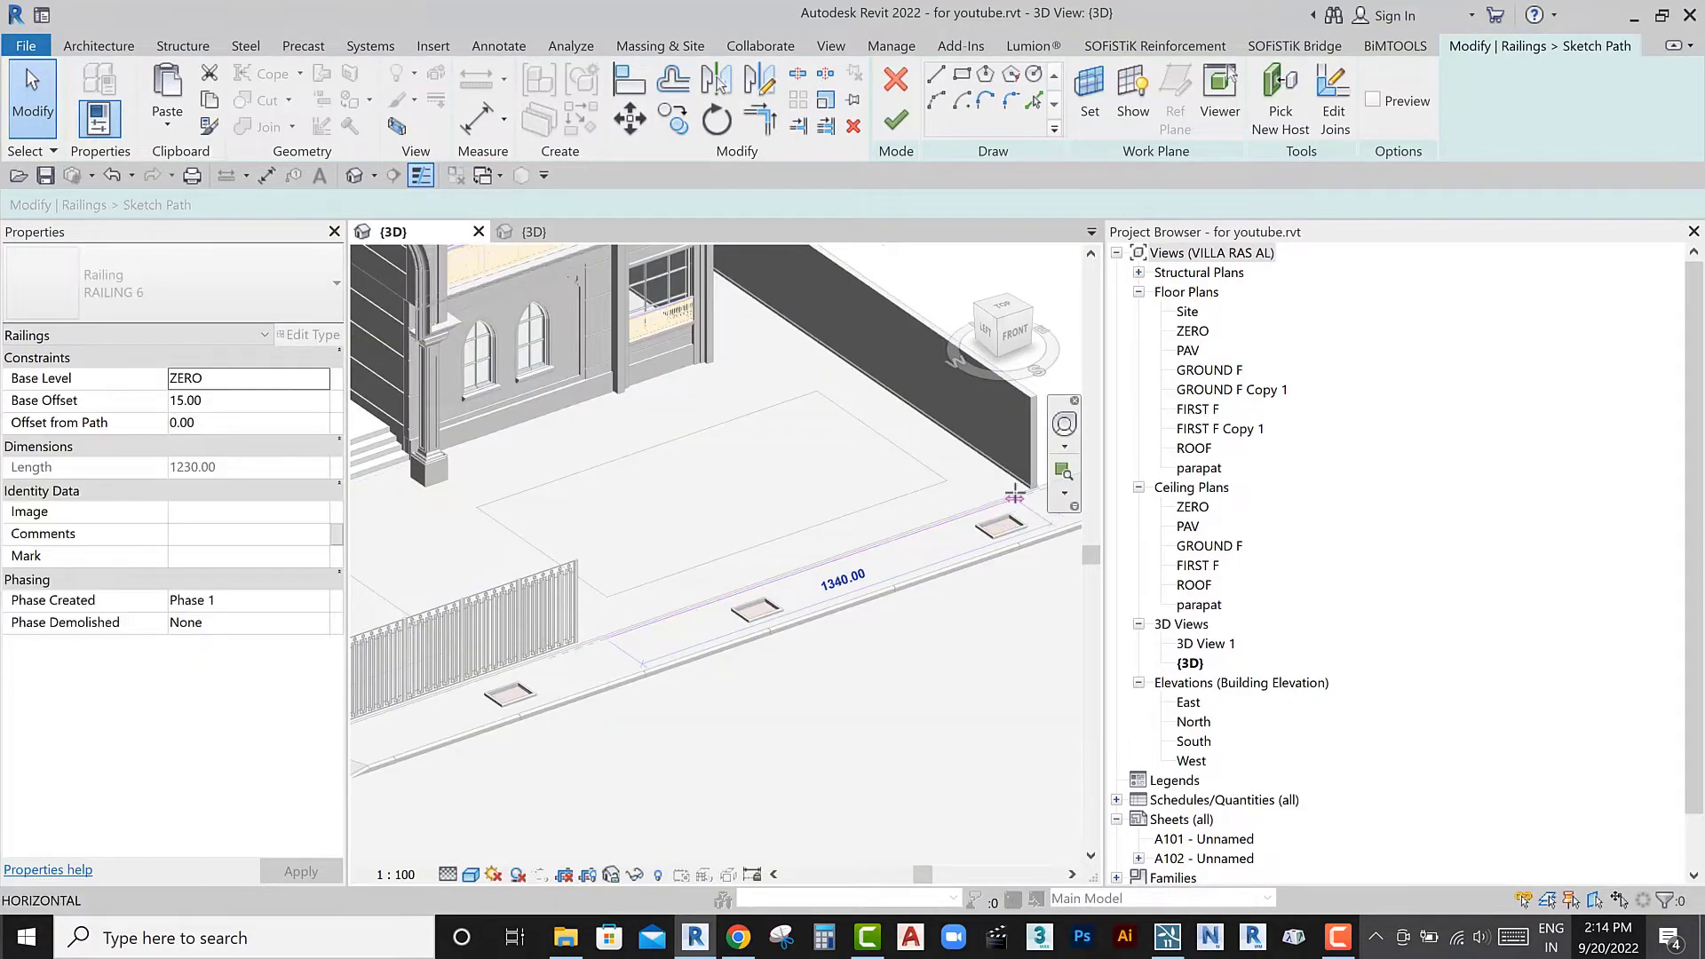
pyautogui.click(995, 506)
pyautogui.click(895, 120)
pyautogui.press('Escape')
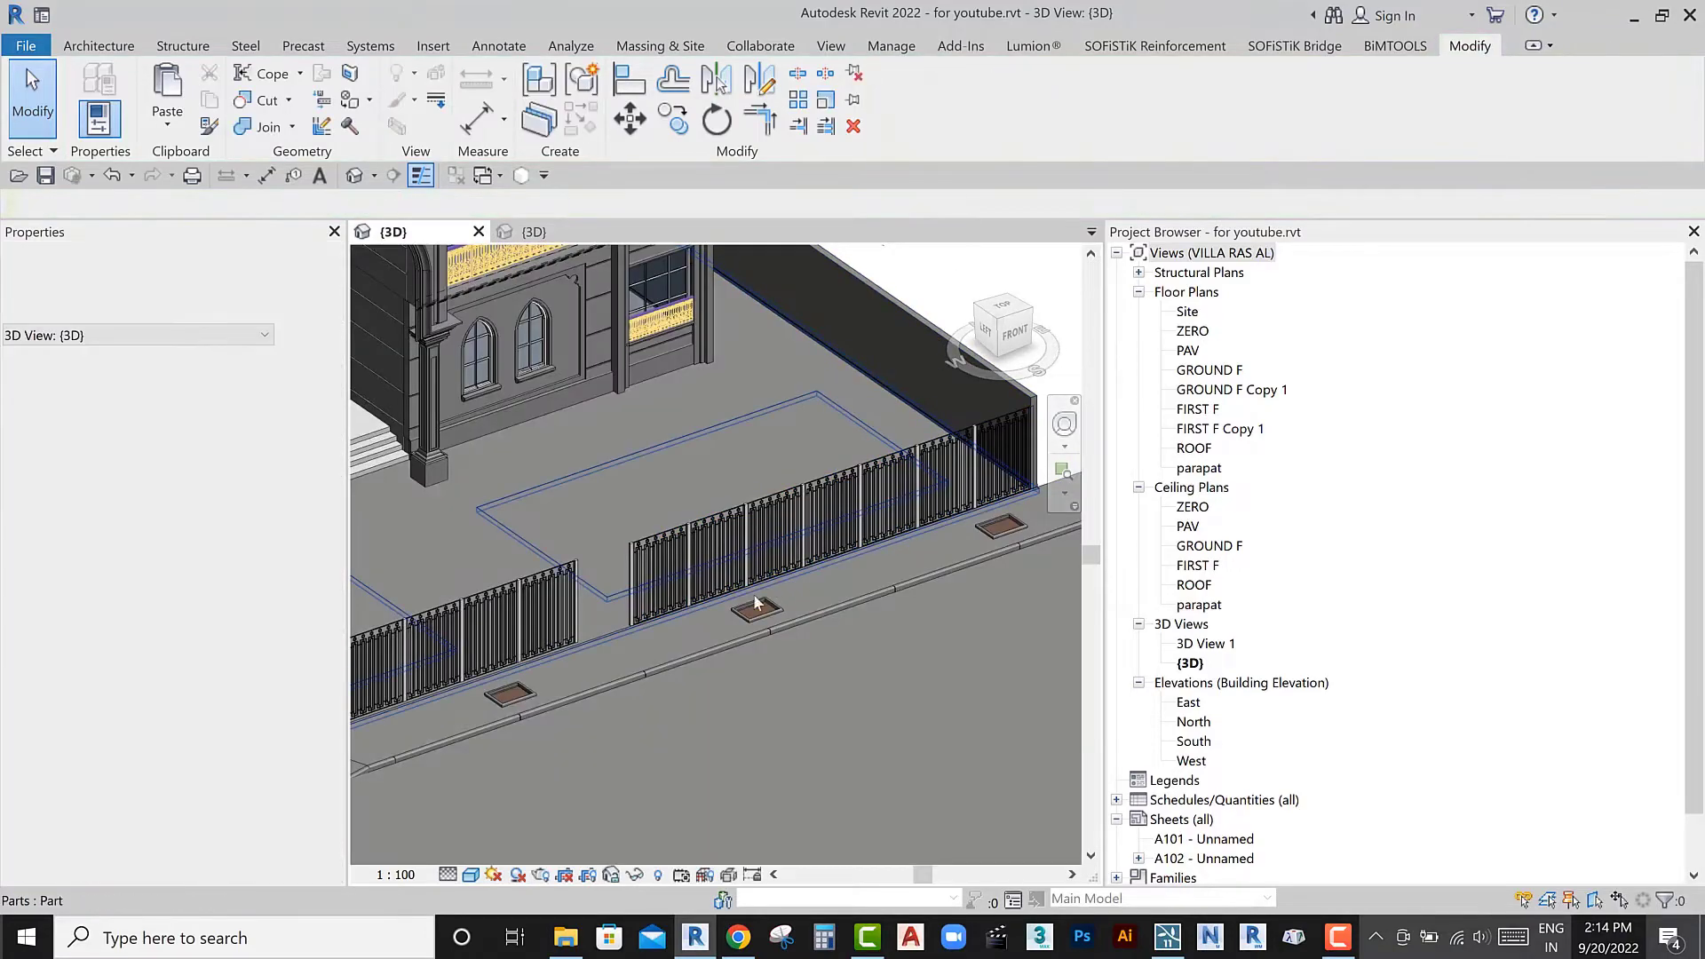
pyautogui.scroll(2, 728, 615)
pyautogui.scroll(-3, 728, 615)
pyautogui.scroll(2, 591, 615)
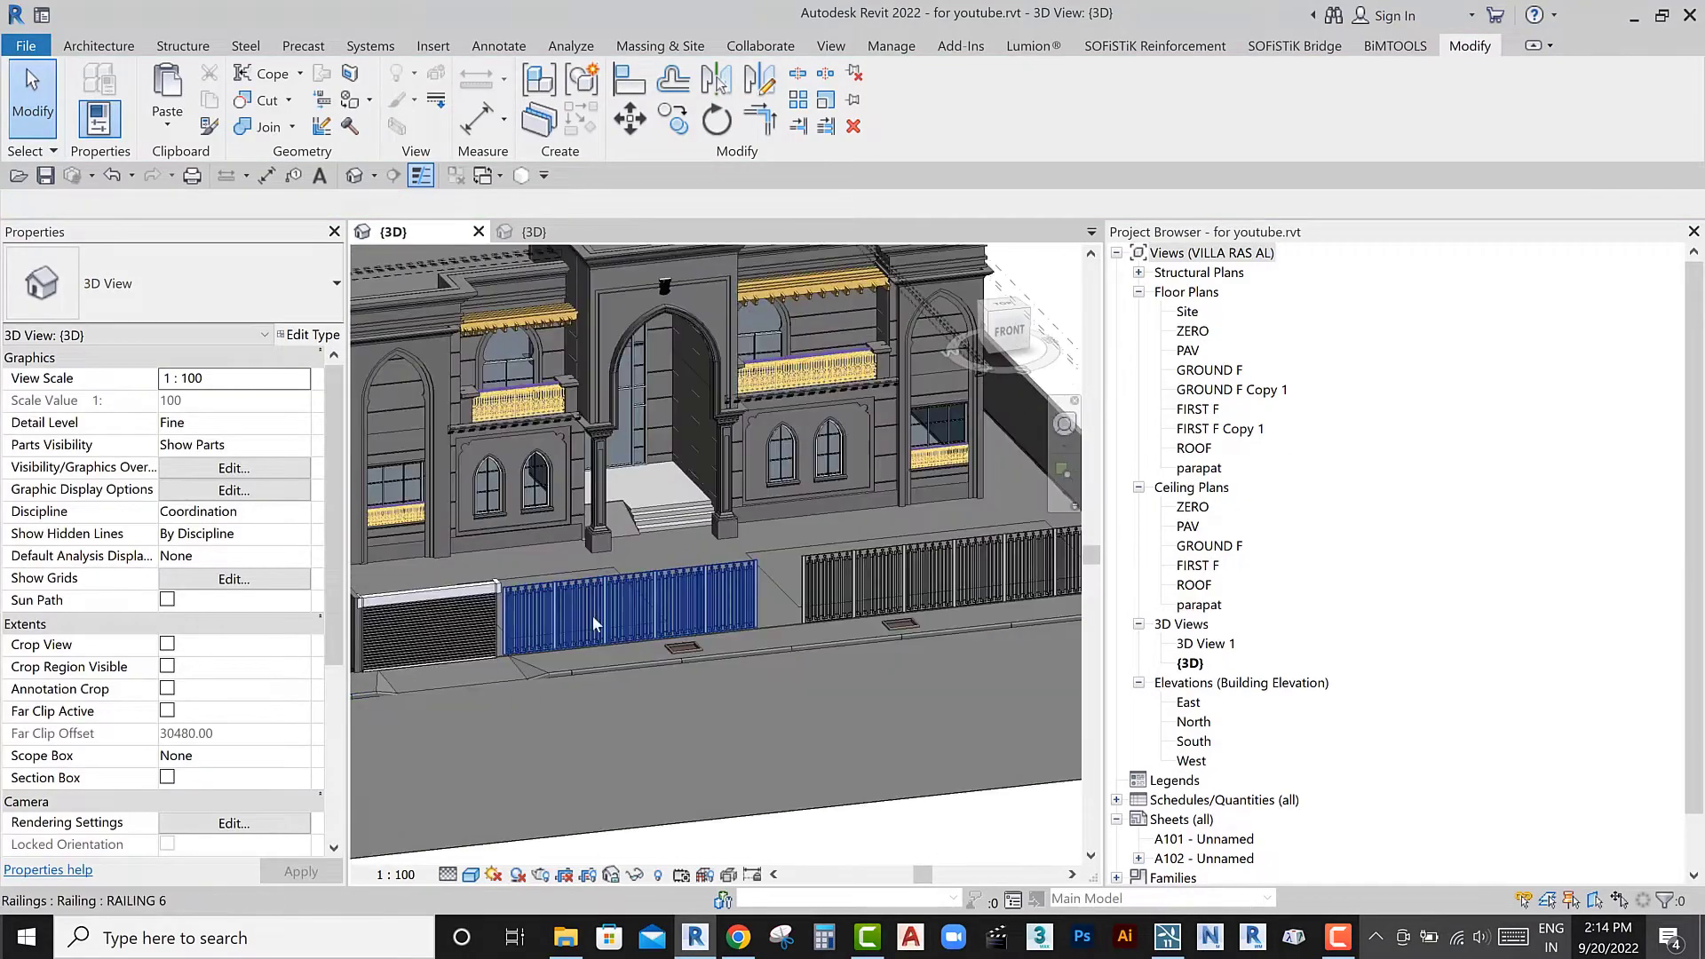
pyautogui.scroll(1, 594, 630)
pyautogui.scroll(-2, 595, 631)
pyautogui.scroll(-3, 795, 672)
pyautogui.keyDown('shift'); pyautogui.moveTo(796, 671); pyautogui.dragTo(787, 602, button='middle'); pyautogui.keyUp('shift')
pyautogui.scroll(2, 787, 602)
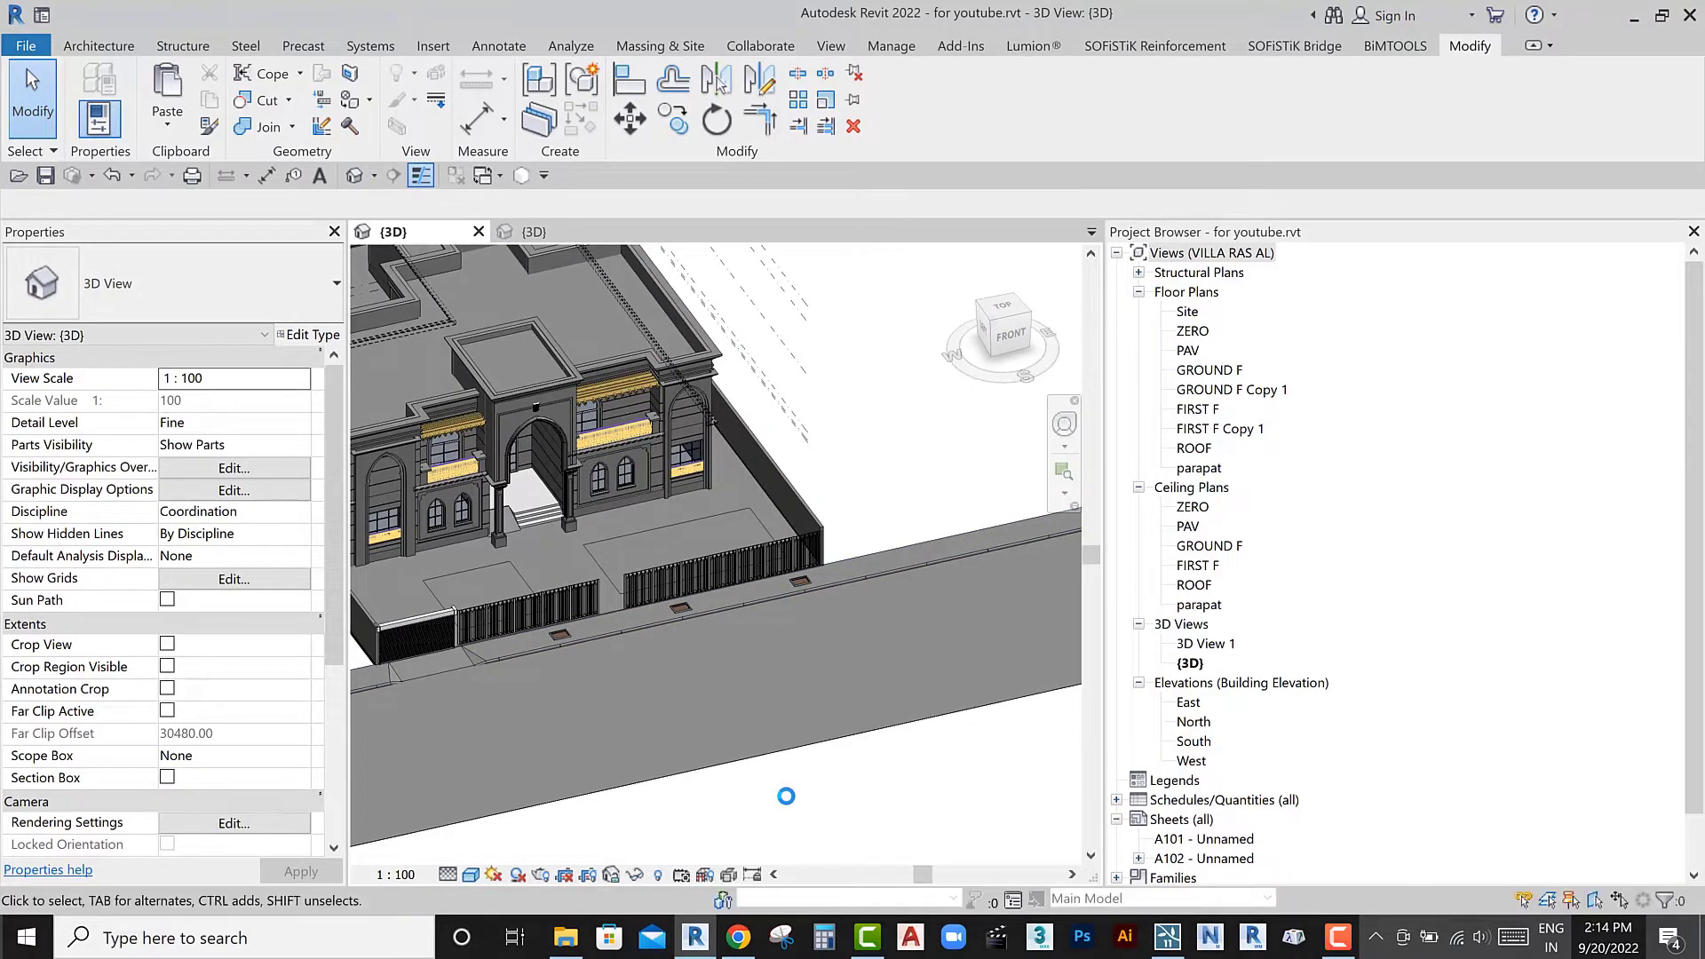
# Export to Lumion with default settings, replacing the existing for youtube.dae file
pyautogui.click(1021, 47)
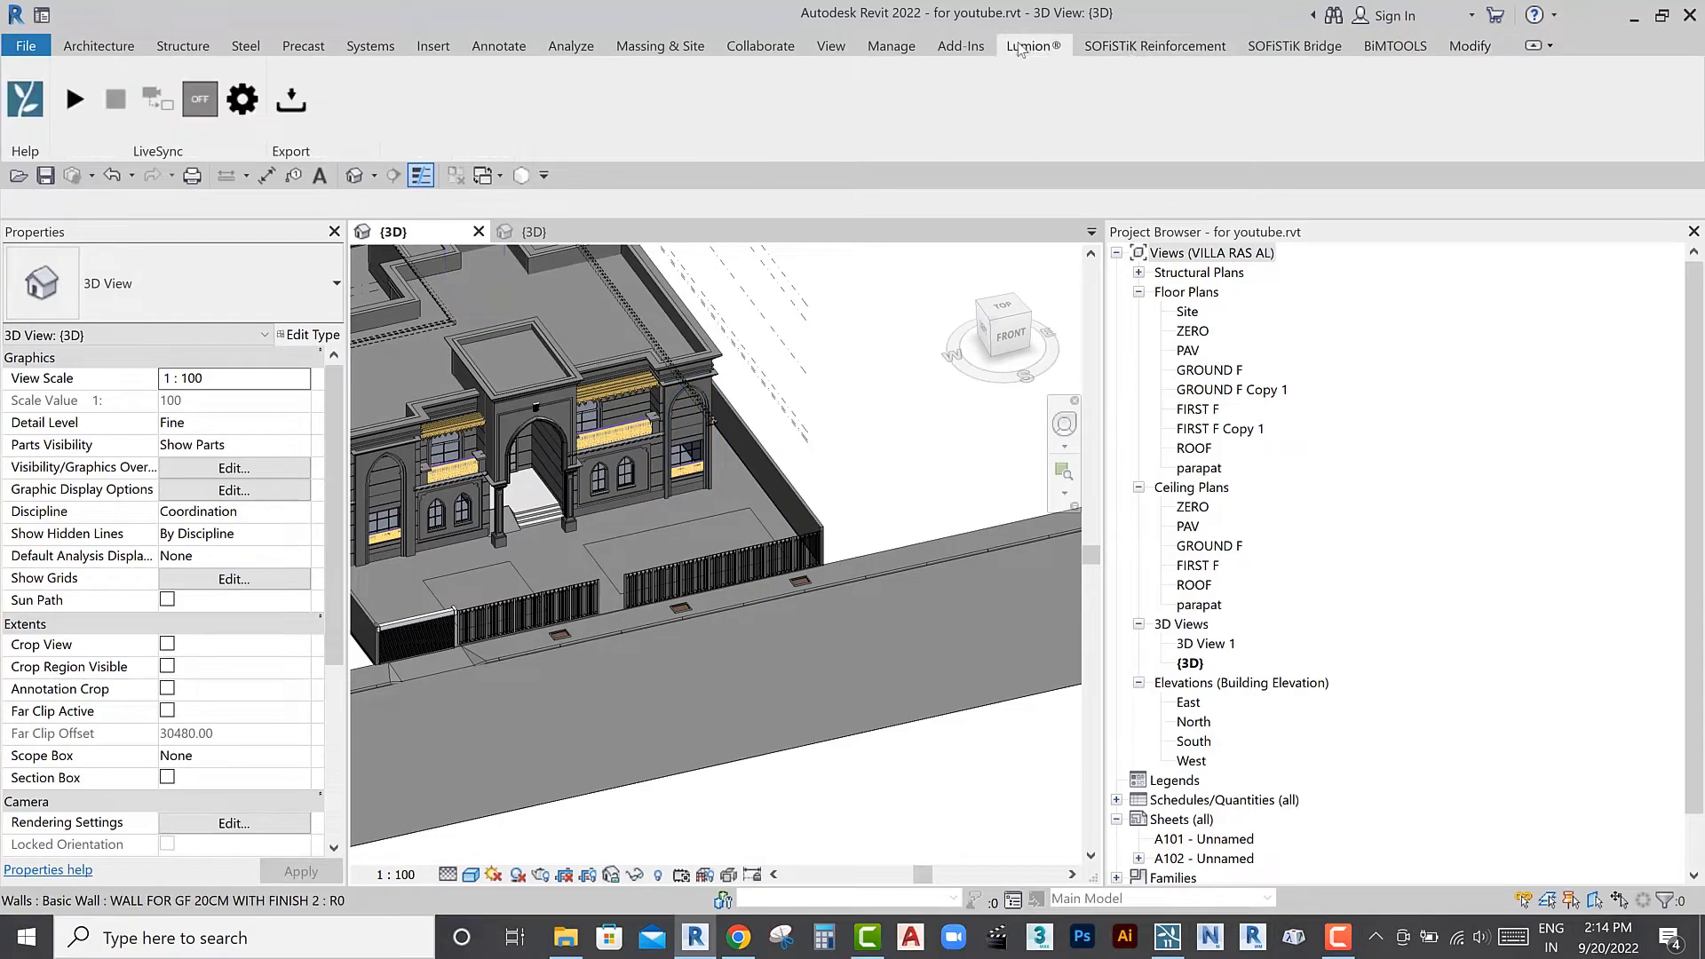
pyautogui.click(284, 118)
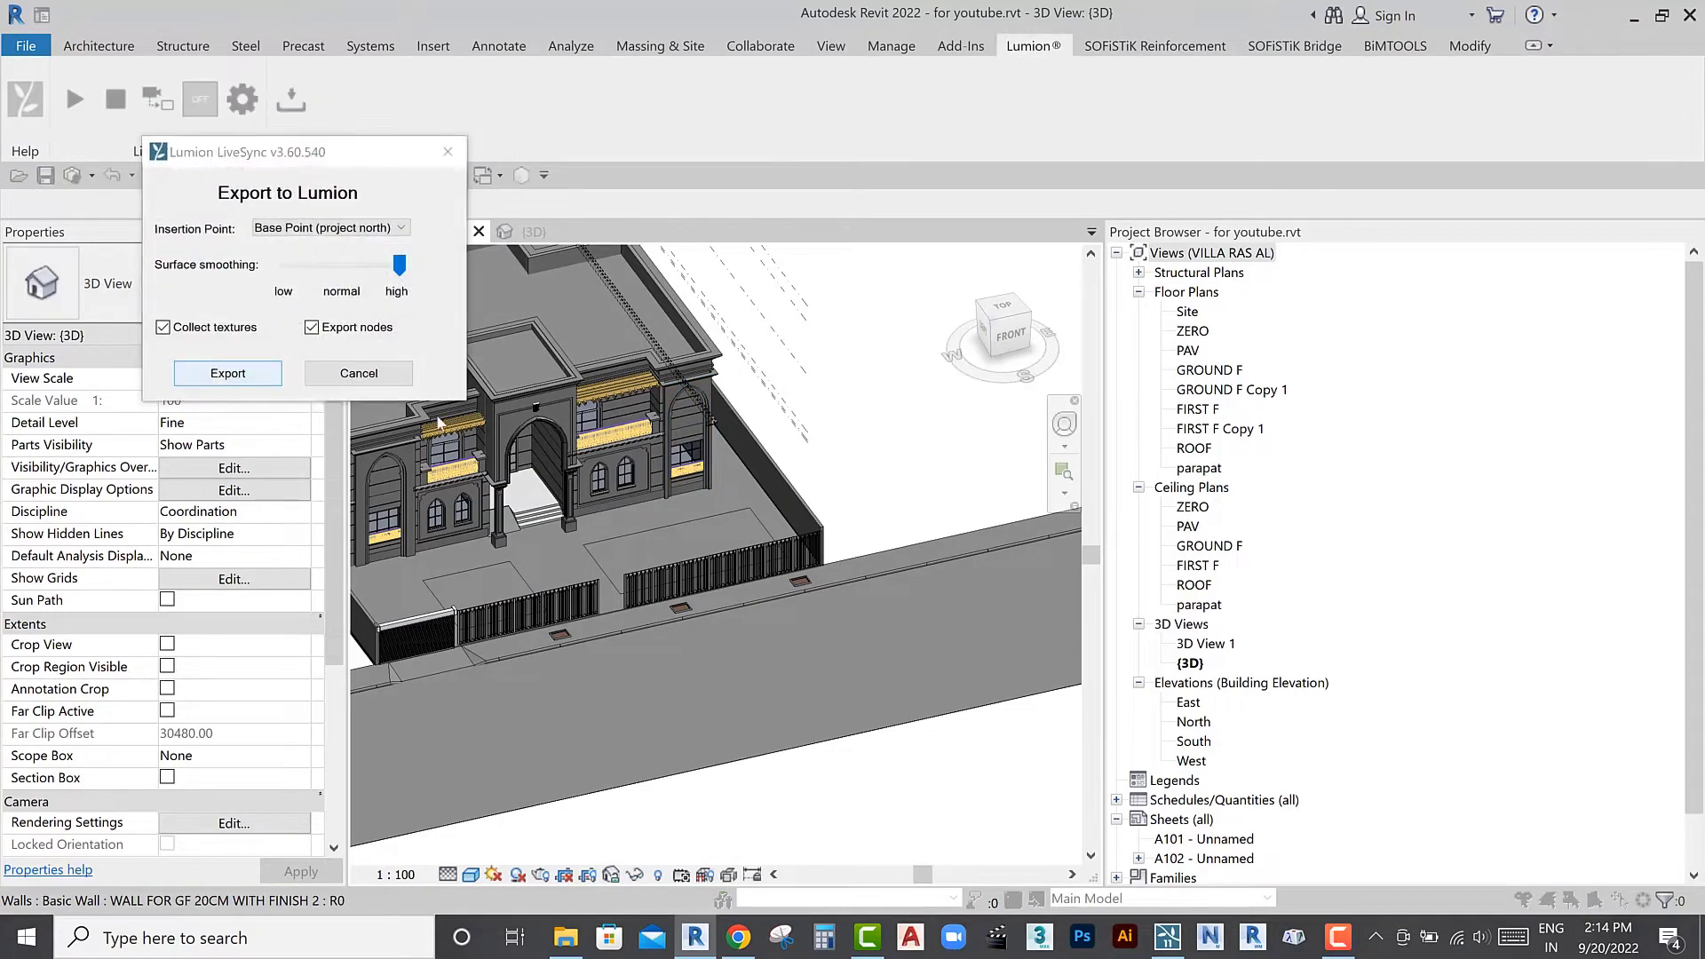
pyautogui.press('Return')
pyautogui.click(797, 725)
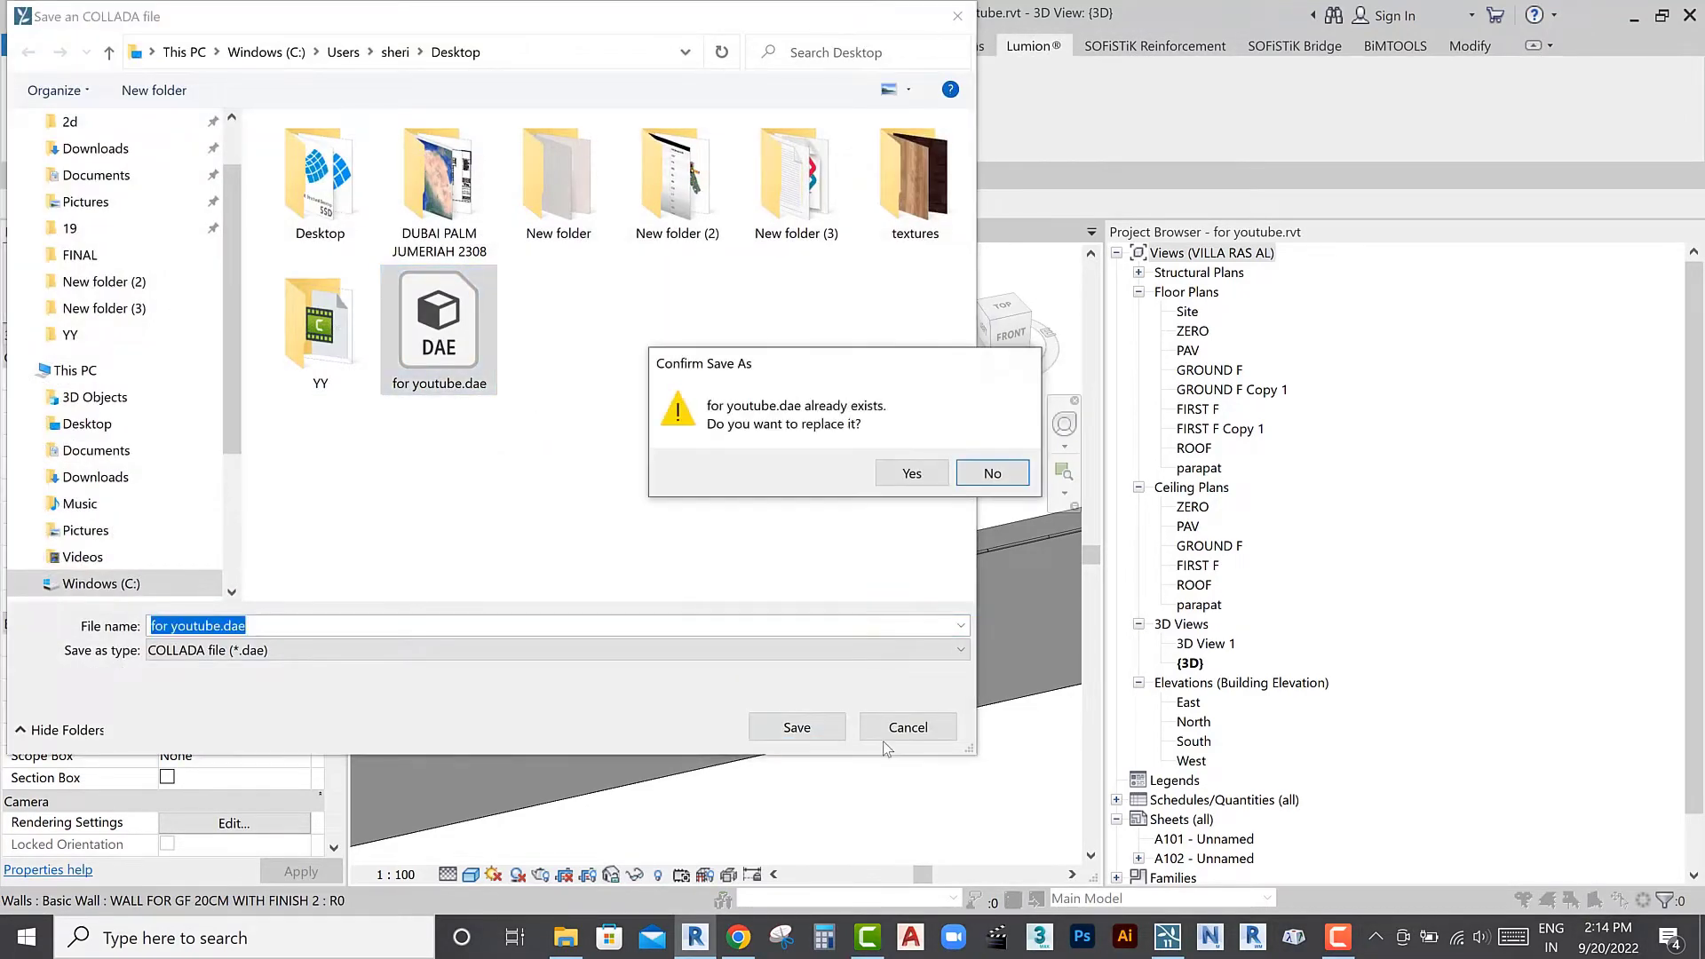
pyautogui.click(911, 476)
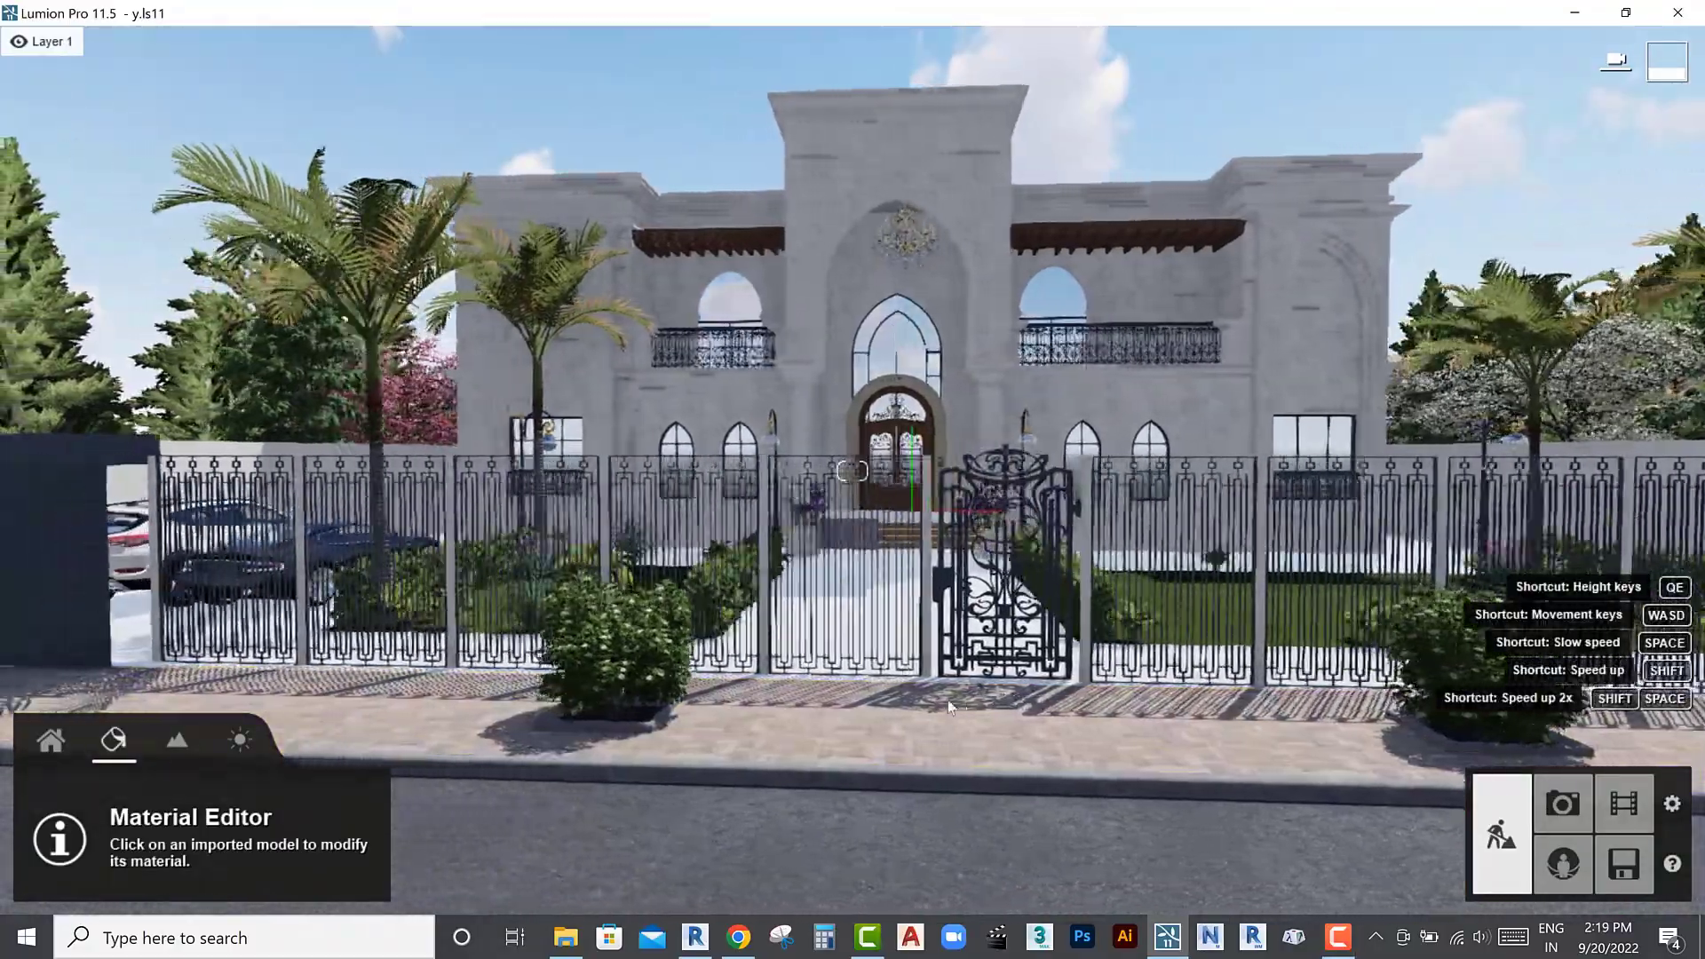
# Orbit and fly the camera around the gate to inspect the fence, then enter Photo mode
pyautogui.moveTo(949, 706); pyautogui.dragTo(855, 711, button='right')
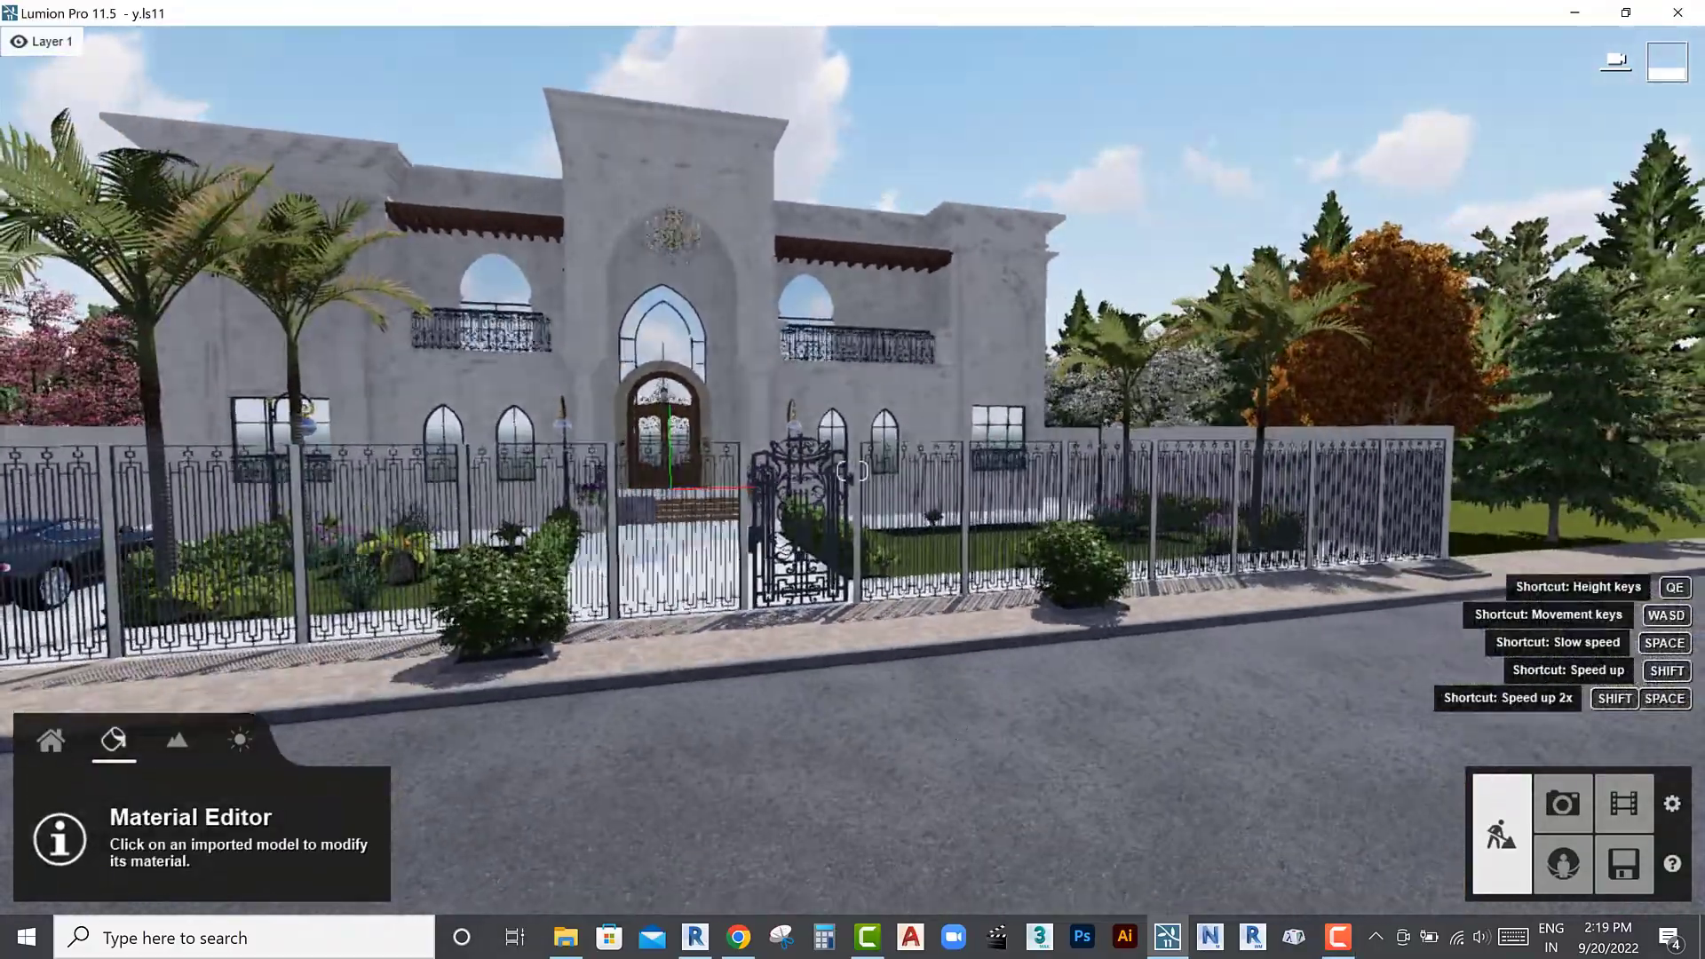
pyautogui.press('w')
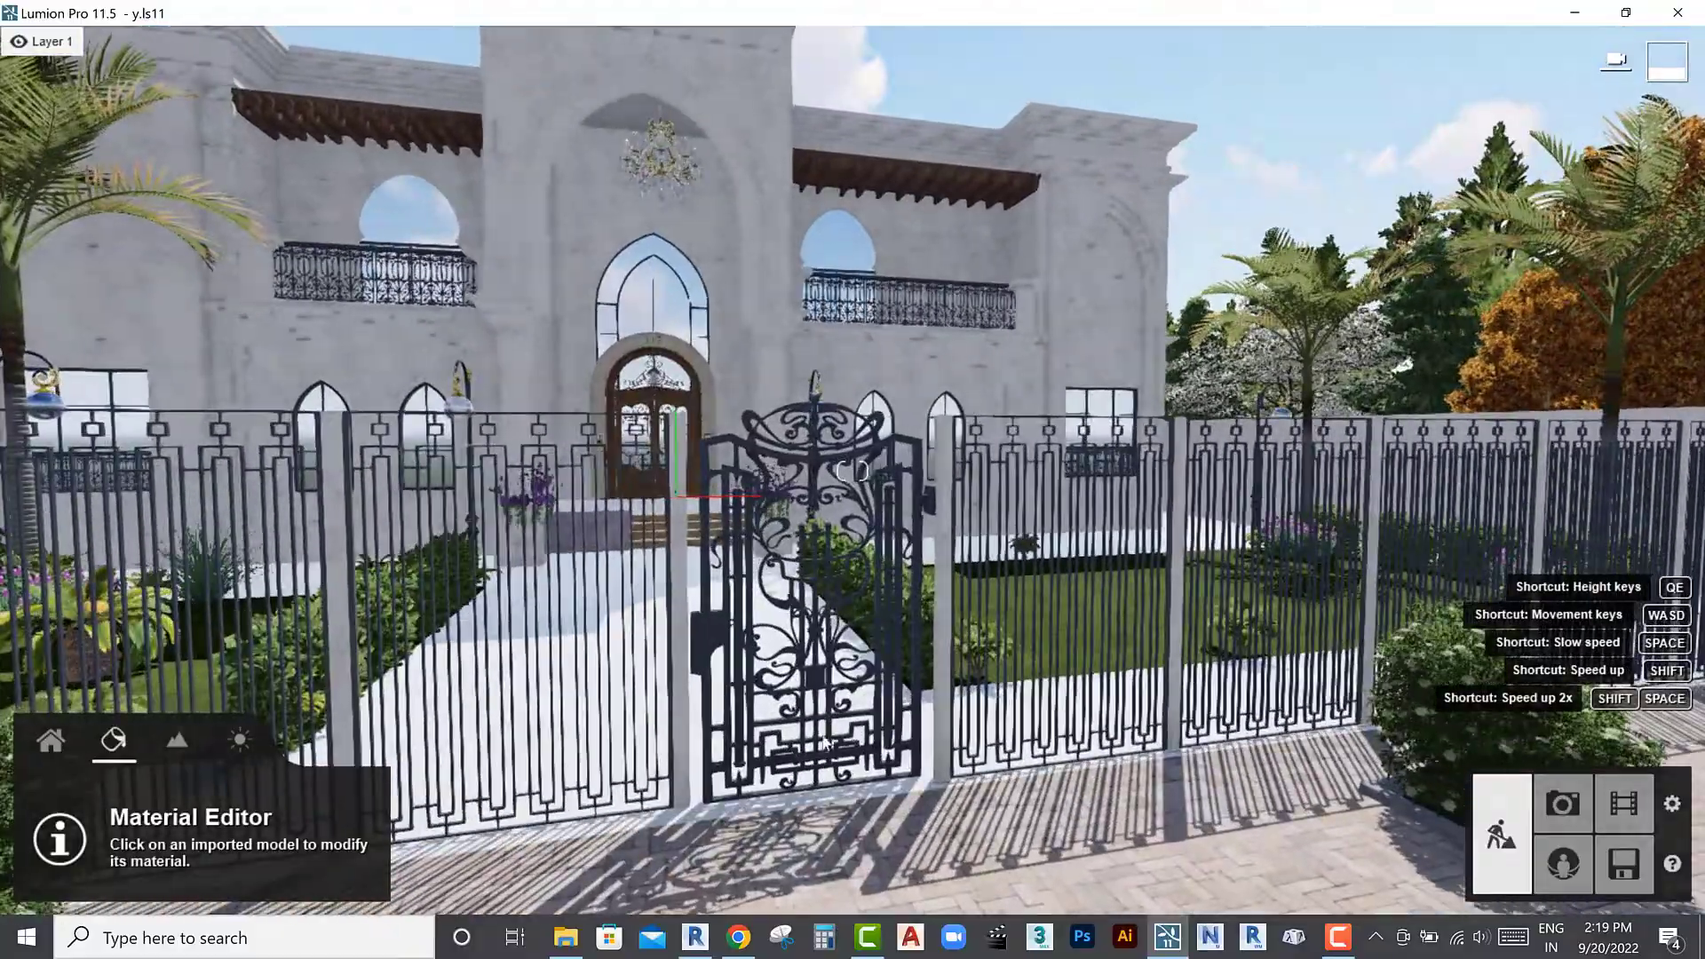
pyautogui.press('s')
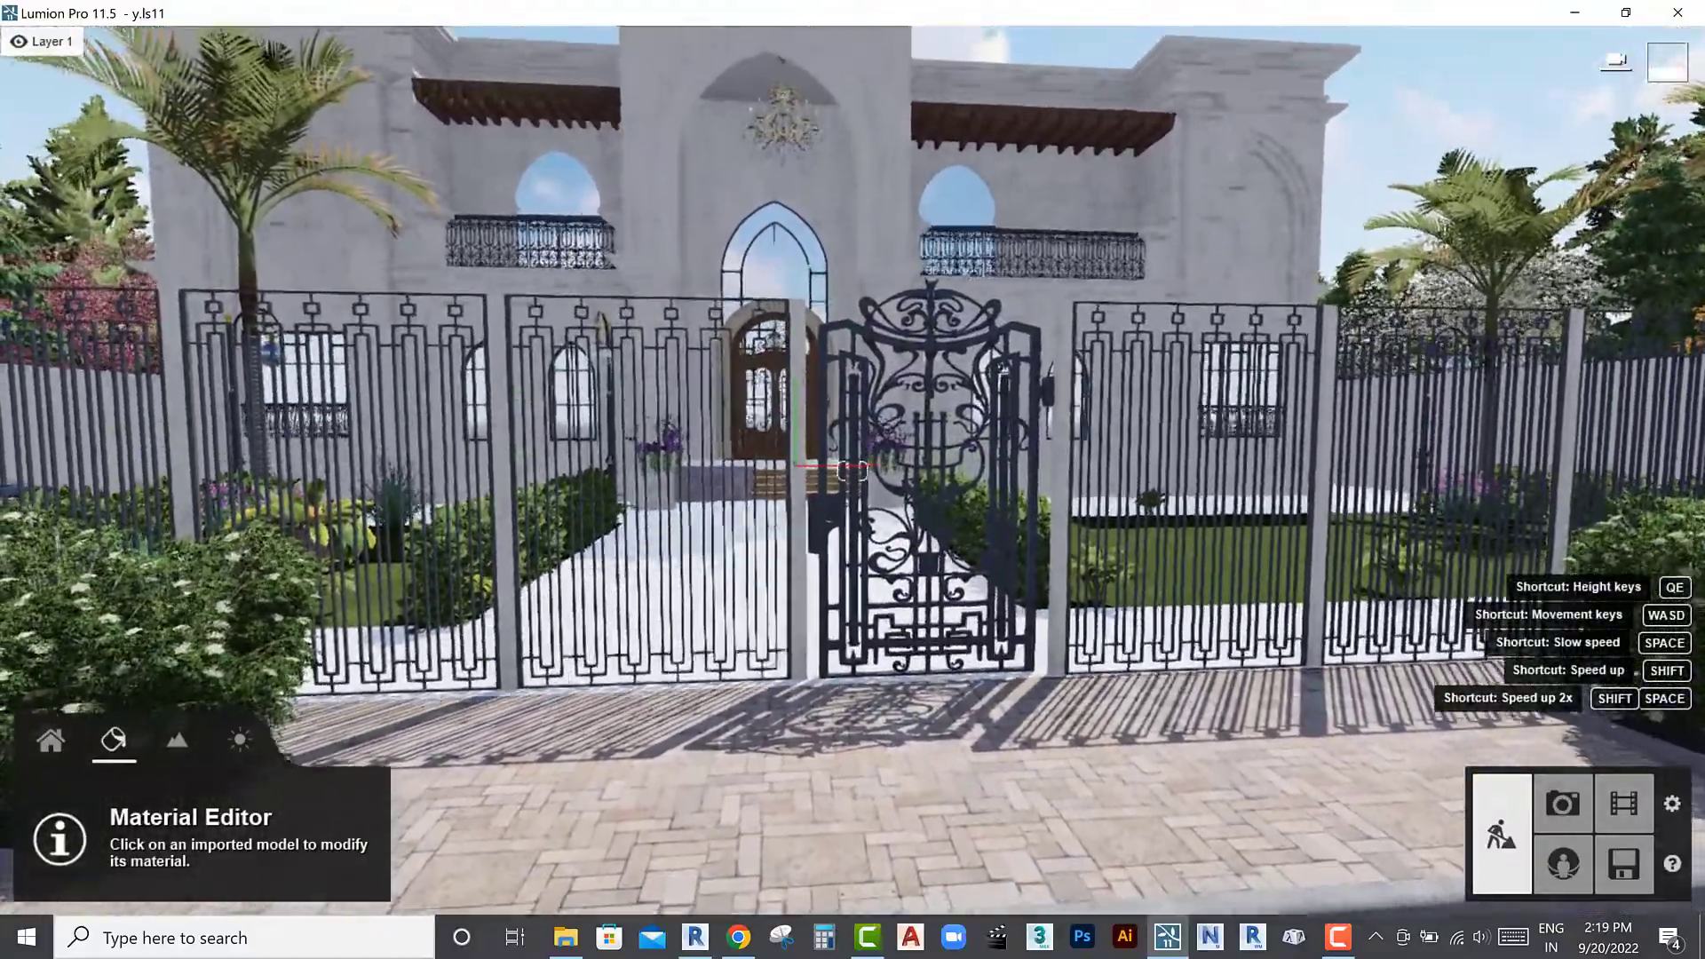
pyautogui.press('s')
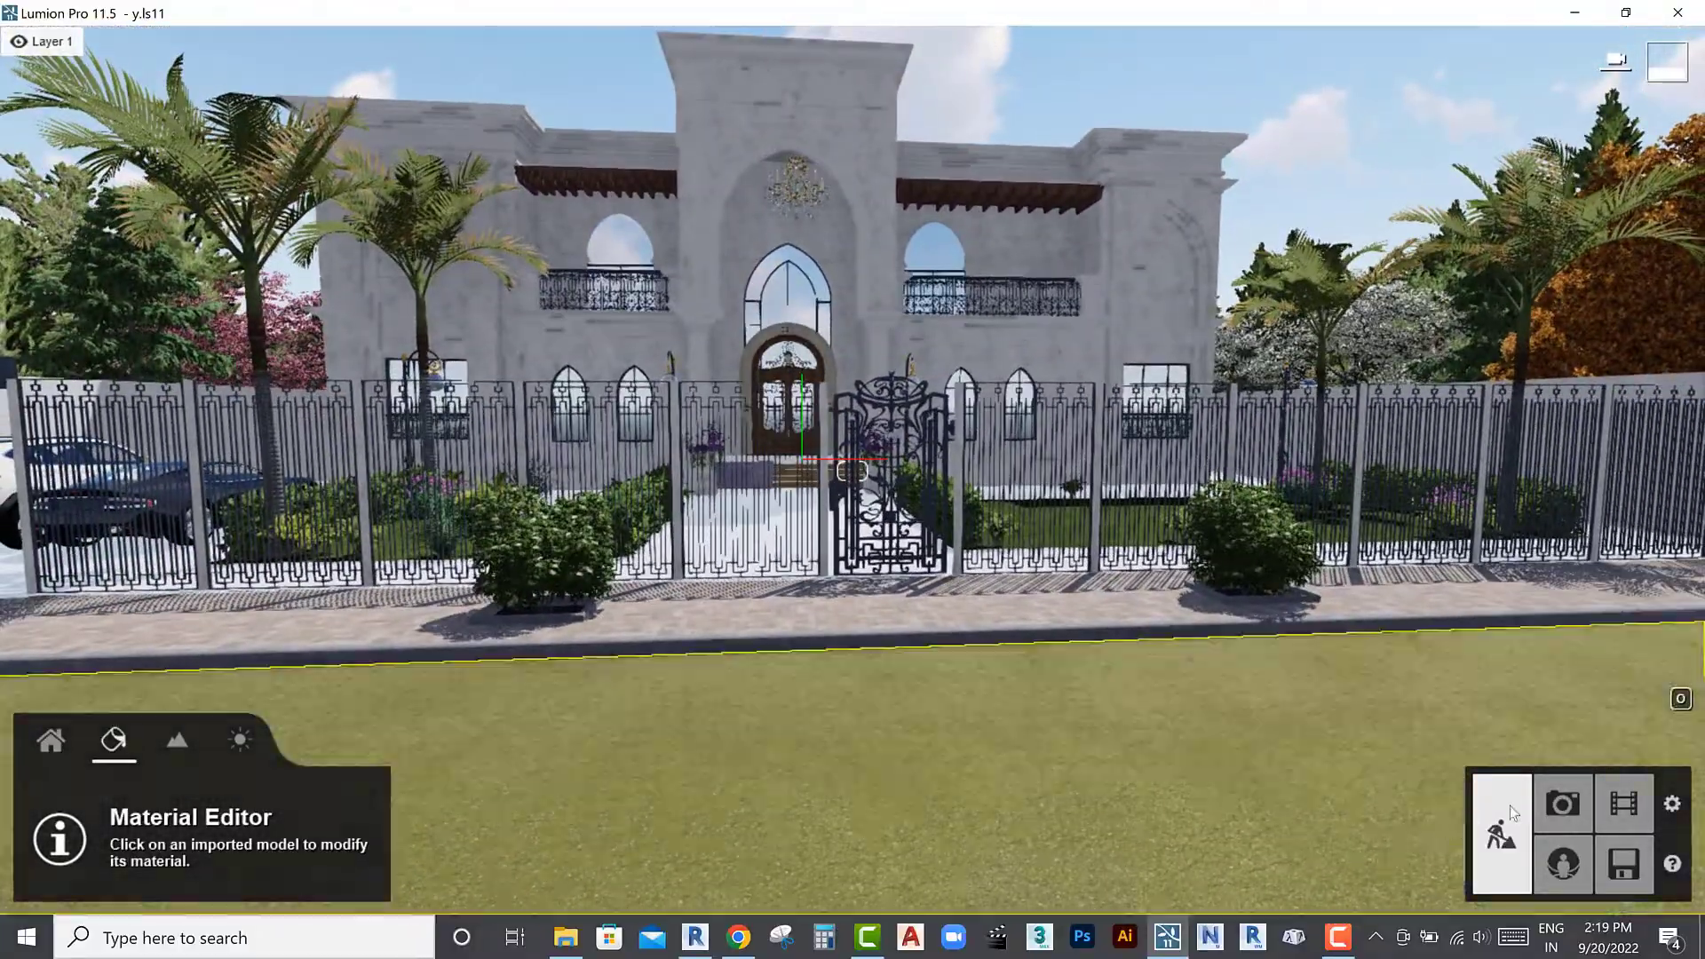
pyautogui.click(1547, 818)
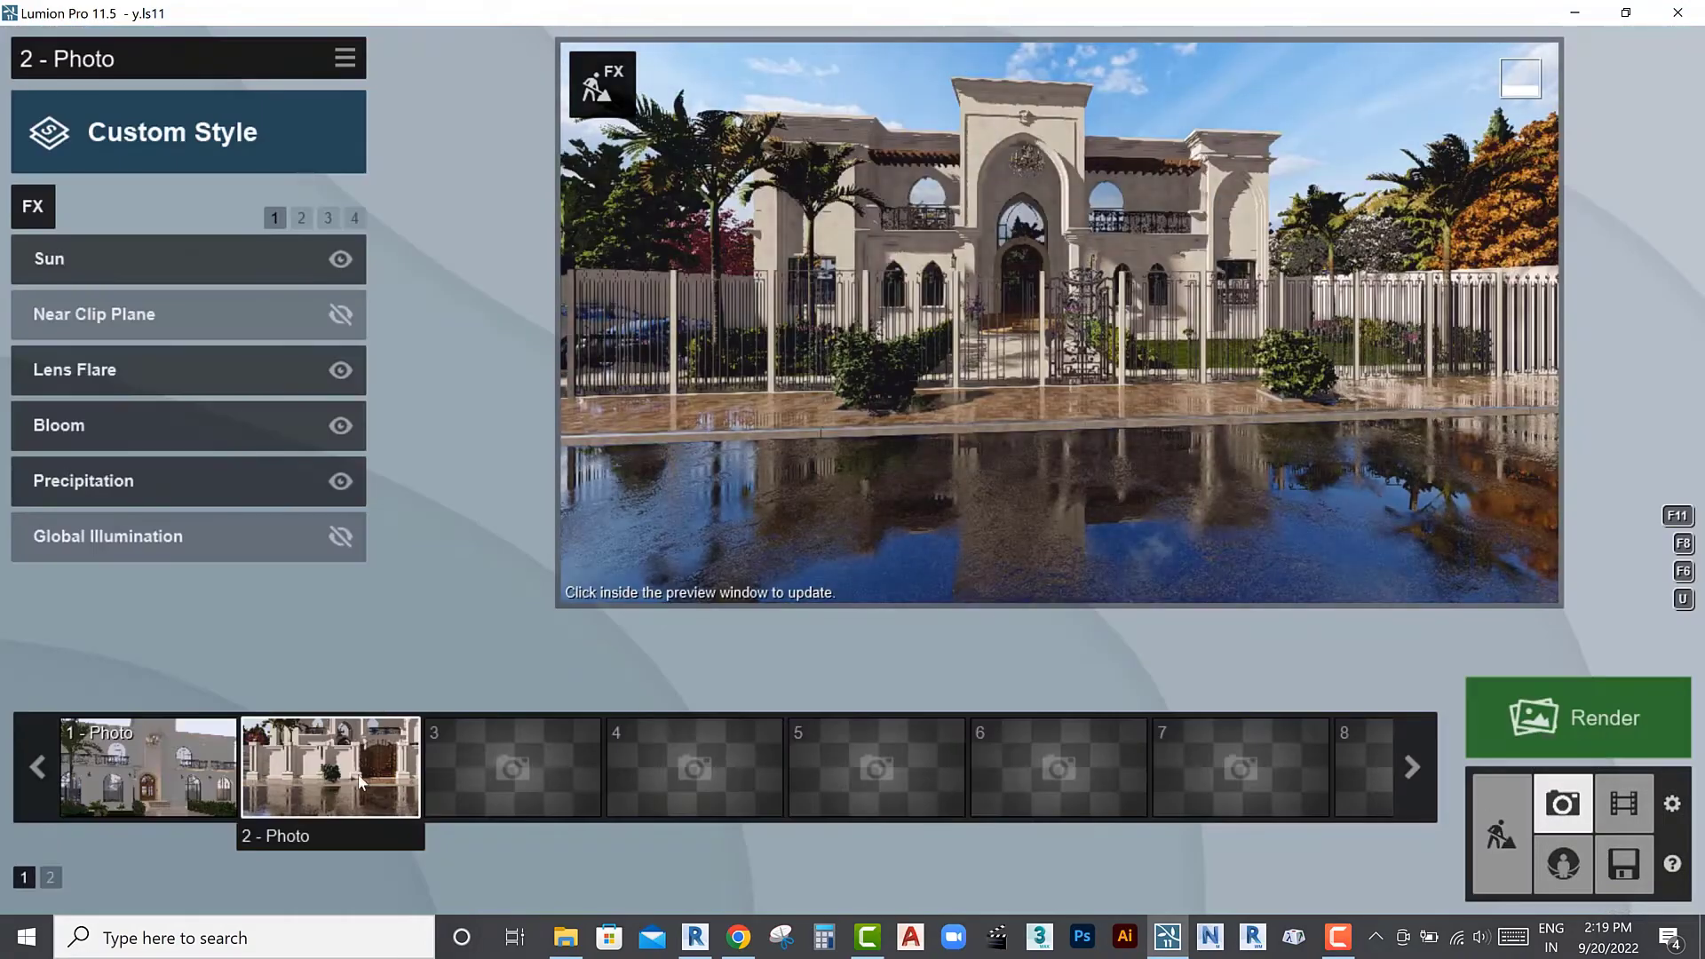
# Move photo 2's camera closer and lower on the gate with a shorter focal length
pyautogui.click(359, 782)
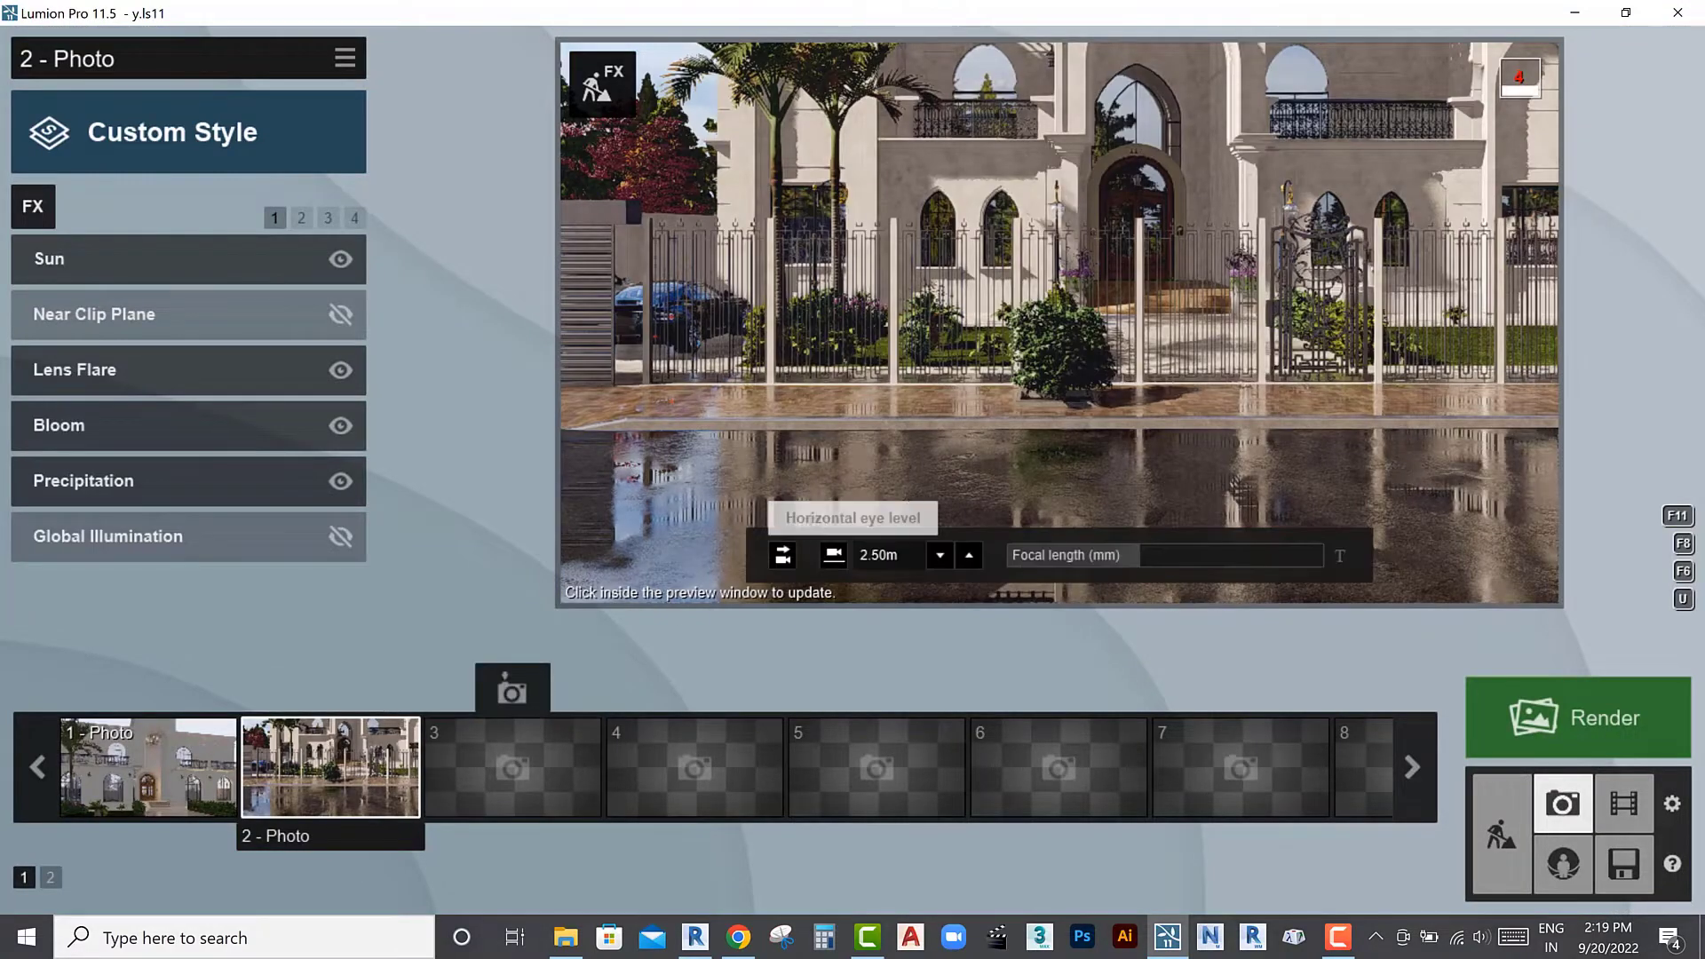
pyautogui.press('w')
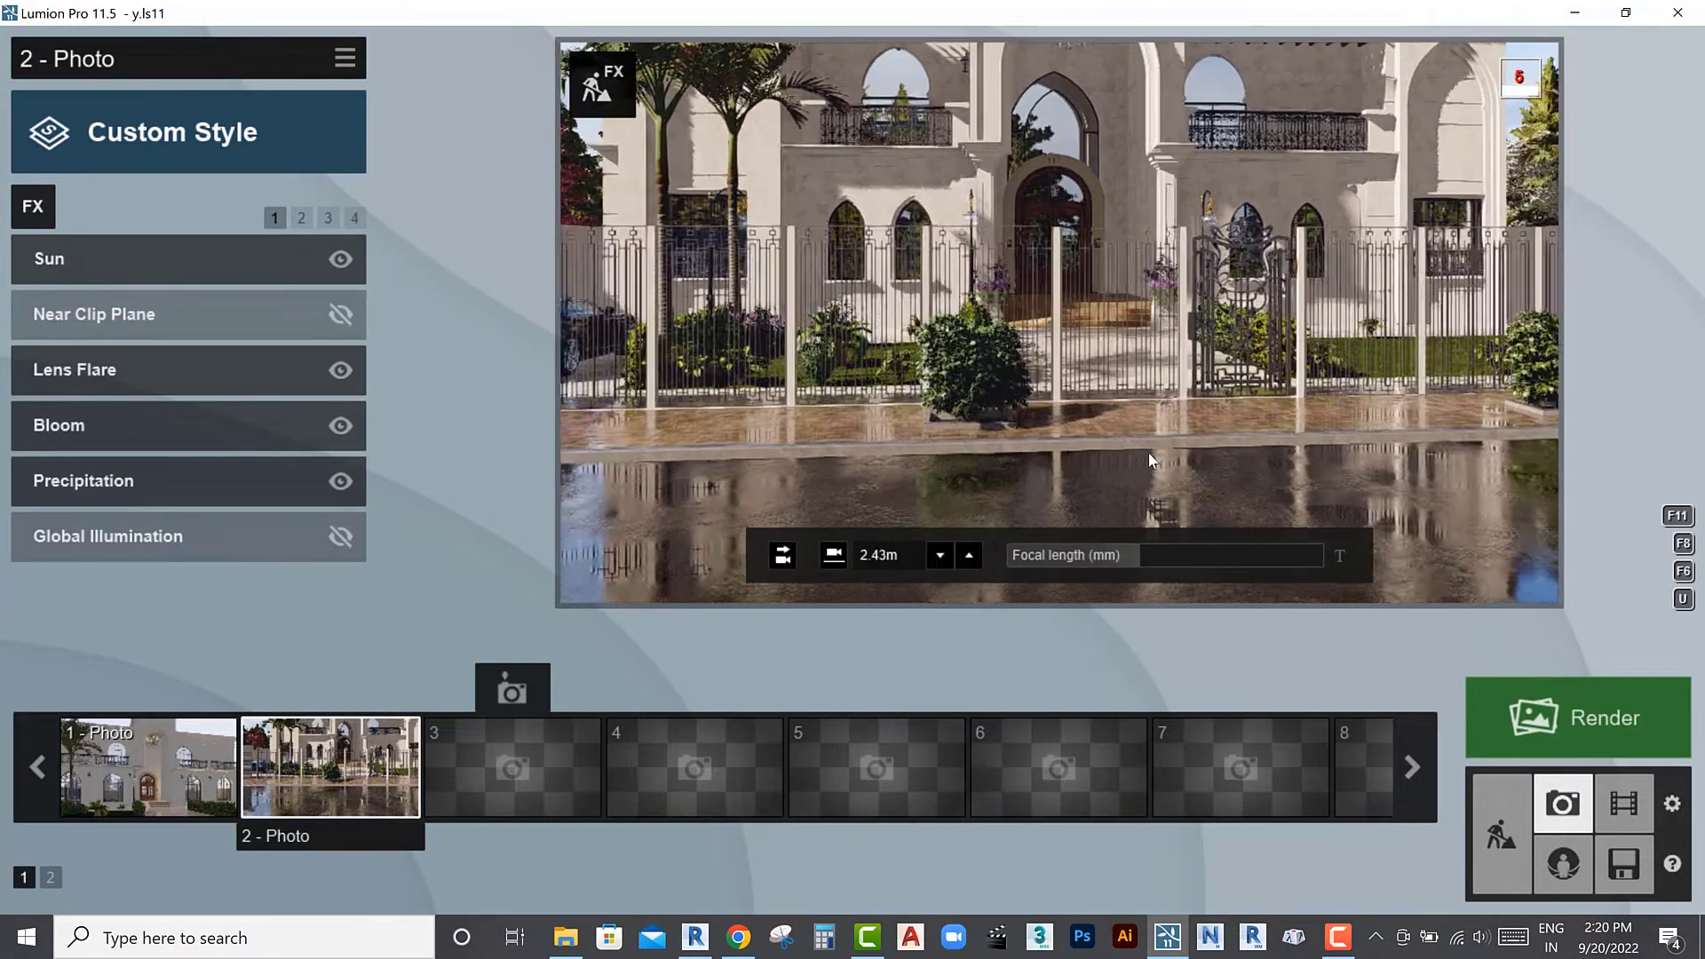
pyautogui.press('w')
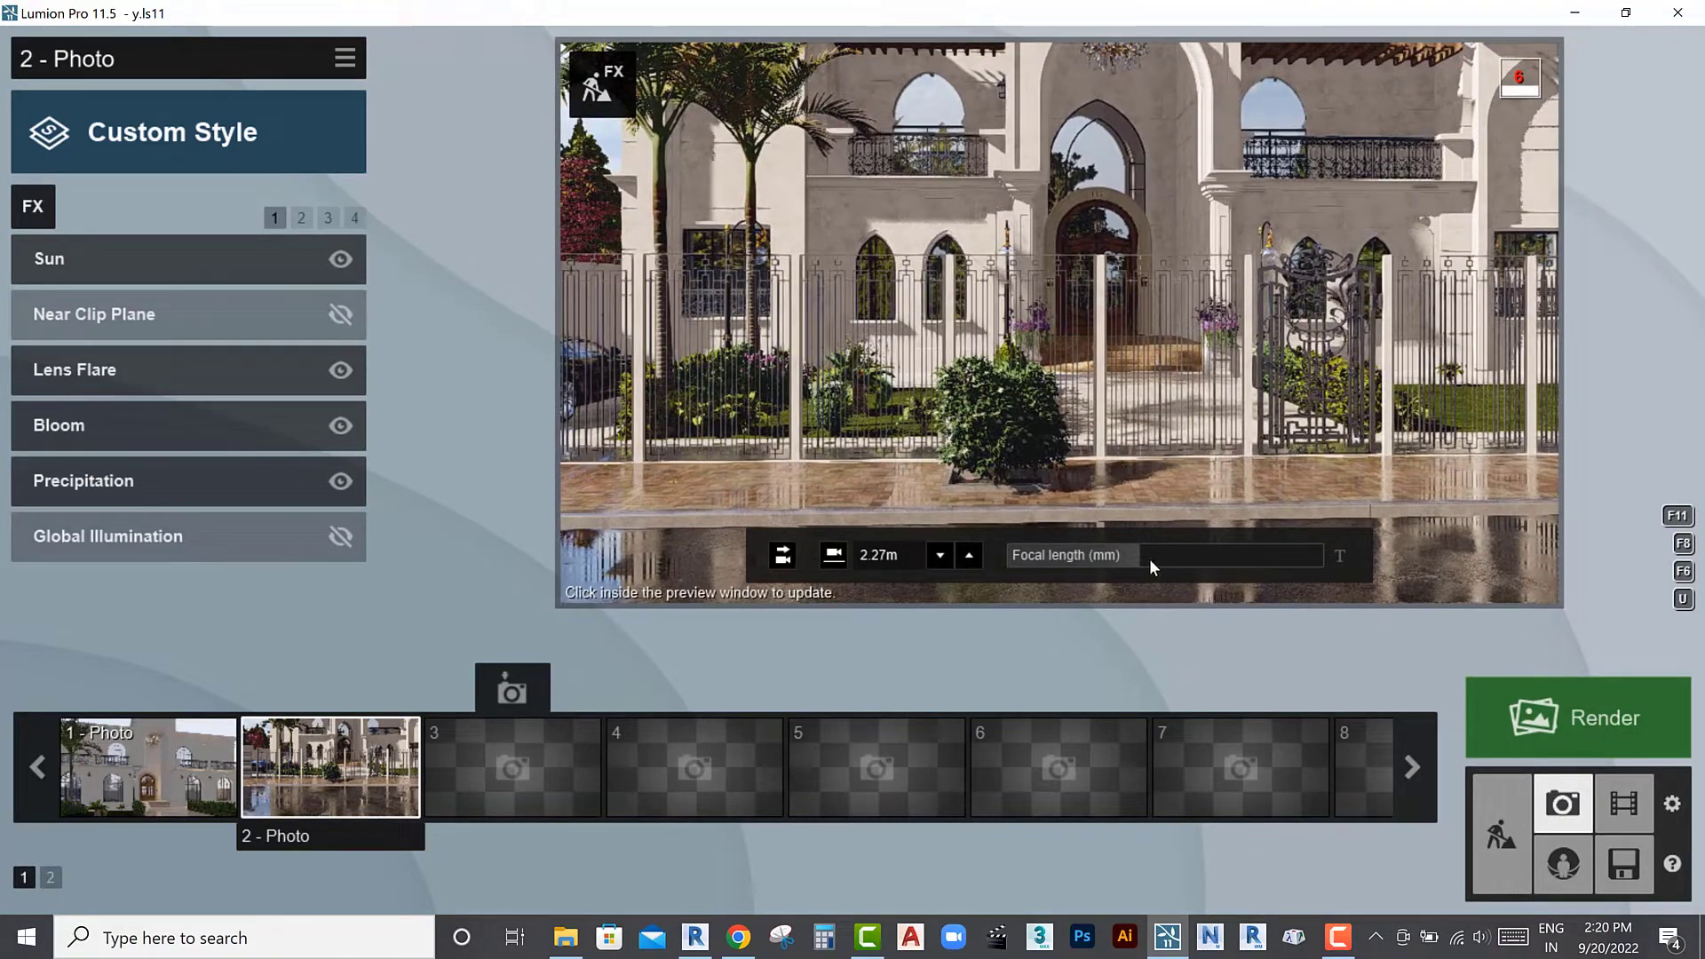
pyautogui.moveTo(1139, 564); pyautogui.dragTo(1135, 565)
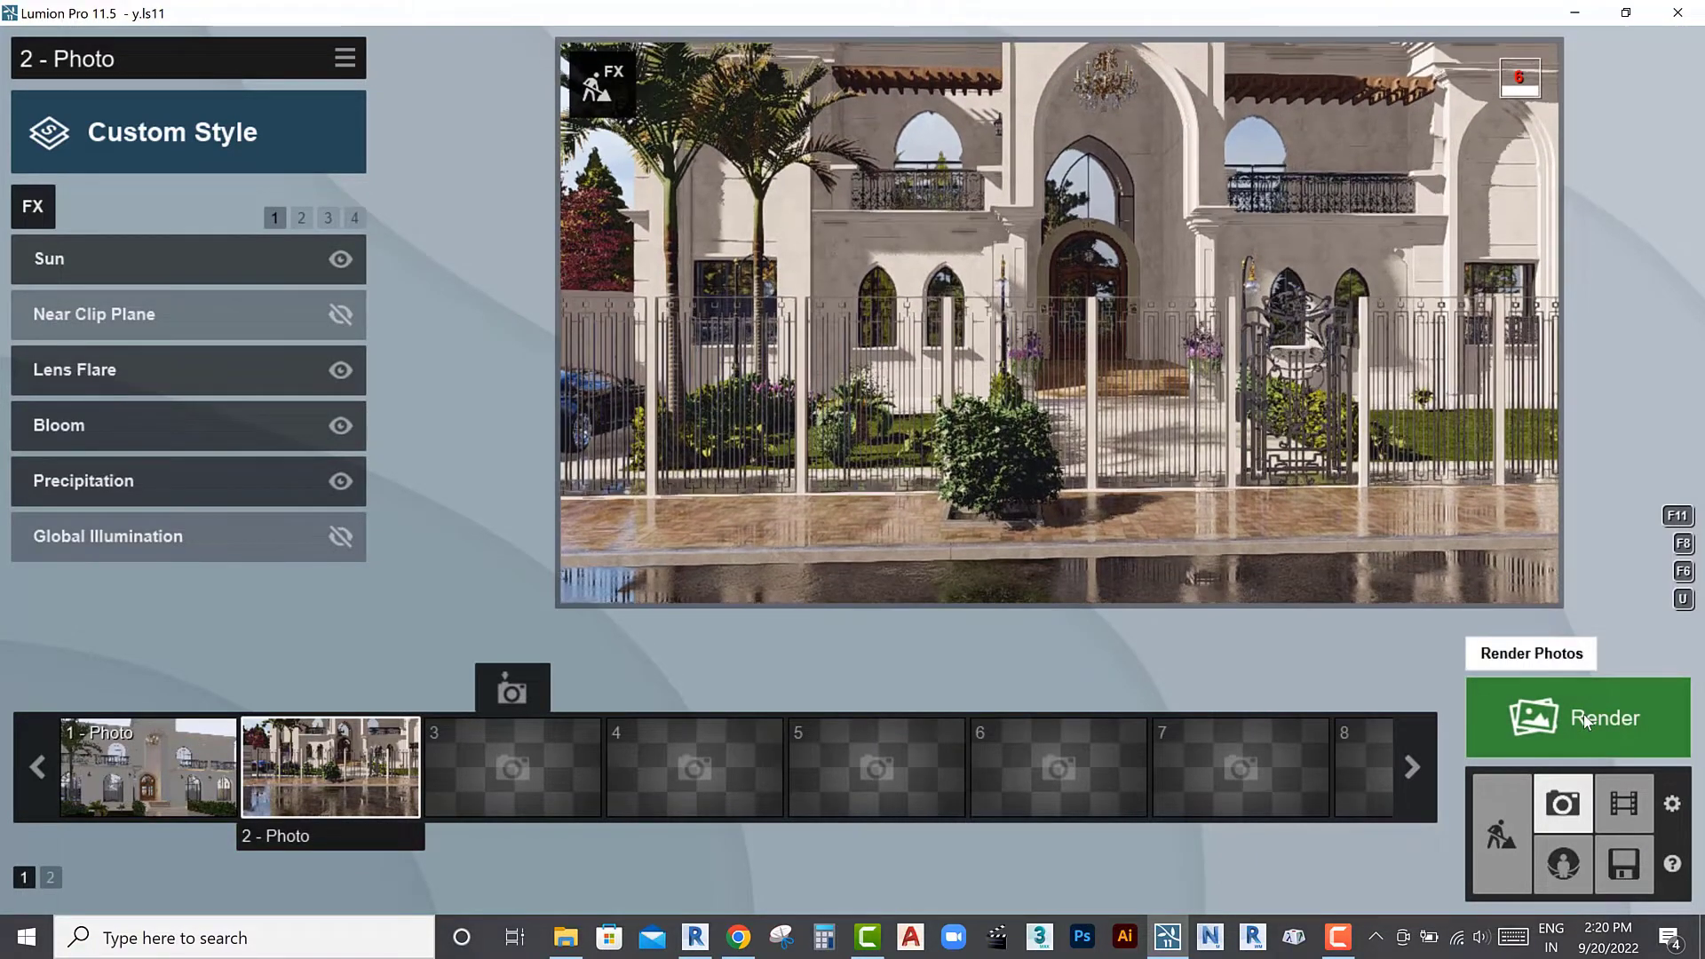
pyautogui.click(1602, 728)
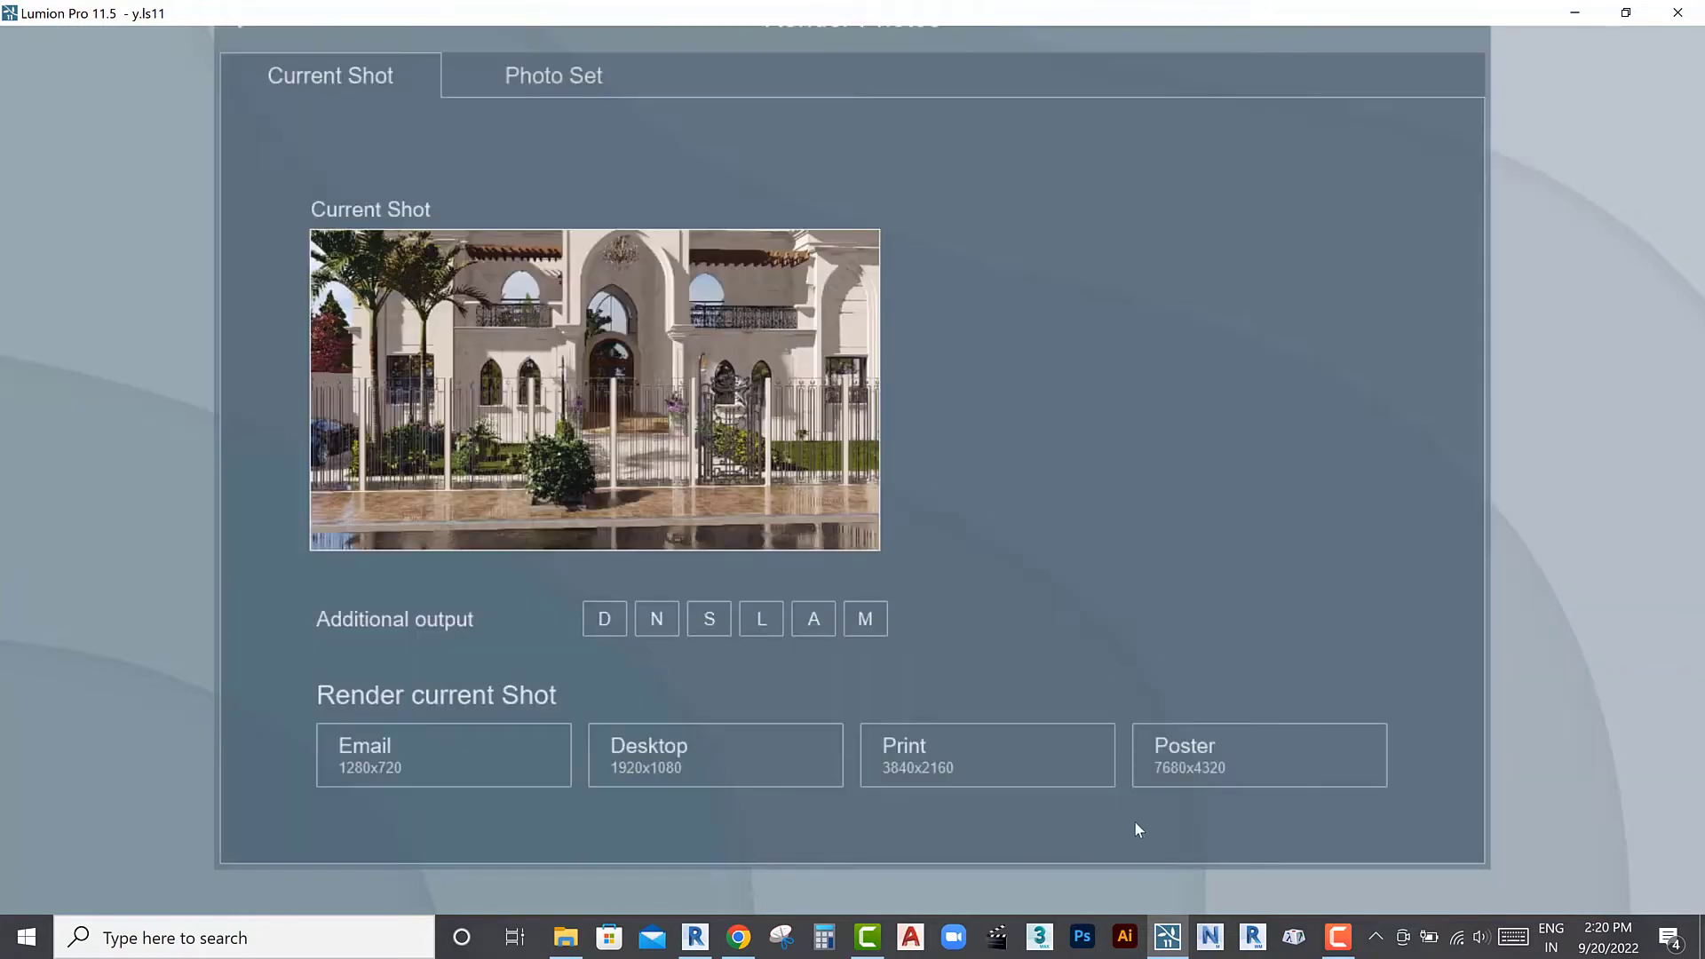
# Render photo 2 at Print size 3840x2160, saved on the Desktop as R6jpg.jpg
pyautogui.click(987, 755)
pyautogui.click(711, 391)
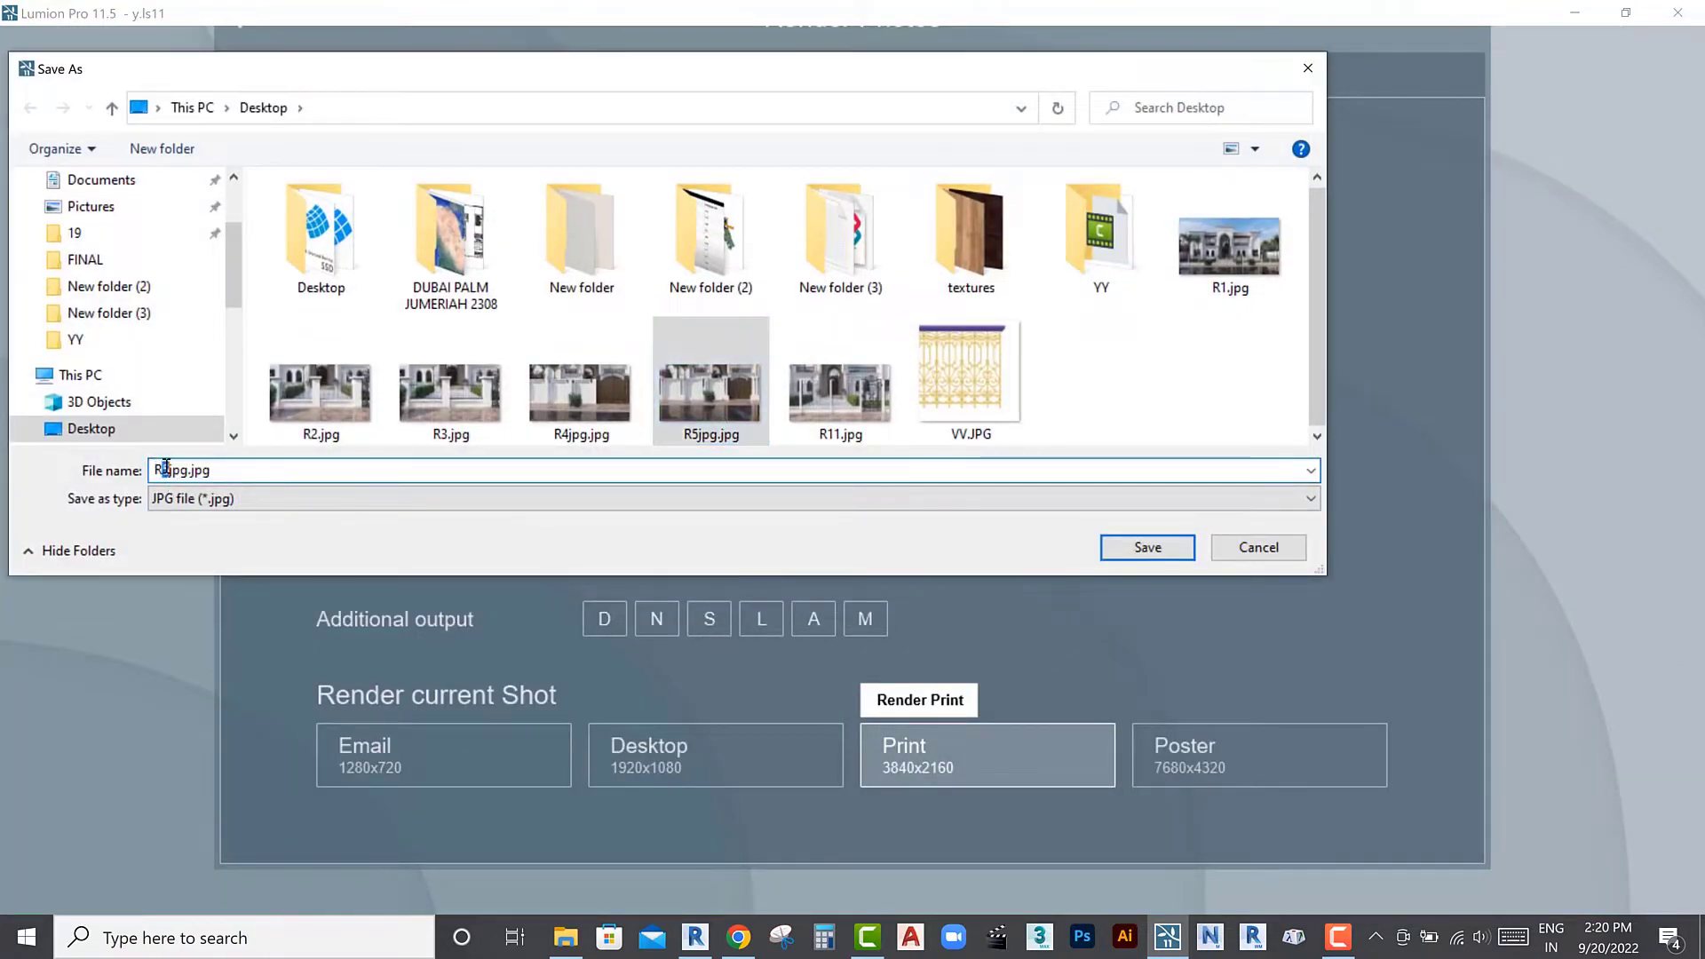
pyautogui.write('6')
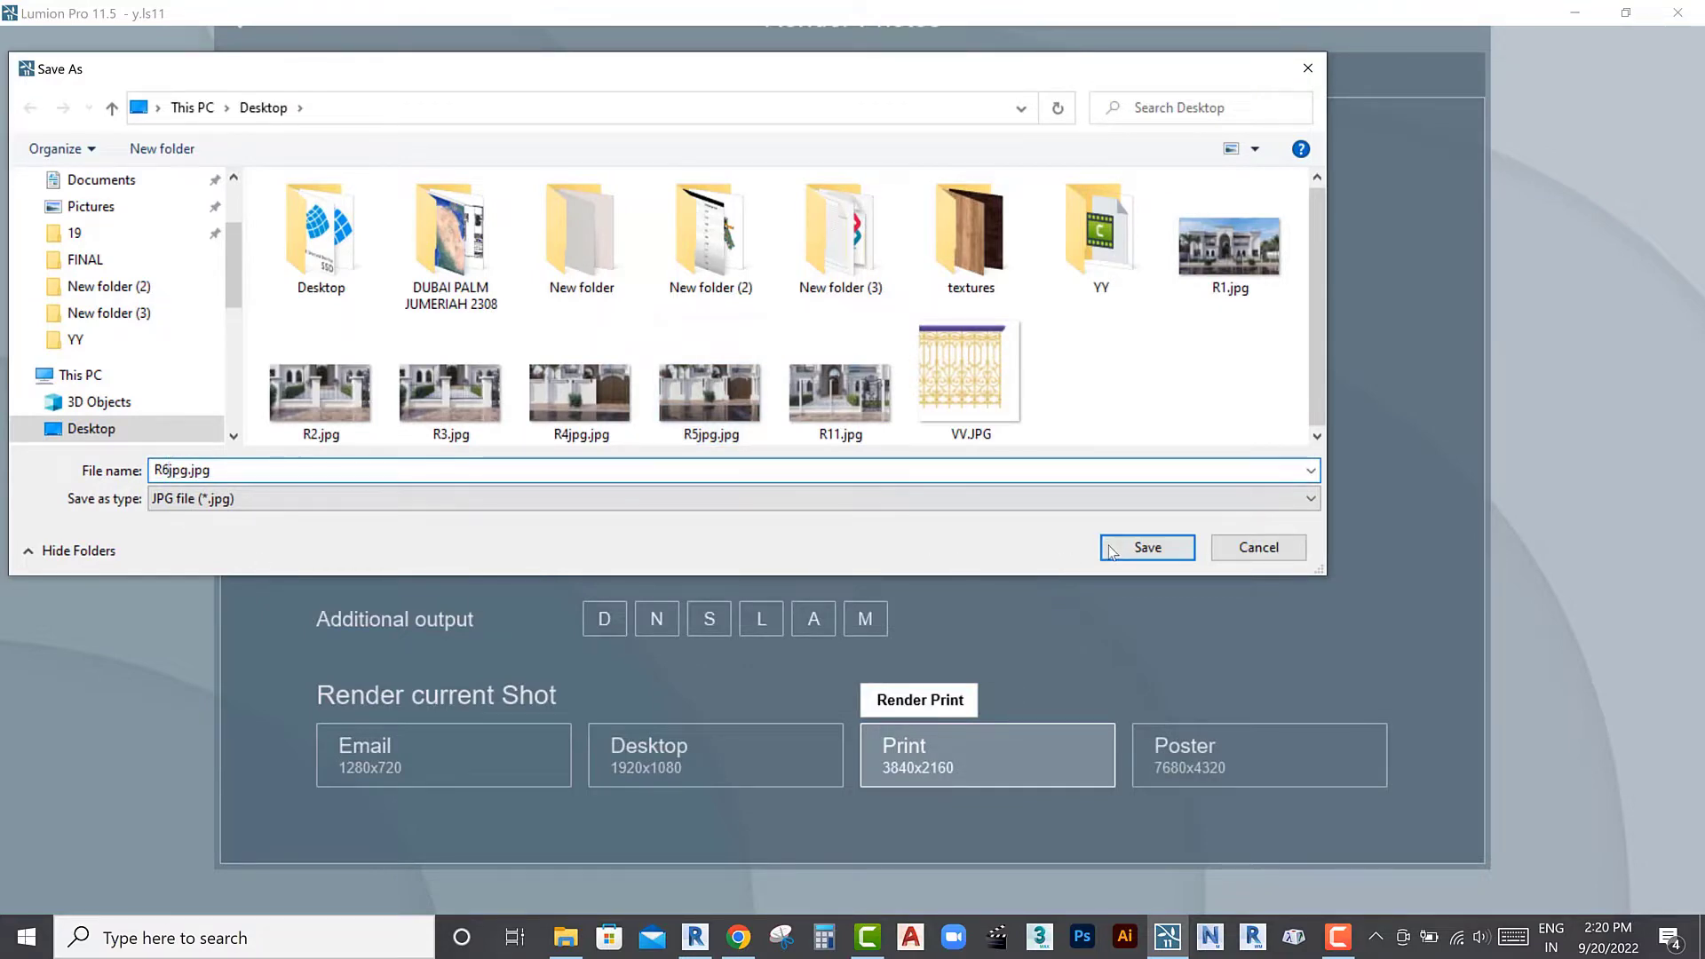
pyautogui.click(1110, 547)
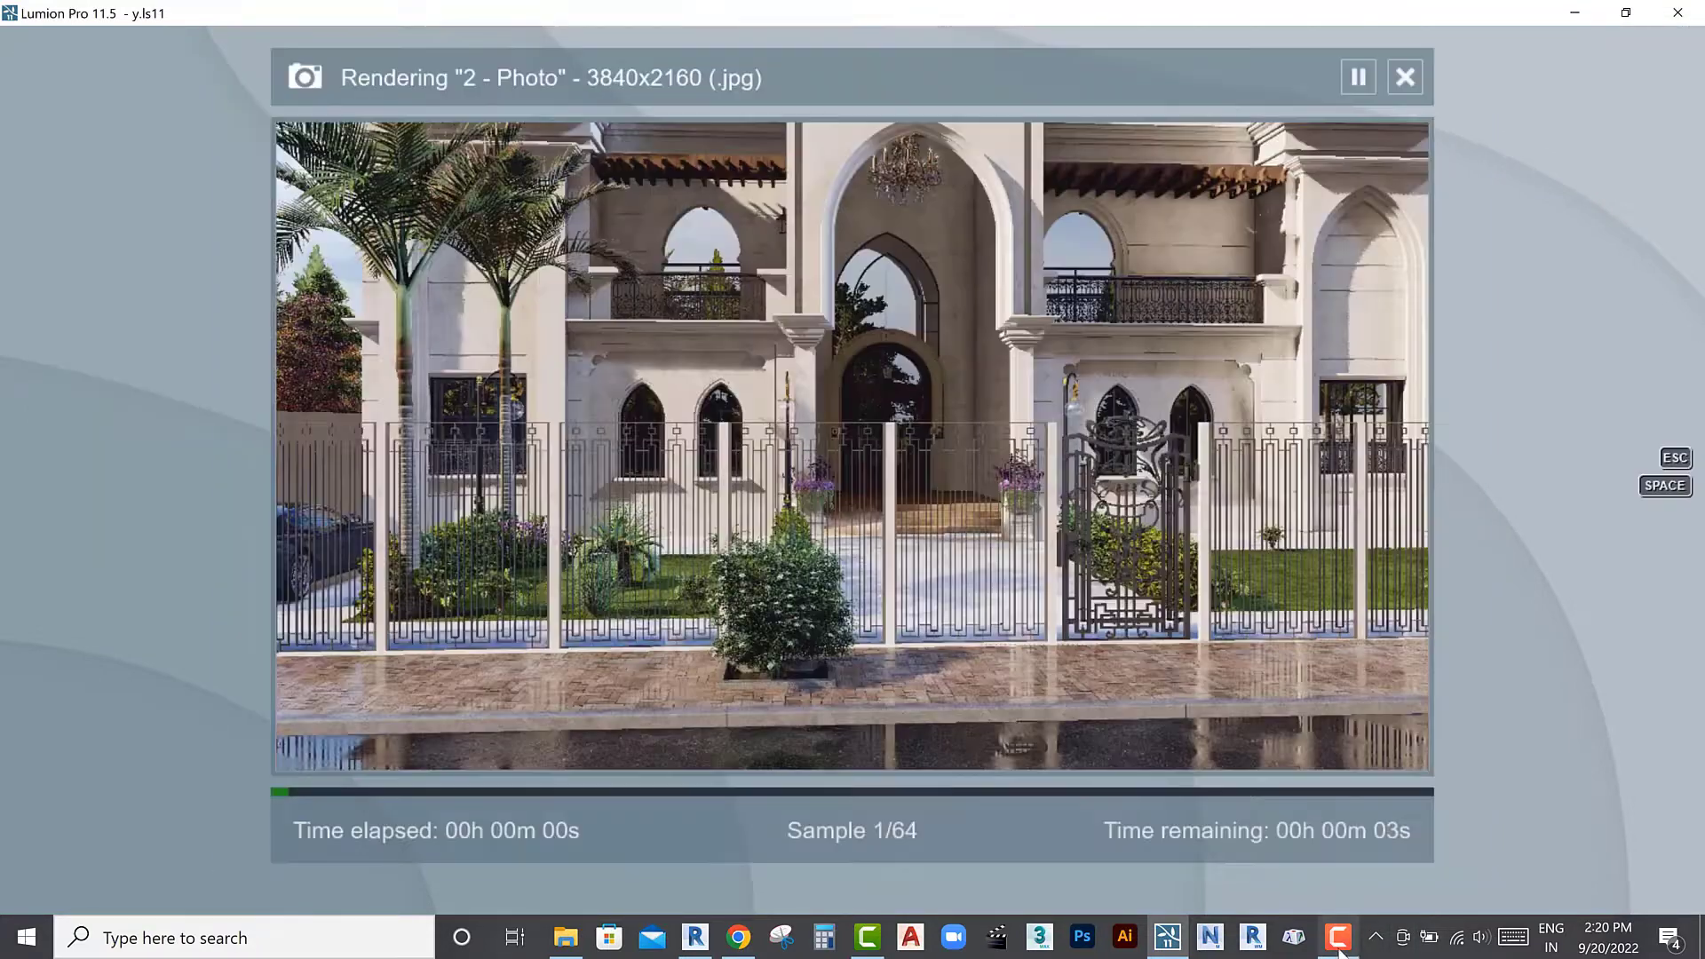